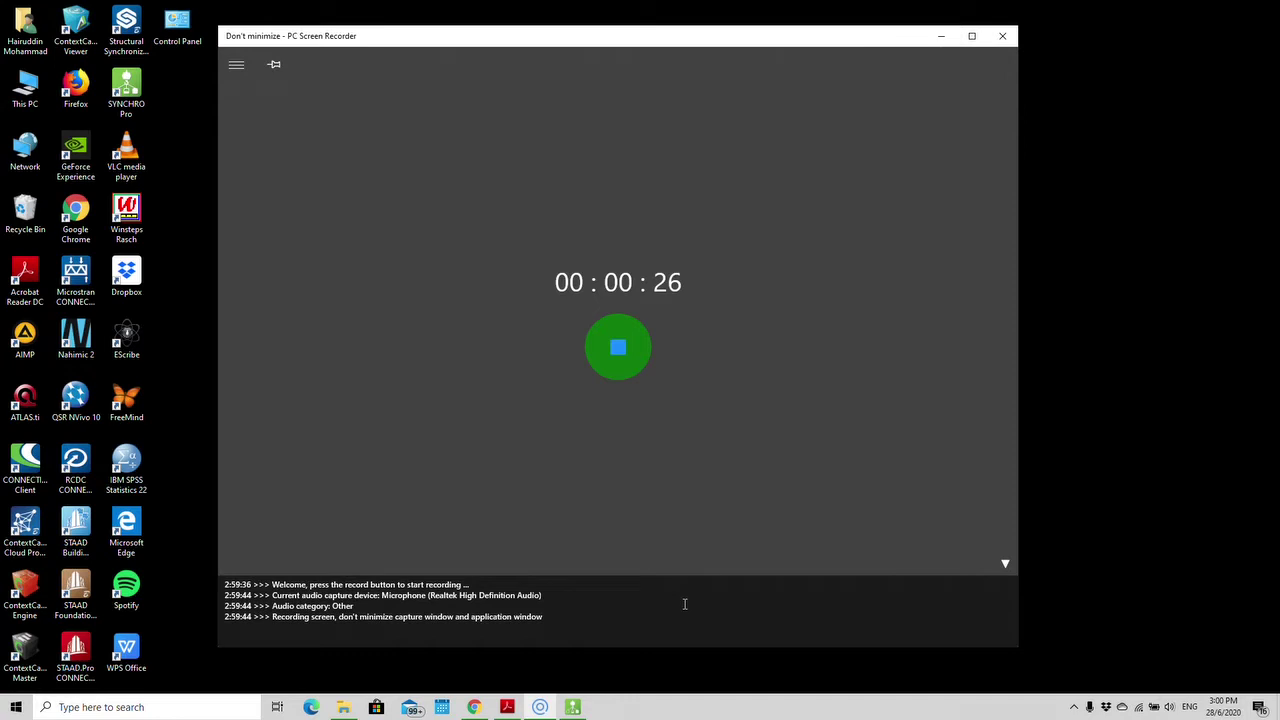
# Switch to Chrome and open the Software Downloads page from the subscription services of Bentley's CONNECT Center.
pyautogui.moveTo(527, 712)
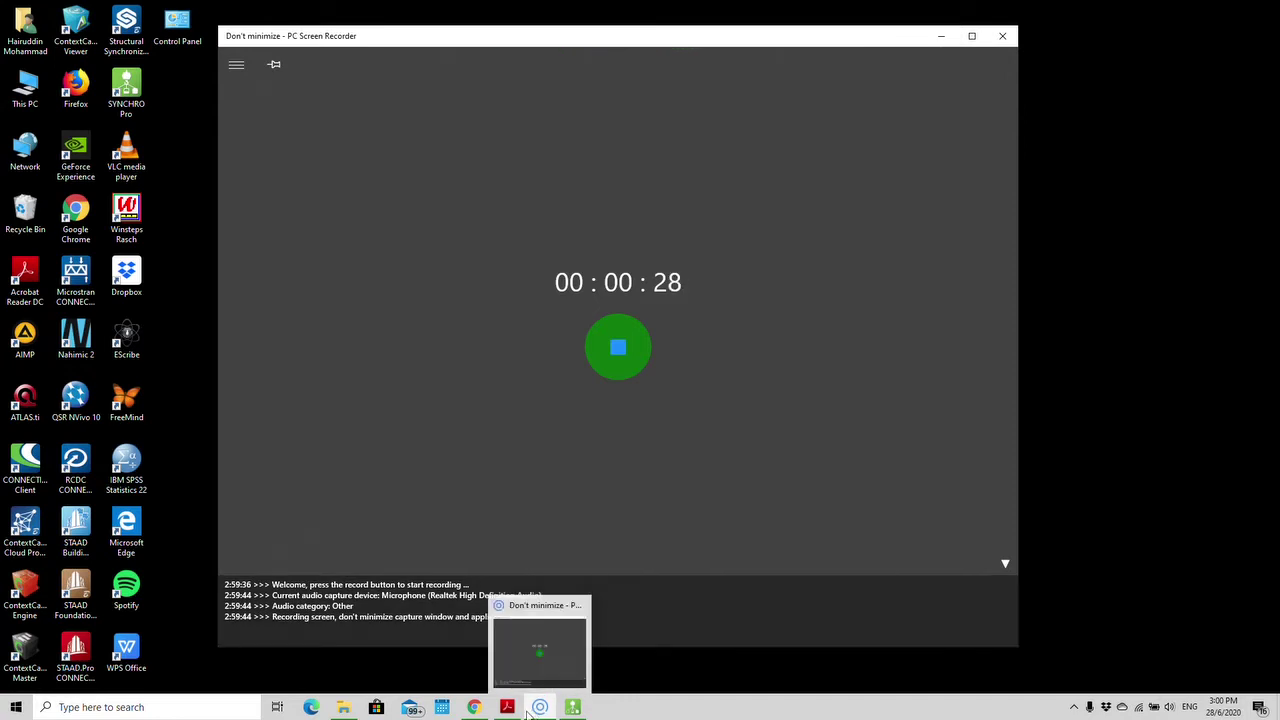
pyautogui.click(473, 708)
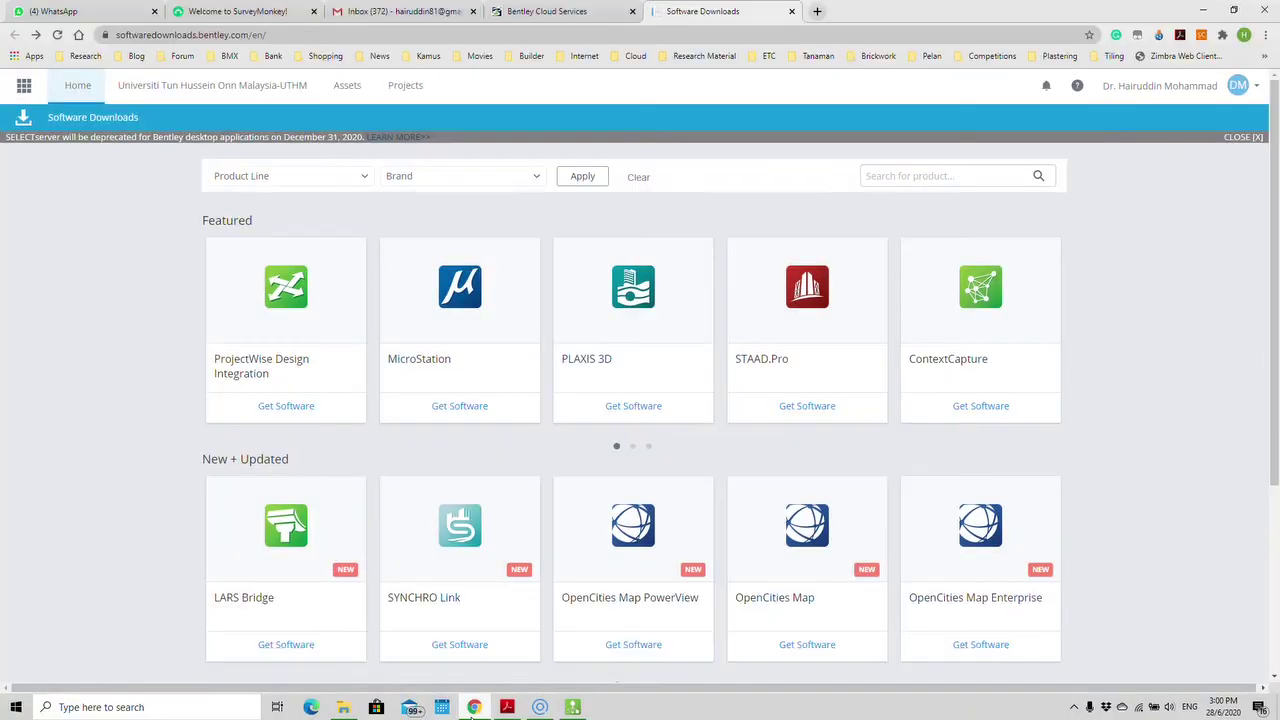
pyautogui.click(528, 17)
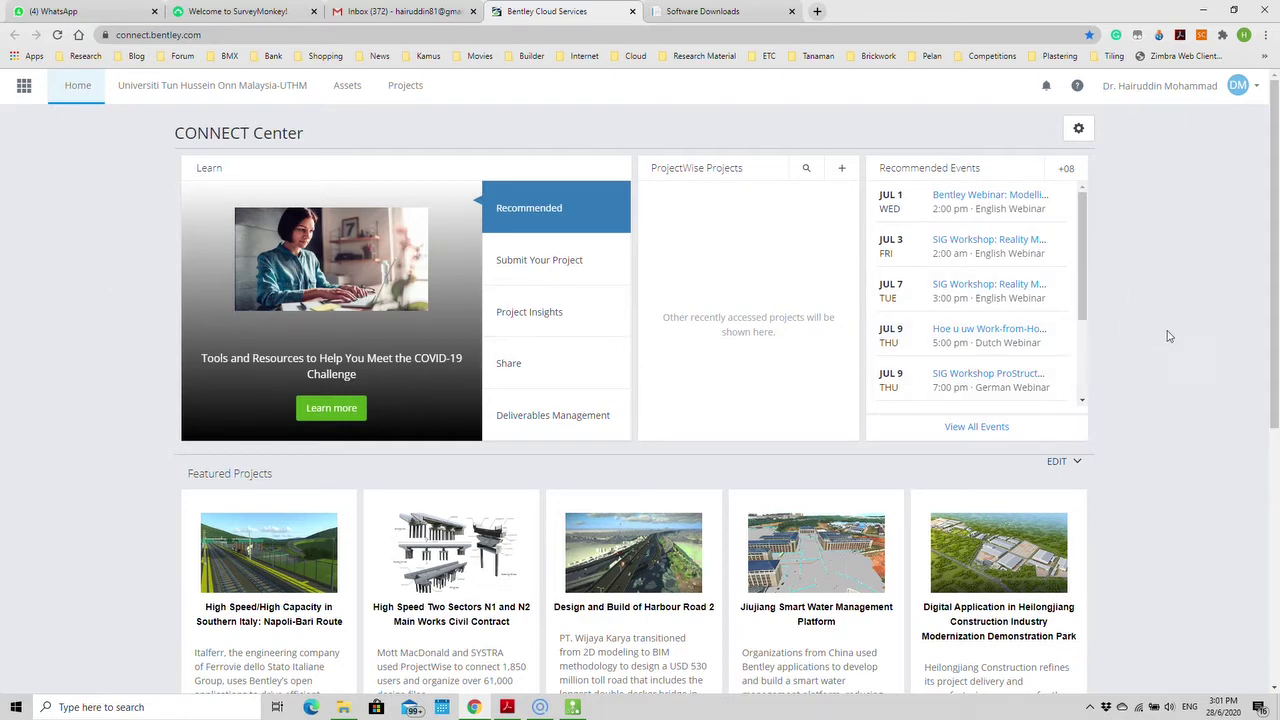
pyautogui.click(24, 92)
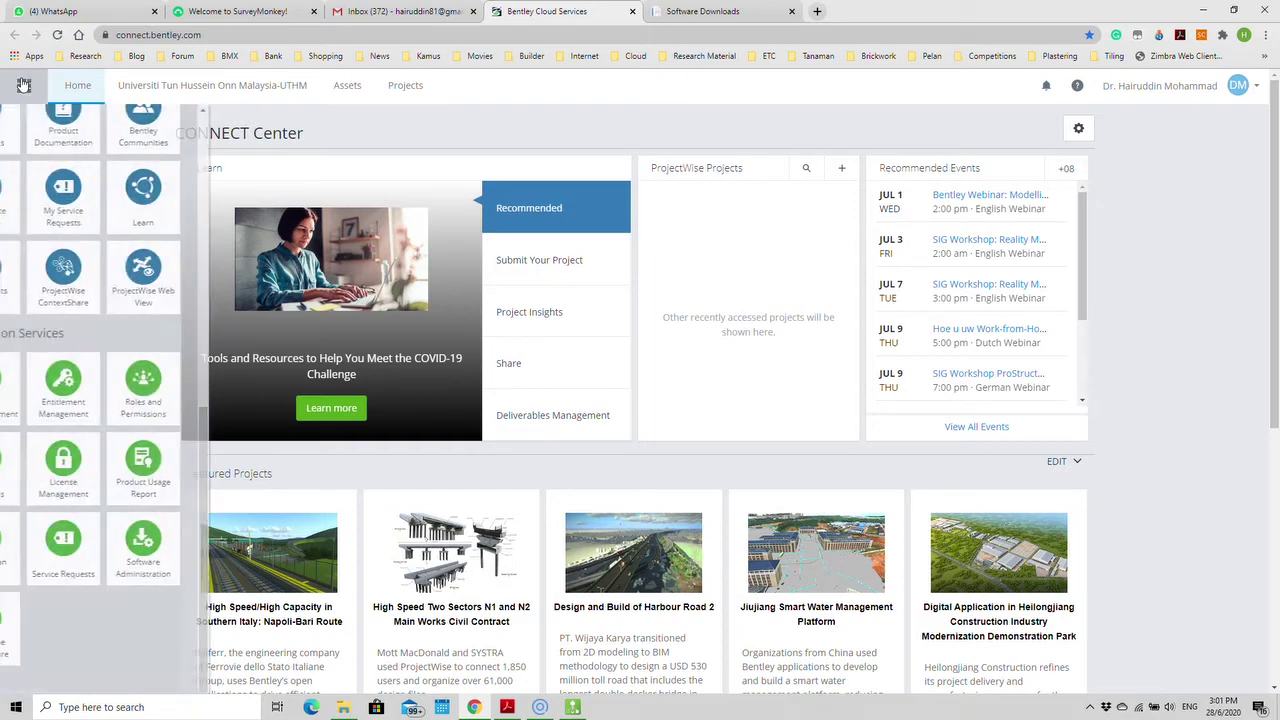
pyautogui.scroll(-3, 110, 358)
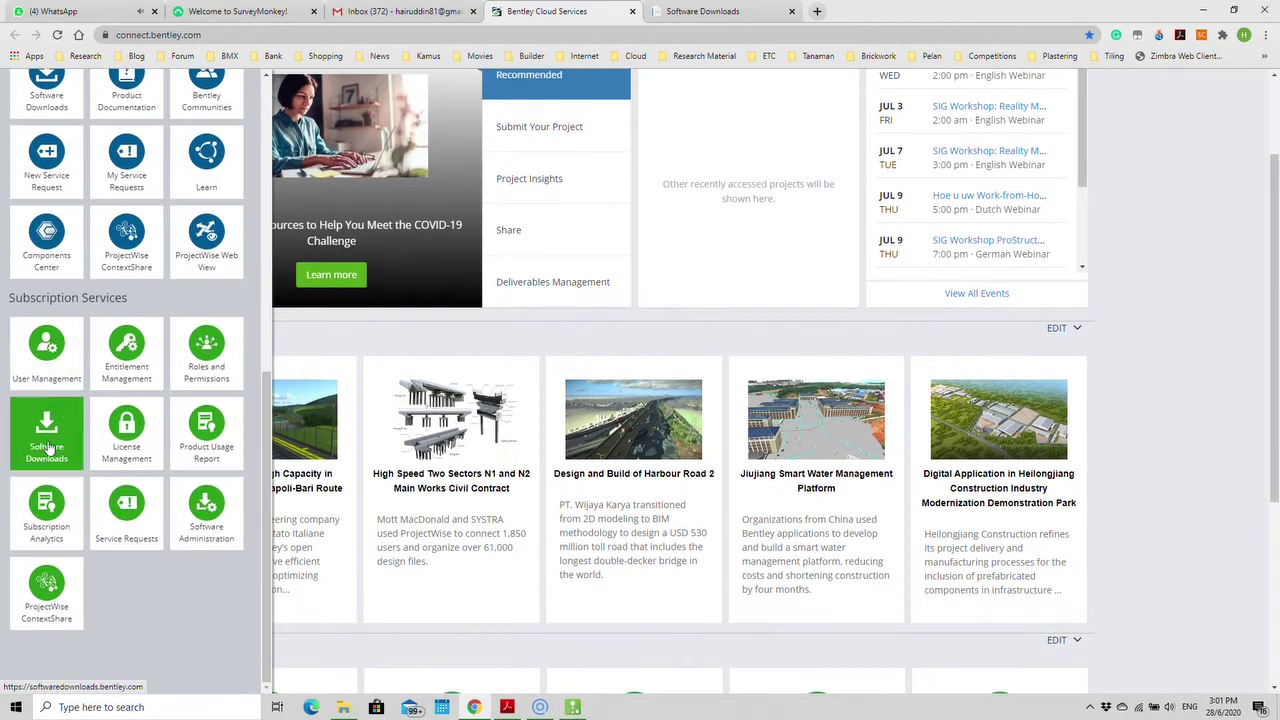
pyautogui.click(47, 447)
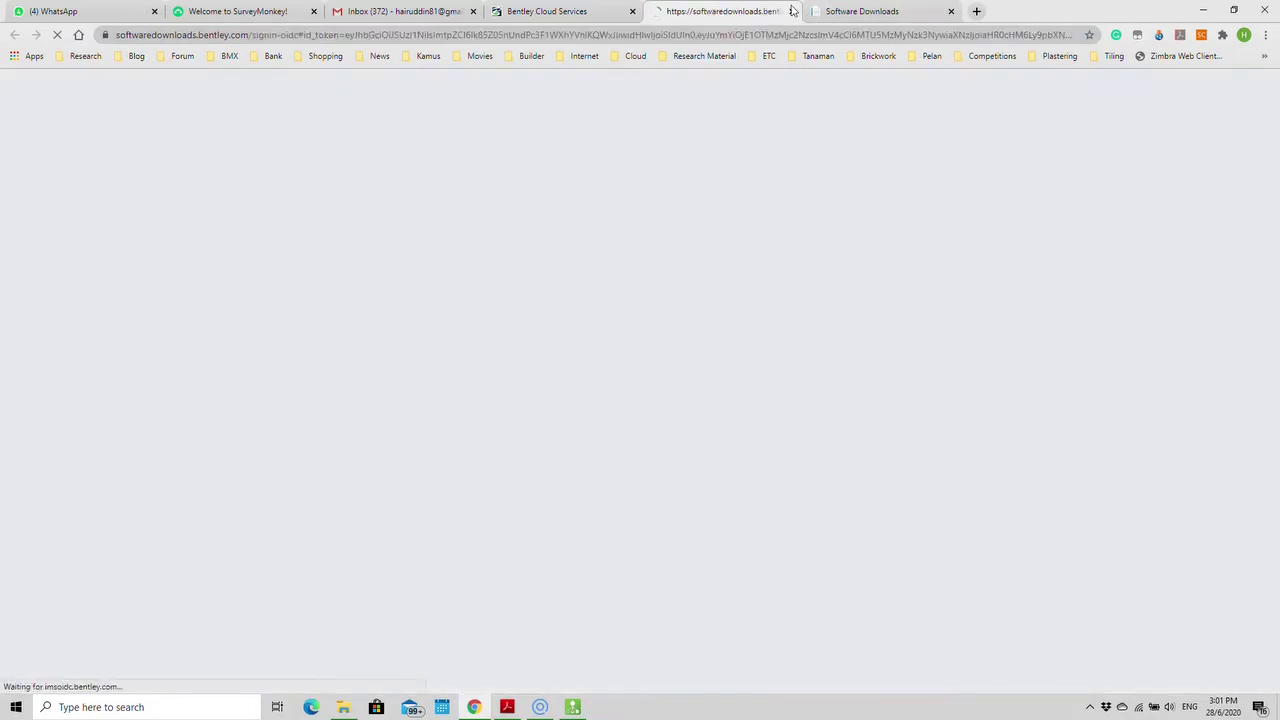
pyautogui.click(791, 11)
pyautogui.click(722, 18)
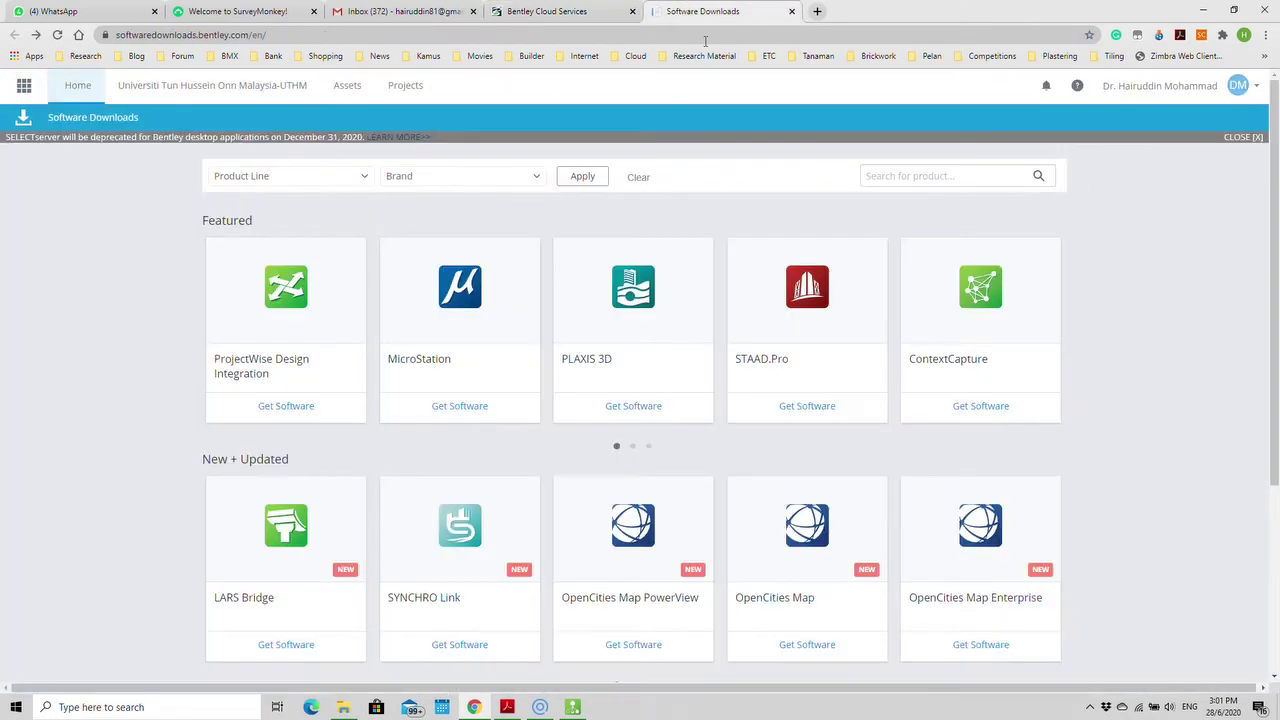
# Search the Software Downloads catalogue for "synchro".
pyautogui.scroll(-2, 860, 365)
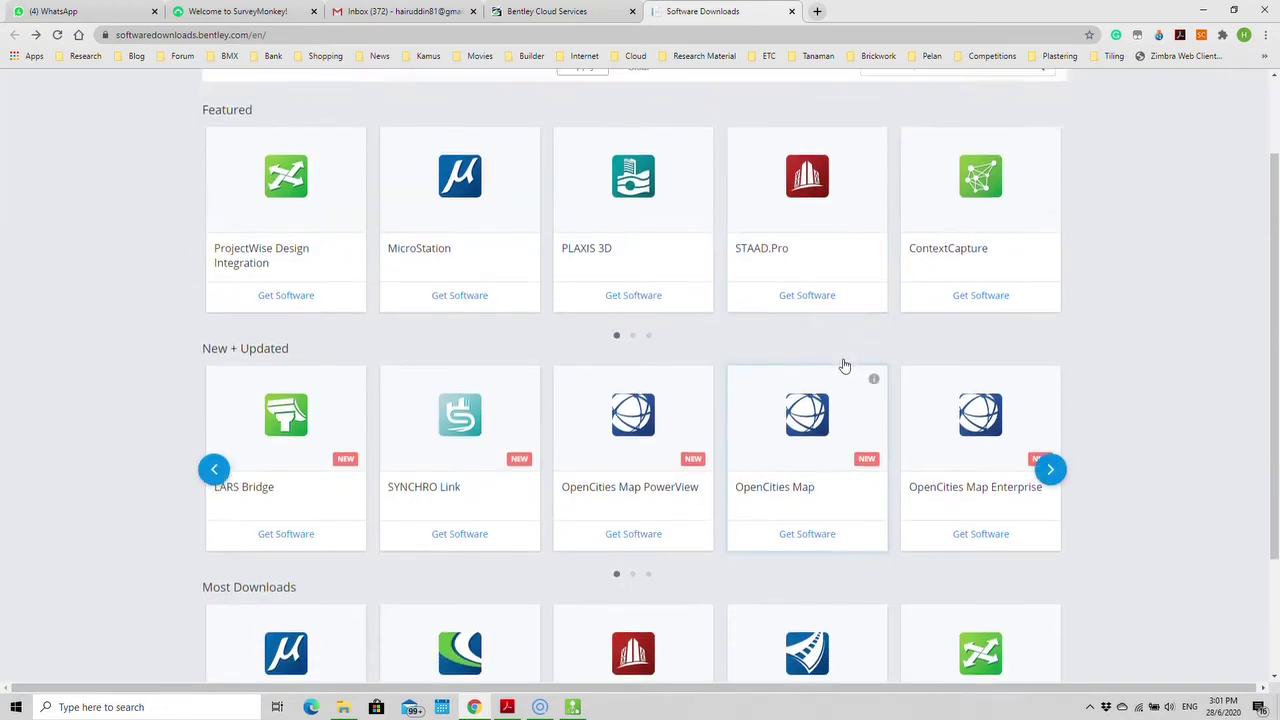
pyautogui.scroll(2, 880, 280)
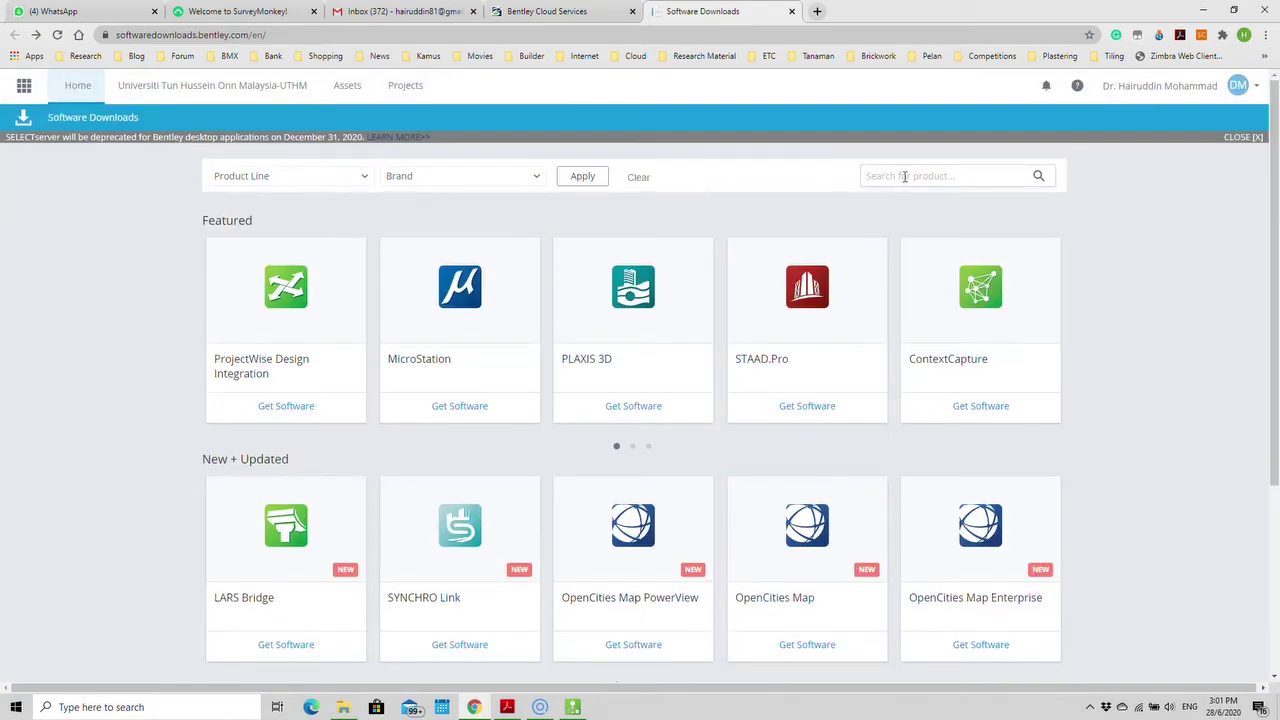
pyautogui.write('synchro')
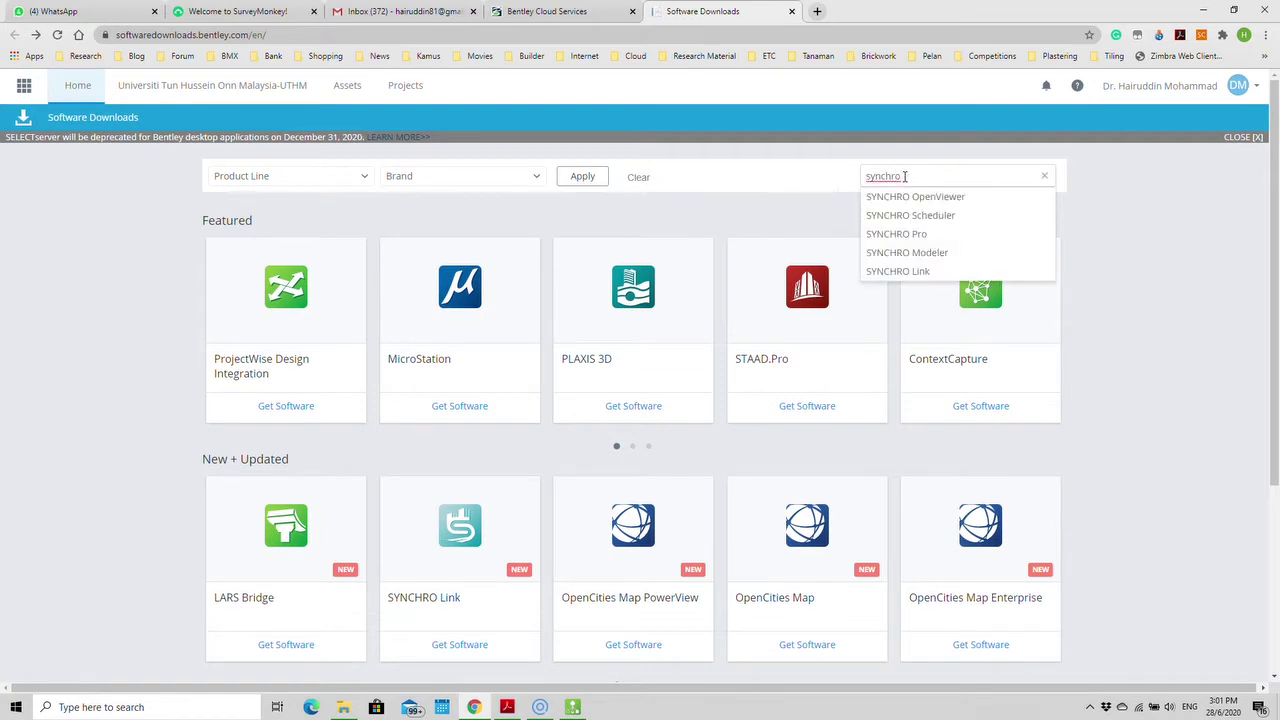
pyautogui.press('Return')
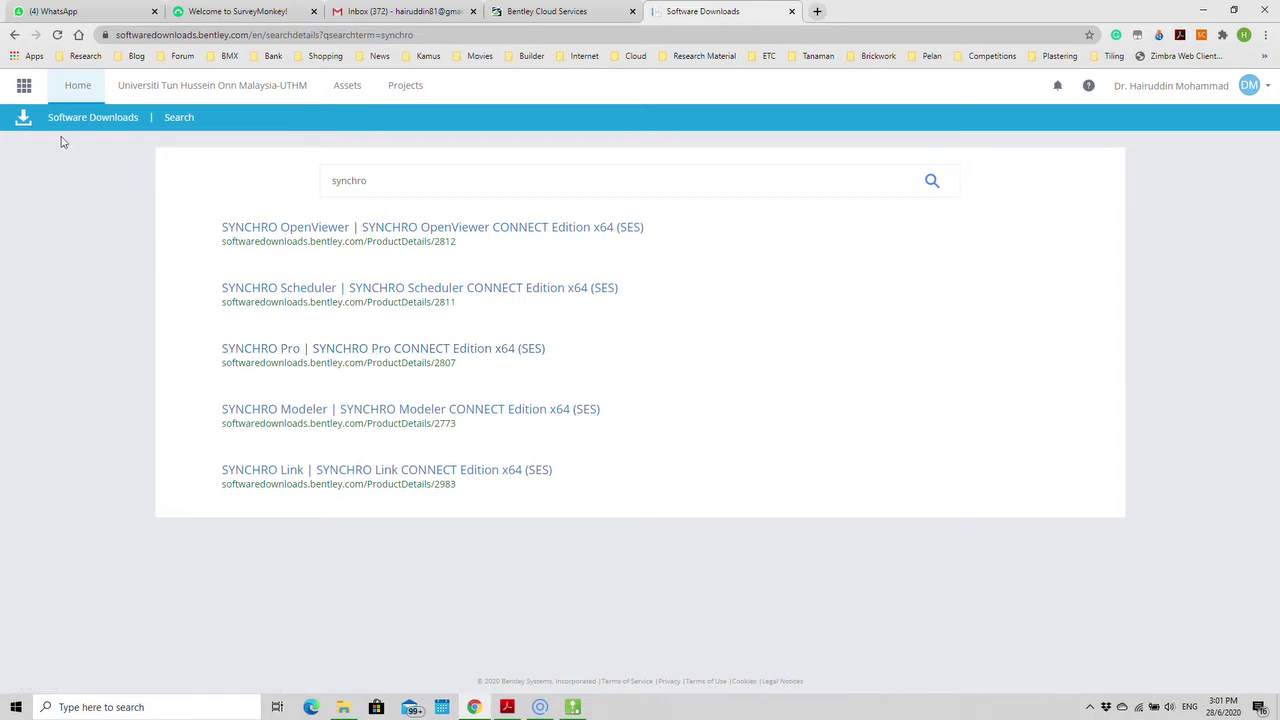
# Return to the Software Downloads home page and examine the product sections and the Product Line filter options.
pyautogui.click(14, 35)
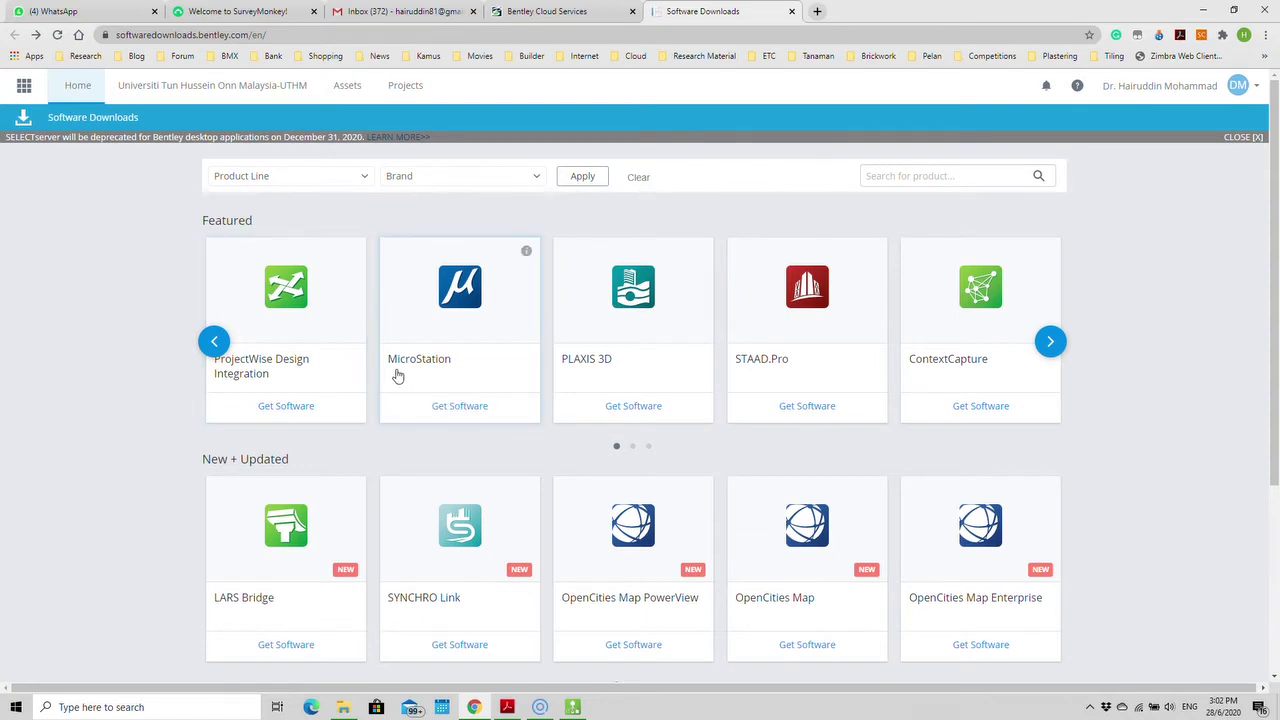
pyautogui.scroll(-2, 690, 470)
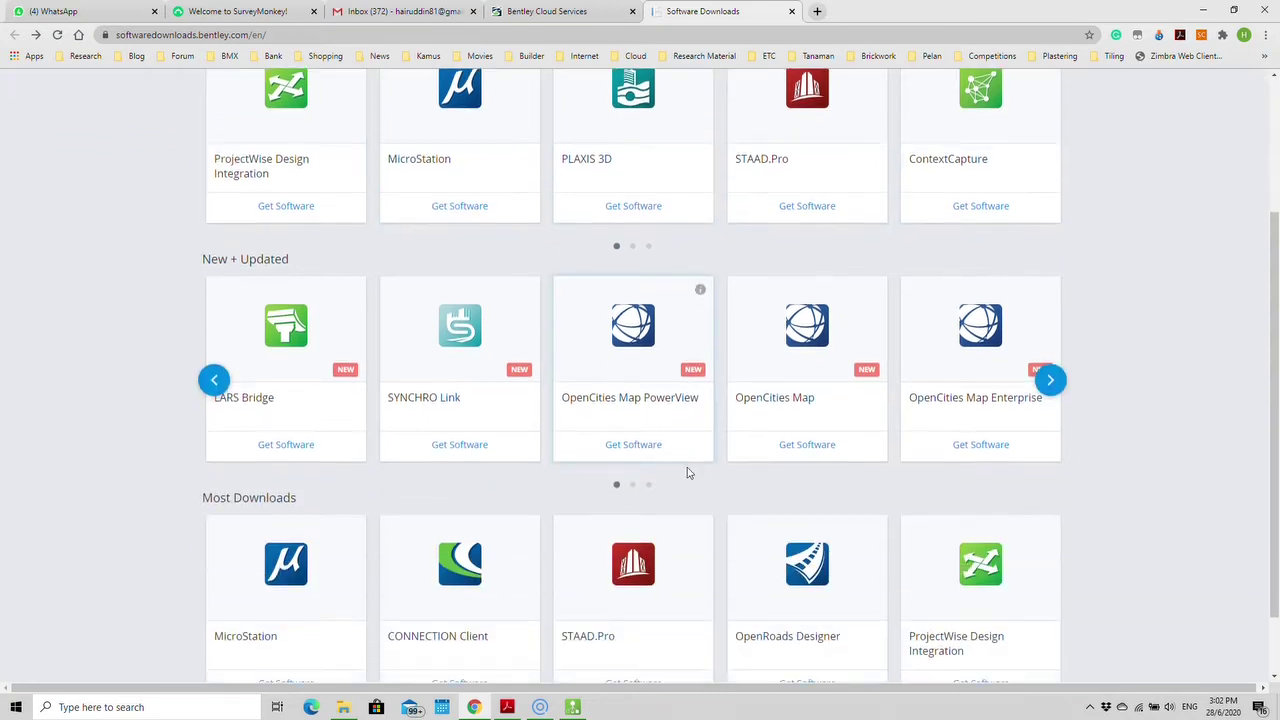
pyautogui.scroll(-1, 687, 473)
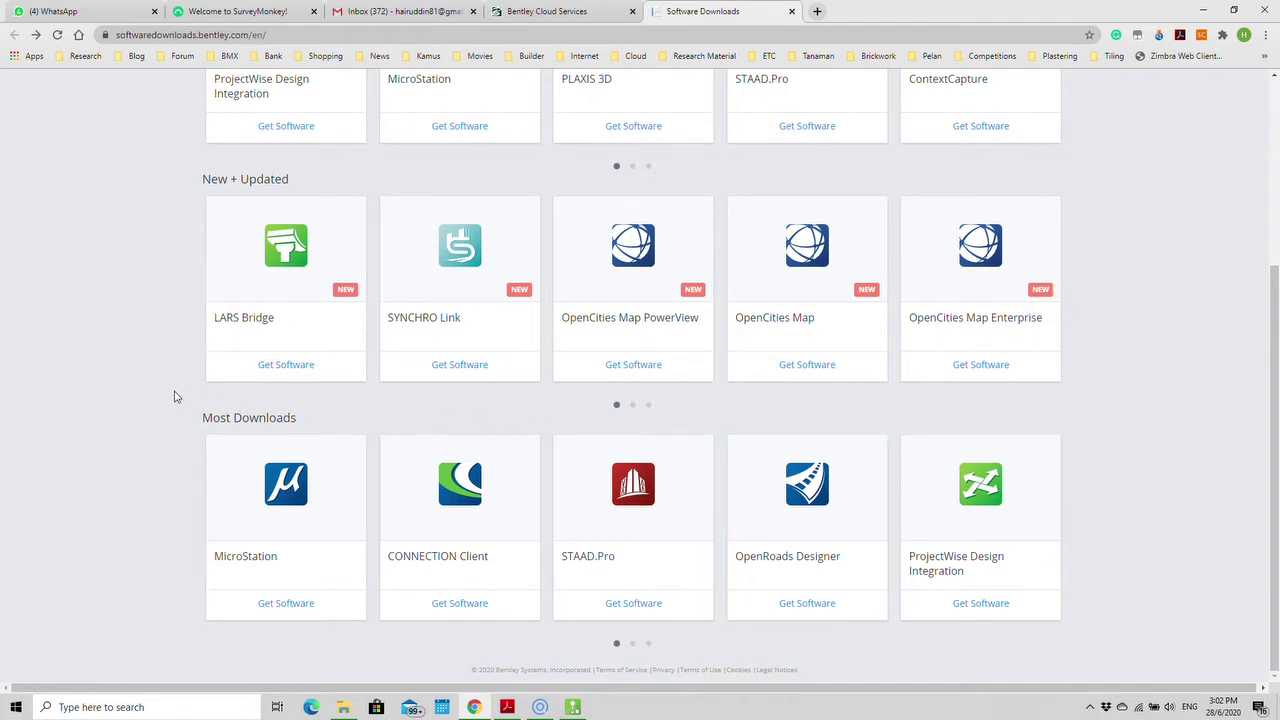
pyautogui.scroll(3, 174, 397)
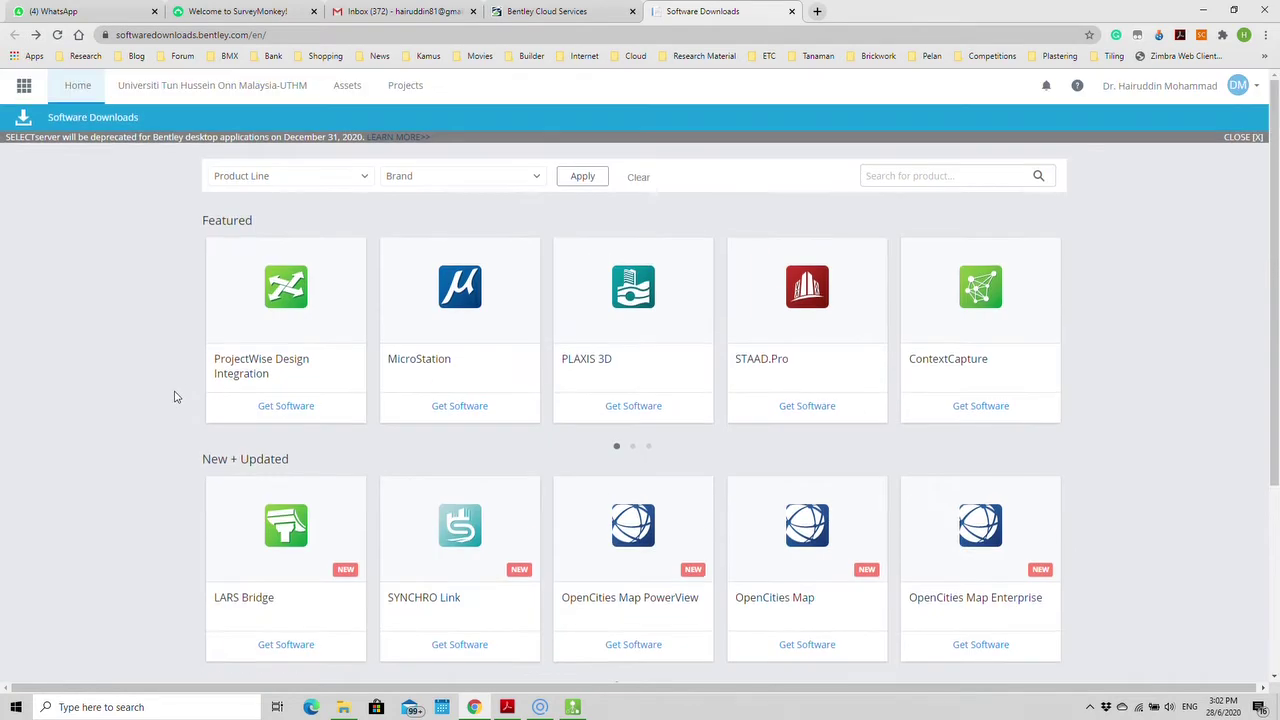
pyautogui.click(367, 178)
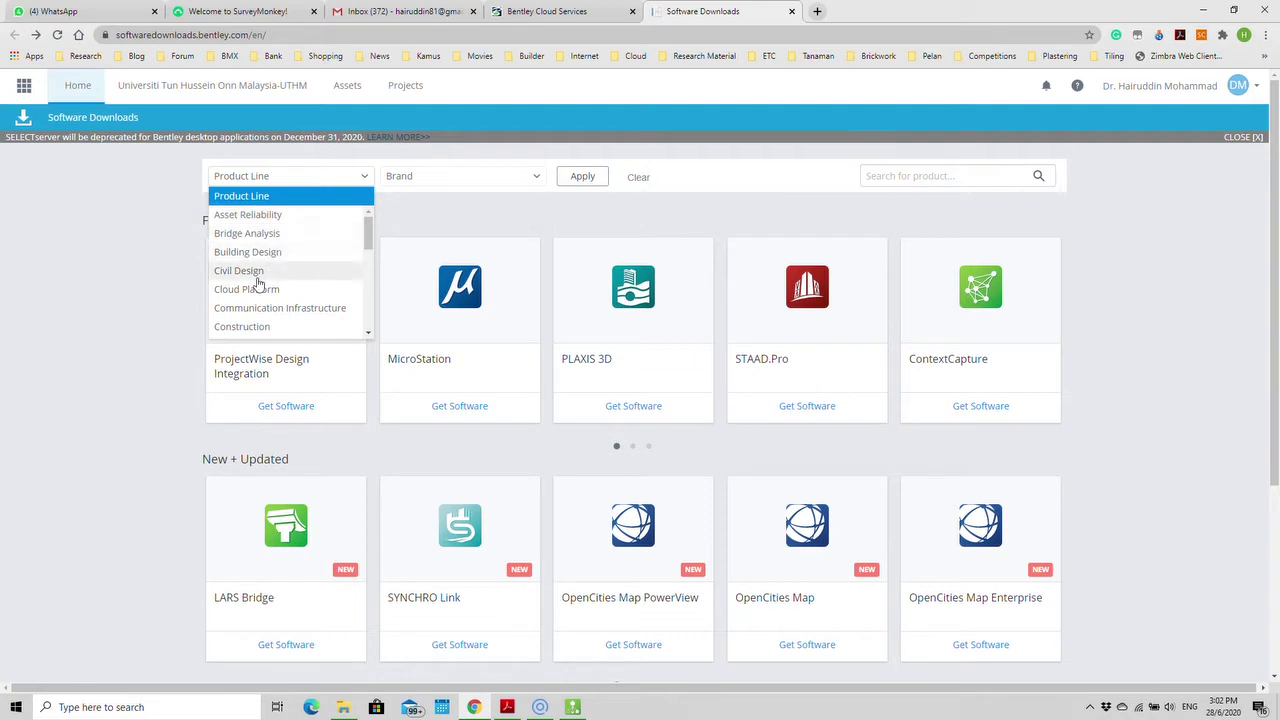
pyautogui.scroll(-1, 273, 305)
pyautogui.scroll(-2, 273, 305)
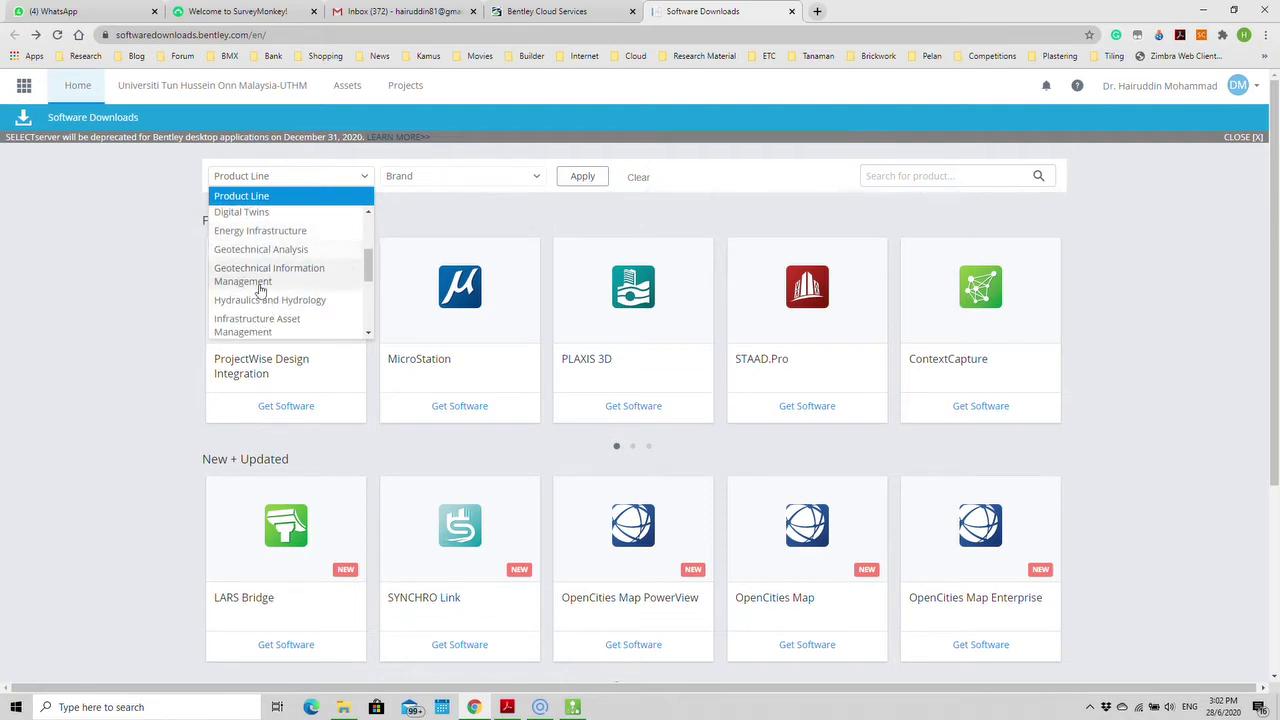
pyautogui.scroll(-3, 262, 300)
pyautogui.scroll(-4, 262, 303)
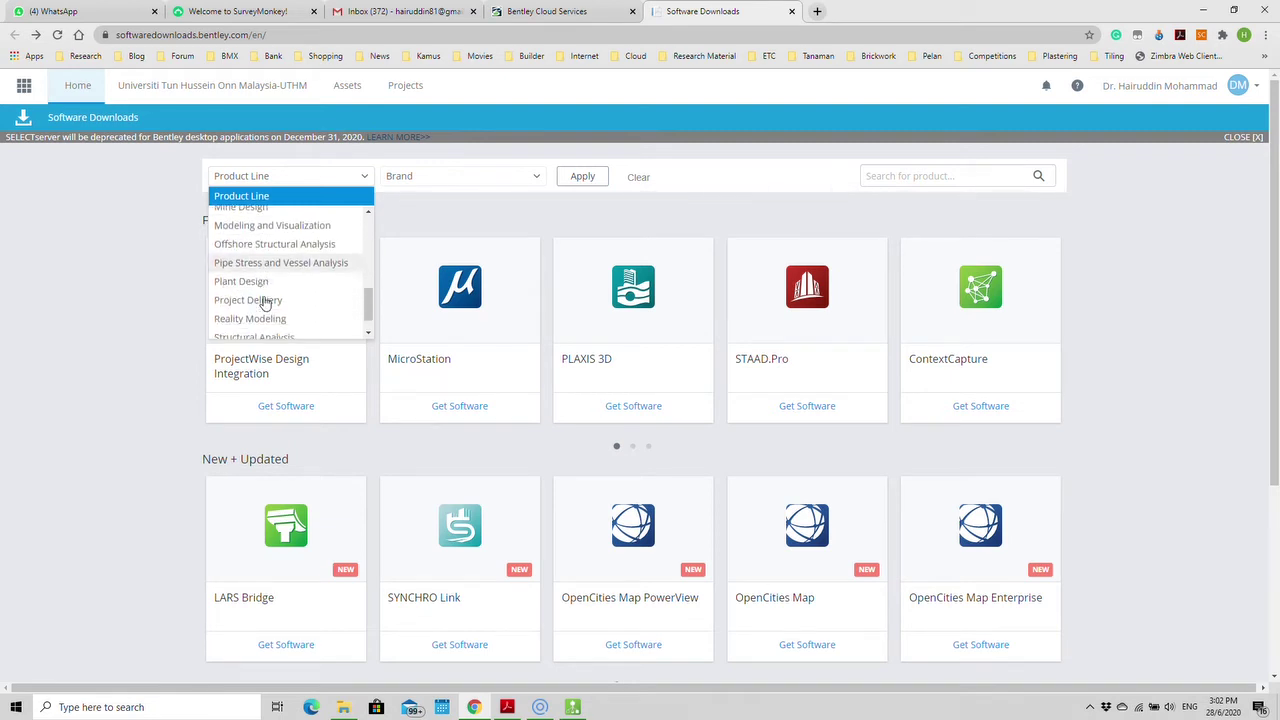
pyautogui.scroll(2, 147, 267)
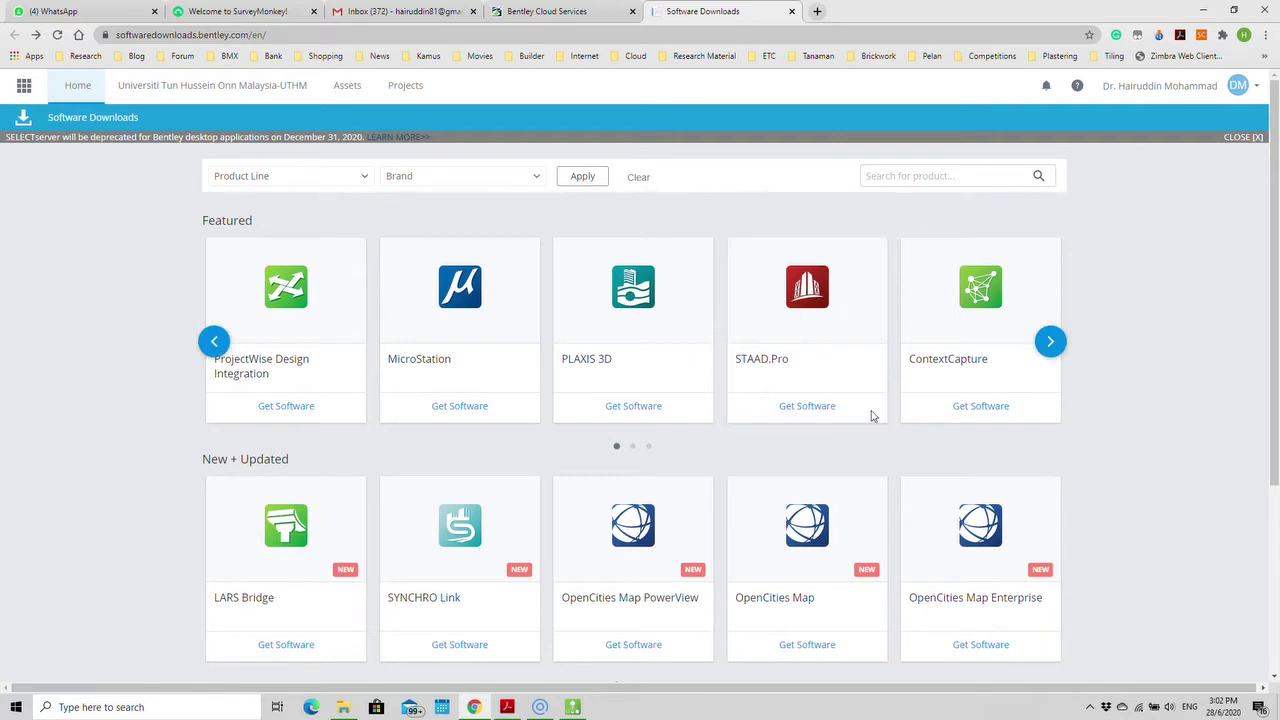
# Minimize the browser and open SYNCHRO Pro from the desktop.
pyautogui.click(1203, 10)
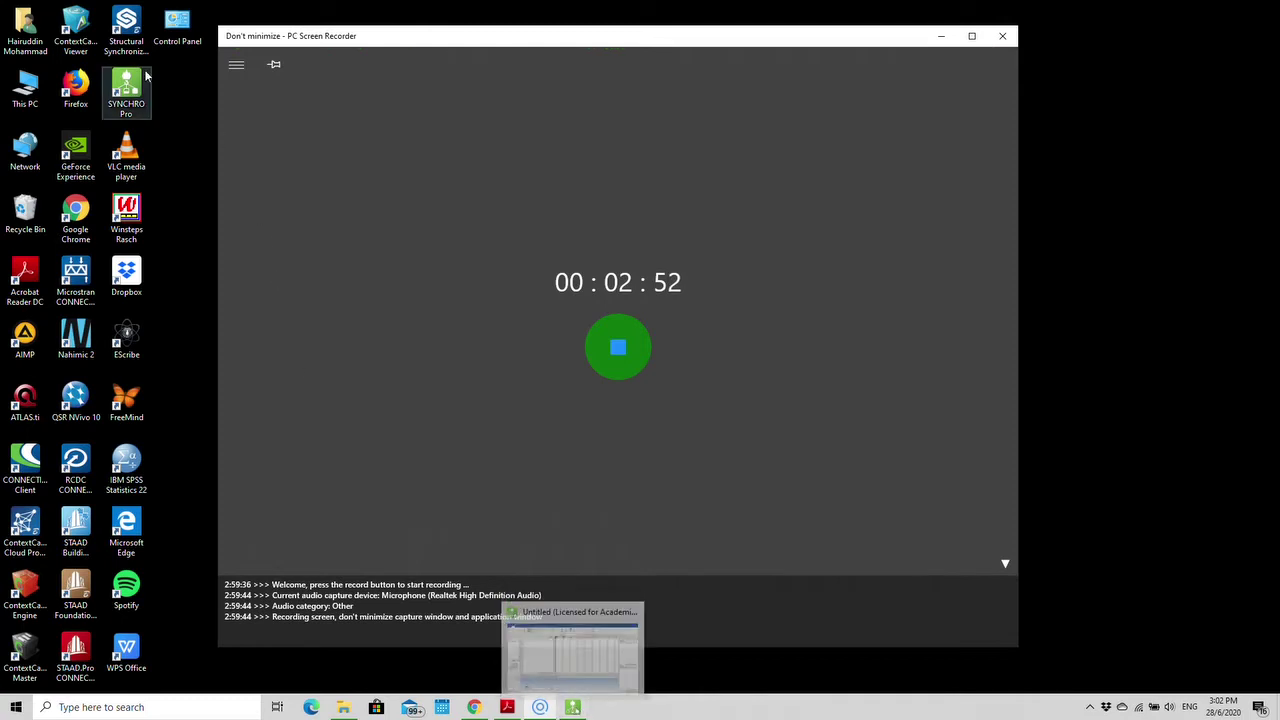
pyautogui.doubleClick(132, 100)
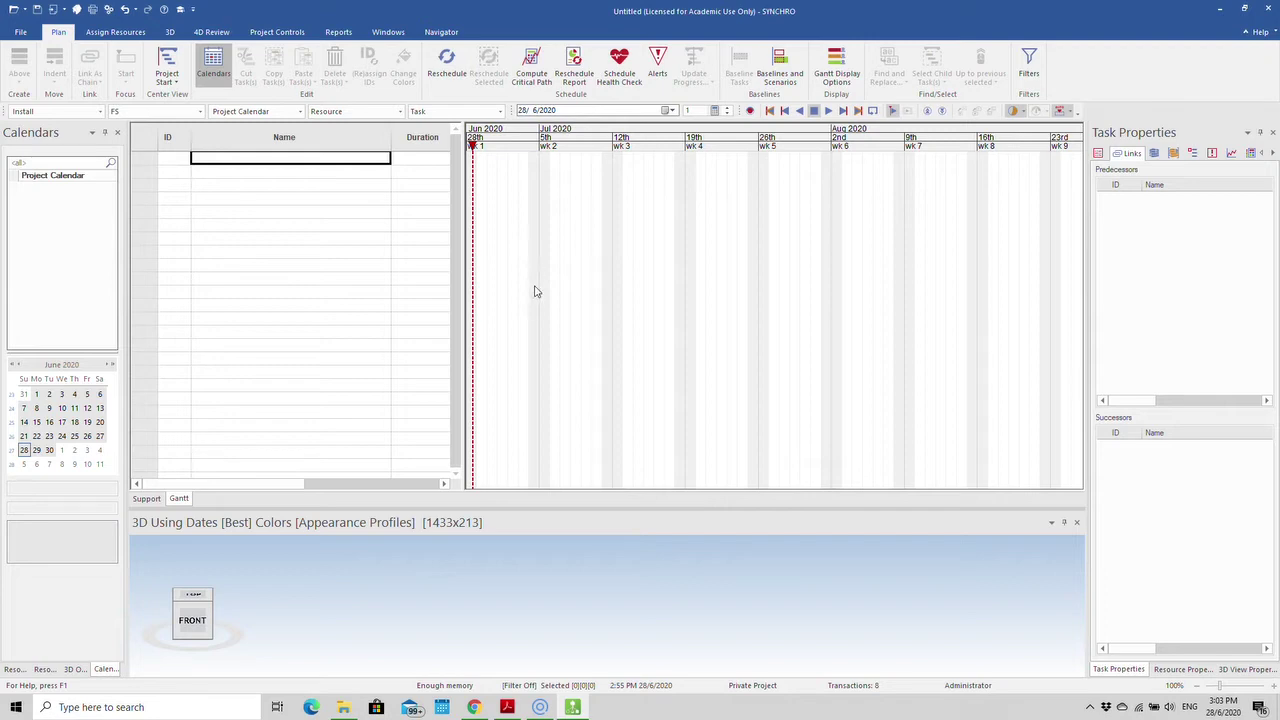
# Switch to Tugasan 2.pdf in Acrobat Reader, read Question 1 and the activities in Table 1, and return to SYNCHRO.
pyautogui.click(507, 707)
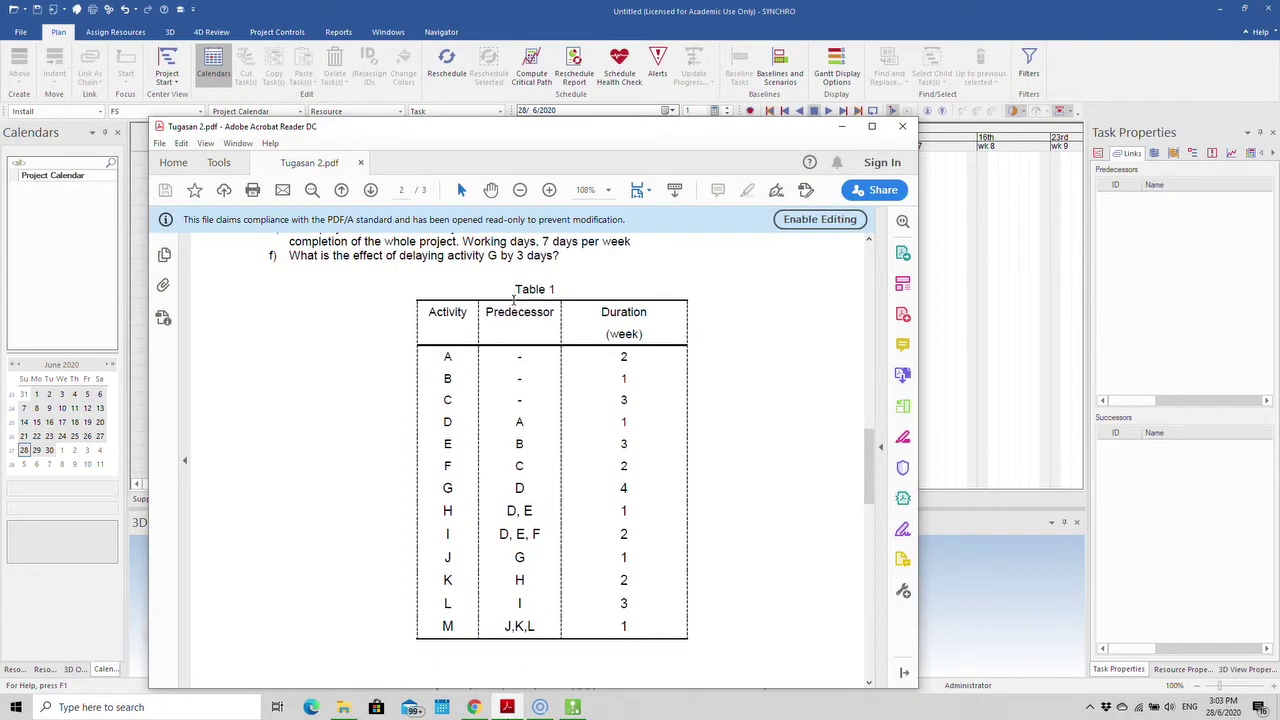
pyautogui.scroll(15, 513, 300)
pyautogui.scroll(-15, 509, 409)
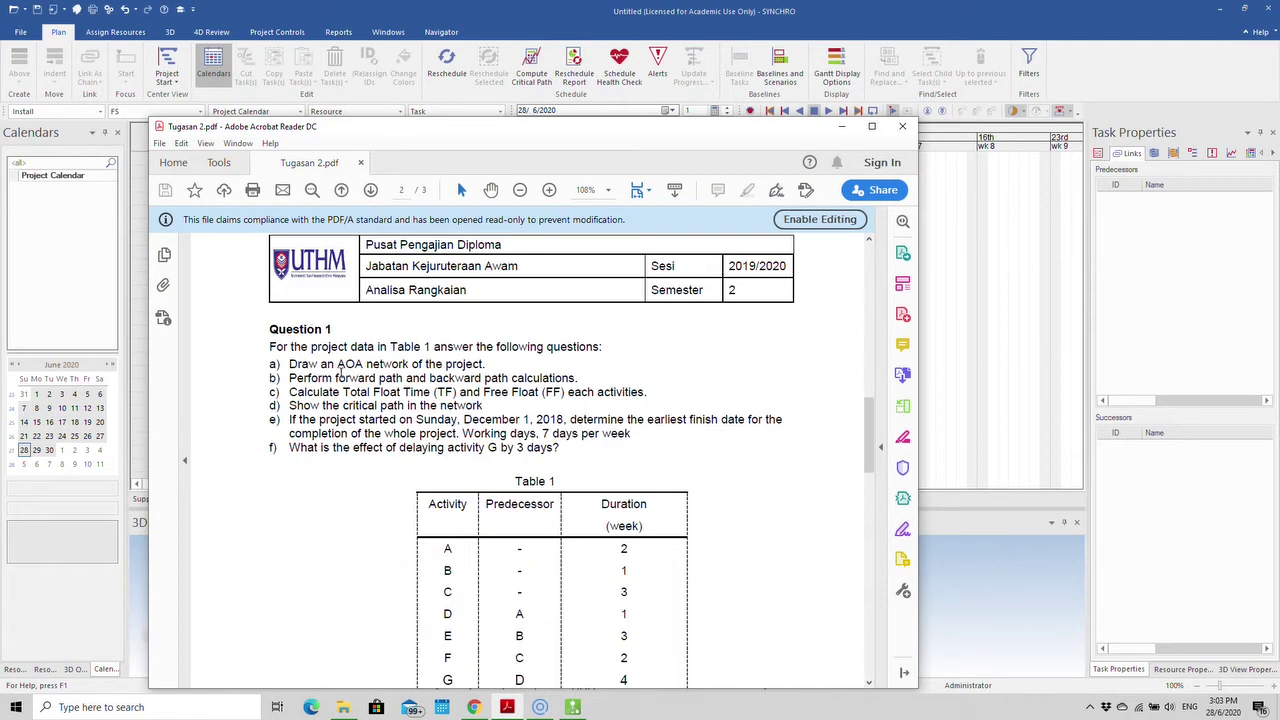
pyautogui.scroll(-4, 341, 372)
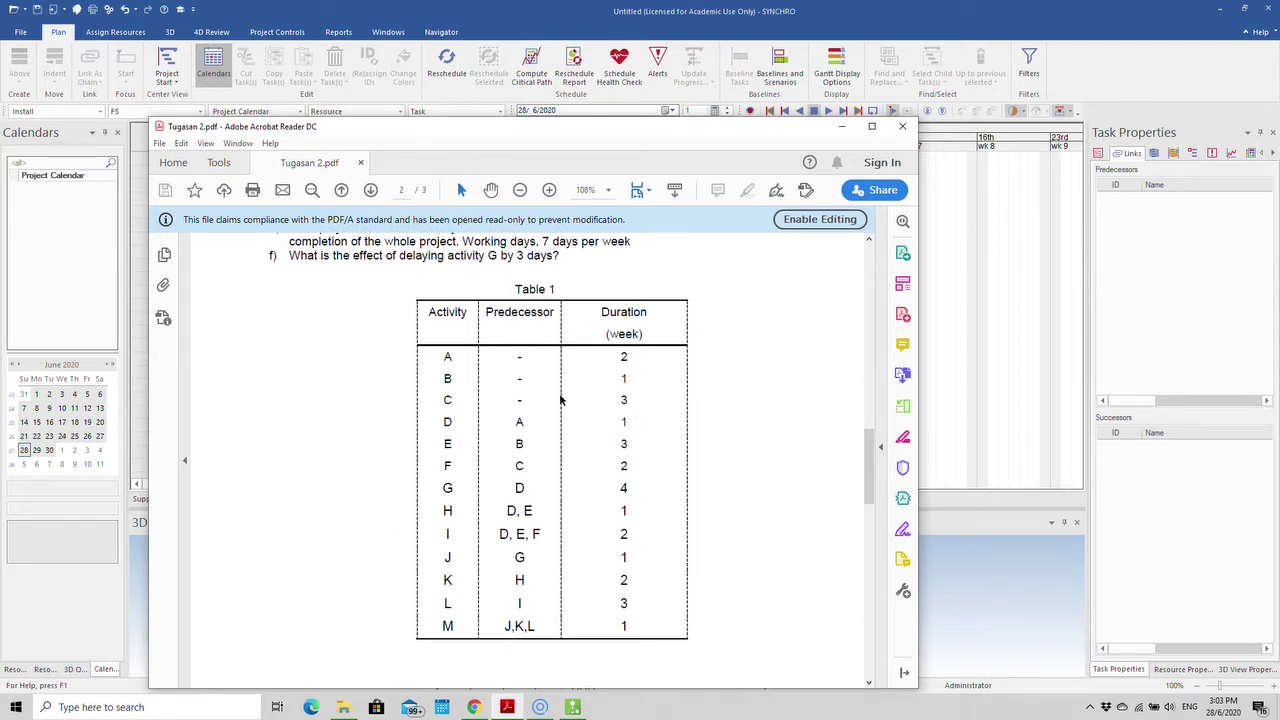
pyautogui.click(843, 128)
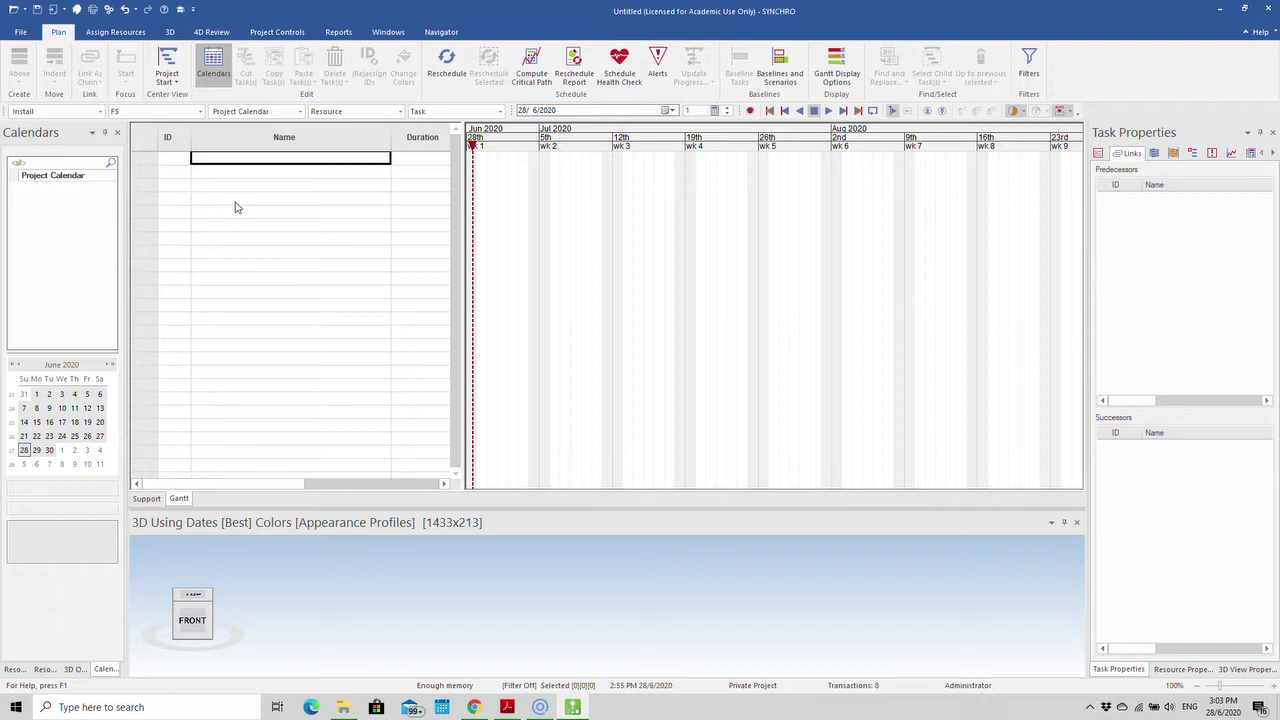
# Widen the task table beside the Gantt chart to reveal the Start column.
pyautogui.click(221, 73)
pyautogui.click(221, 73)
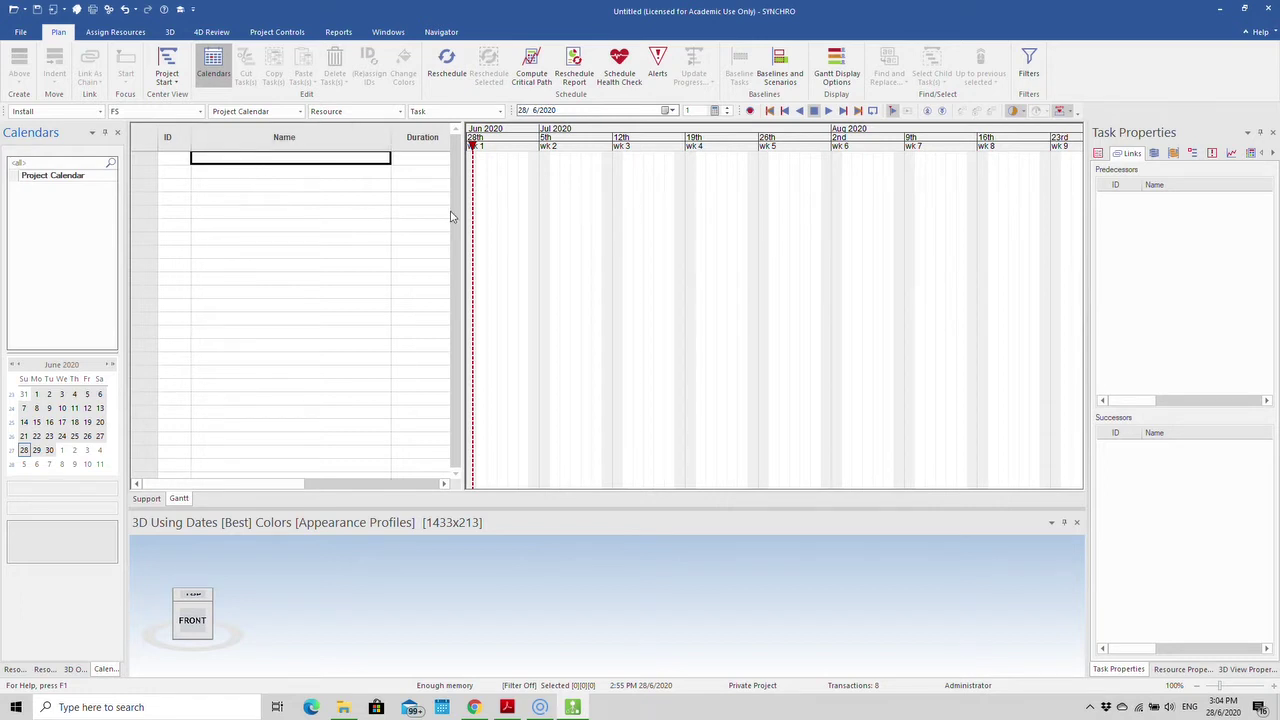
pyautogui.moveTo(466, 212); pyautogui.dragTo(550, 204)
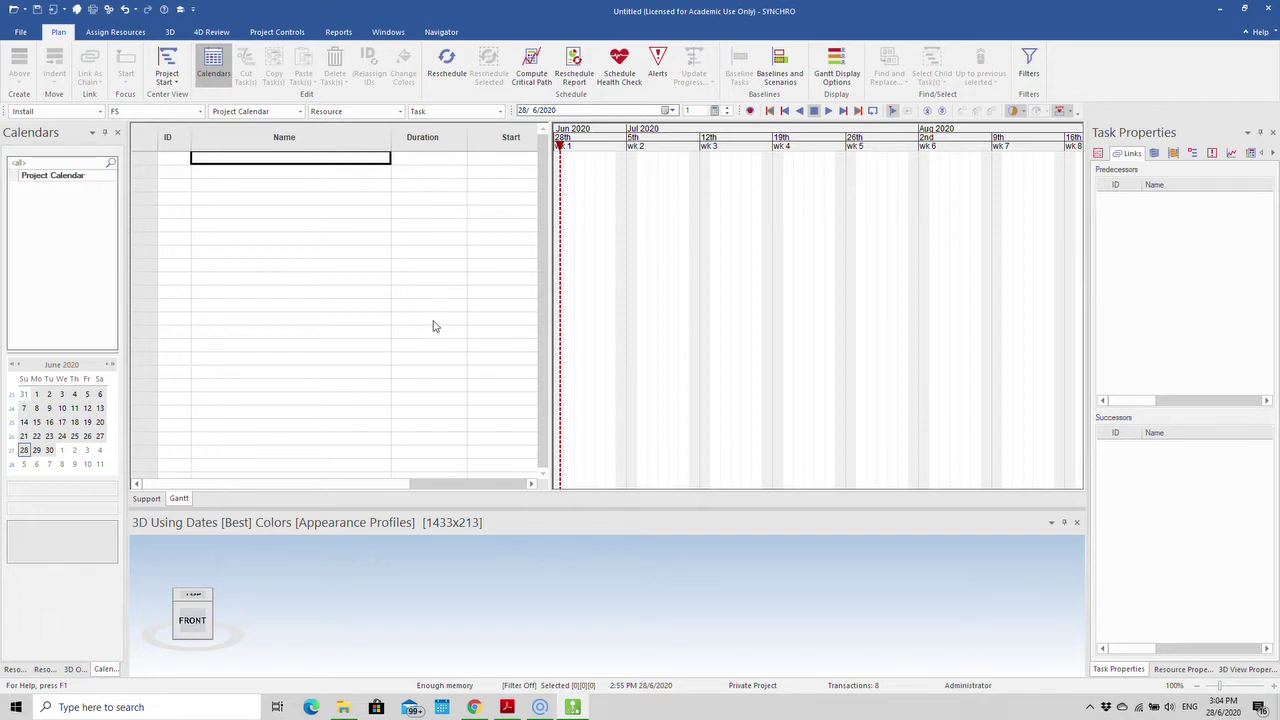
# Add task A in the first row of the task table with a duration of 14 days.
pyautogui.click(290, 160)
pyautogui.write('A')
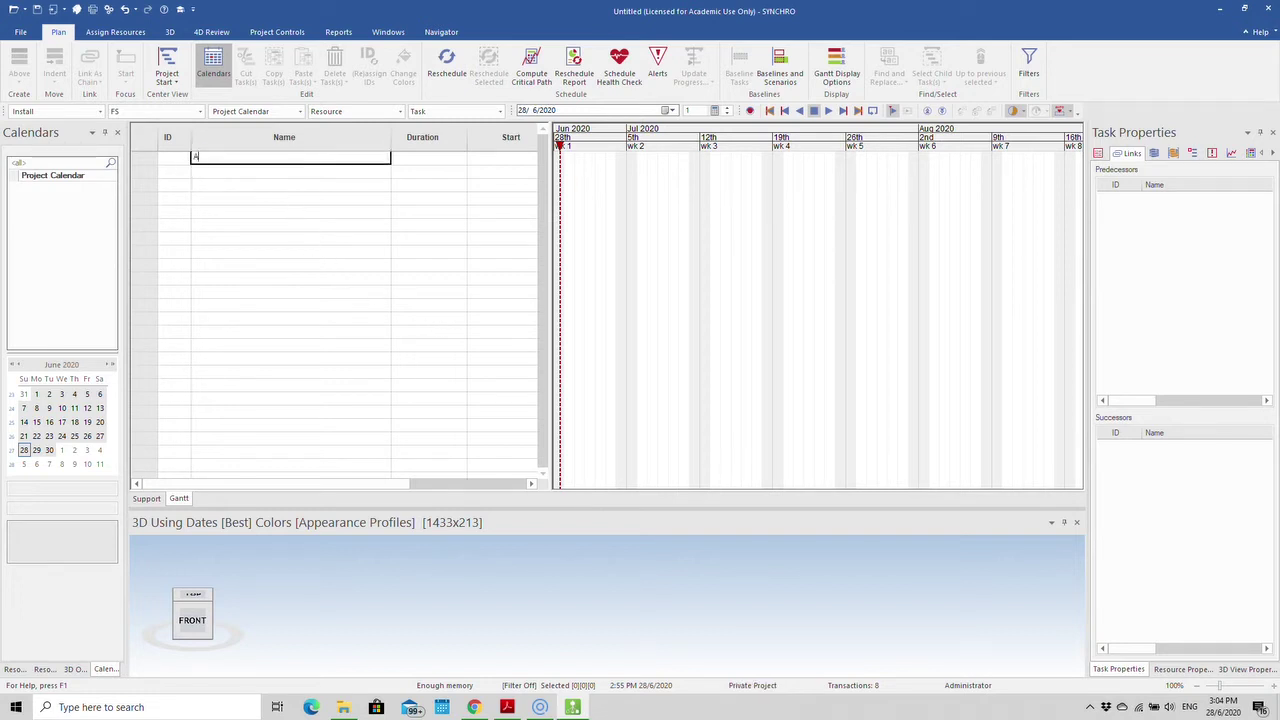
pyautogui.click(440, 157)
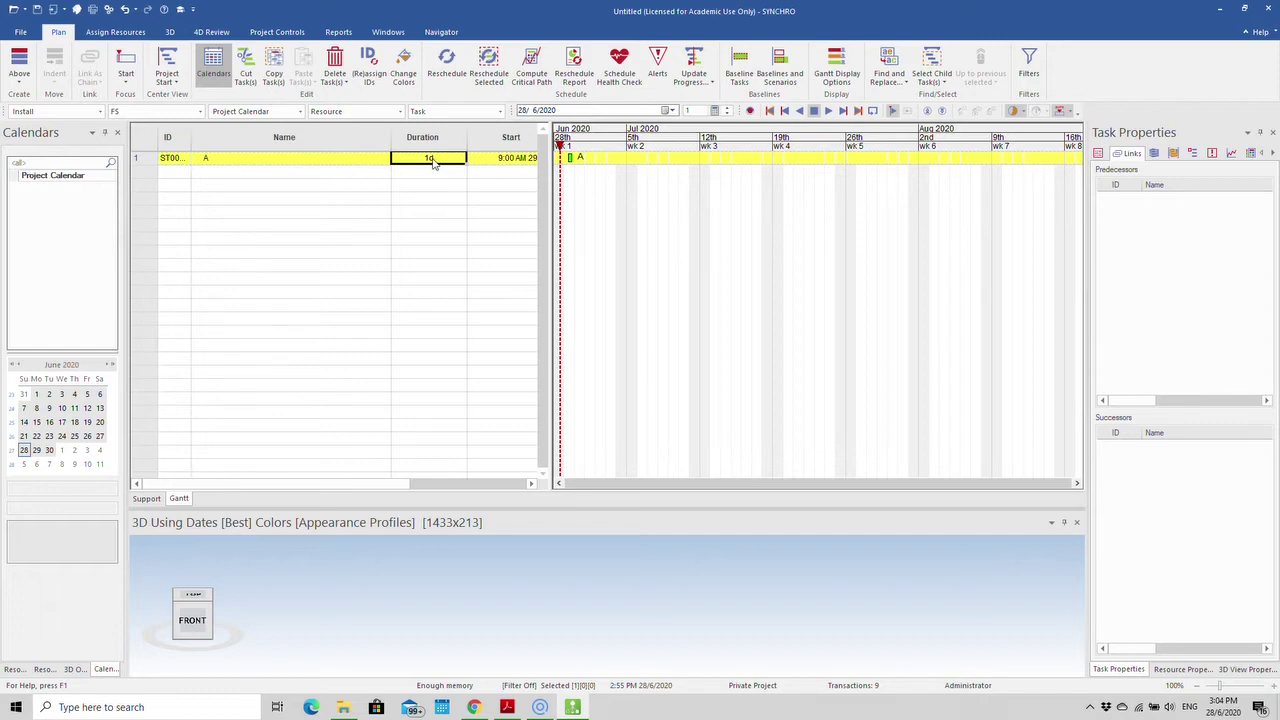
pyautogui.write('14')
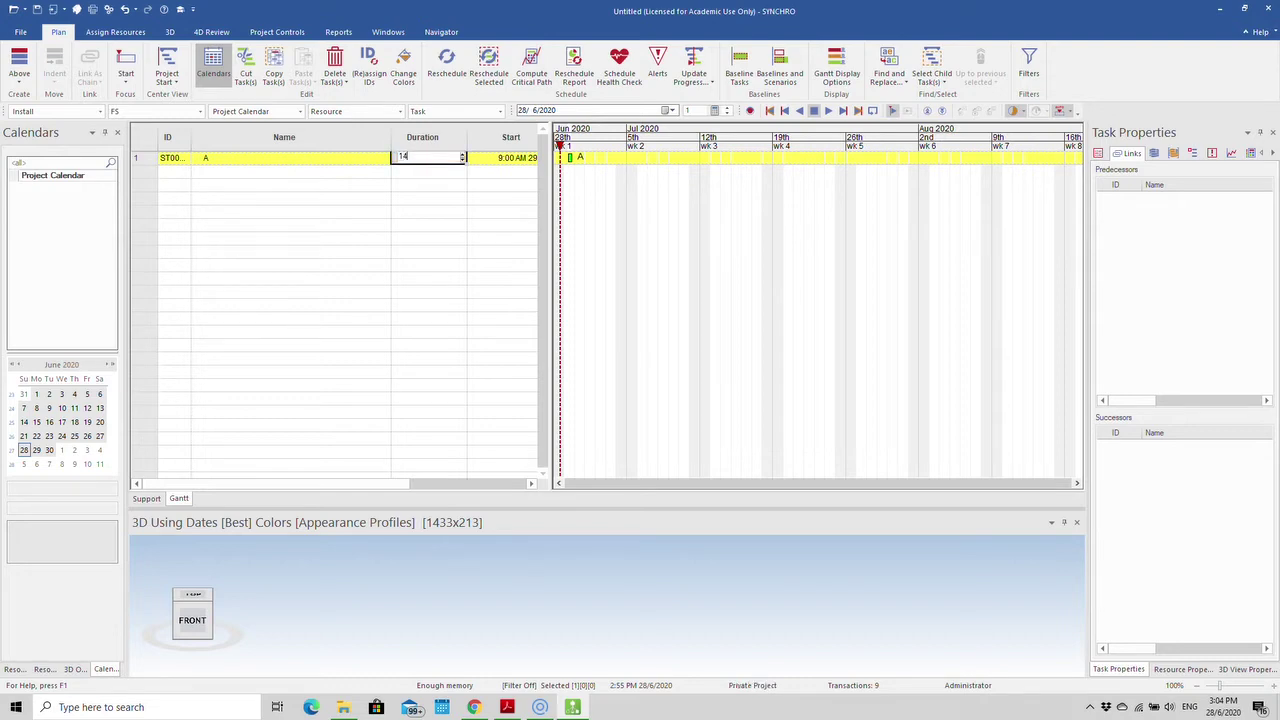
# Add task B below task A with a duration of 7 days.
pyautogui.click(263, 176)
pyautogui.write('B')
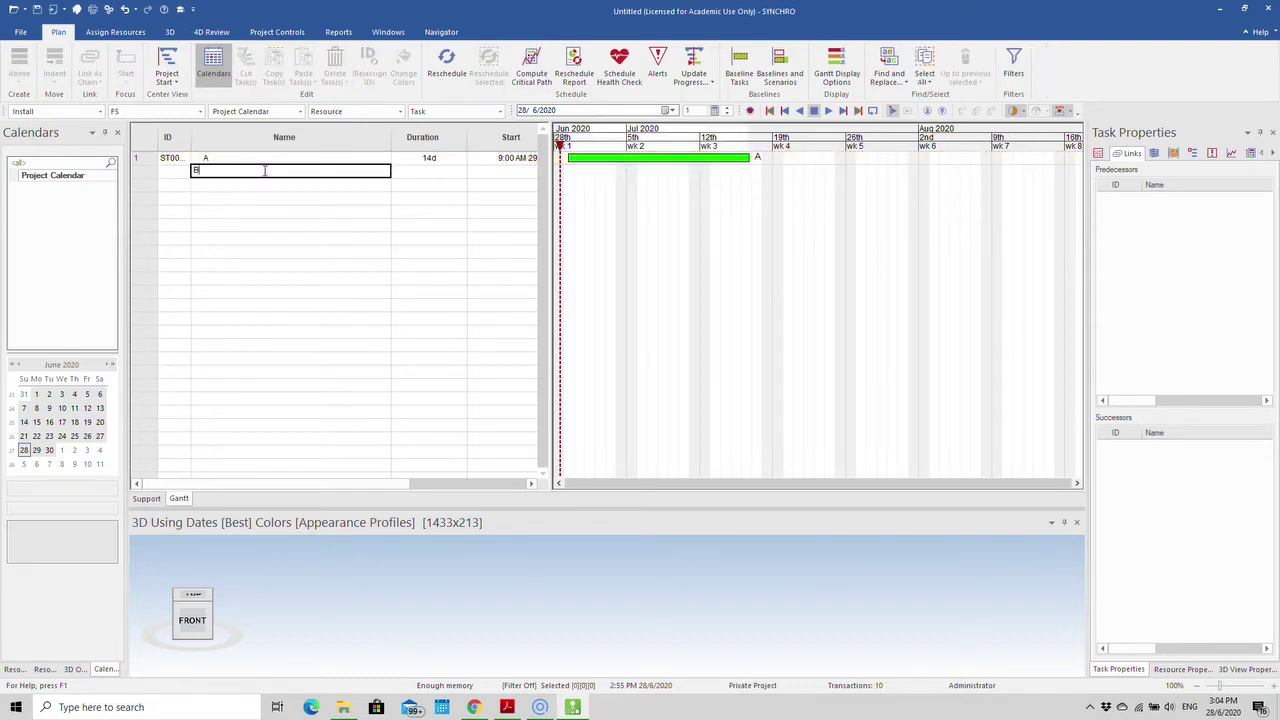
pyautogui.click(421, 172)
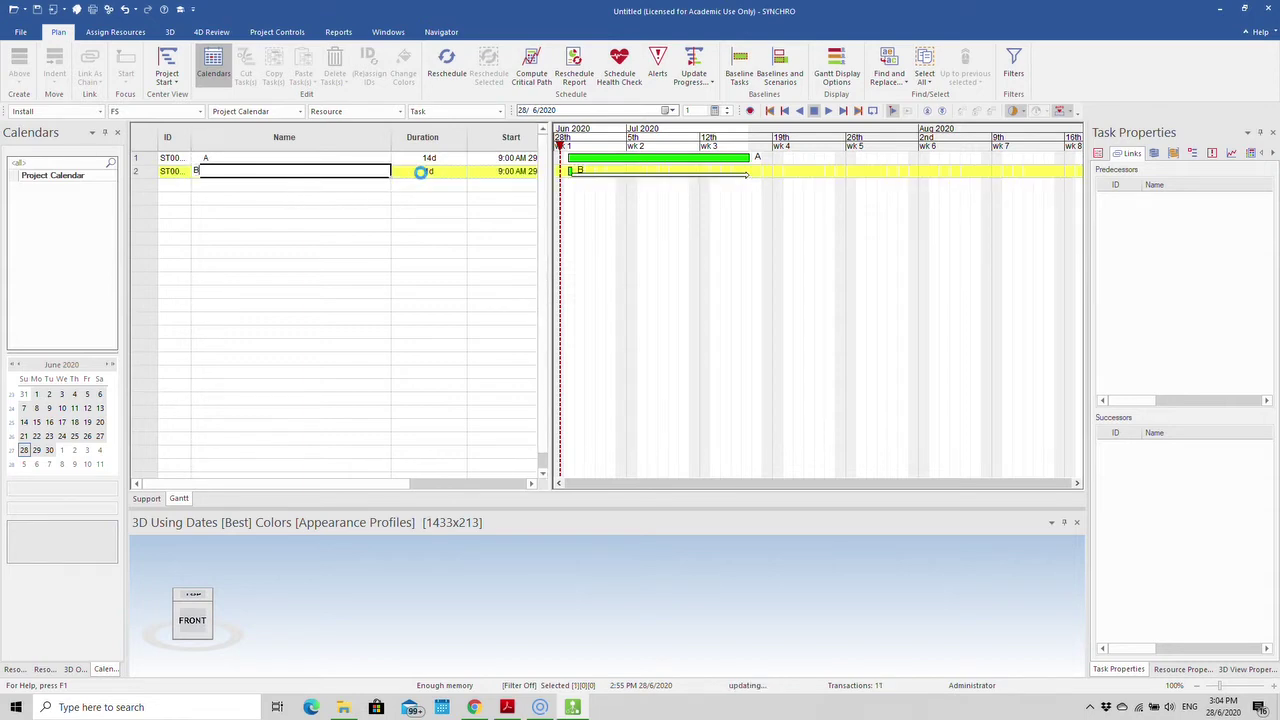
pyautogui.write('7')
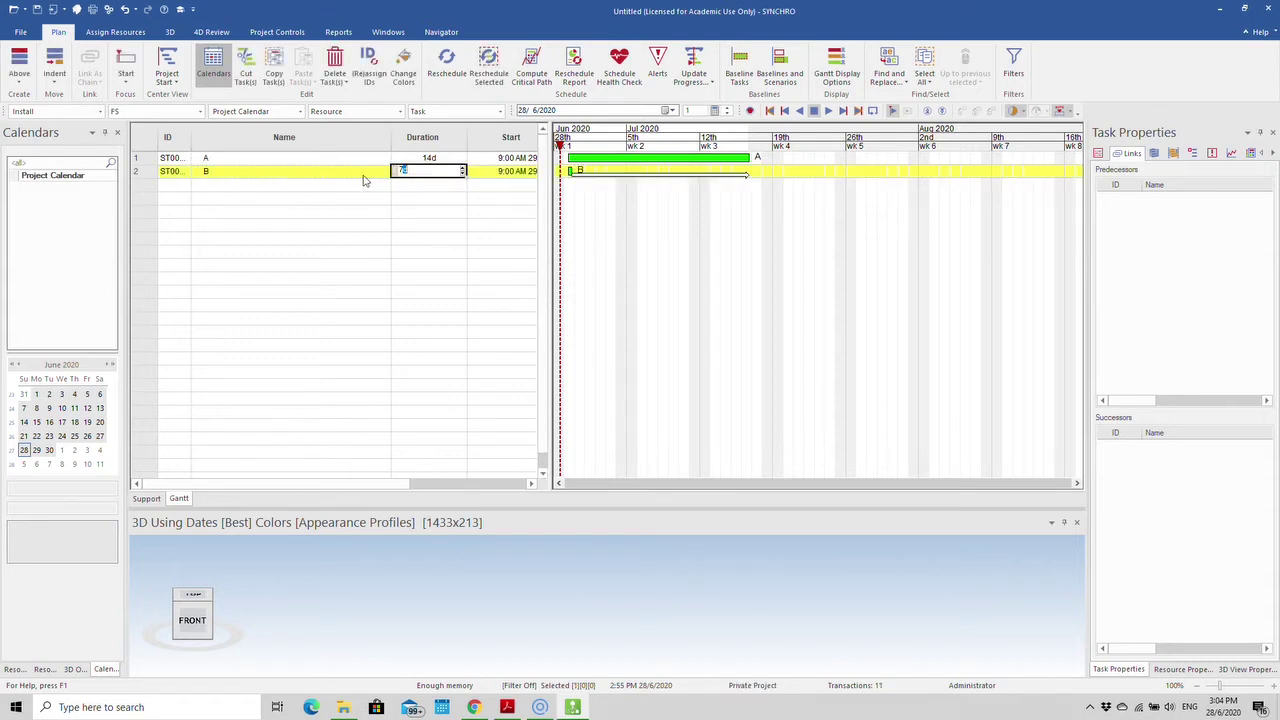
# Add task C with a duration of 21 days and task D with a duration of 7 days below task B.
pyautogui.click(275, 188)
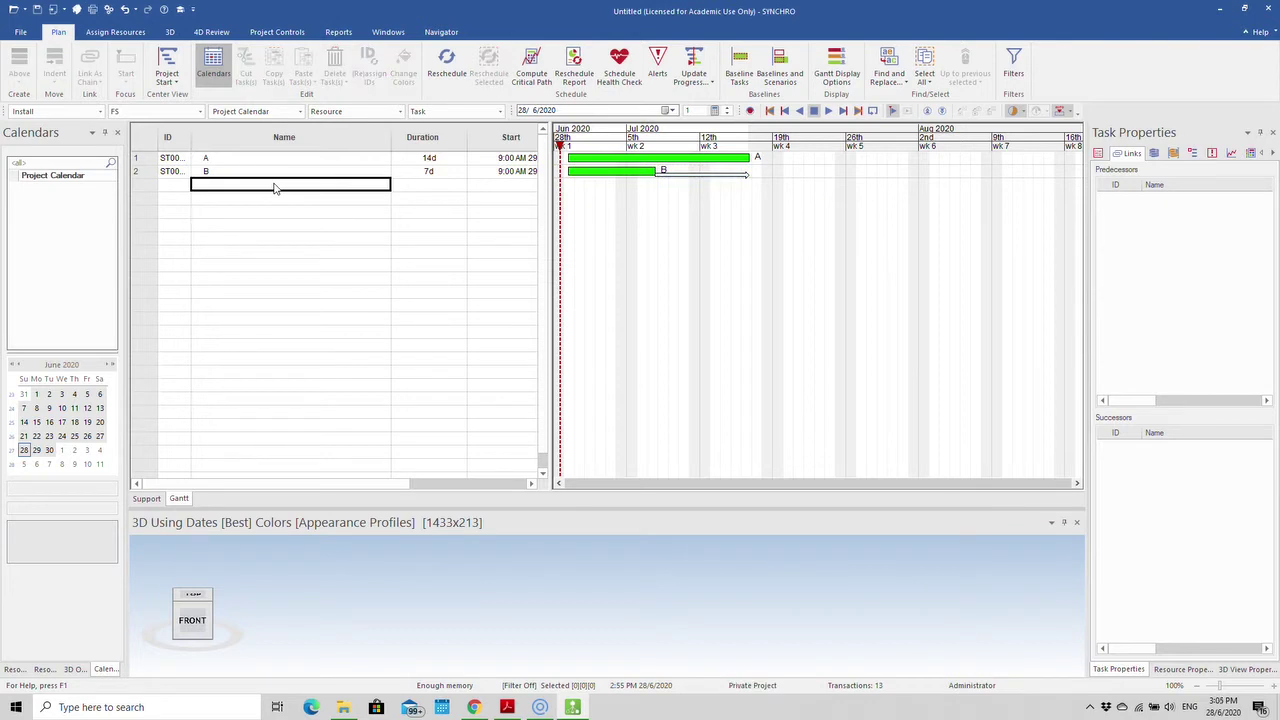
pyautogui.write('C')
pyautogui.click(421, 189)
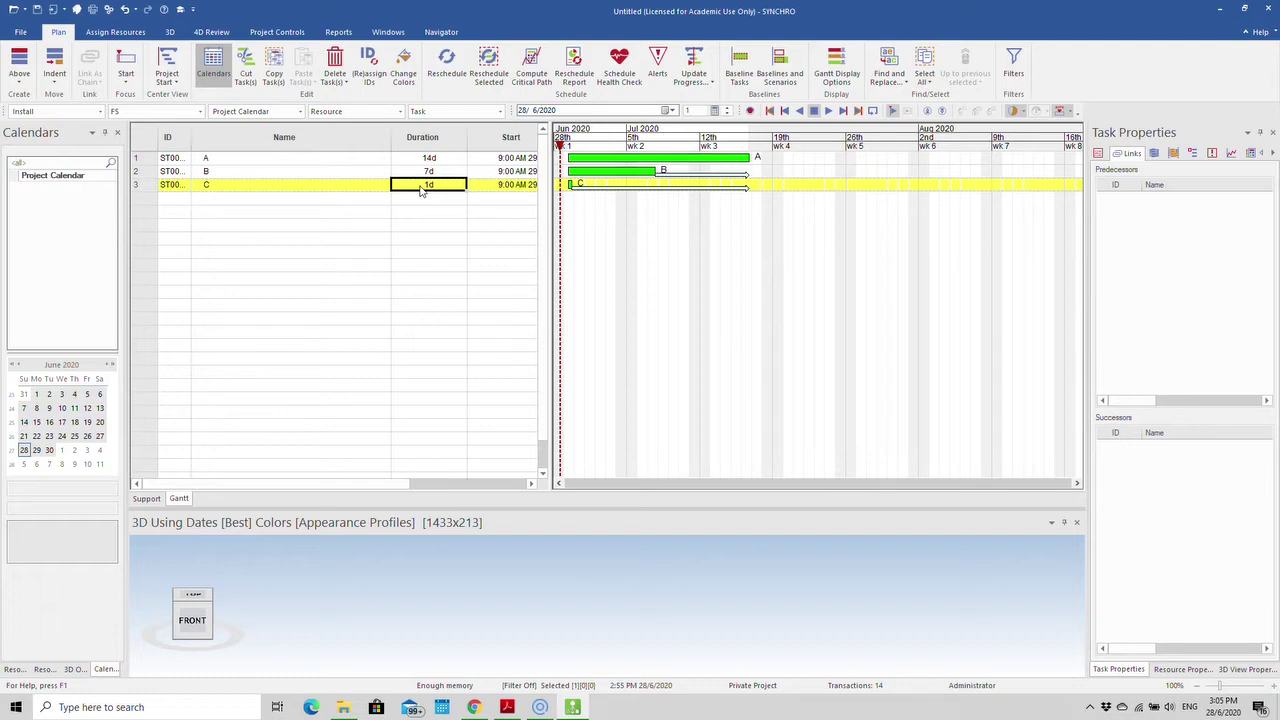
pyautogui.write('21')
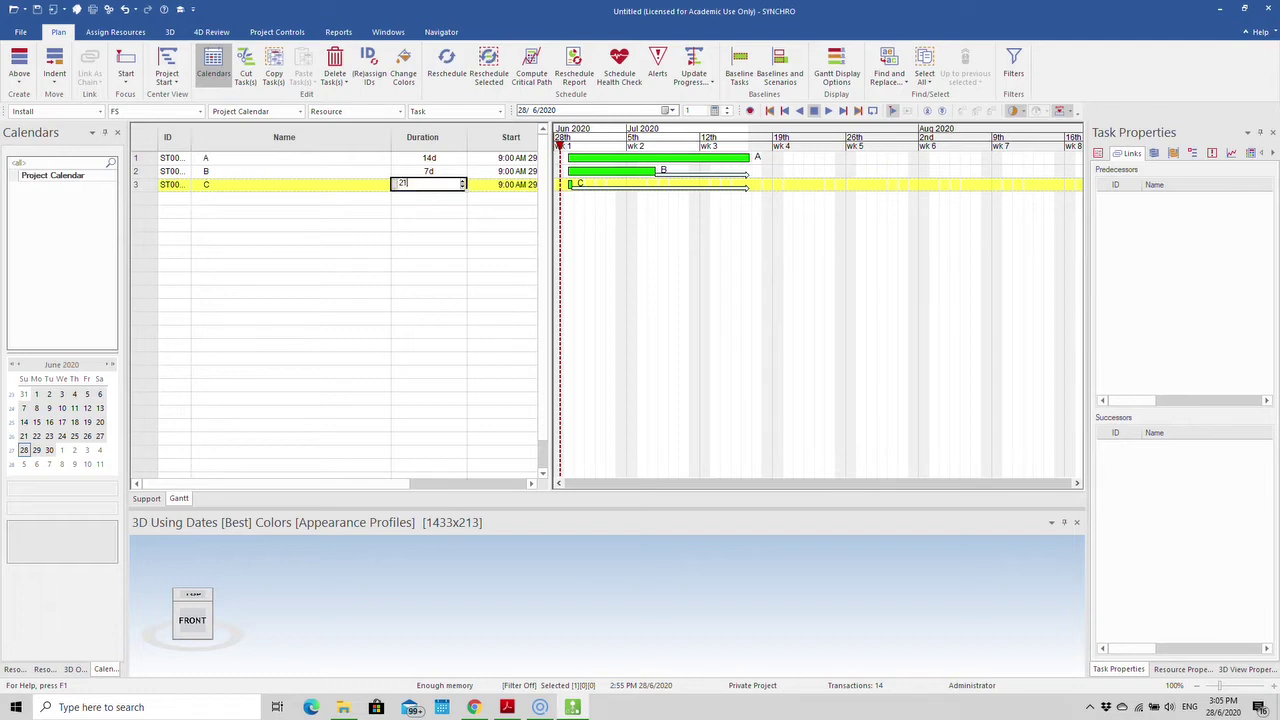
pyautogui.click(292, 198)
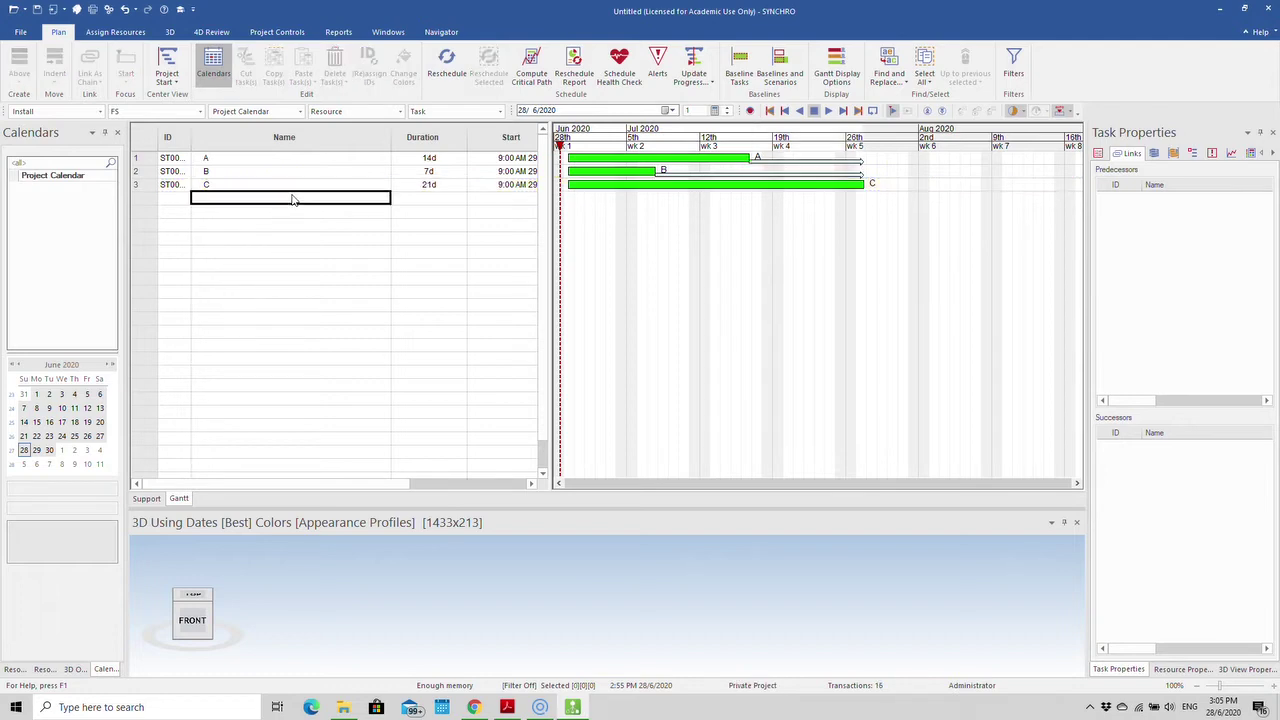
pyautogui.write('D')
pyautogui.click(421, 198)
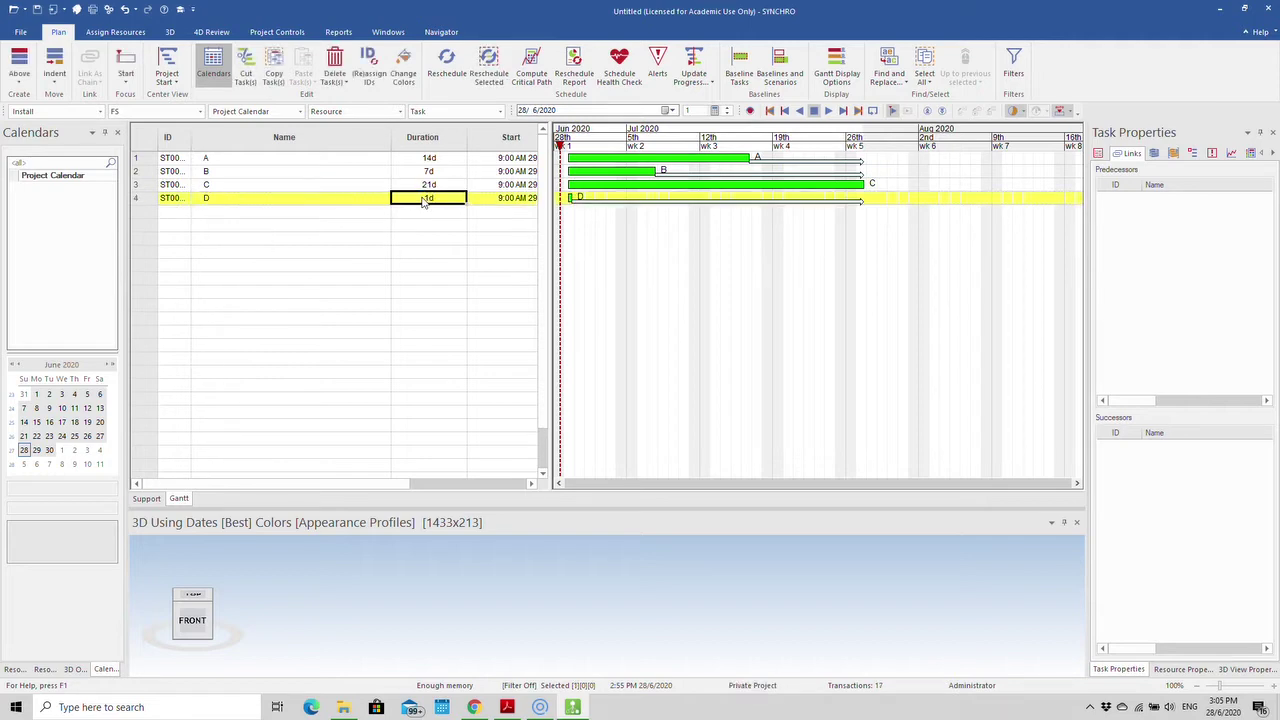
pyautogui.write('7')
# Add task E with a duration of 21 days and task F with a duration of 14 days below task D.
pyautogui.click(288, 212)
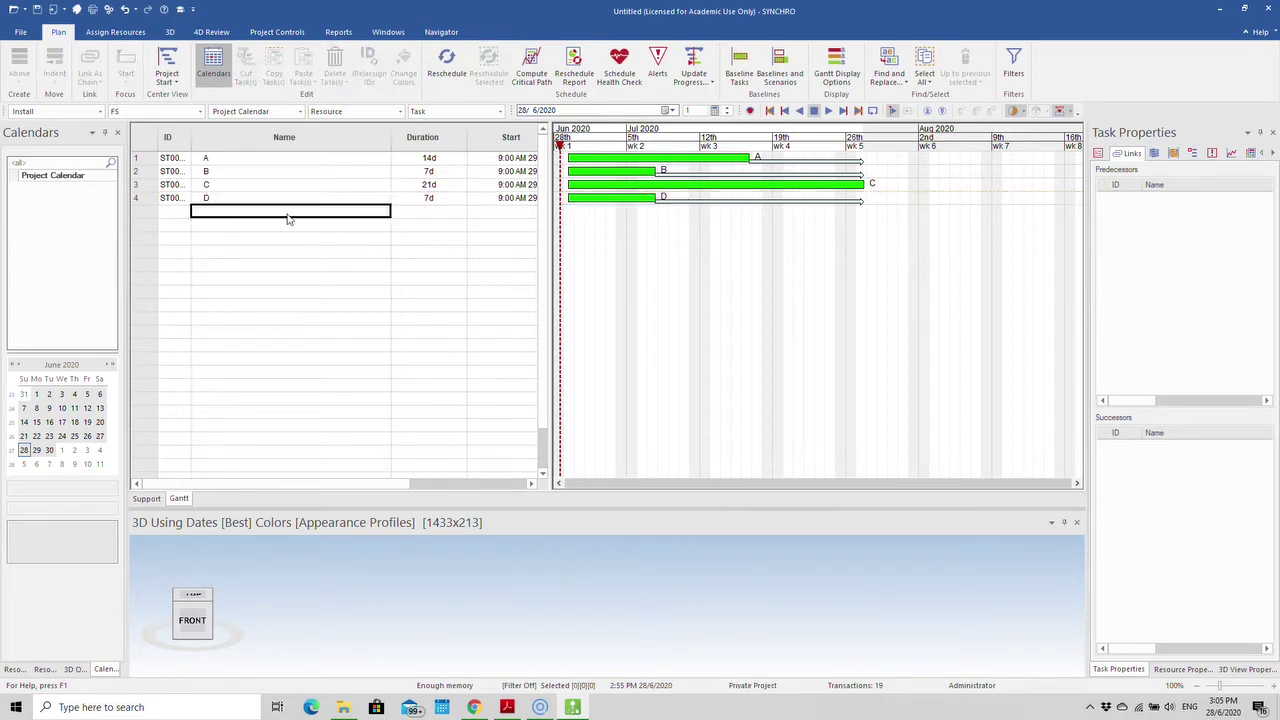
pyautogui.write('E')
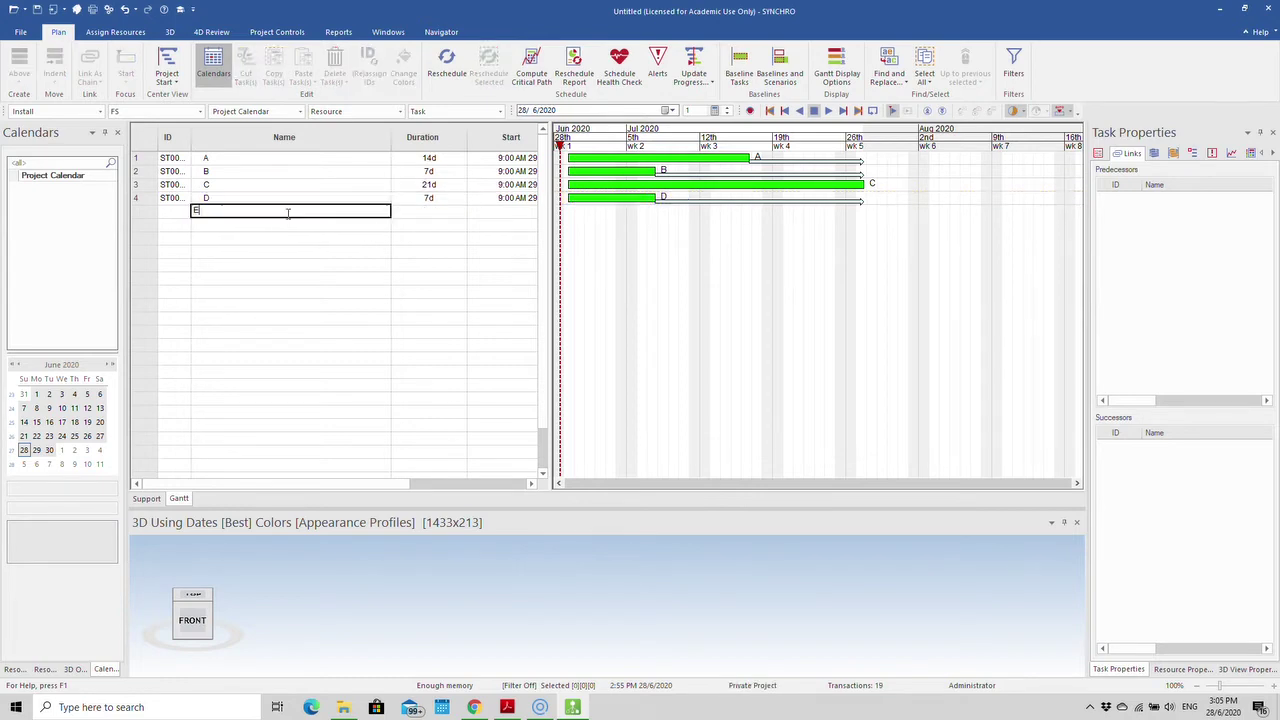
pyautogui.click(404, 213)
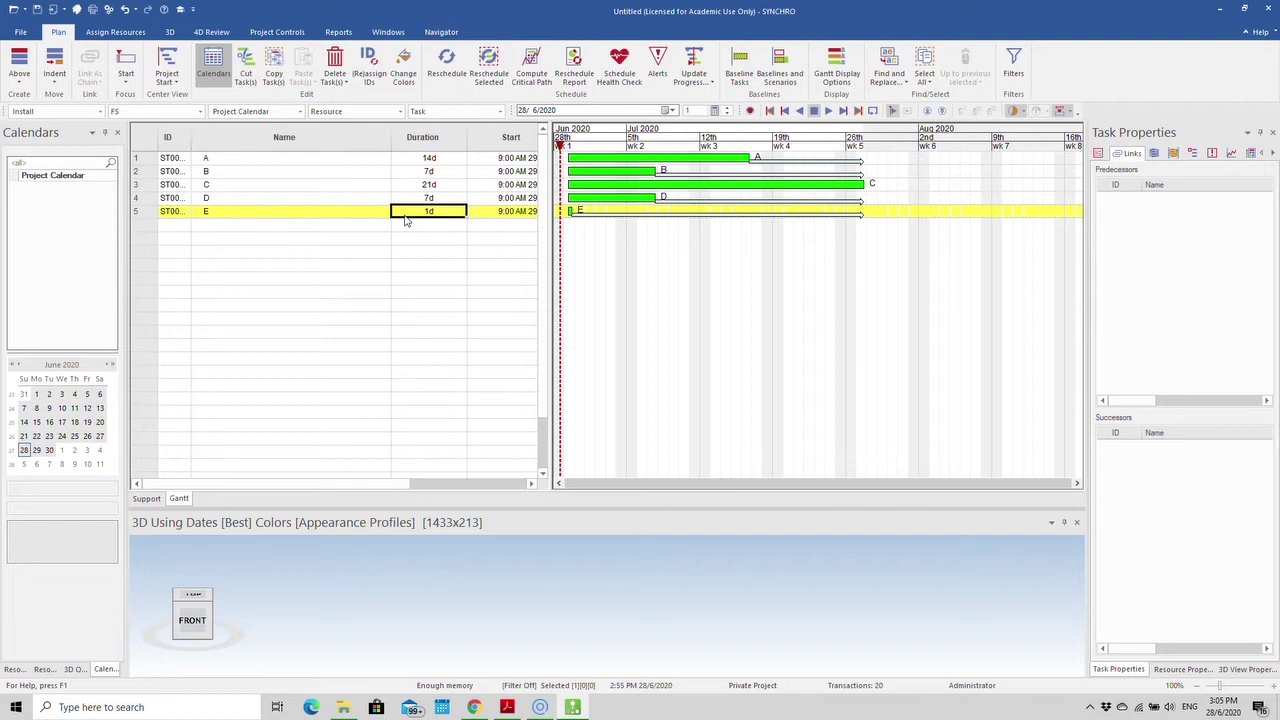
pyautogui.write('21d')
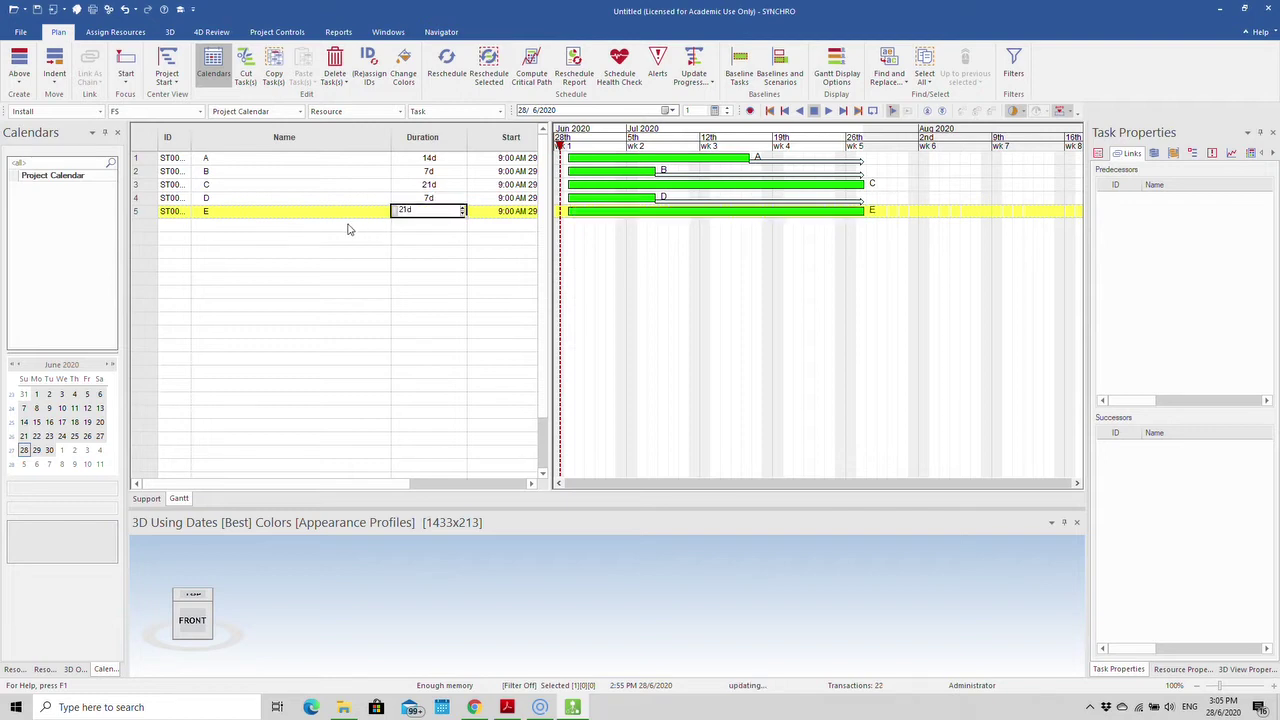
pyautogui.click(348, 229)
pyautogui.write('F')
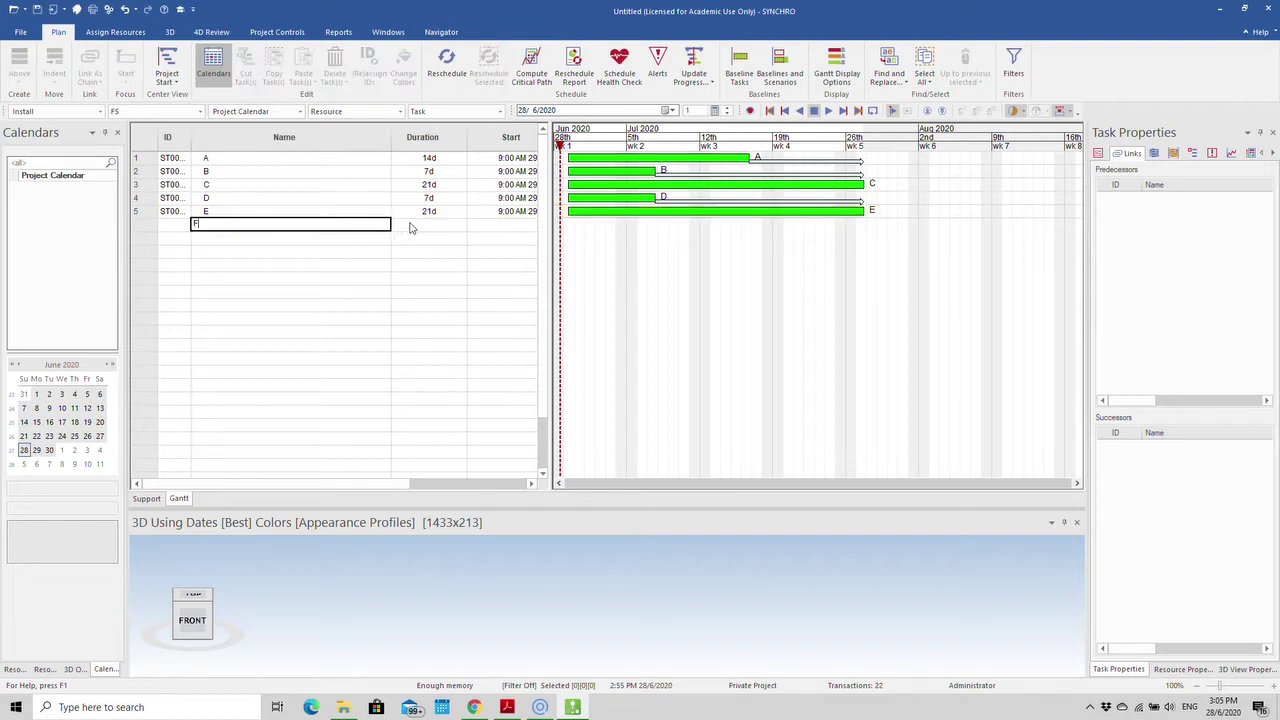
pyautogui.click(410, 226)
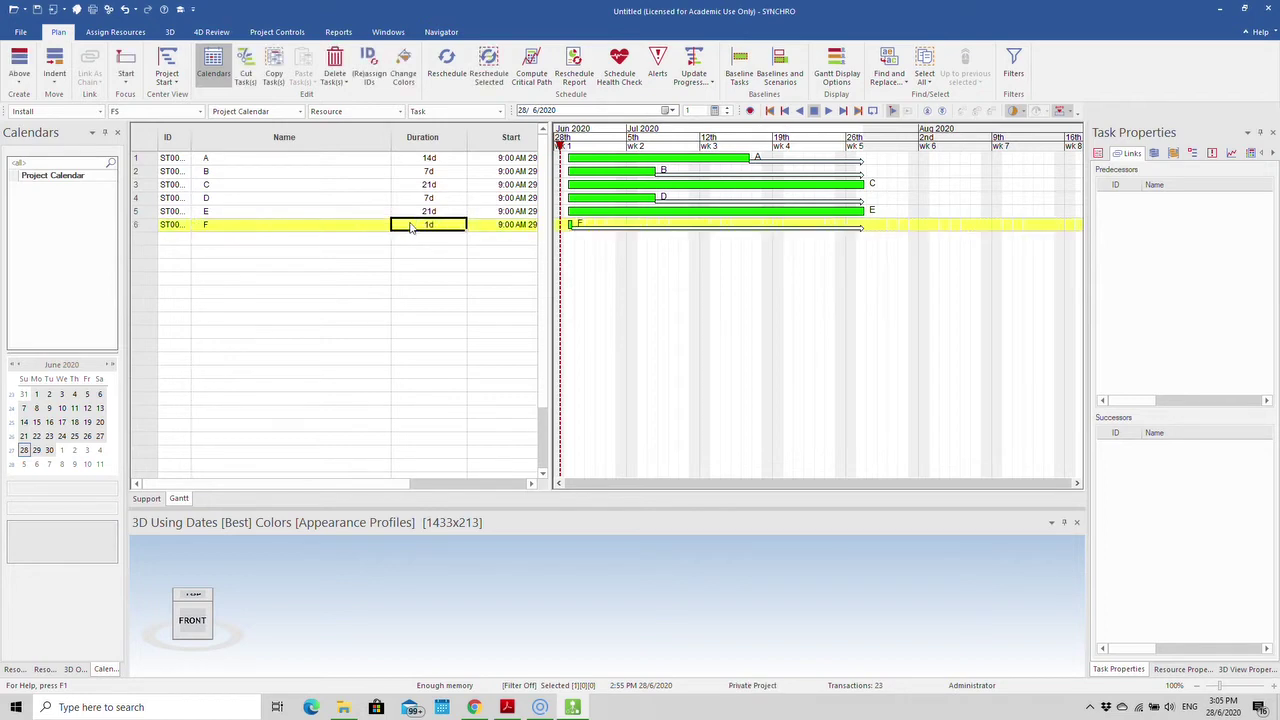
pyautogui.write('14d')
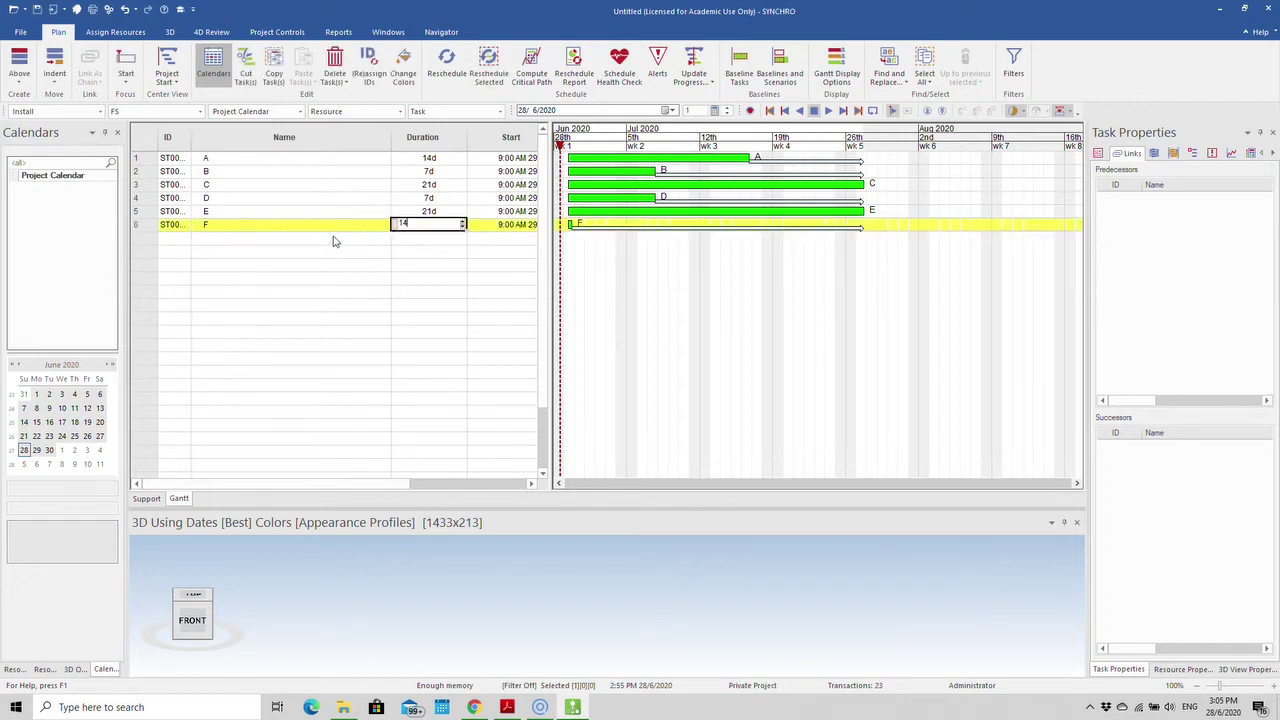
# Add task G in the row below task F with a duration of 28 days.
pyautogui.click(335, 238)
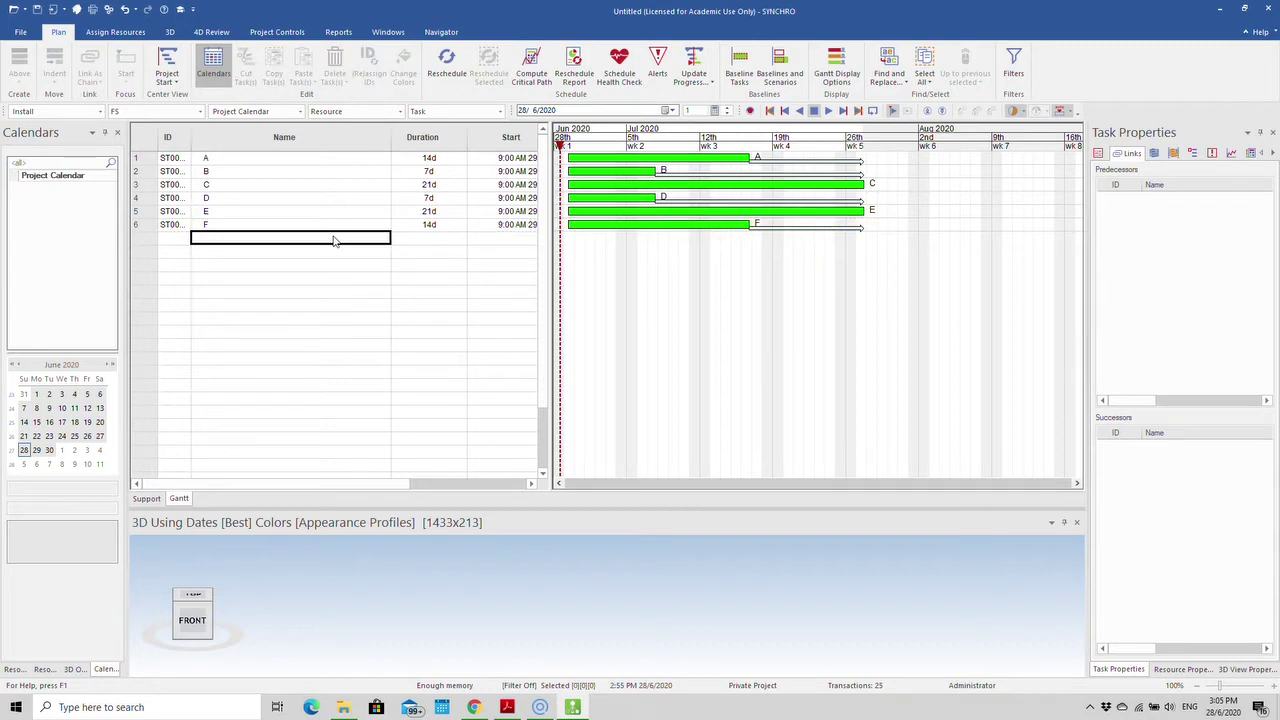
pyautogui.write('G')
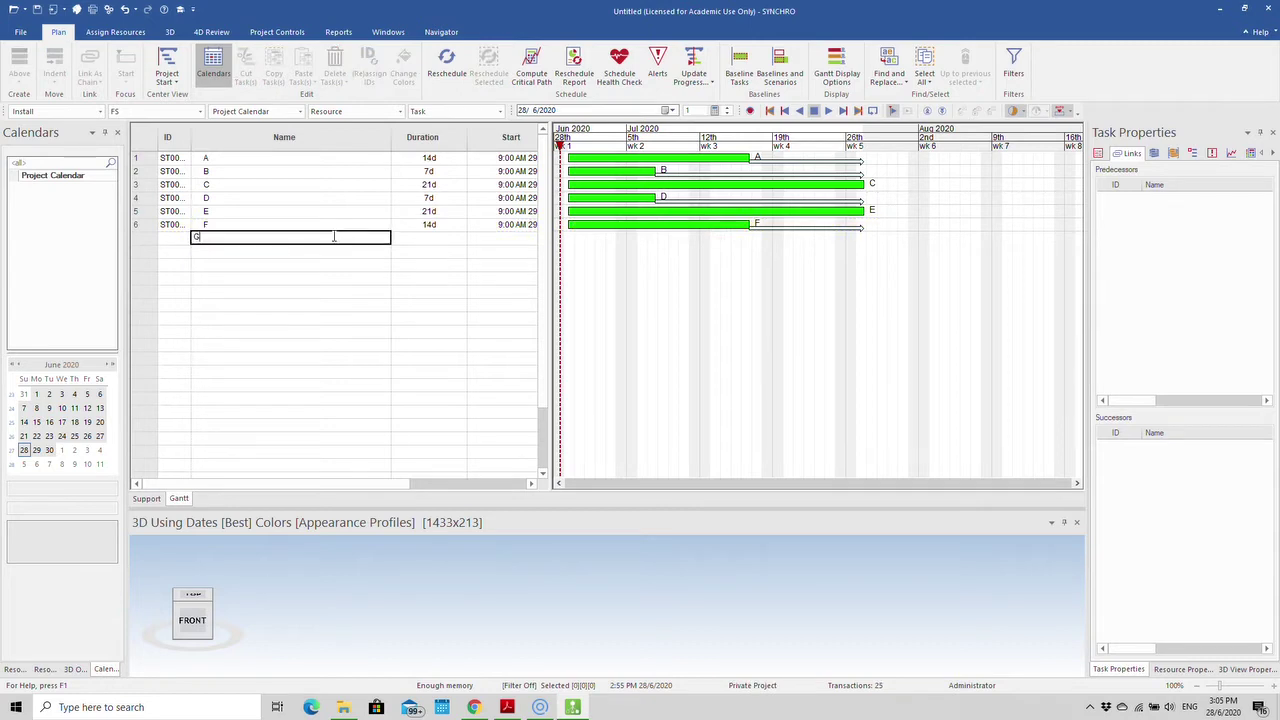
pyautogui.press('Return')
pyautogui.click(420, 240)
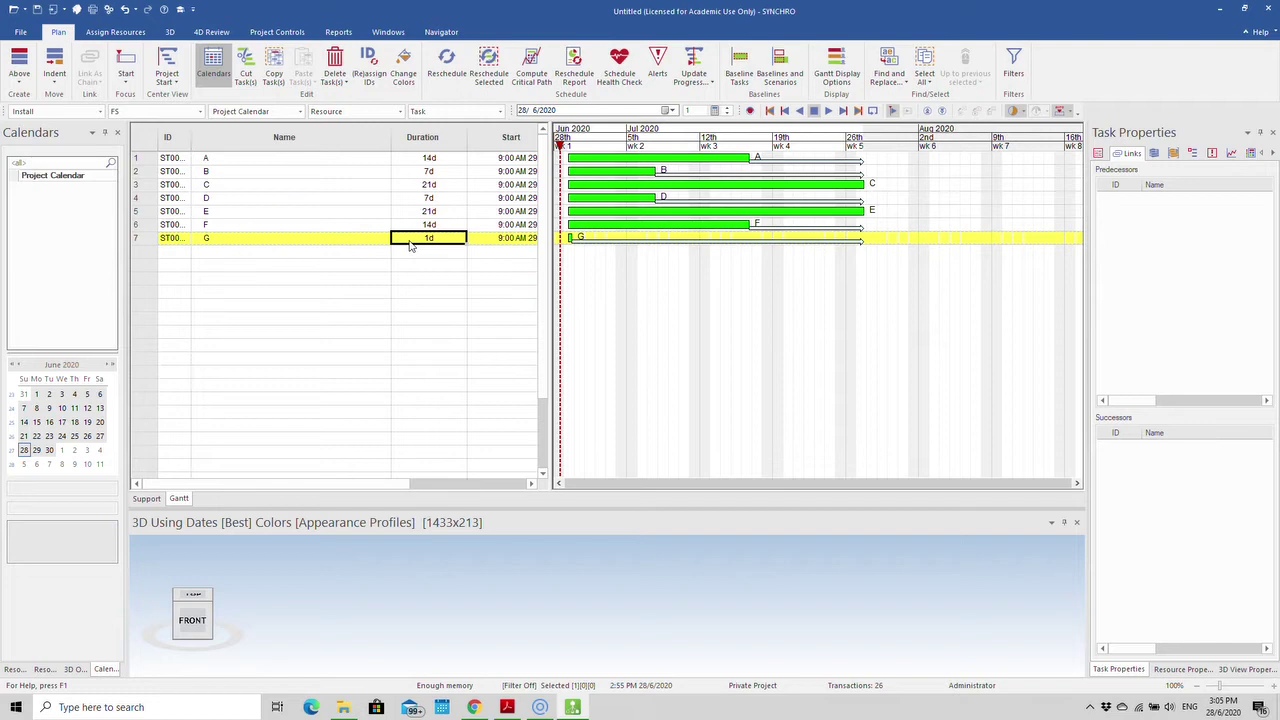
pyautogui.write('28')
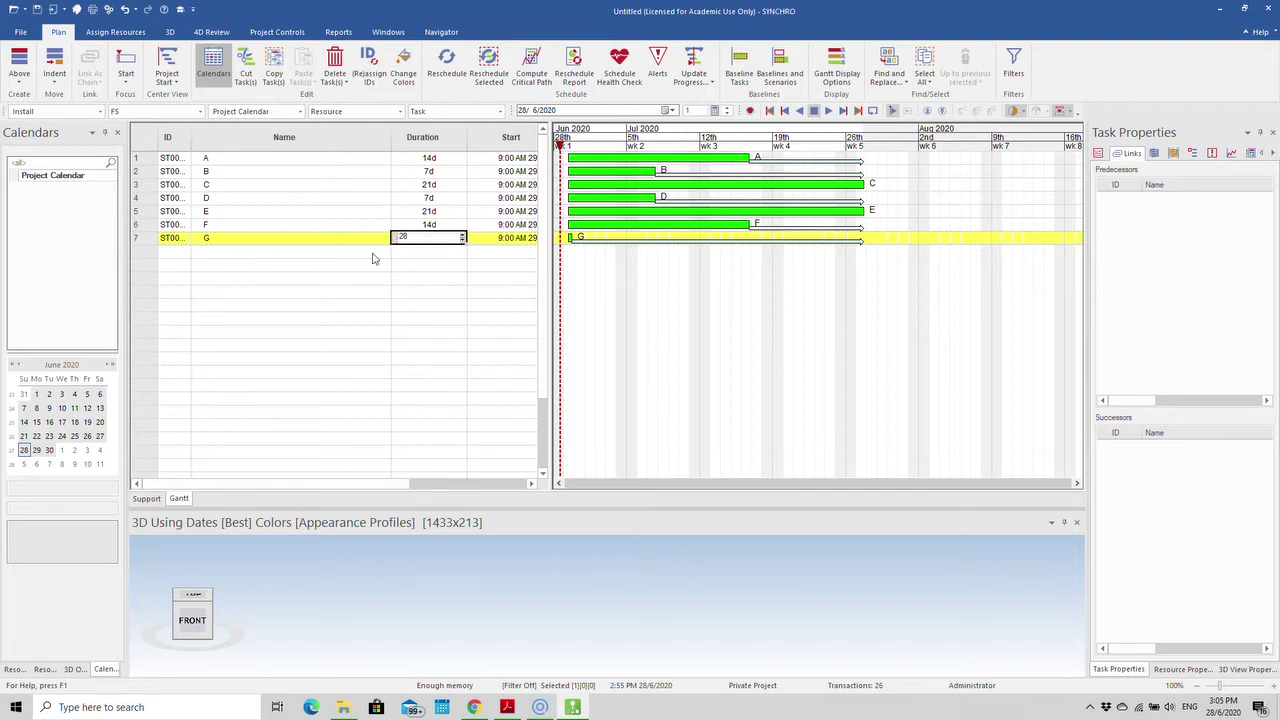
pyautogui.press('Return')
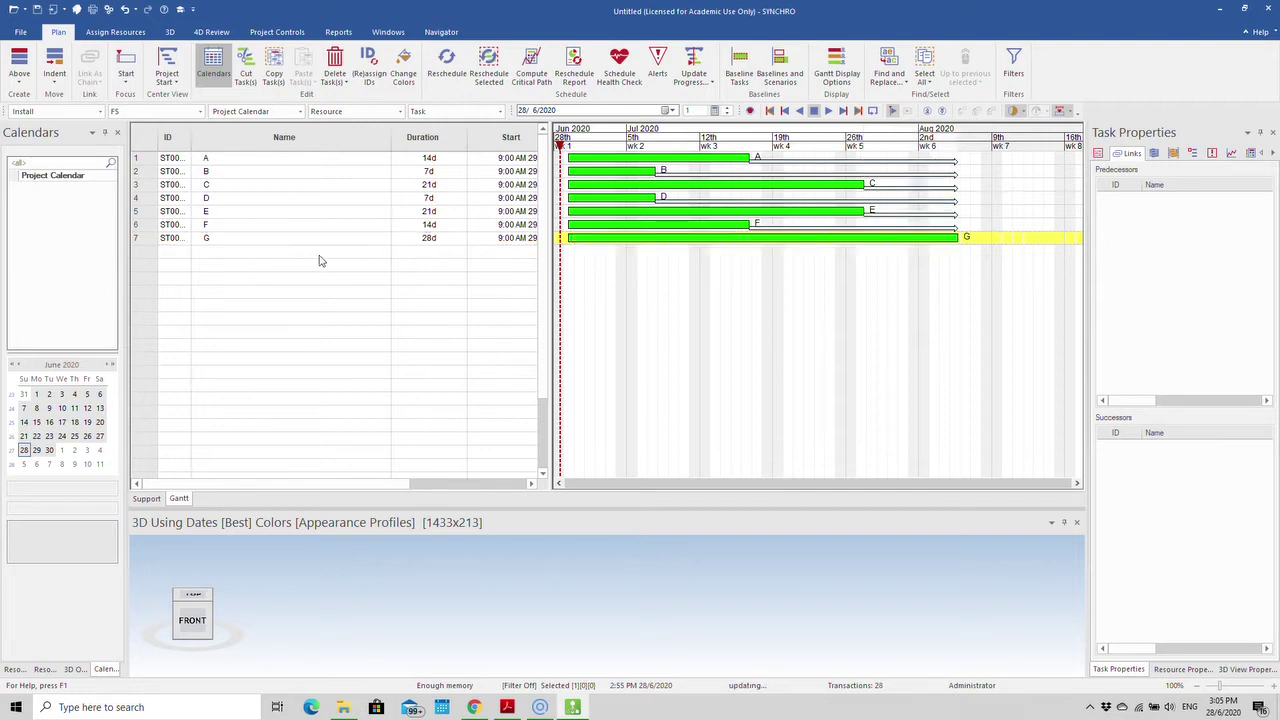
# Add task H in the row below task G with a duration of 7 days.
pyautogui.click(320, 255)
pyautogui.write('H')
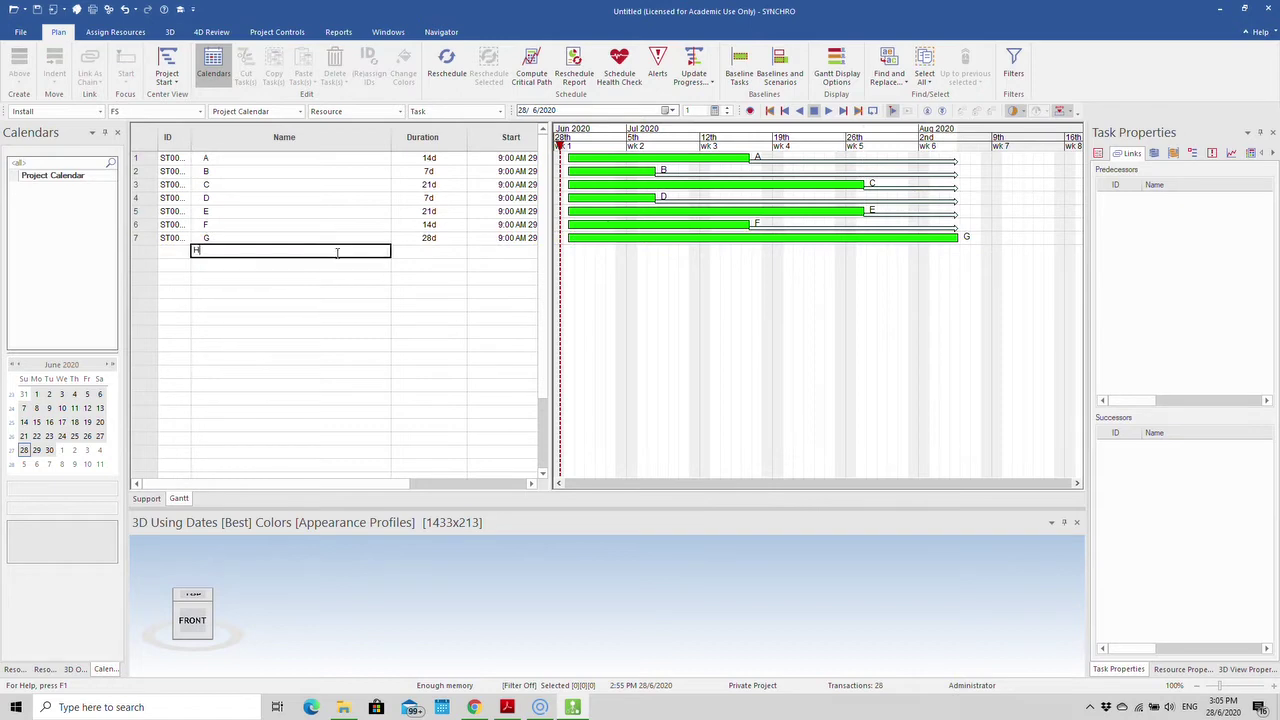
pyautogui.press('Return')
pyautogui.click(401, 254)
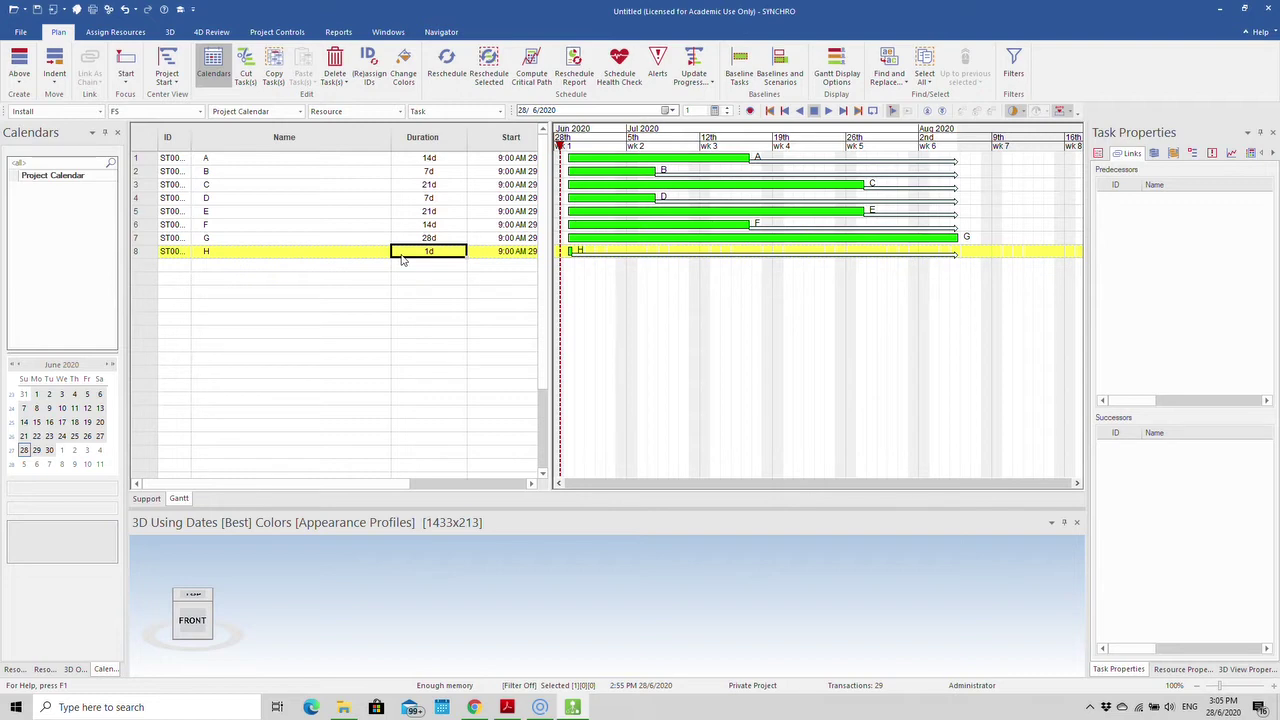
pyautogui.click(401, 256)
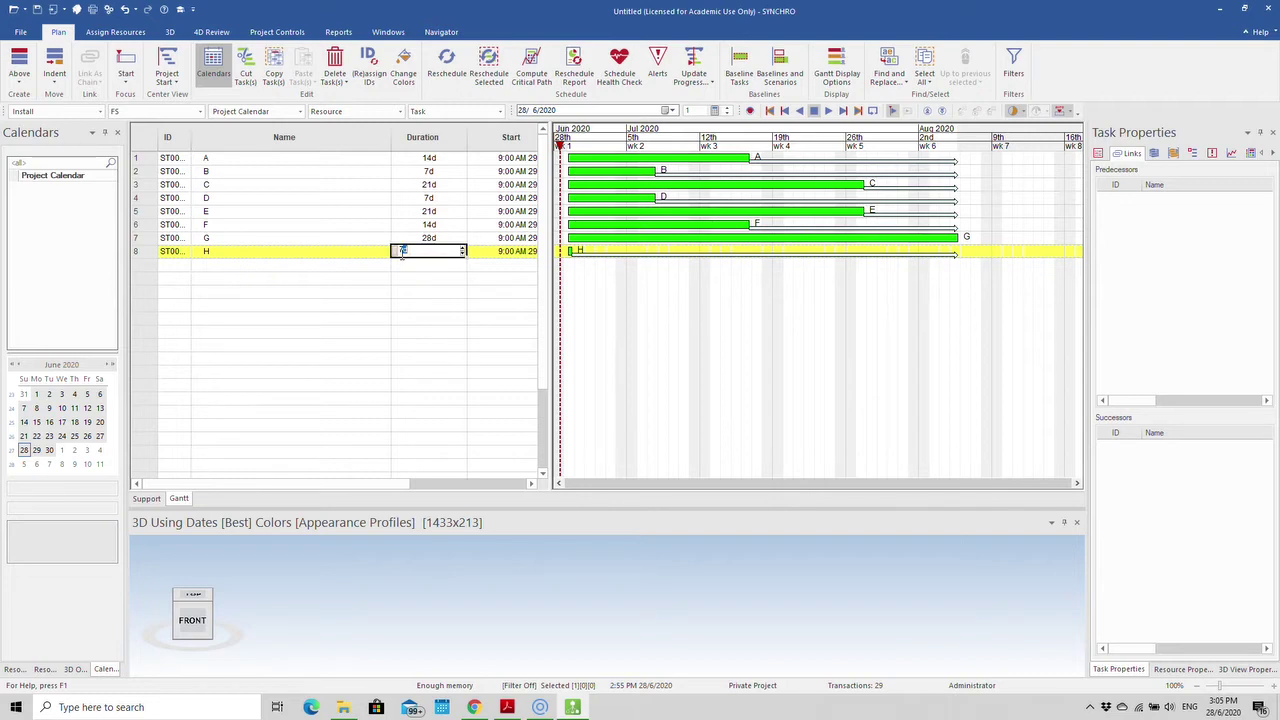
pyautogui.write('7')
# Add task I in the row below task H with a duration of 14 days.
pyautogui.click(286, 271)
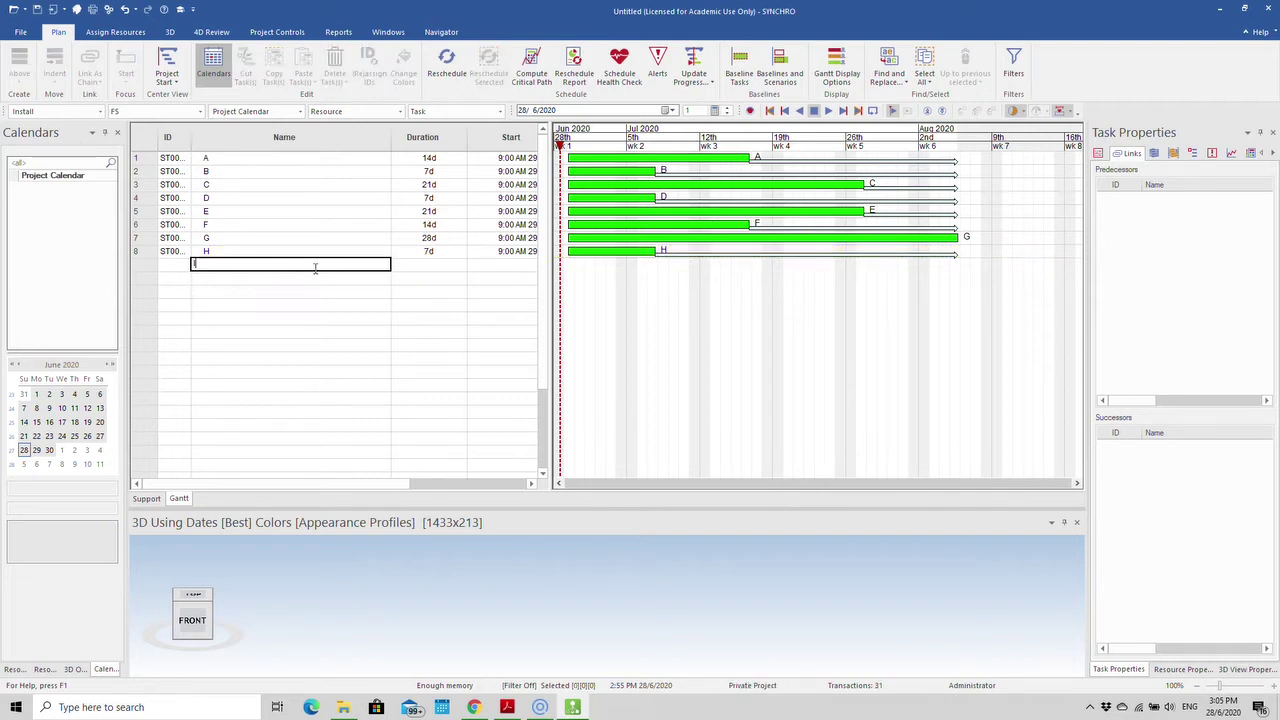
pyautogui.write('I')
pyautogui.click(423, 264)
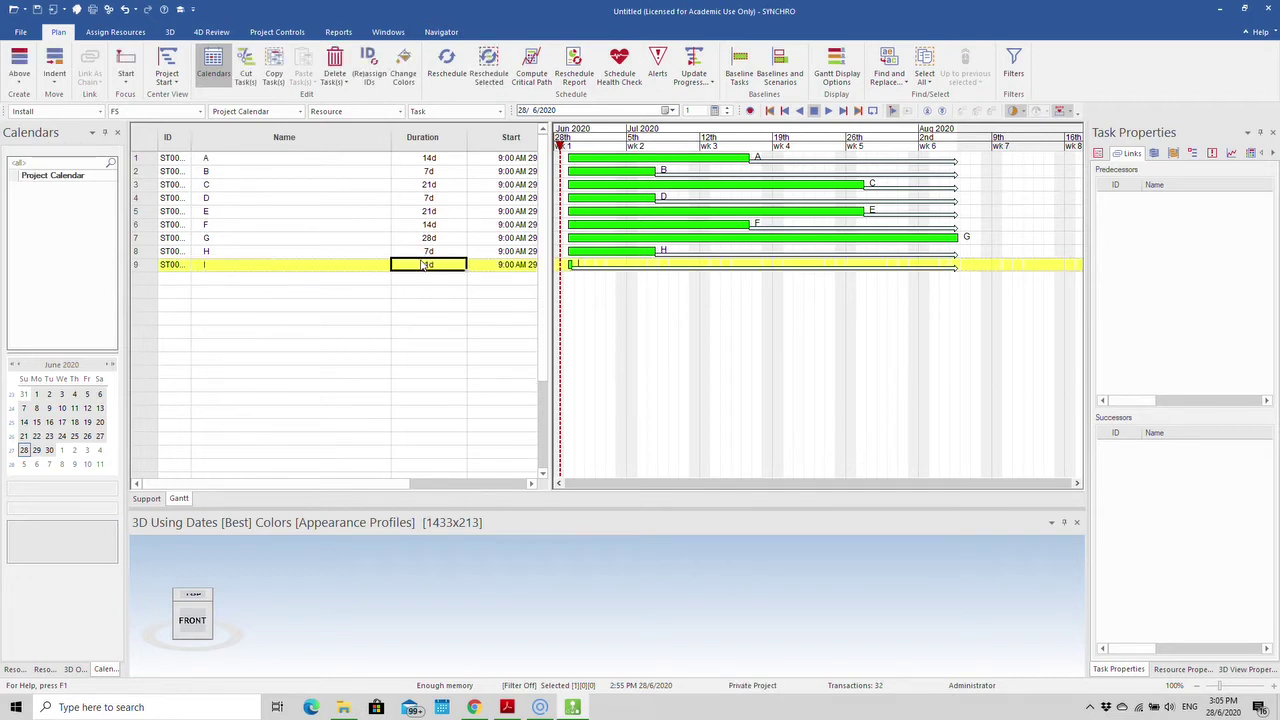
pyautogui.click(425, 264)
pyautogui.write('14')
# Add task J in the row below task I with a duration of 7 days.
pyautogui.click(313, 282)
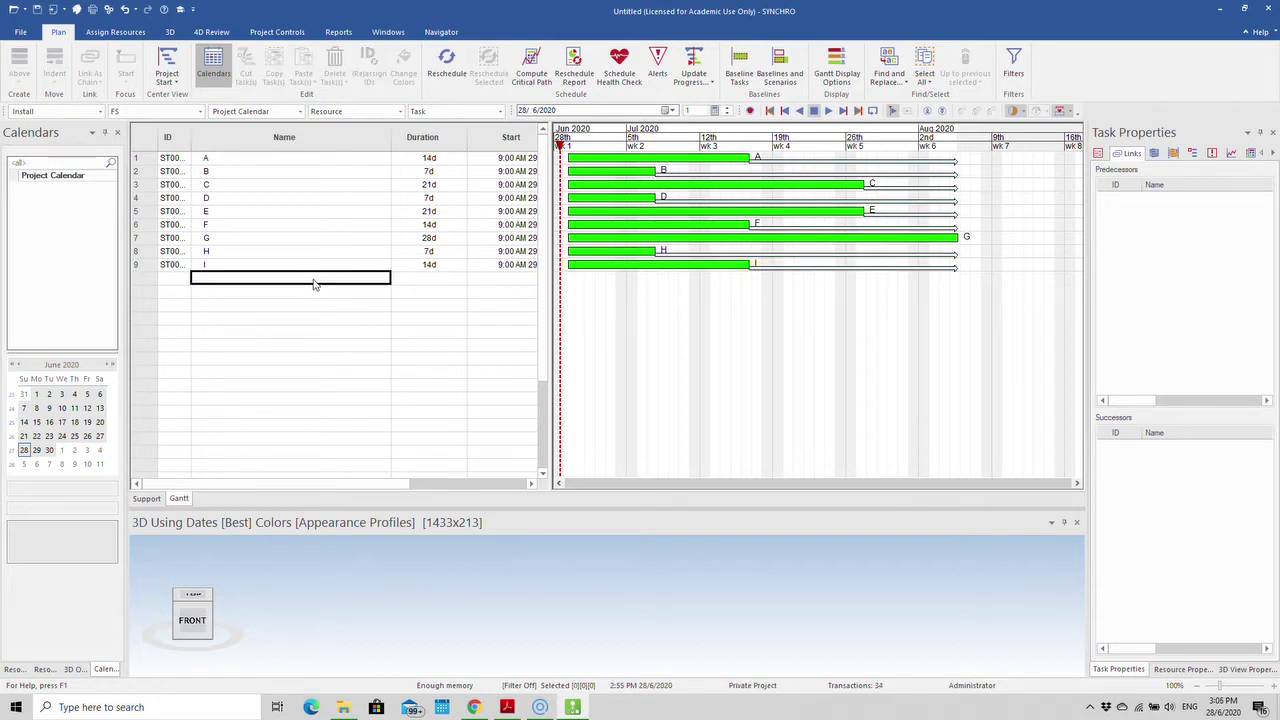
pyautogui.write('J')
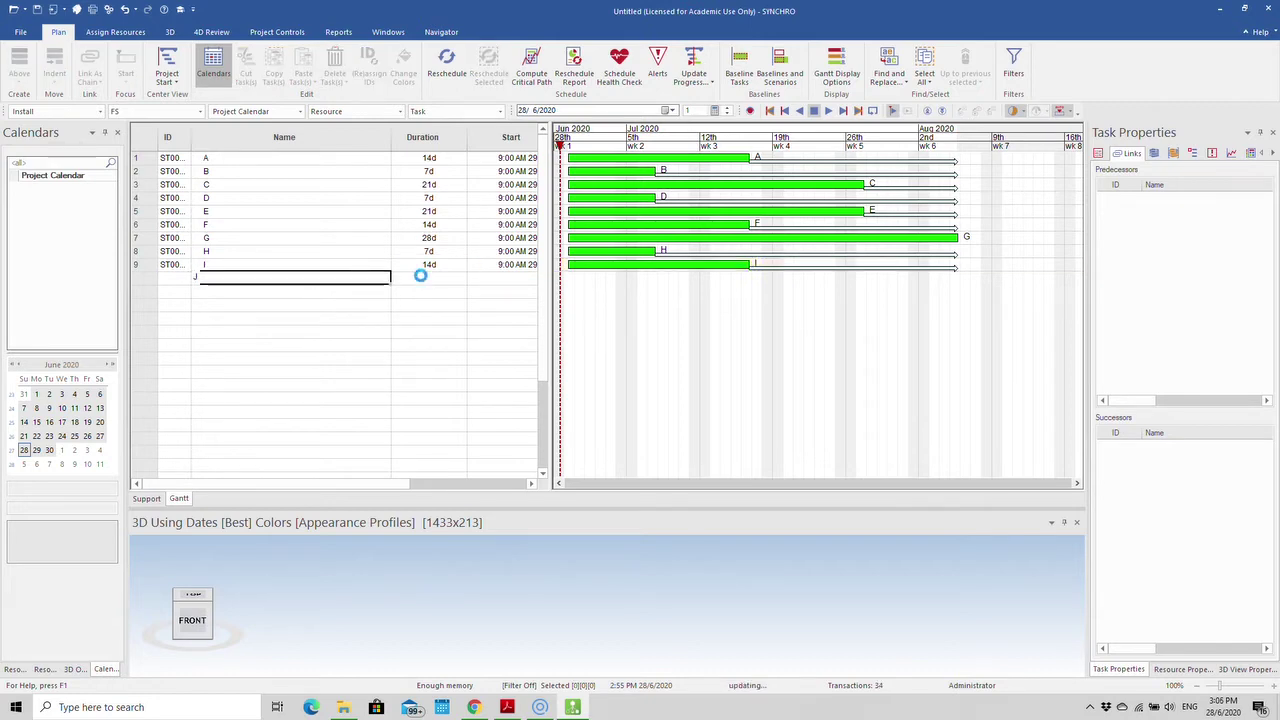
pyautogui.click(423, 279)
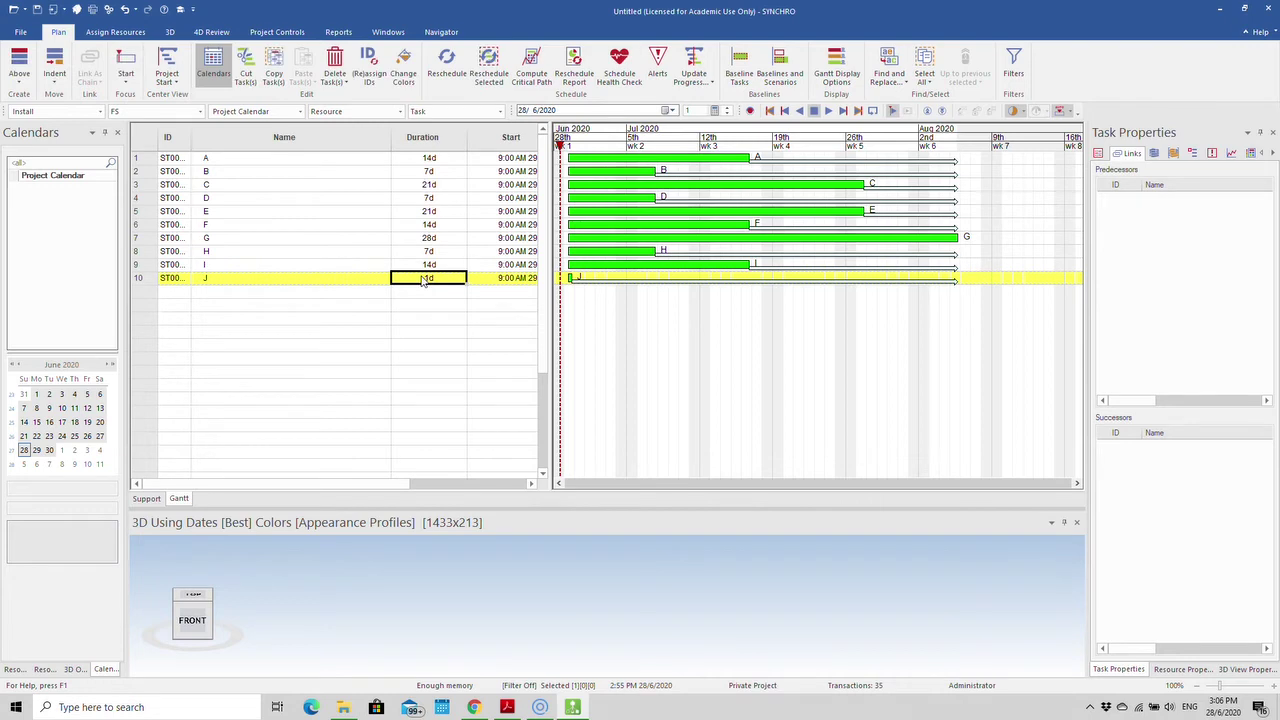
pyautogui.click(423, 281)
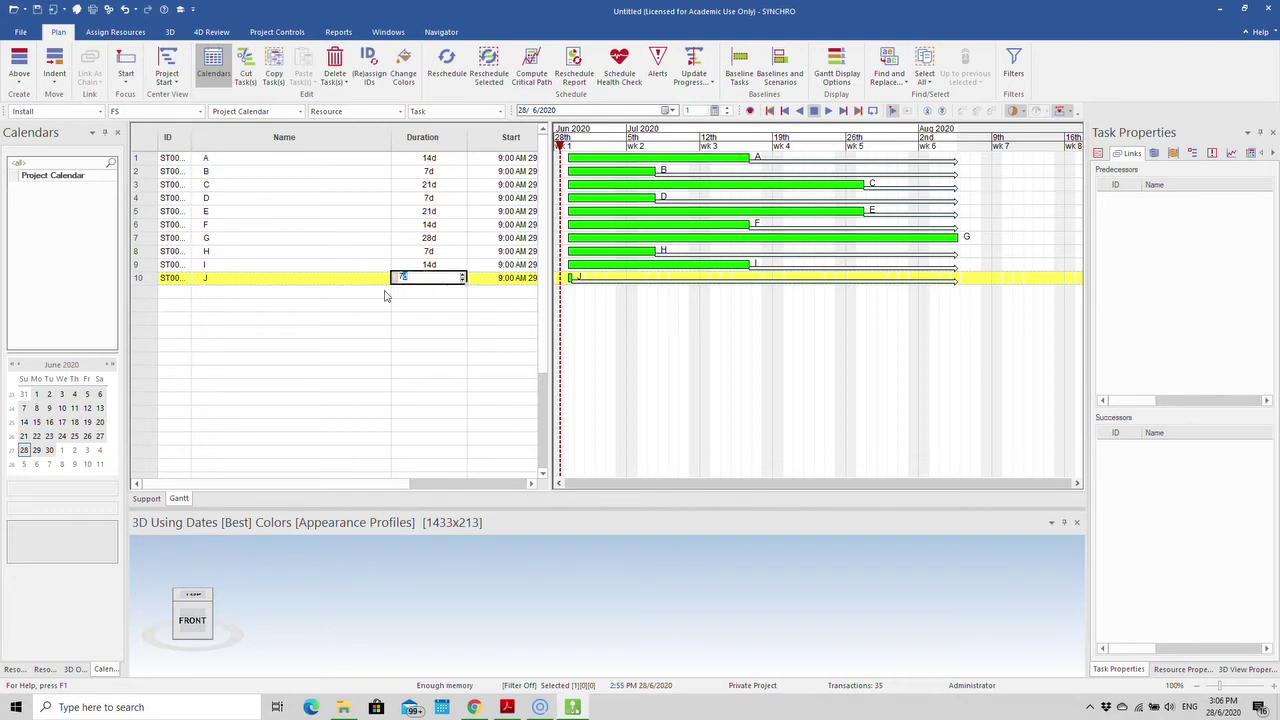
pyautogui.write('7d')
# Add task K with a duration of 14 days and task L with a duration of 21 days below task J.
pyautogui.click(291, 292)
pyautogui.write('K')
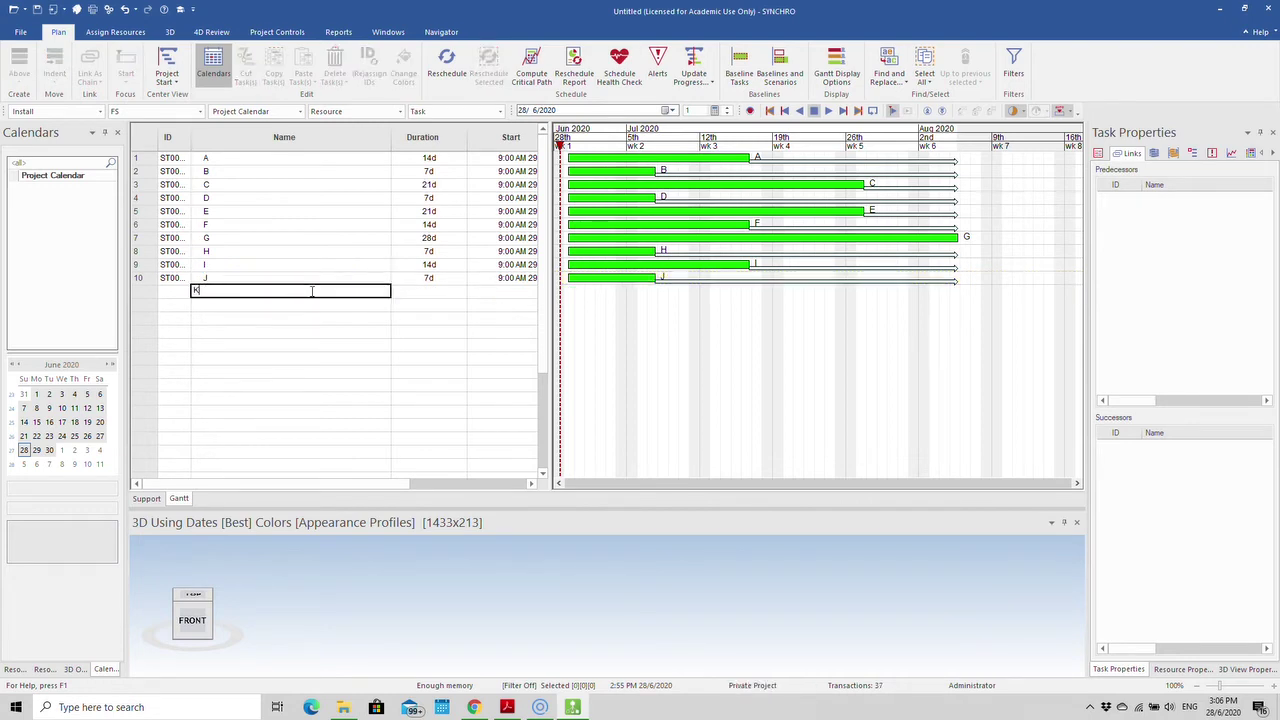
pyautogui.click(404, 294)
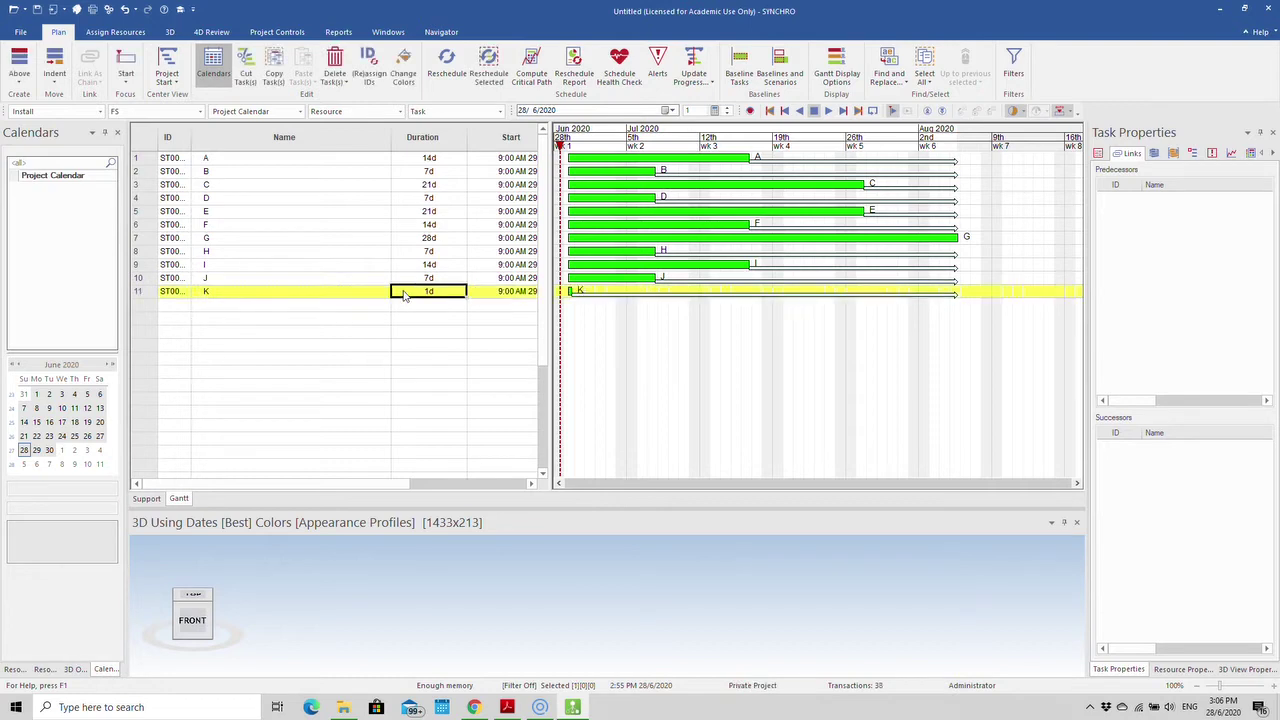
pyautogui.write('14d')
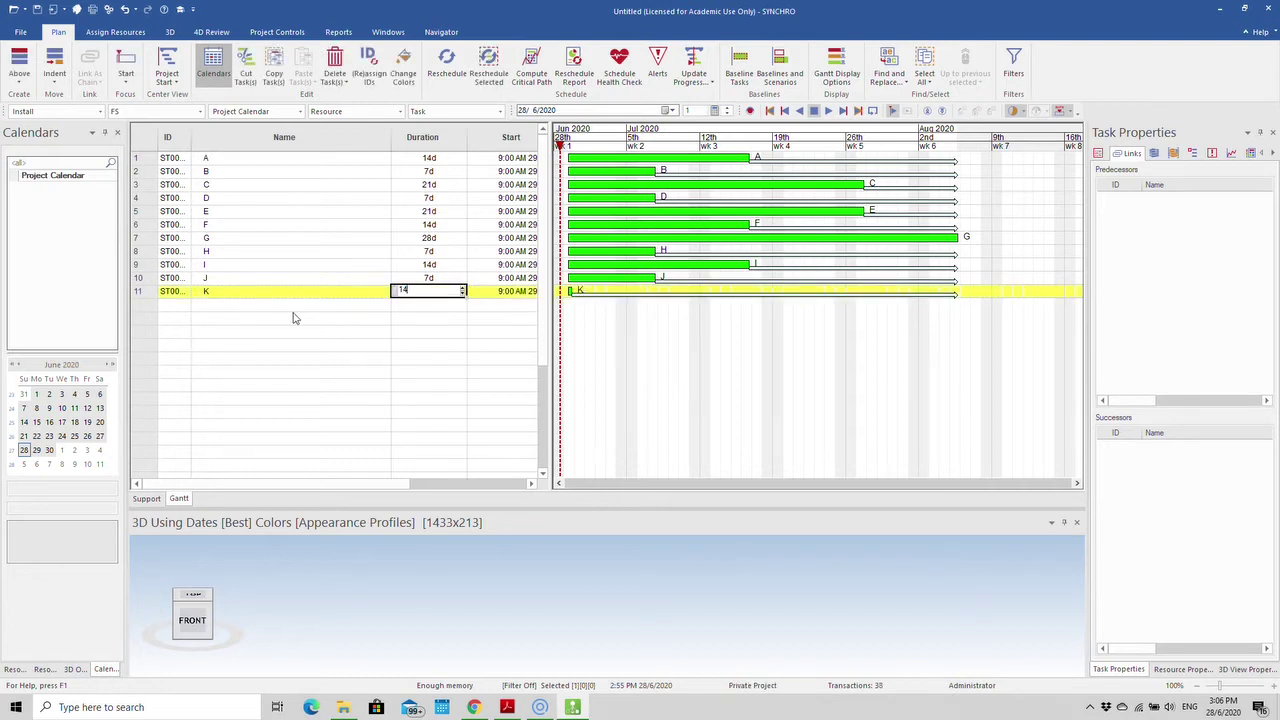
pyautogui.click(280, 306)
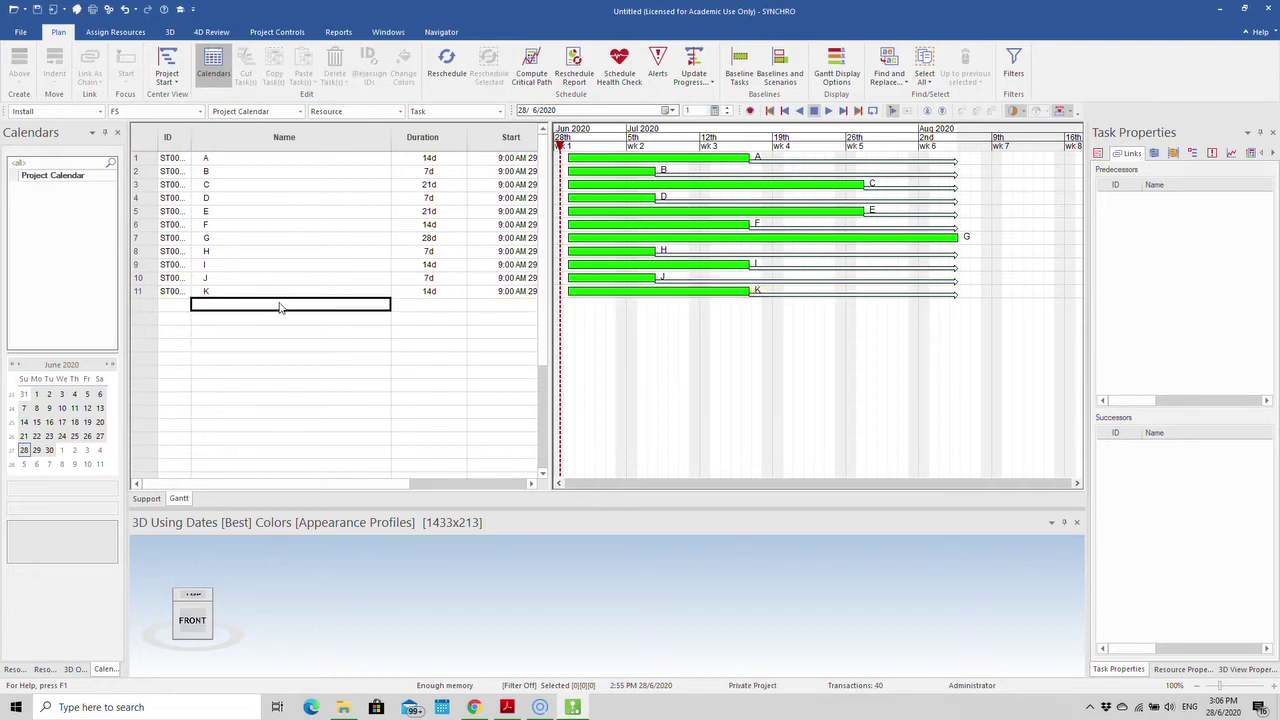
pyautogui.write('L')
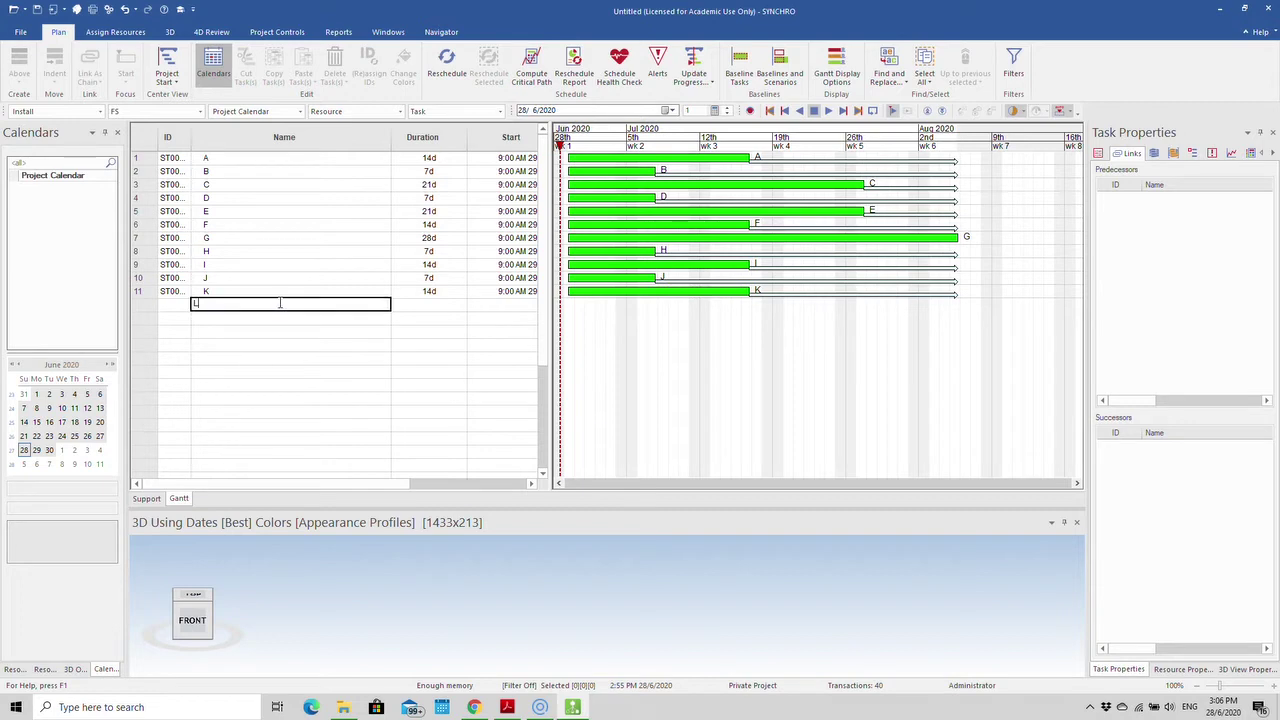
pyautogui.click(414, 306)
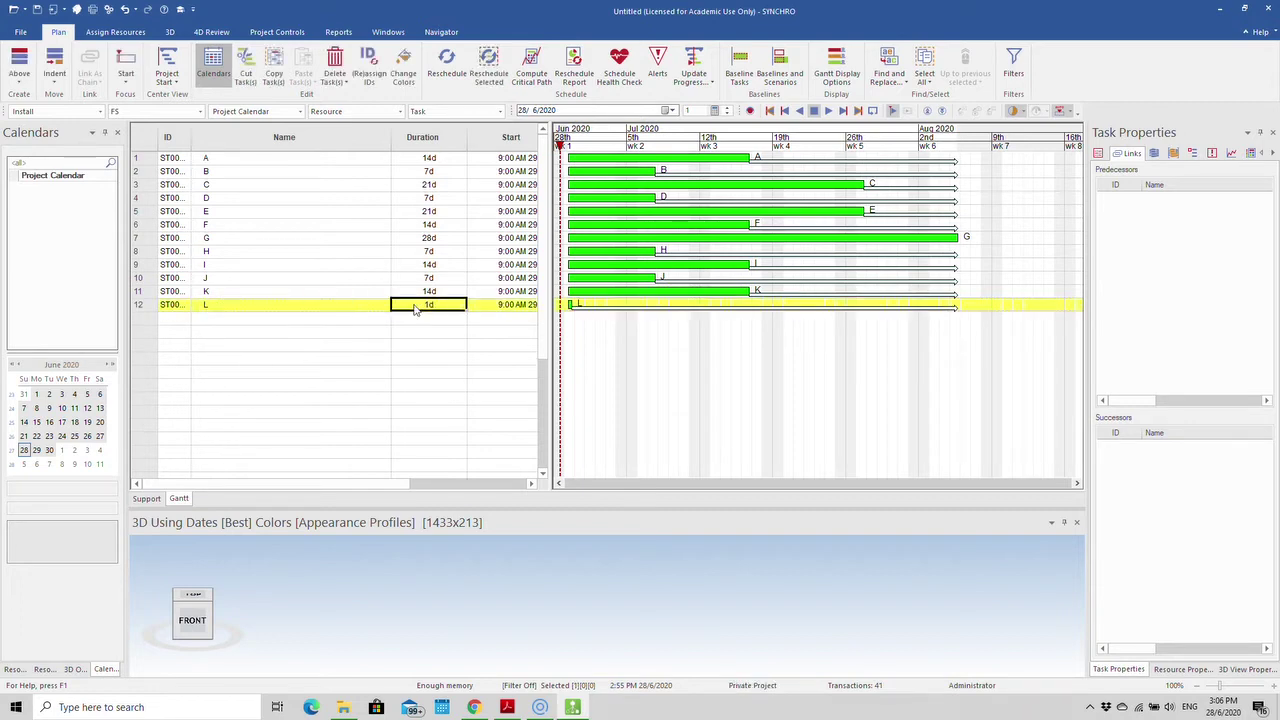
pyautogui.write('21')
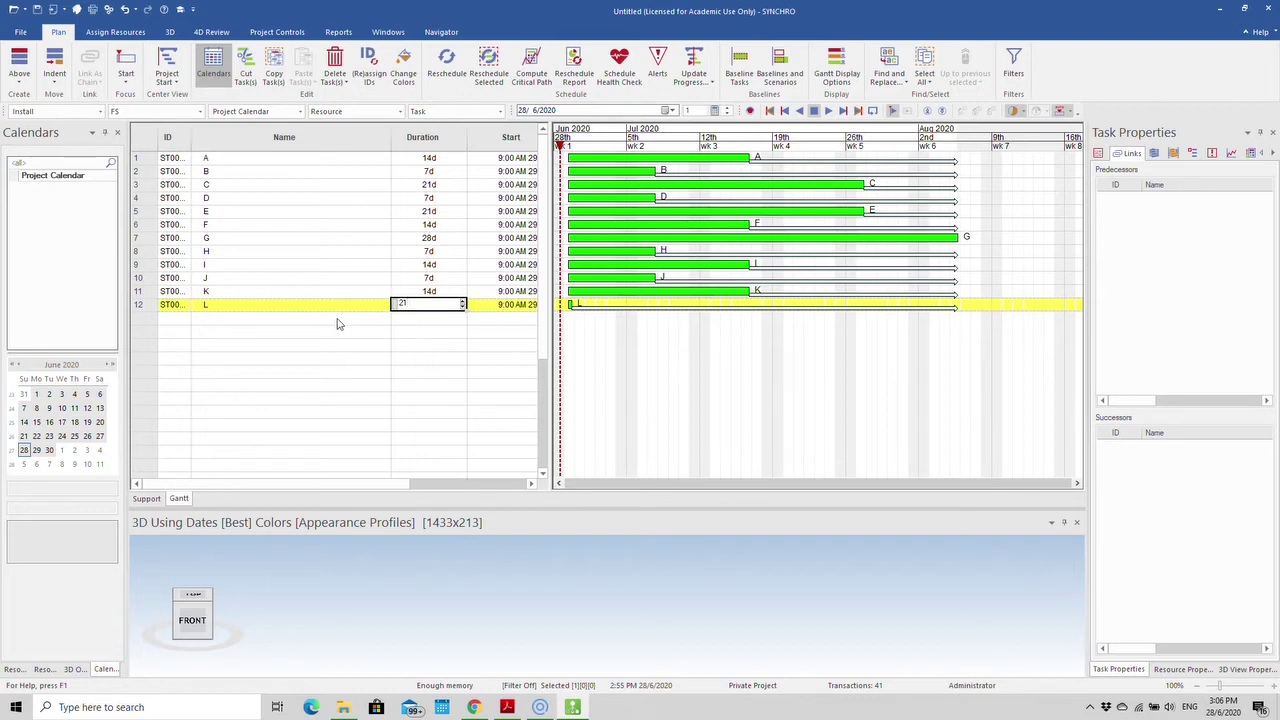
# Add task M in the row below task L with a duration of 7 days.
pyautogui.click(337, 320)
pyautogui.write('M')
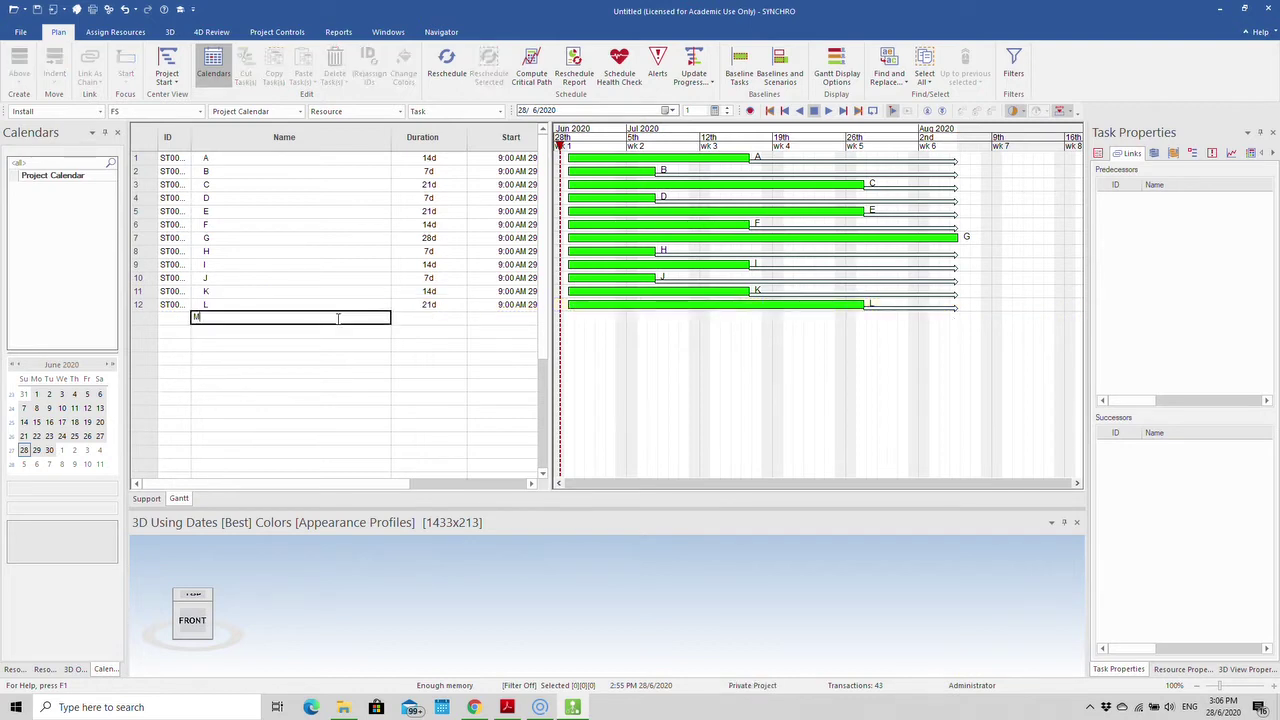
pyautogui.click(445, 318)
pyautogui.write('7d')
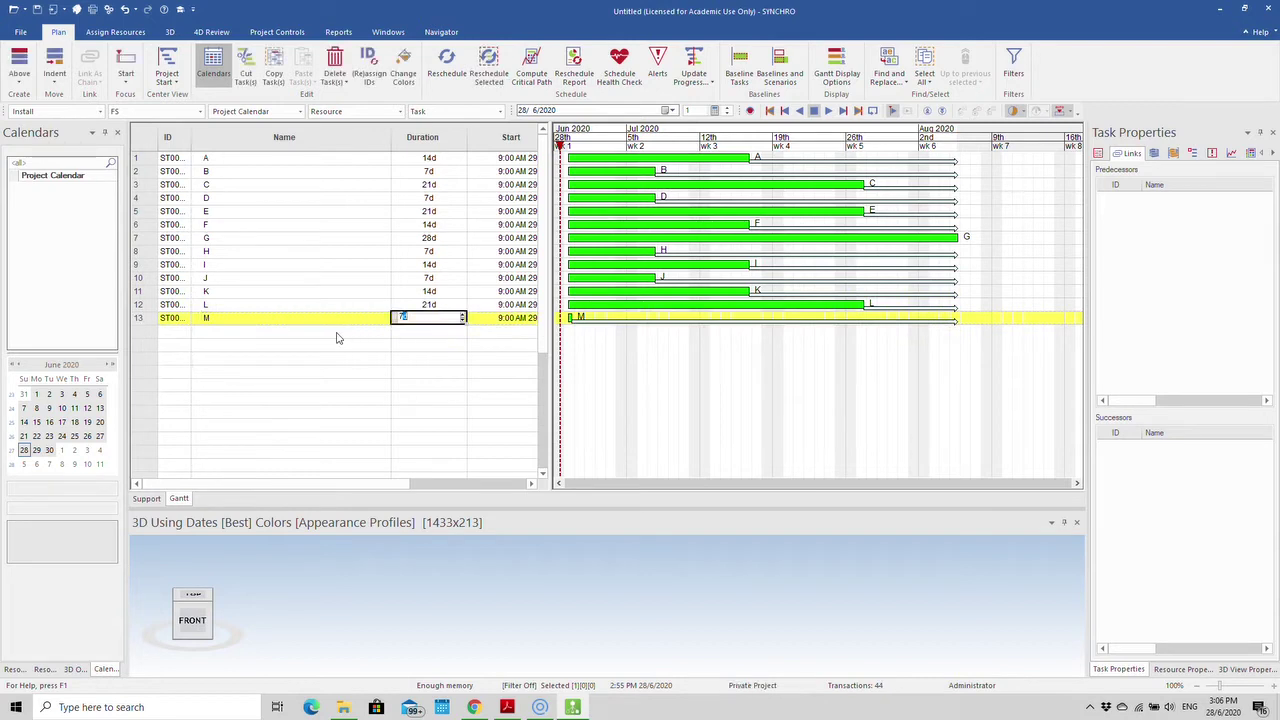
# Commit task M's duration of 7 days and display the general properties and links of task A.
pyautogui.click(335, 336)
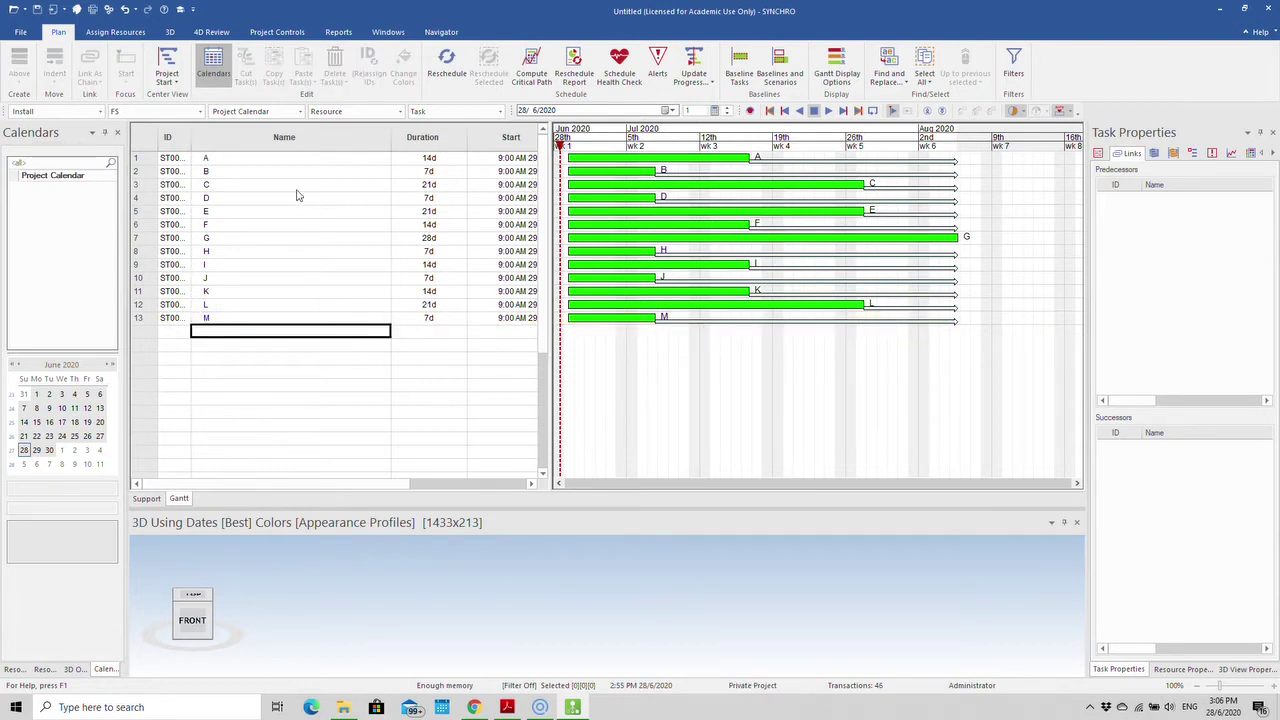
pyautogui.click(273, 146)
pyautogui.click(268, 163)
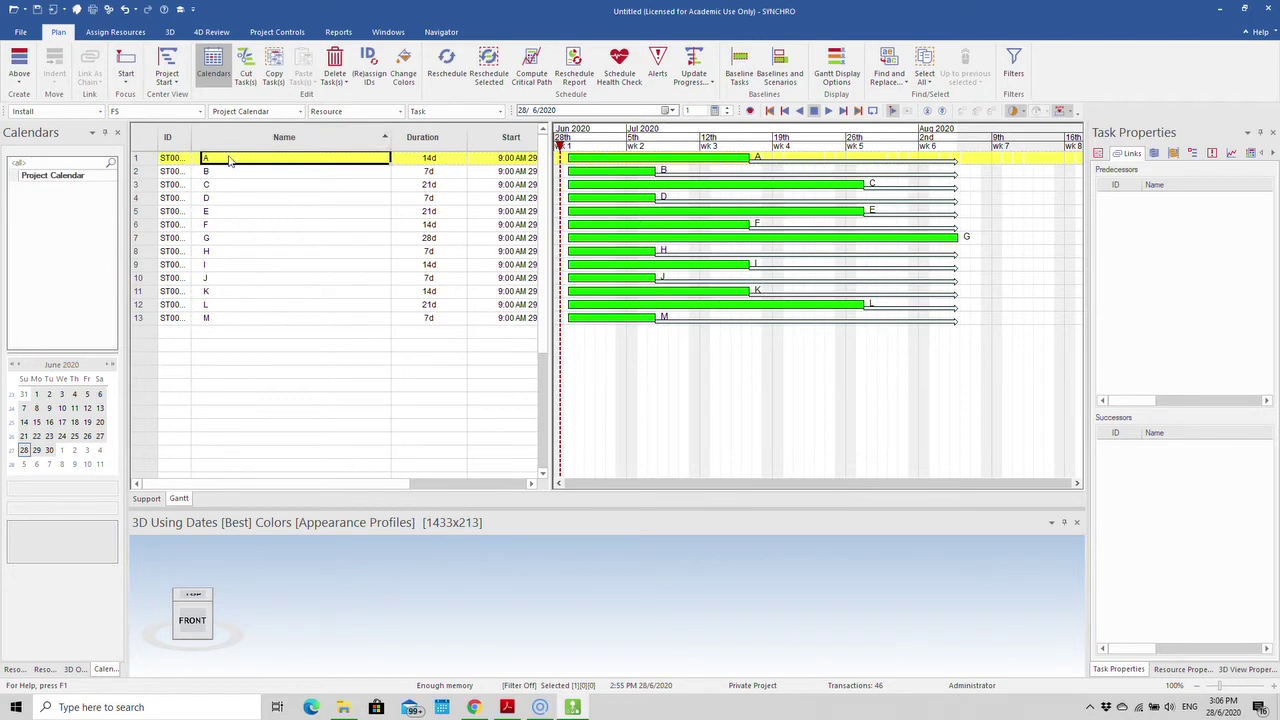
pyautogui.click(1100, 152)
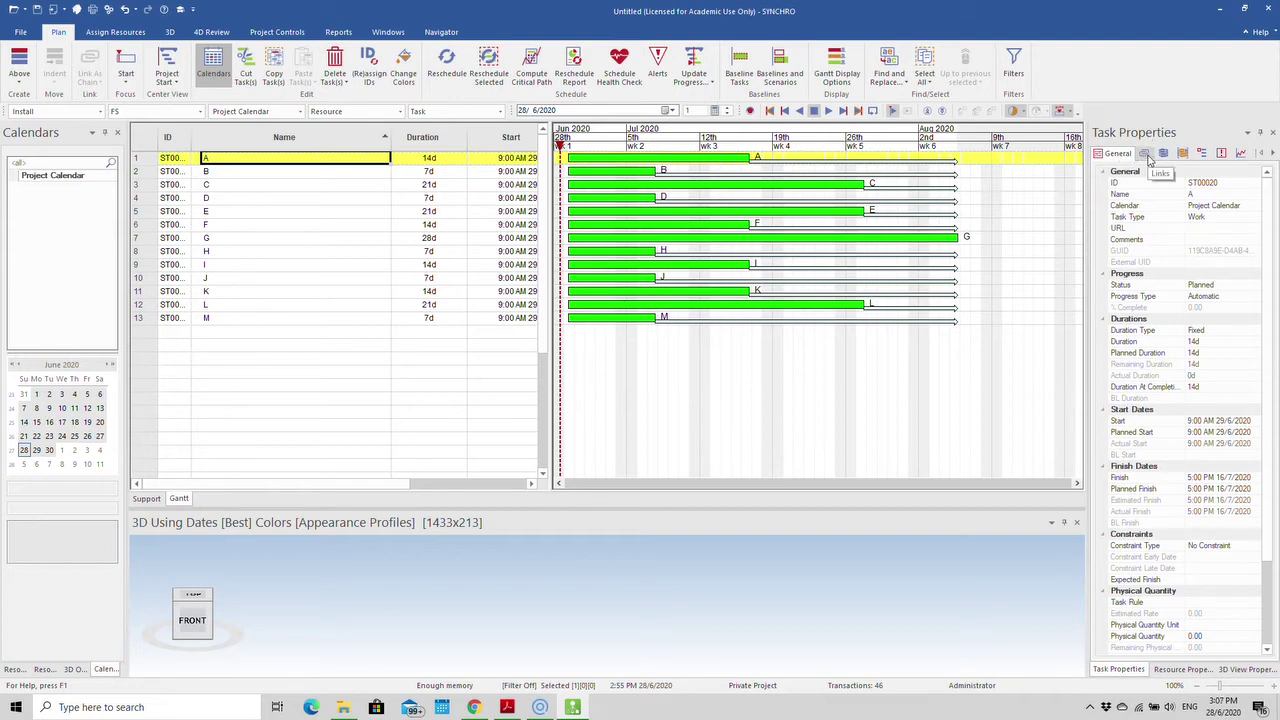
pyautogui.click(1147, 154)
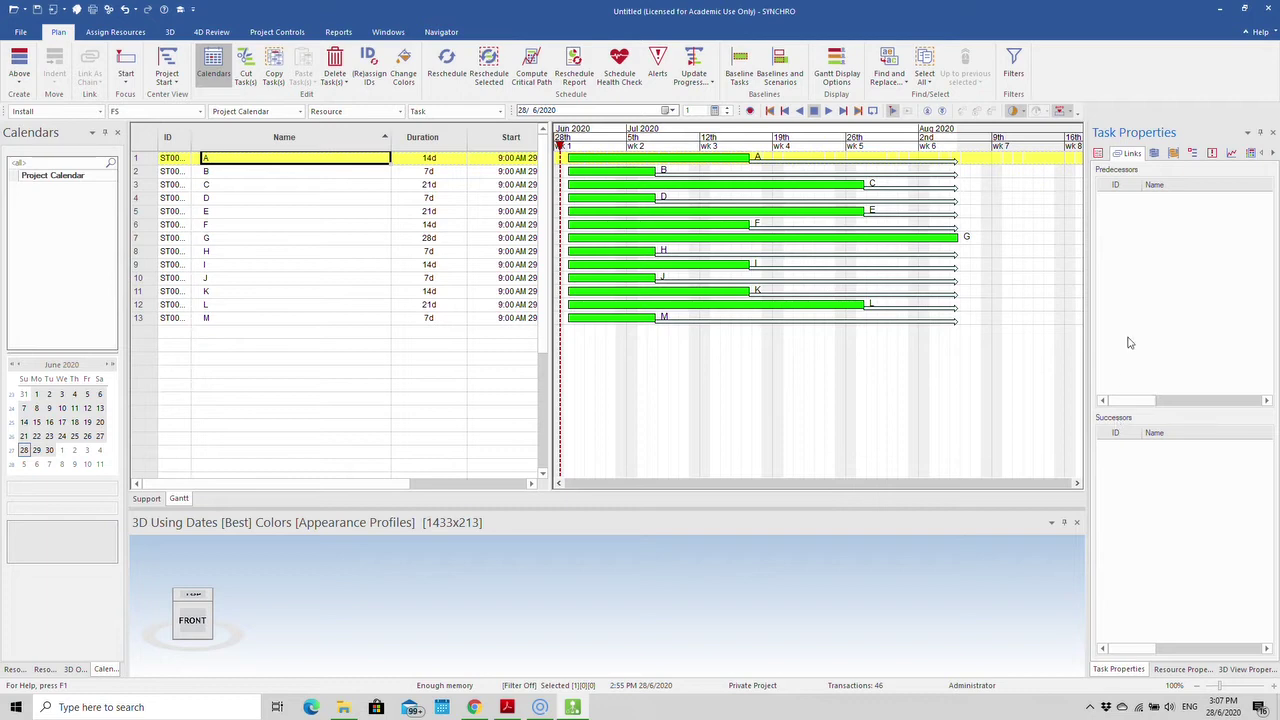
# Link task A as the predecessor of task D.
pyautogui.click(225, 201)
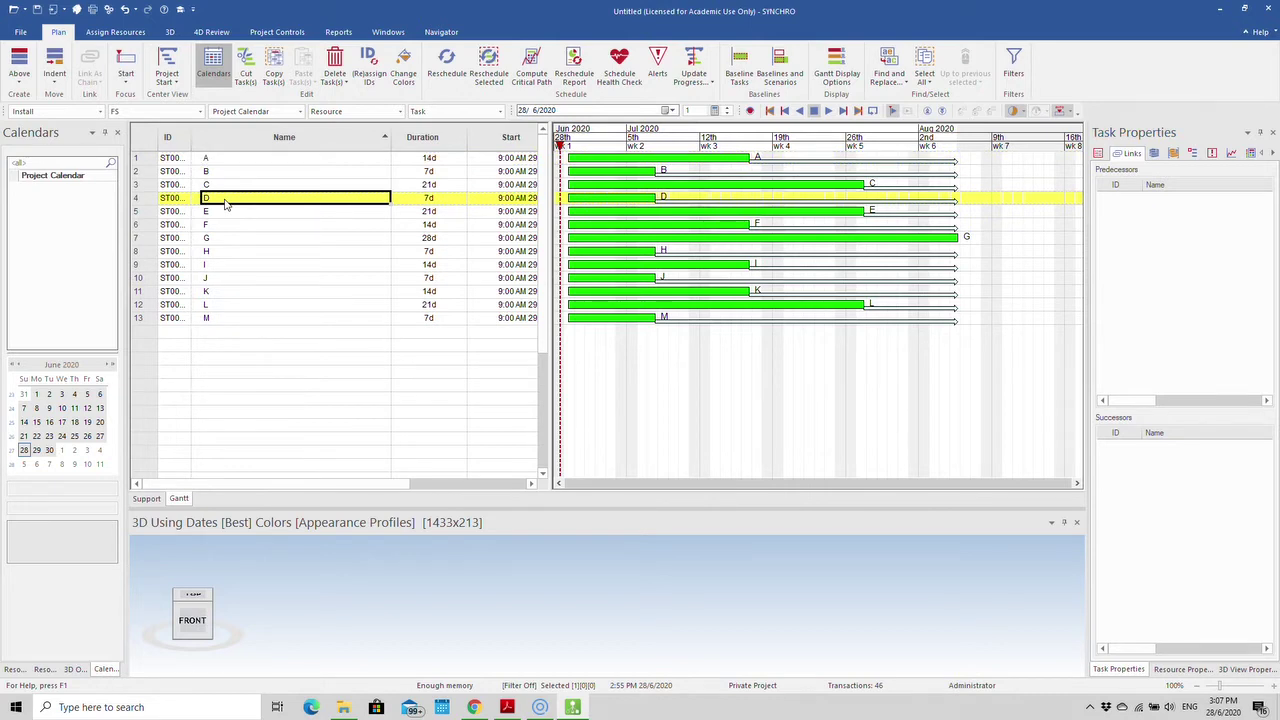
pyautogui.rightClick(1148, 241)
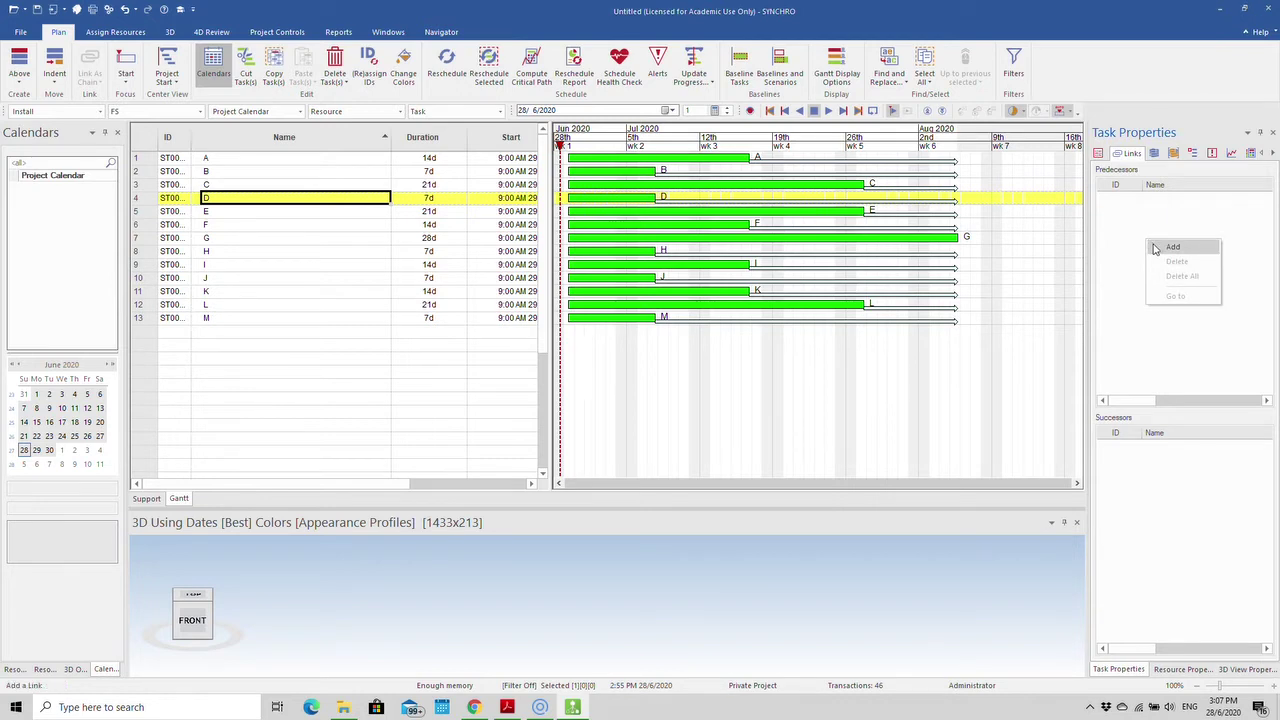
pyautogui.click(1172, 247)
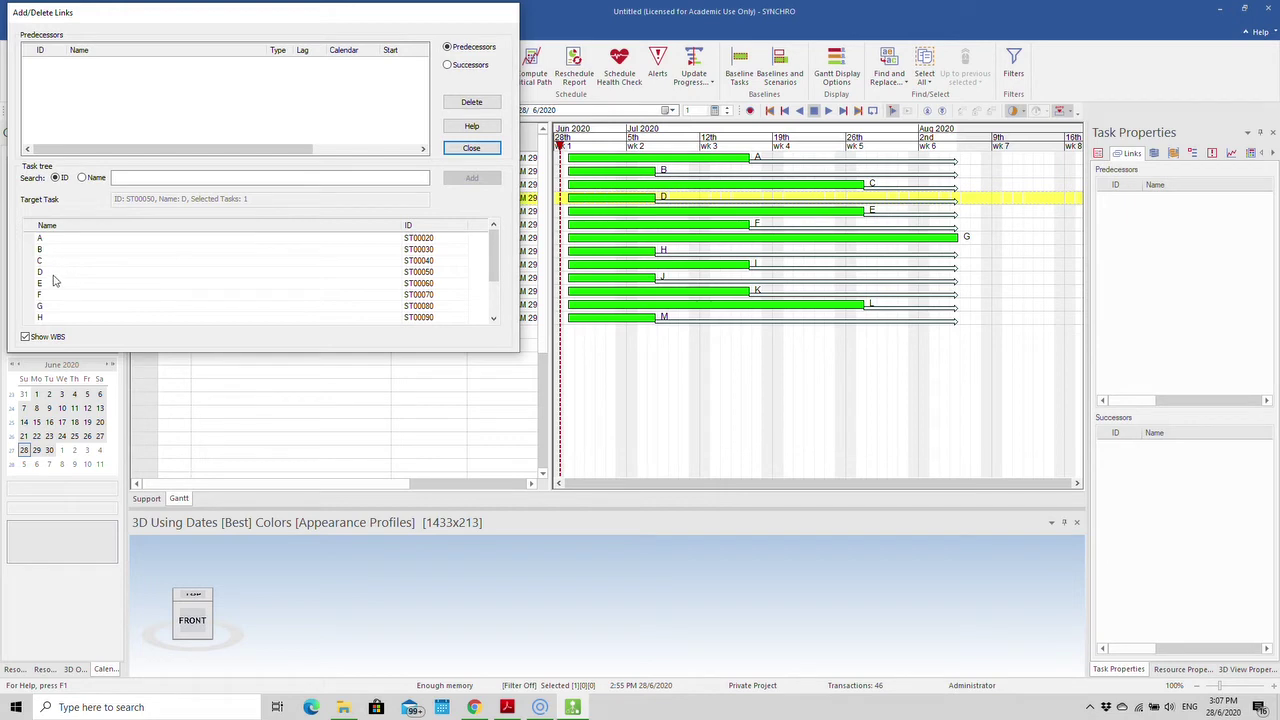
pyautogui.click(57, 241)
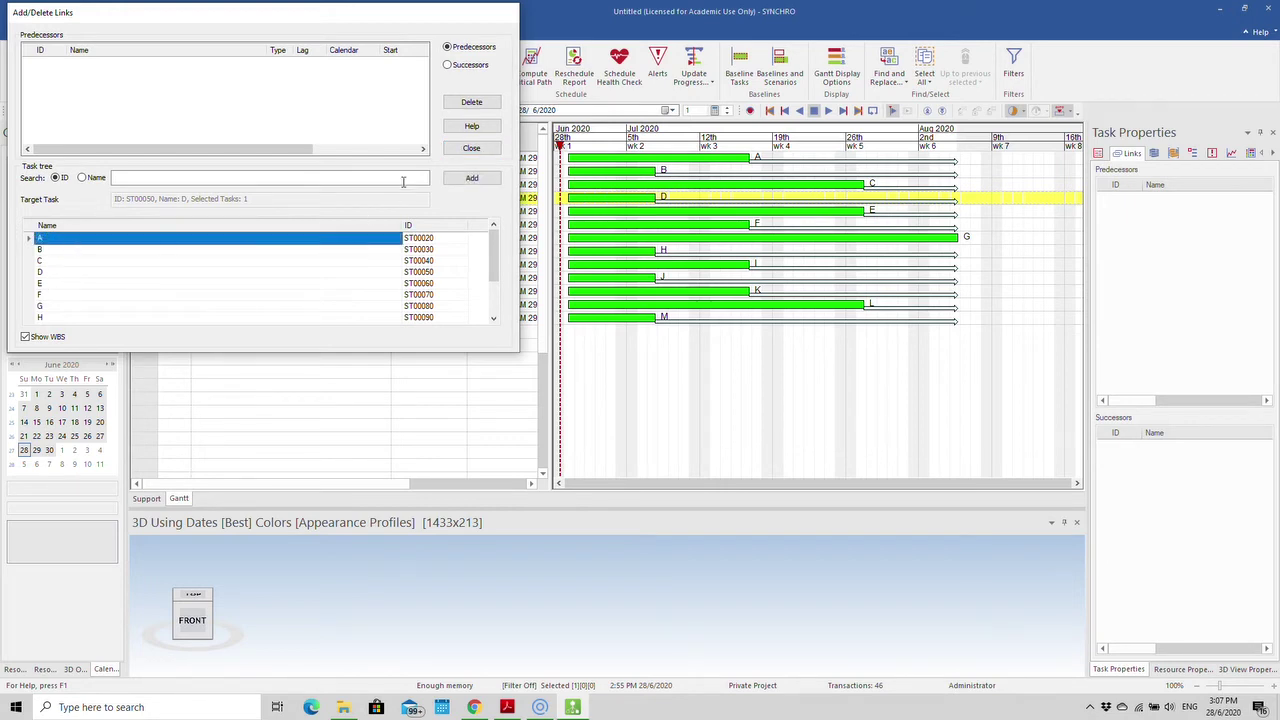
pyautogui.click(471, 178)
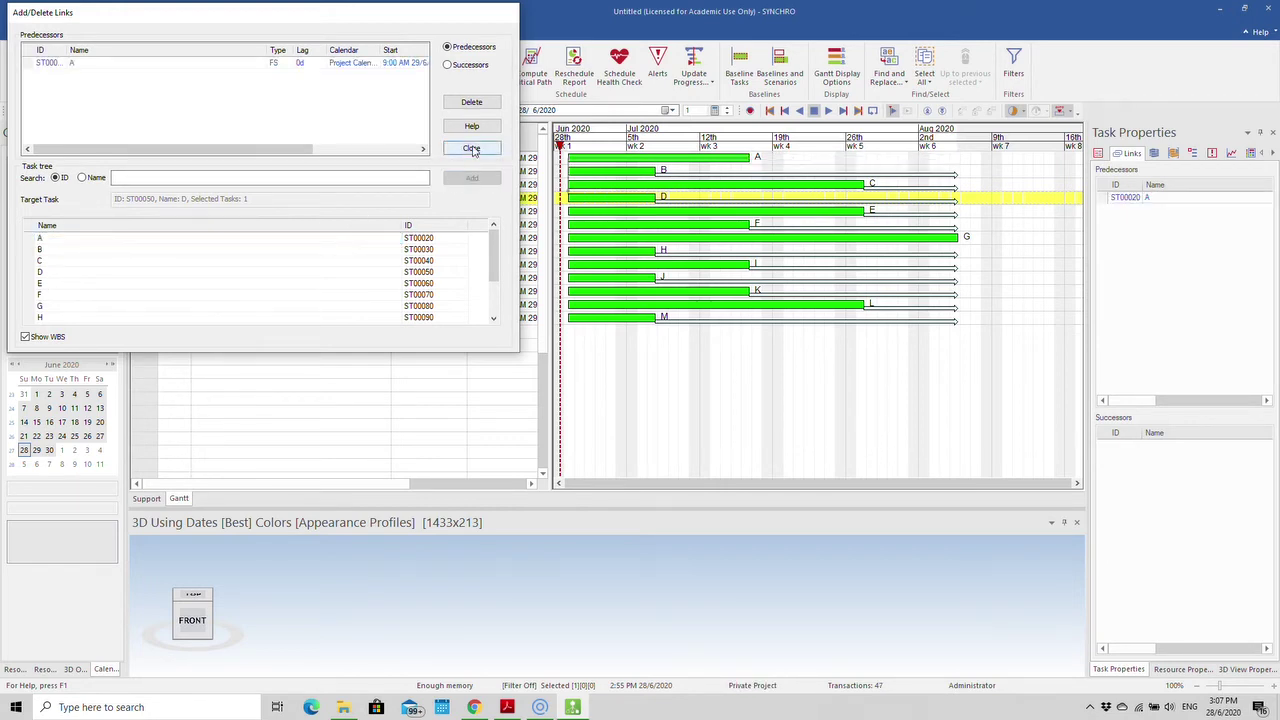
pyautogui.click(471, 149)
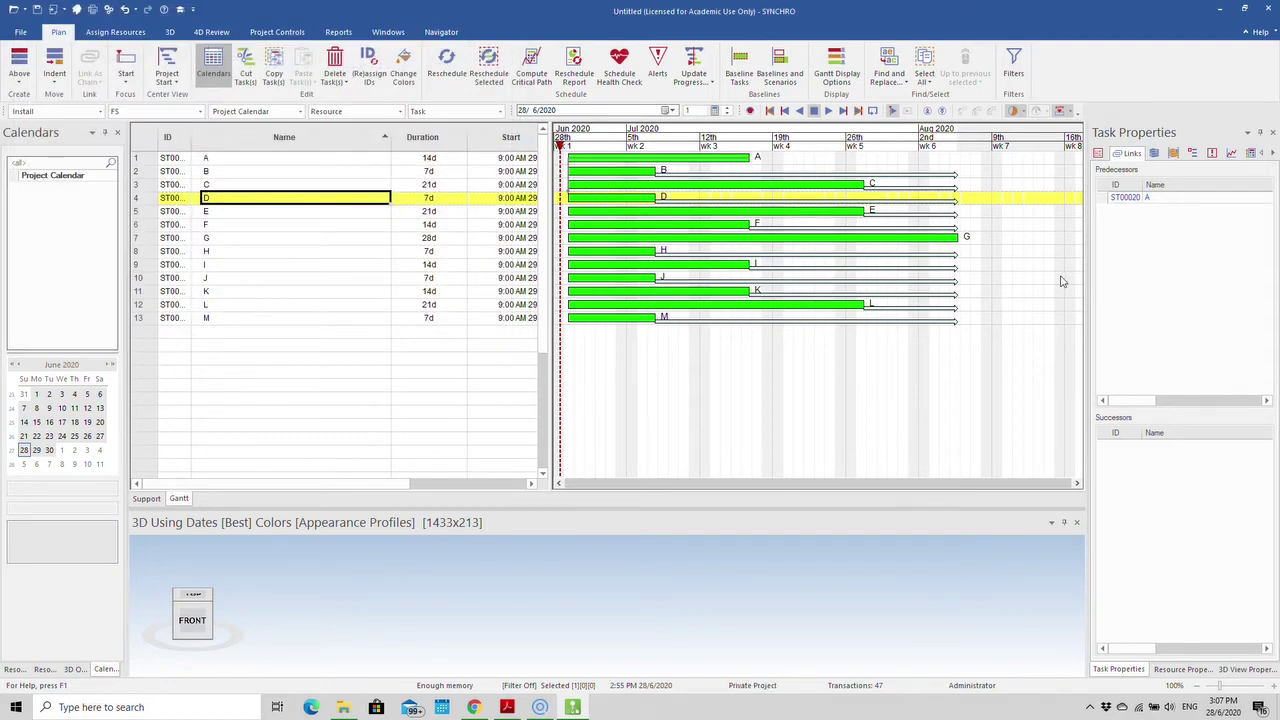
# Link task B as the predecessor of task E.
pyautogui.click(240, 213)
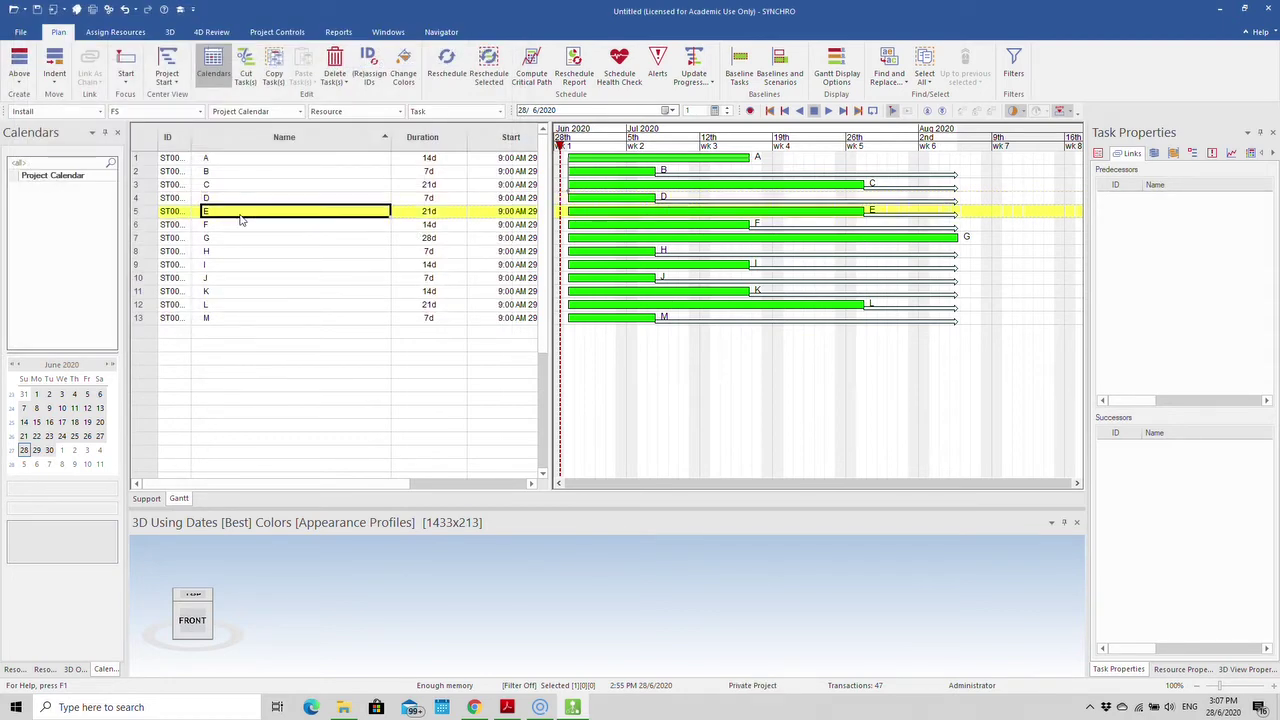
pyautogui.rightClick(1153, 259)
pyautogui.click(1161, 264)
pyautogui.click(46, 250)
pyautogui.click(467, 179)
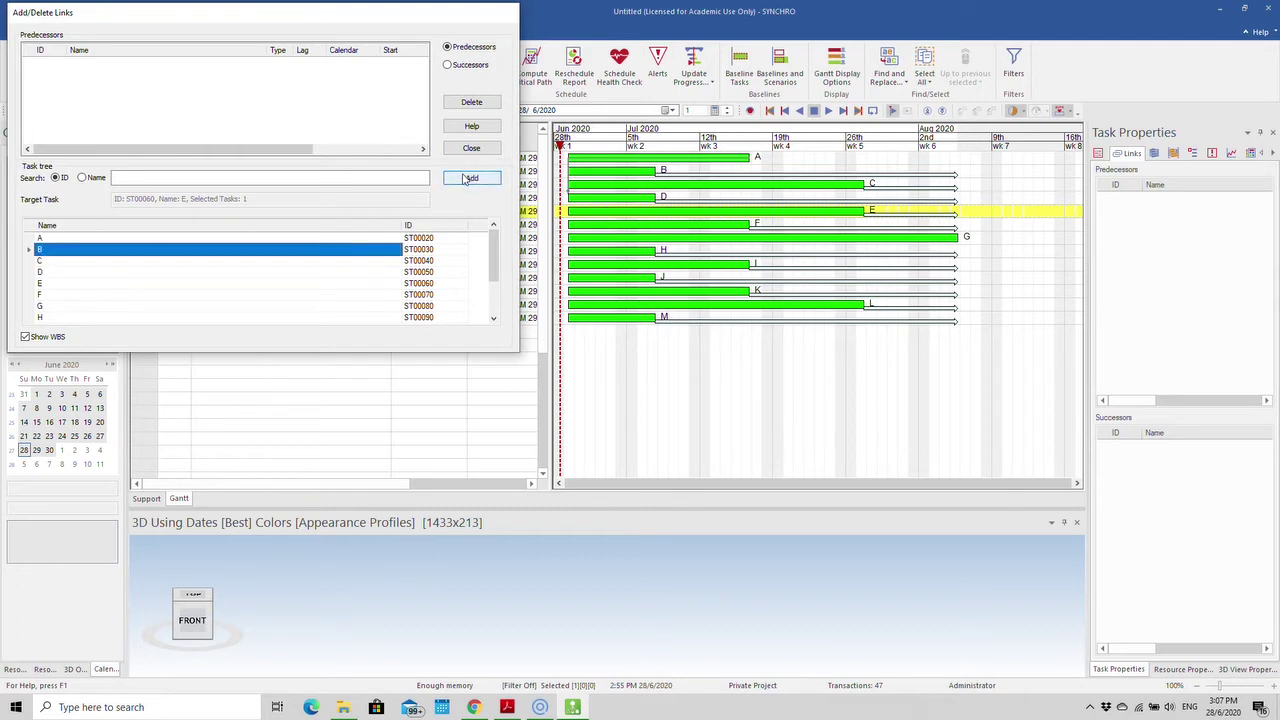
pyautogui.click(471, 148)
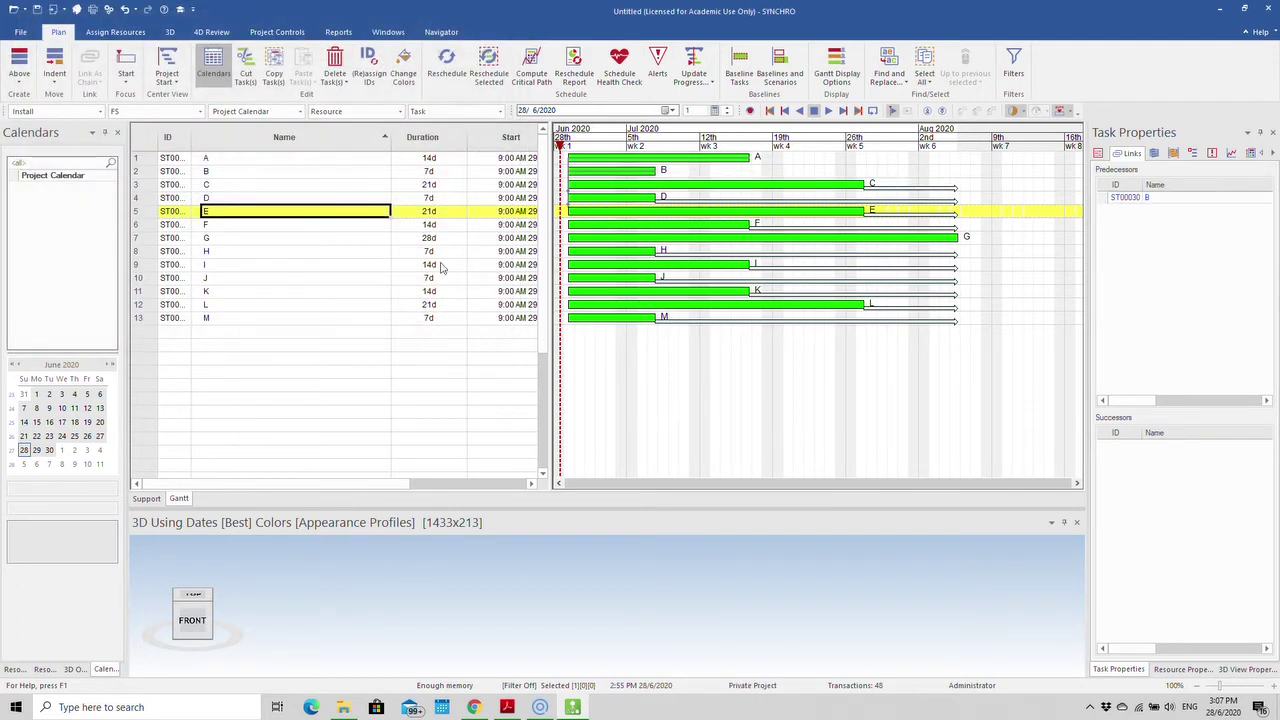
# Link task C as the predecessor of task F.
pyautogui.click(257, 224)
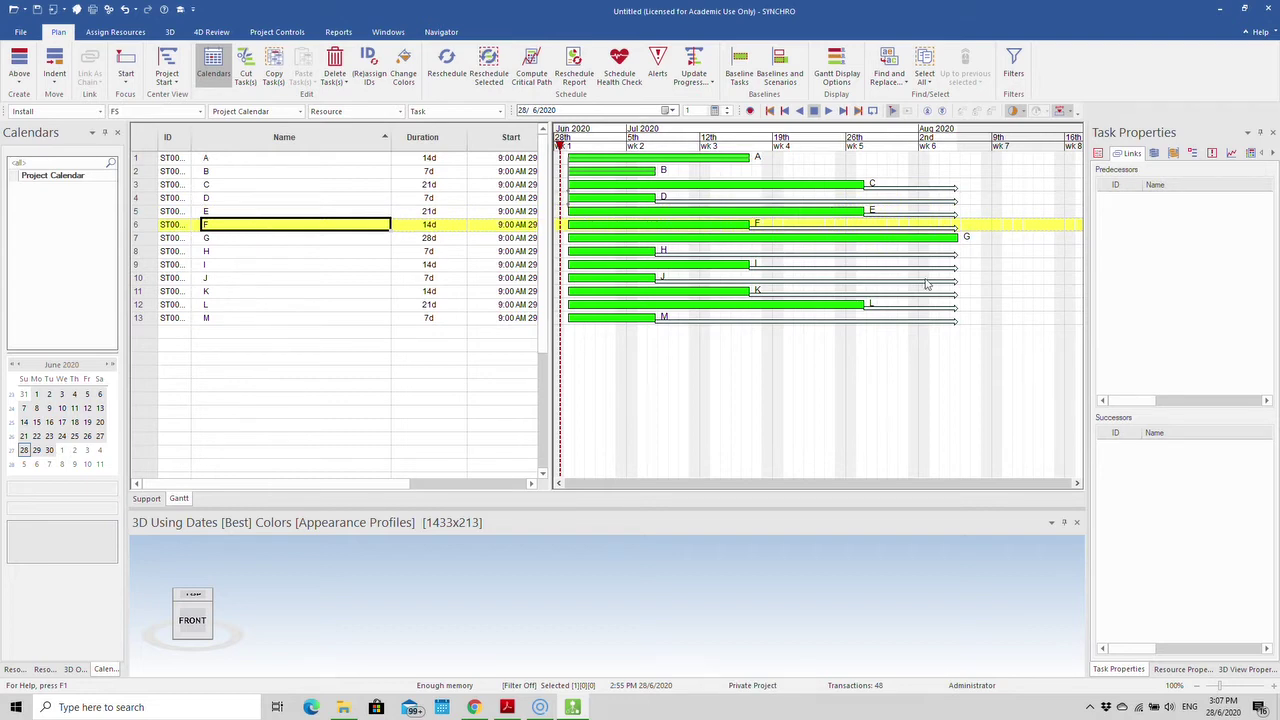
pyautogui.rightClick(1160, 260)
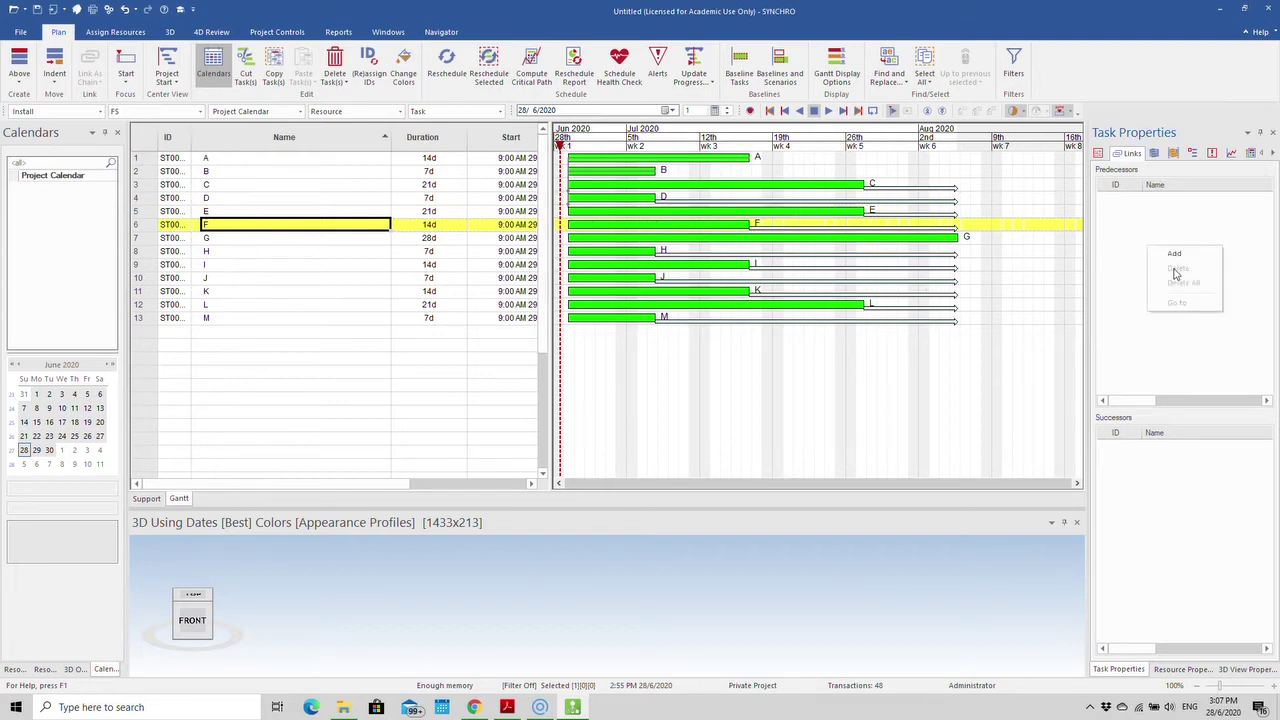
pyautogui.click(1177, 263)
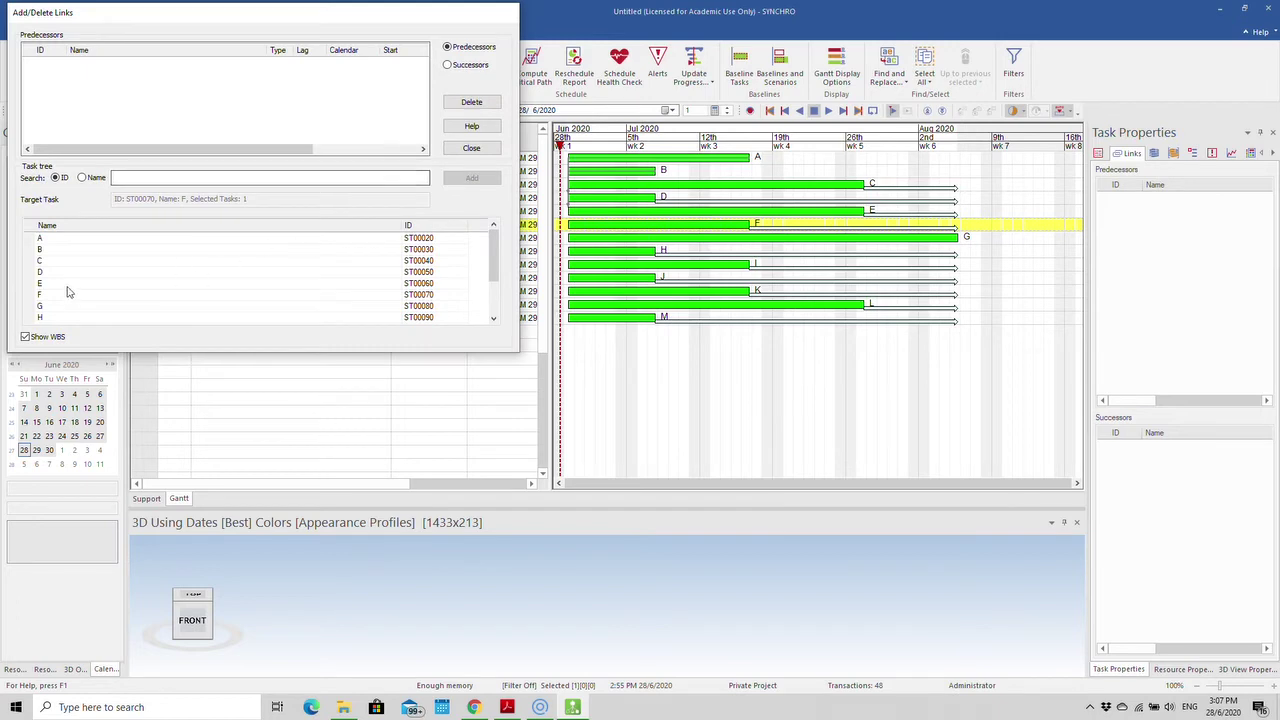
pyautogui.click(47, 262)
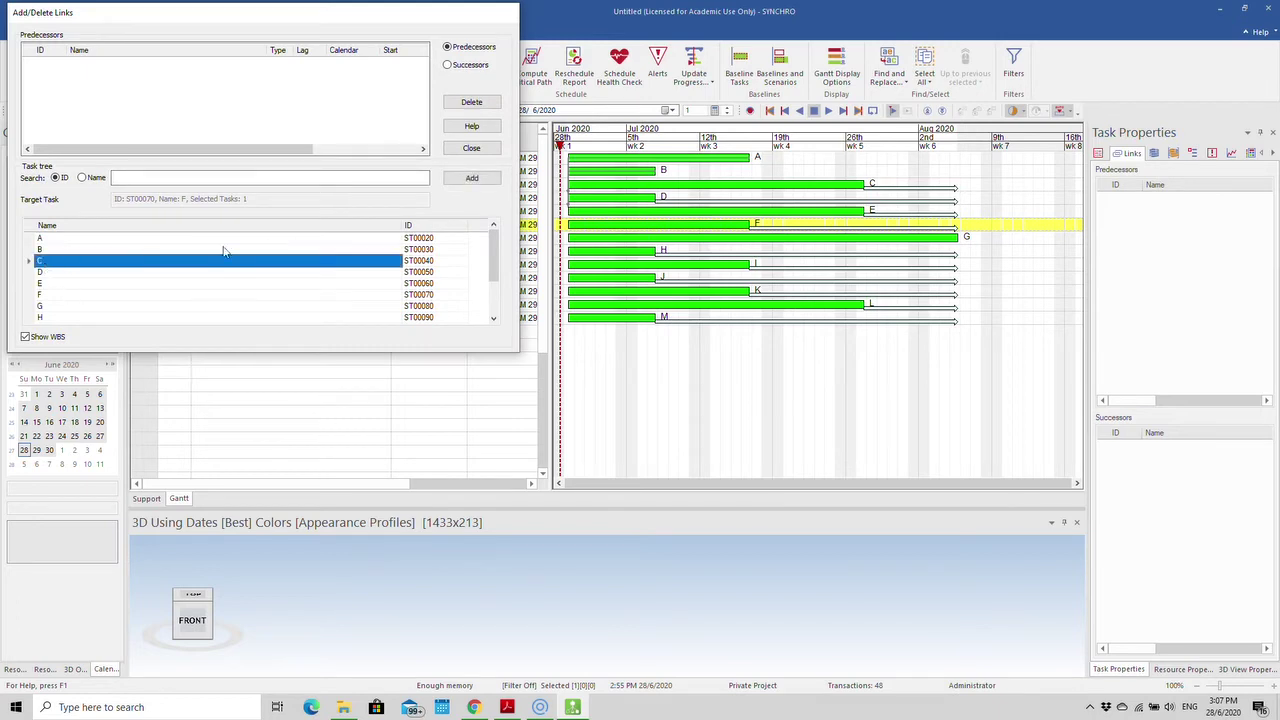
pyautogui.click(471, 178)
pyautogui.click(471, 149)
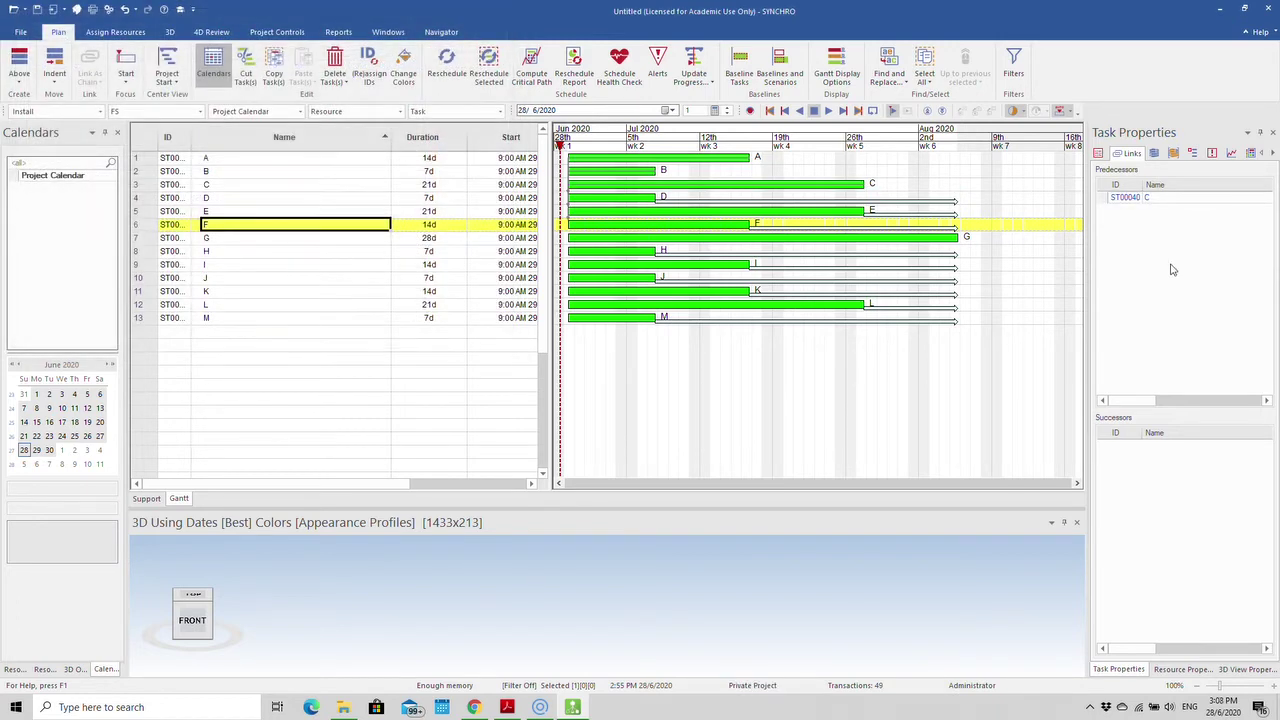
# Link task D as the predecessor of task G.
pyautogui.click(312, 239)
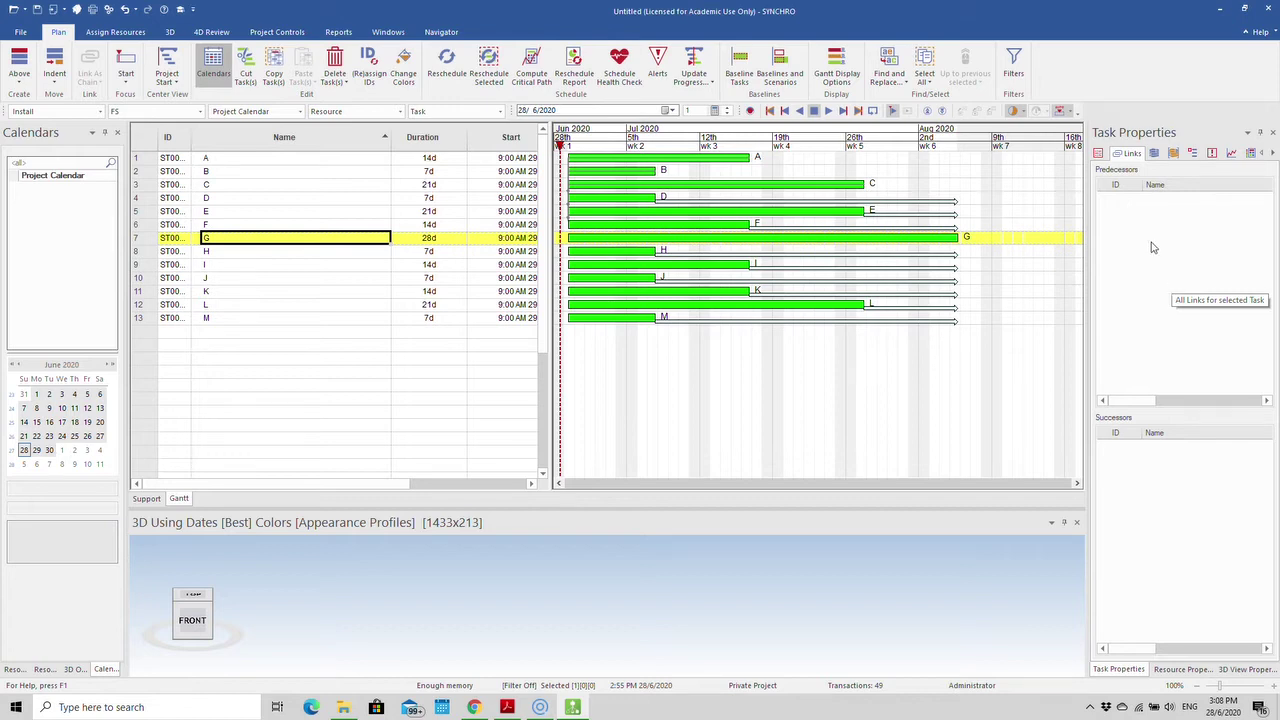
pyautogui.rightClick(1152, 243)
pyautogui.click(1176, 251)
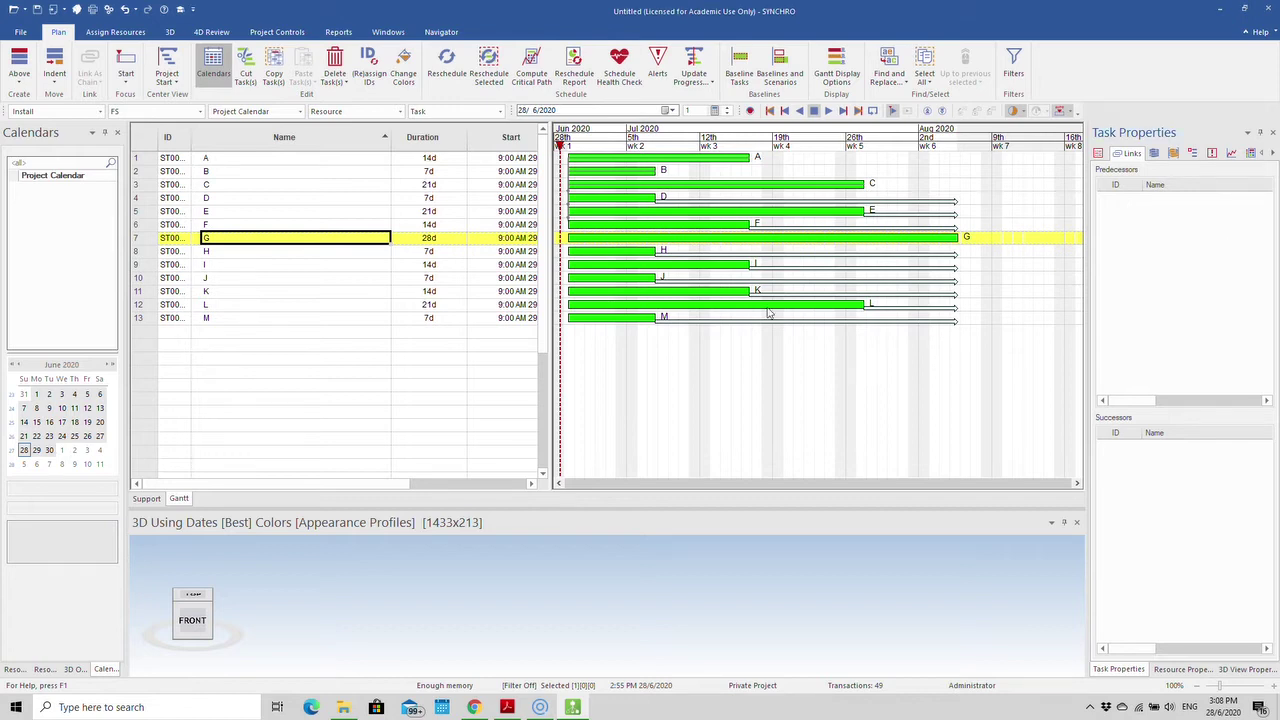
pyautogui.click(84, 273)
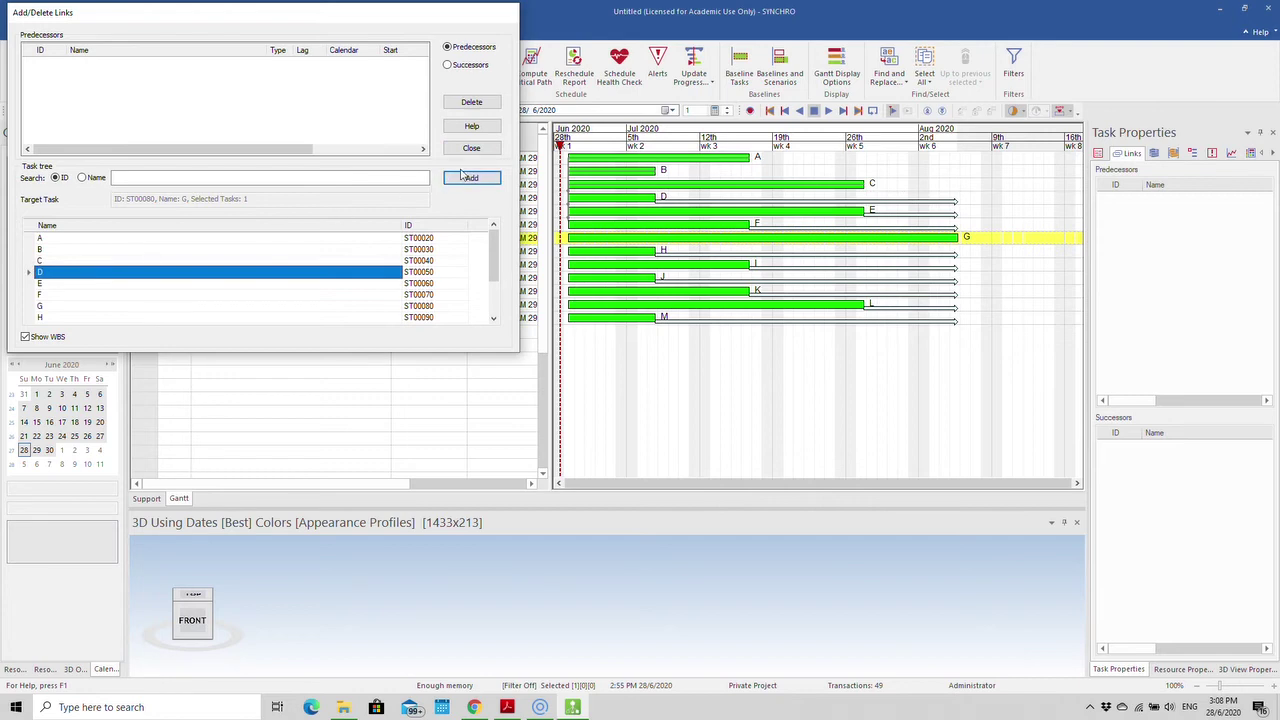
pyautogui.click(472, 177)
pyautogui.click(470, 151)
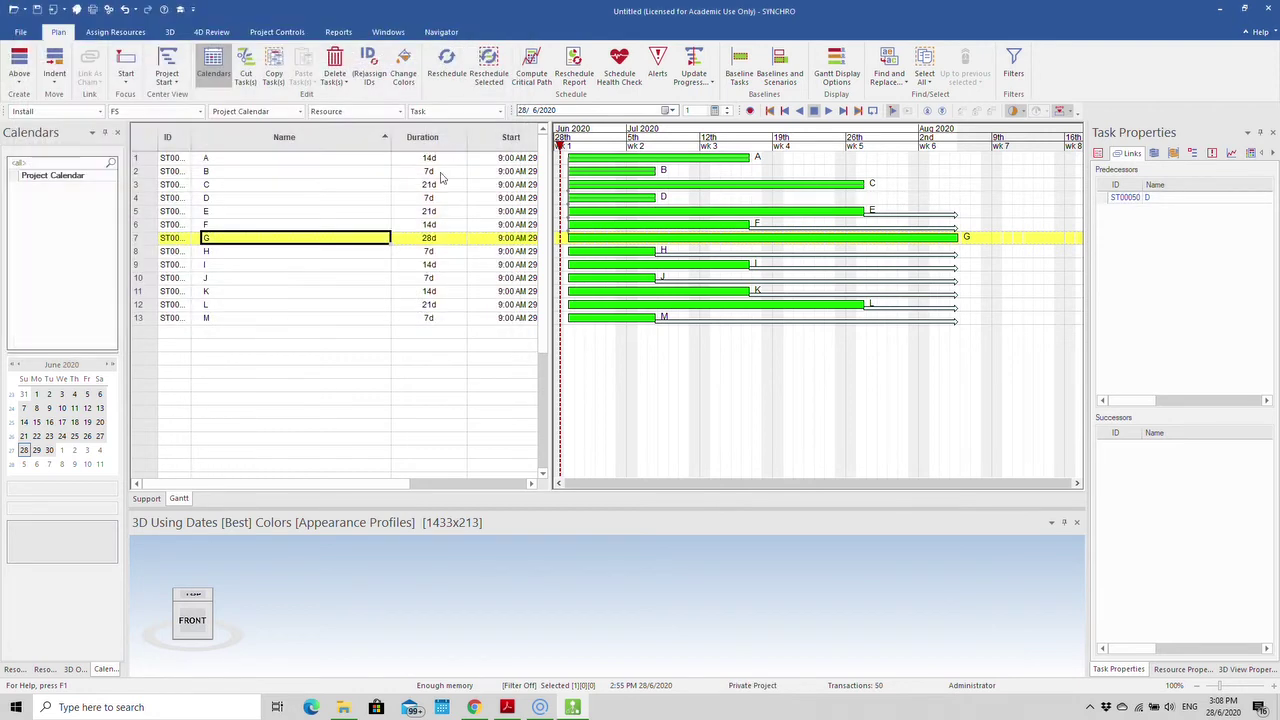
# Link tasks D and E as the predecessors of task H.
pyautogui.click(277, 255)
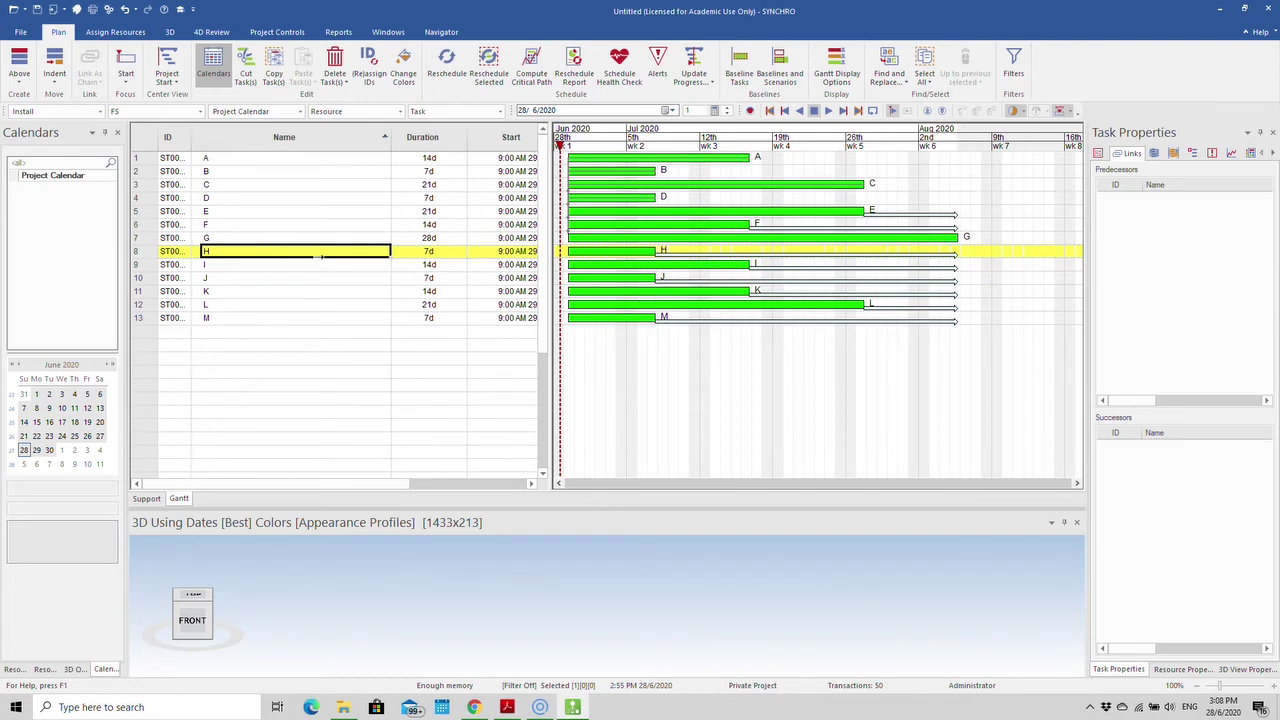
pyautogui.rightClick(1158, 282)
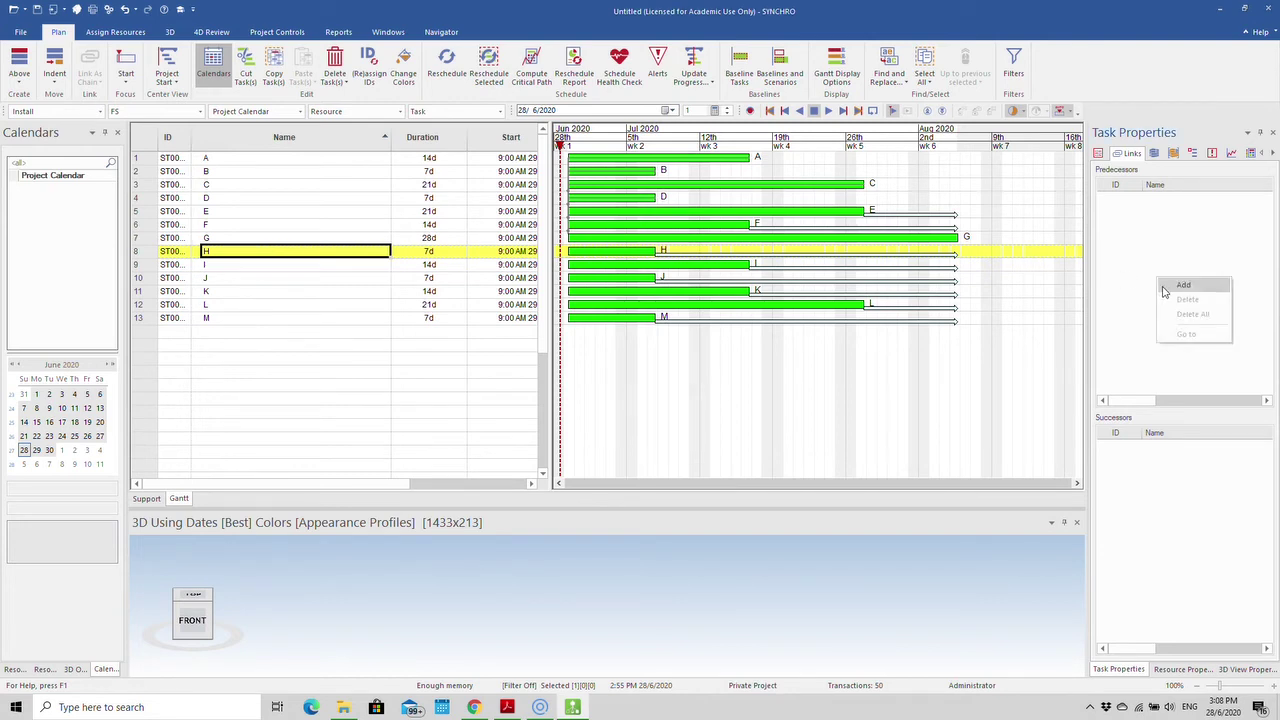
pyautogui.click(1165, 290)
pyautogui.click(60, 272)
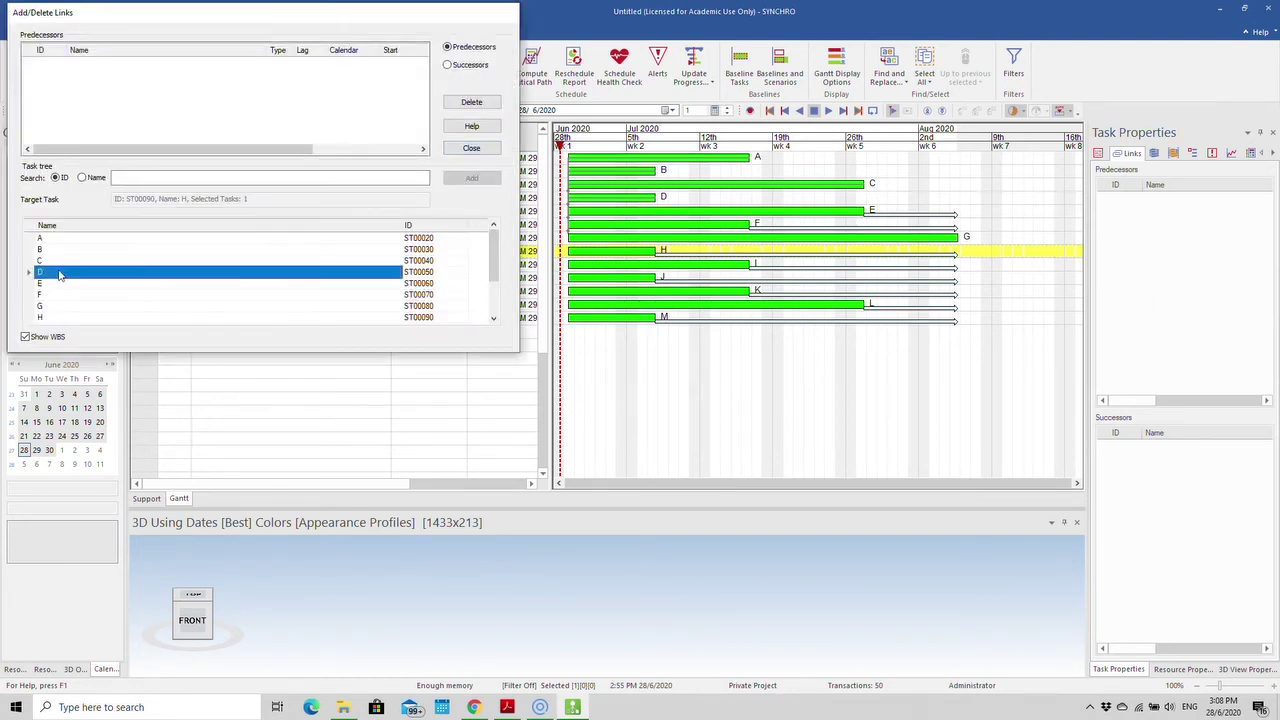
pyautogui.click(470, 177)
pyautogui.click(85, 284)
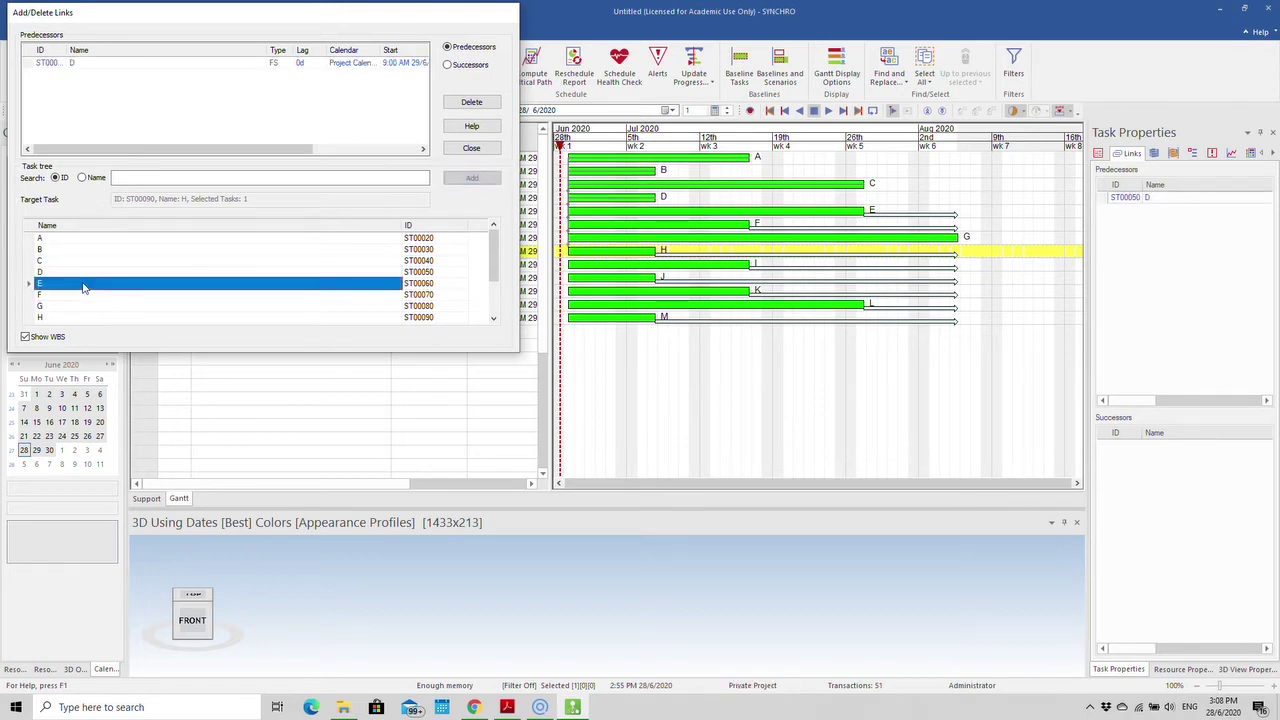
pyautogui.click(470, 177)
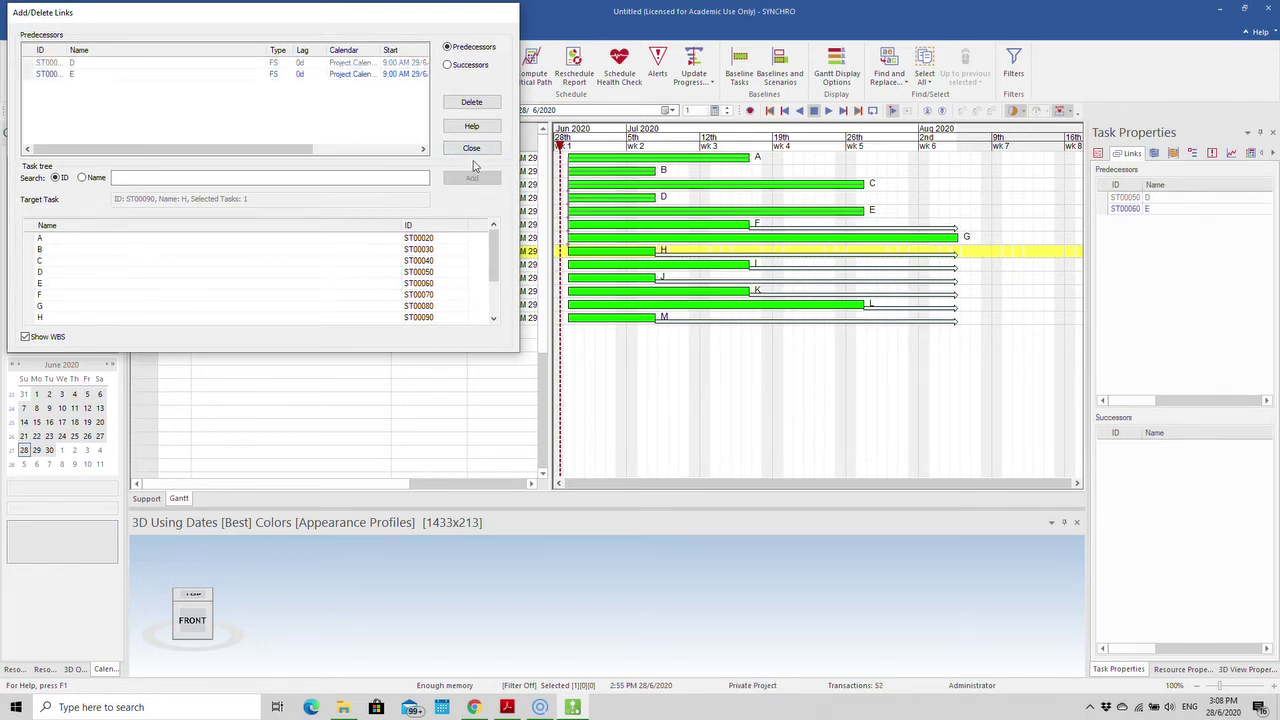
pyautogui.click(470, 149)
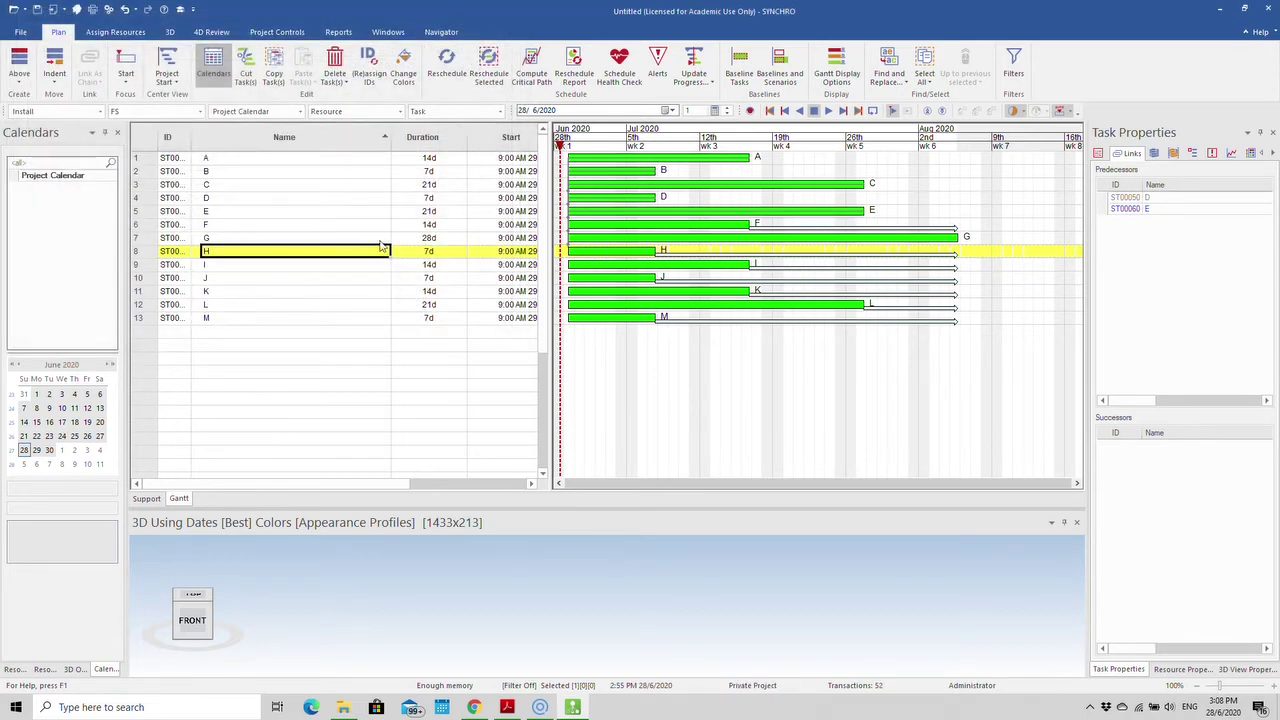
# Link tasks D, E and F as the predecessors of task I.
pyautogui.click(279, 264)
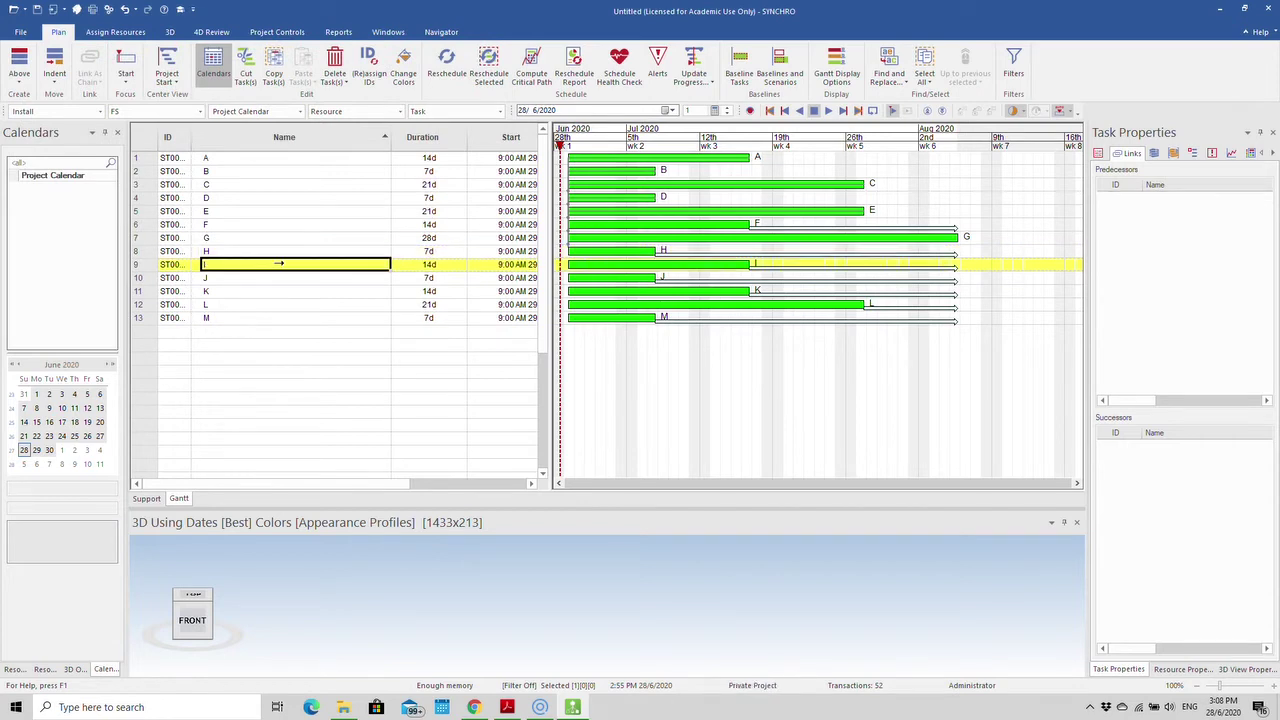
pyautogui.rightClick(1181, 247)
pyautogui.click(1197, 254)
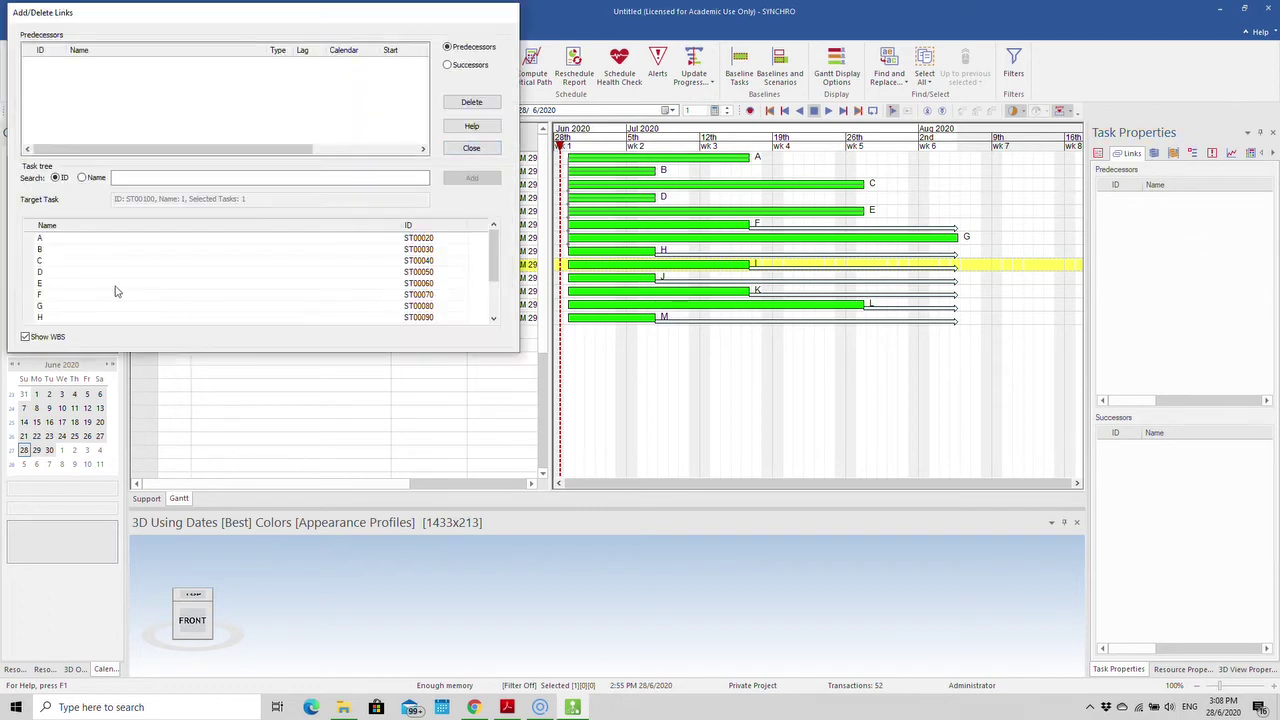
pyautogui.click(81, 275)
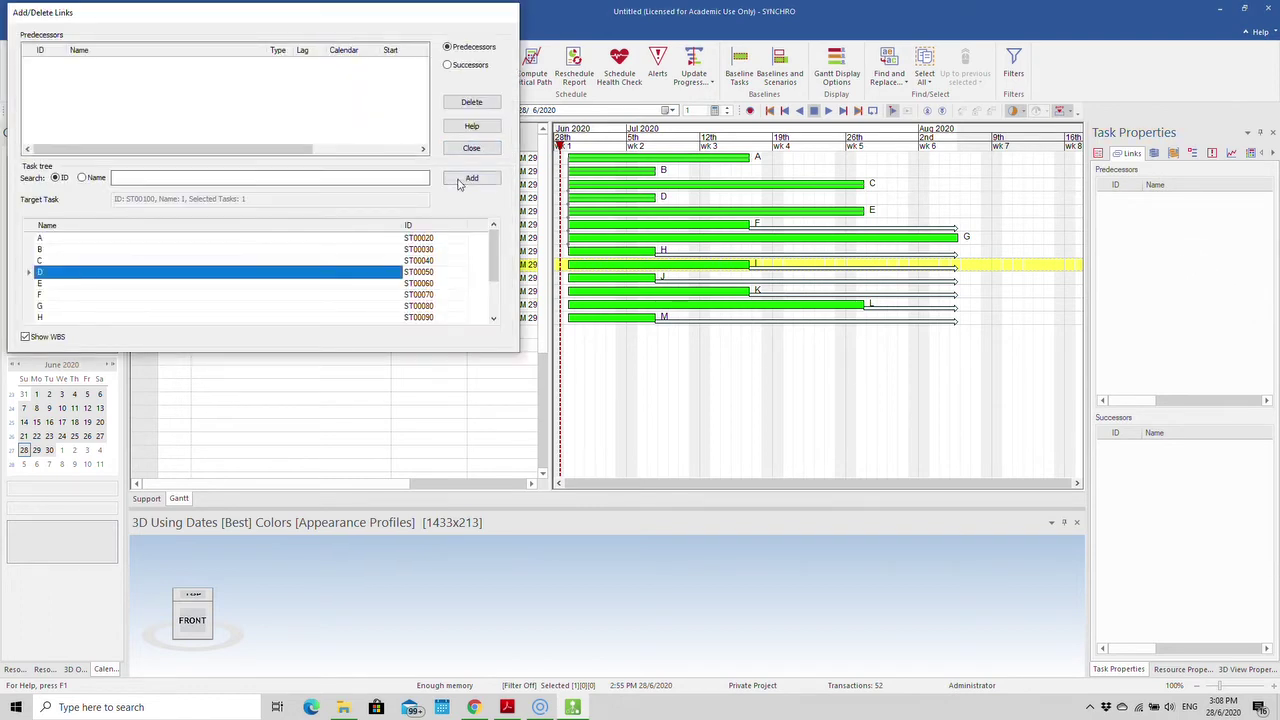
pyautogui.click(471, 177)
pyautogui.click(119, 286)
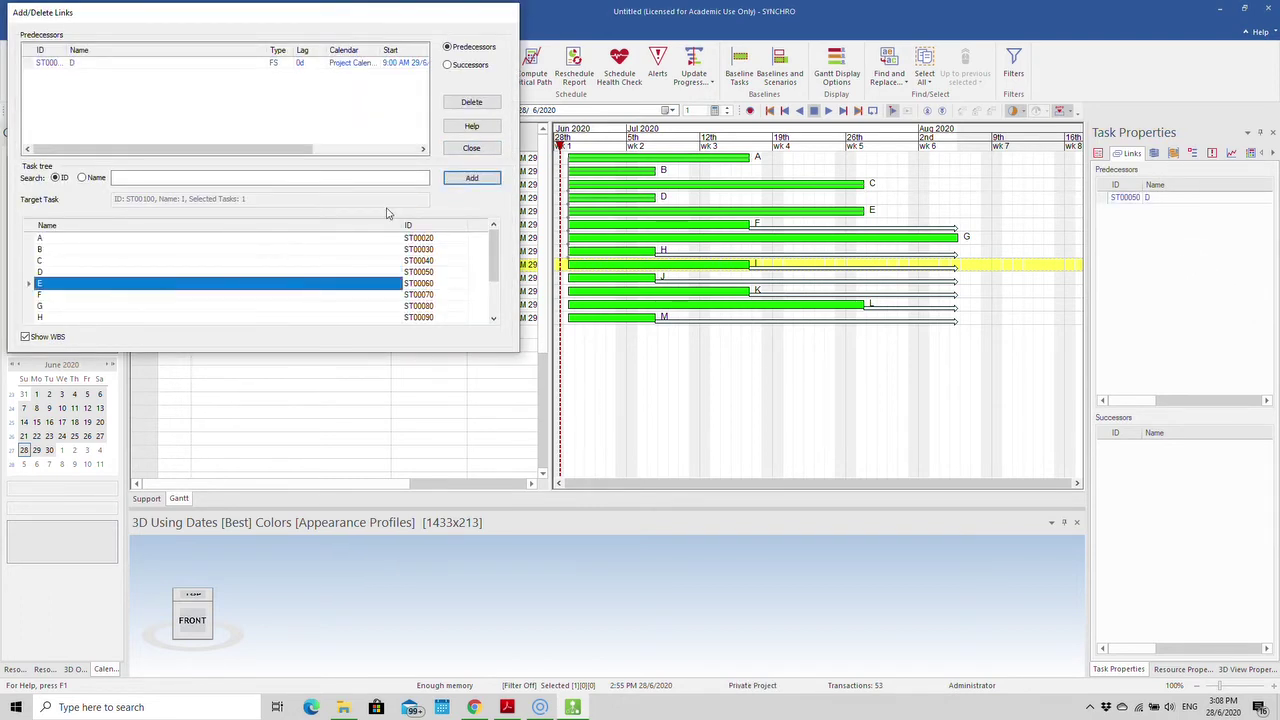
pyautogui.click(471, 177)
pyautogui.click(185, 294)
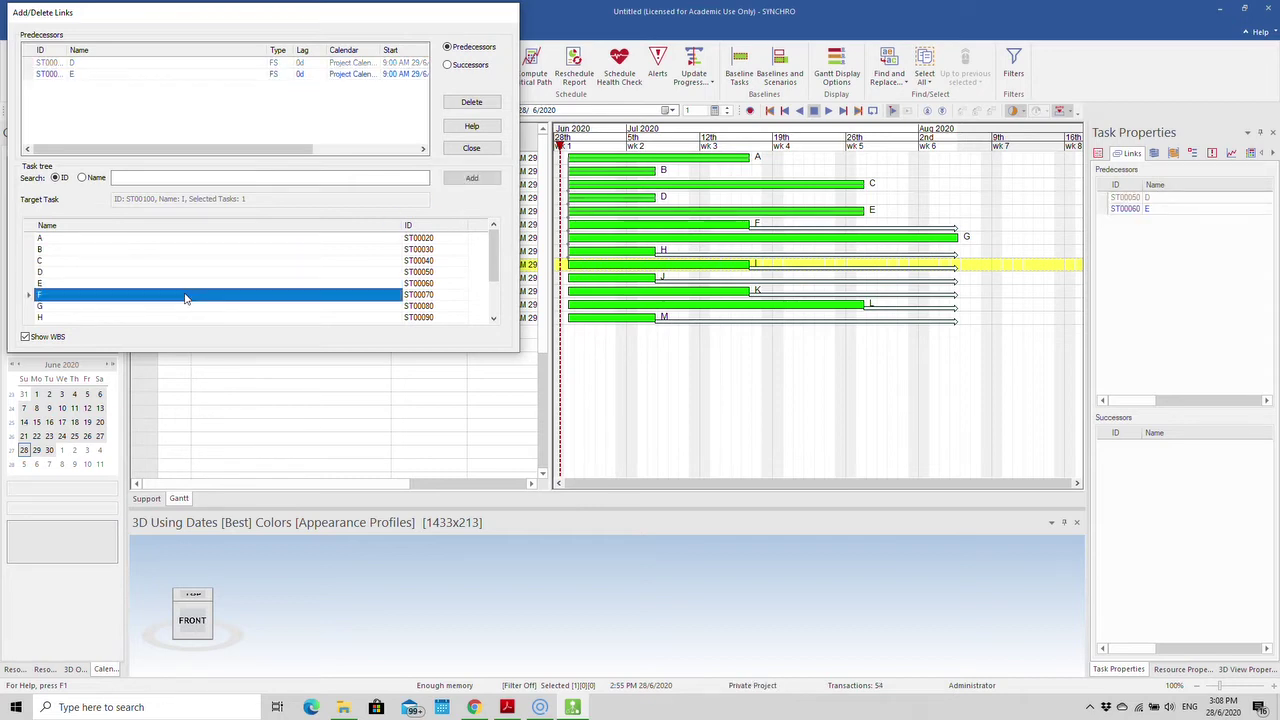
pyautogui.click(471, 177)
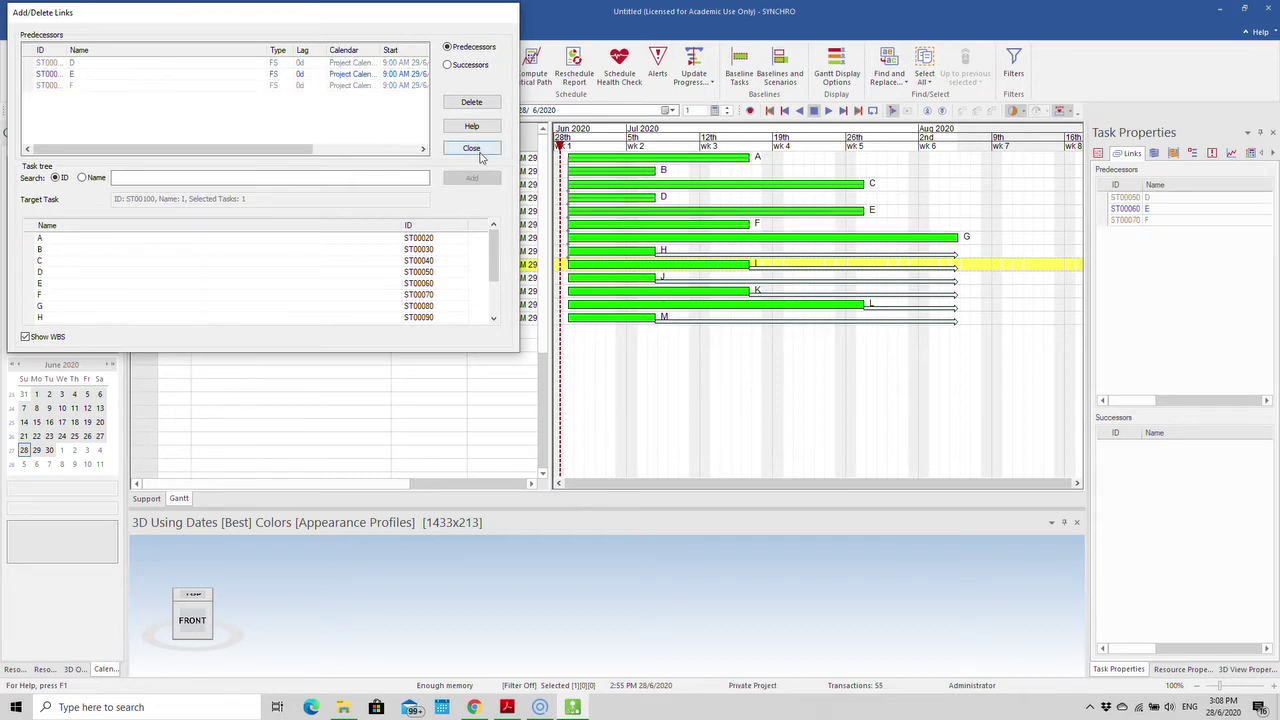
pyautogui.click(470, 148)
# Link task G as the predecessor of task J.
pyautogui.click(320, 278)
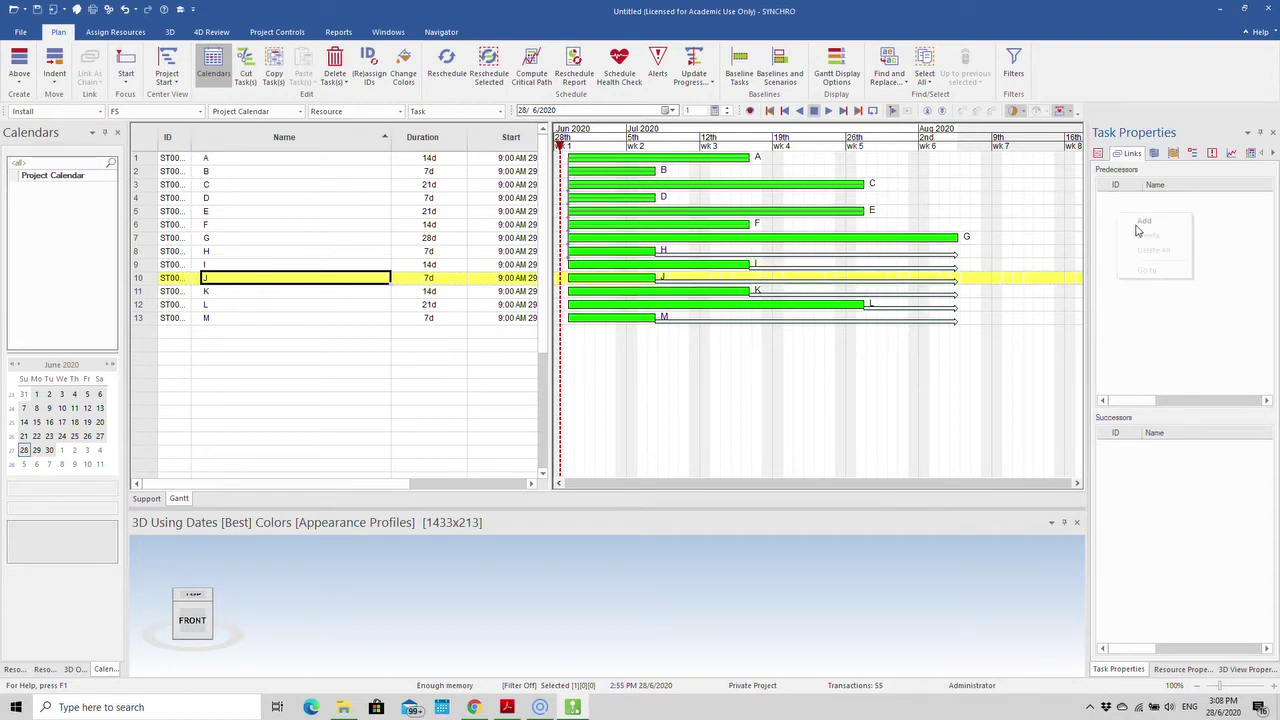
pyautogui.doubleClick(1136, 231)
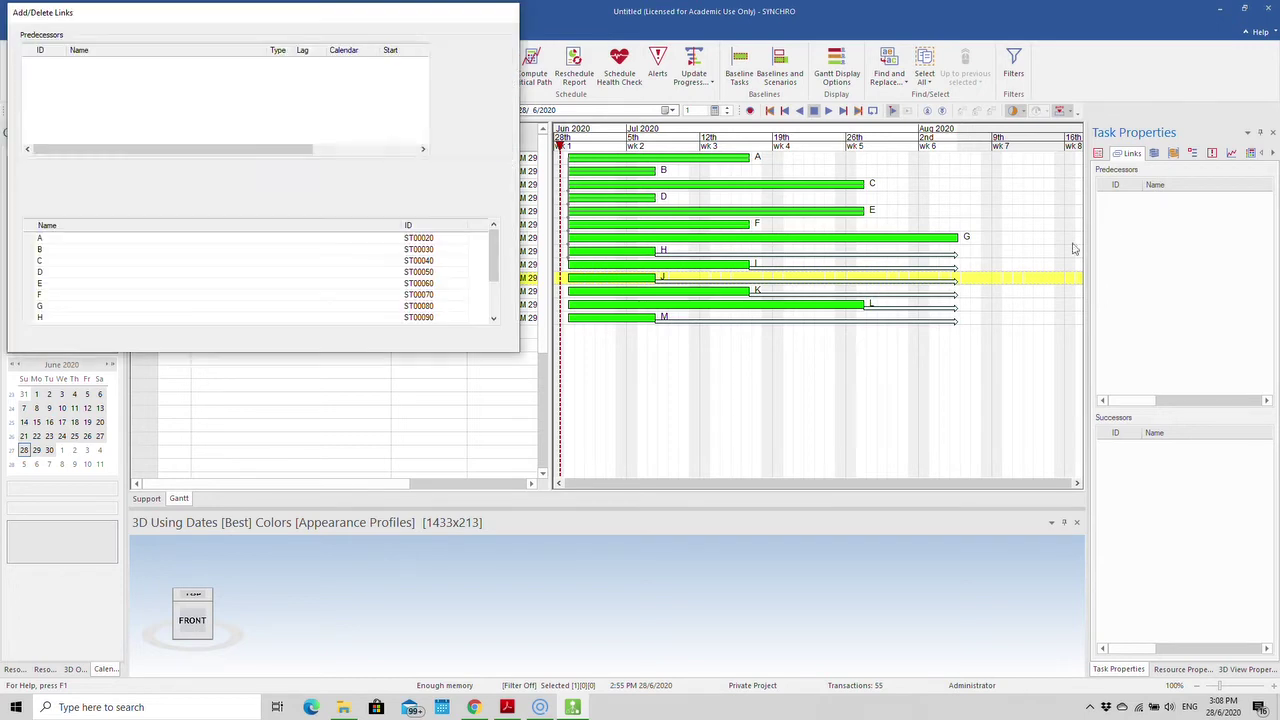
pyautogui.click(91, 307)
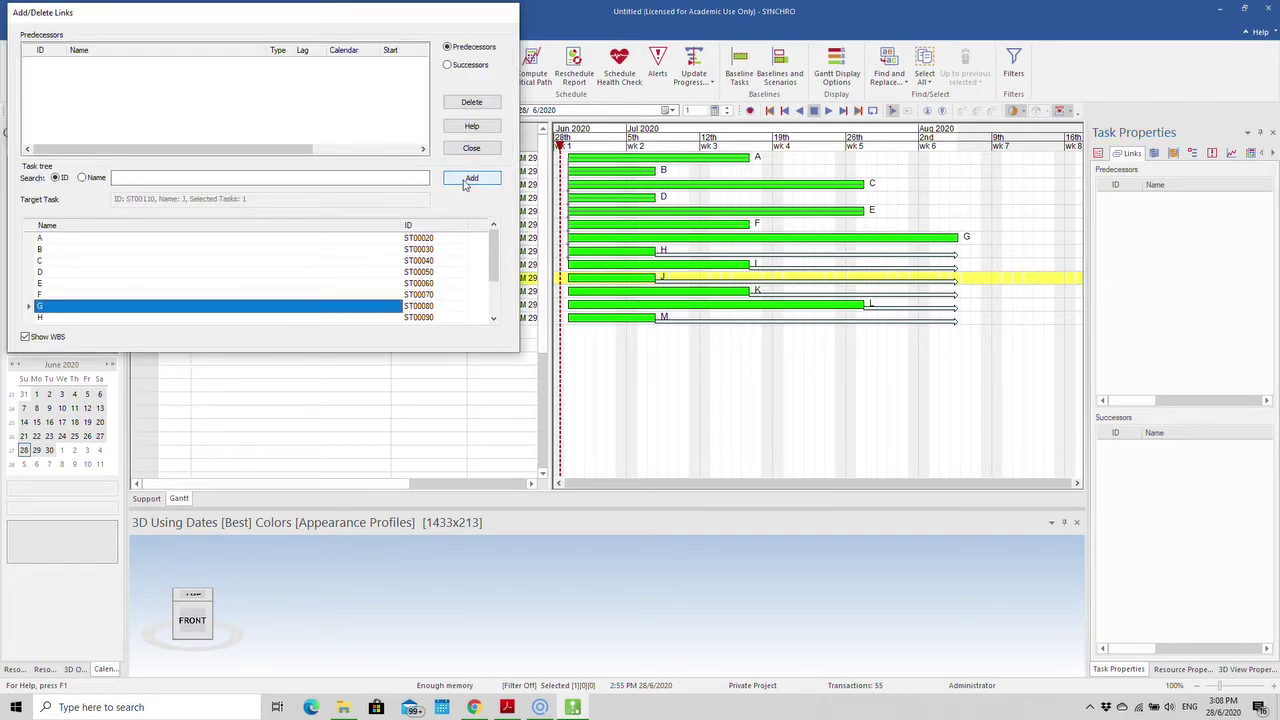
pyautogui.click(466, 178)
pyautogui.click(471, 148)
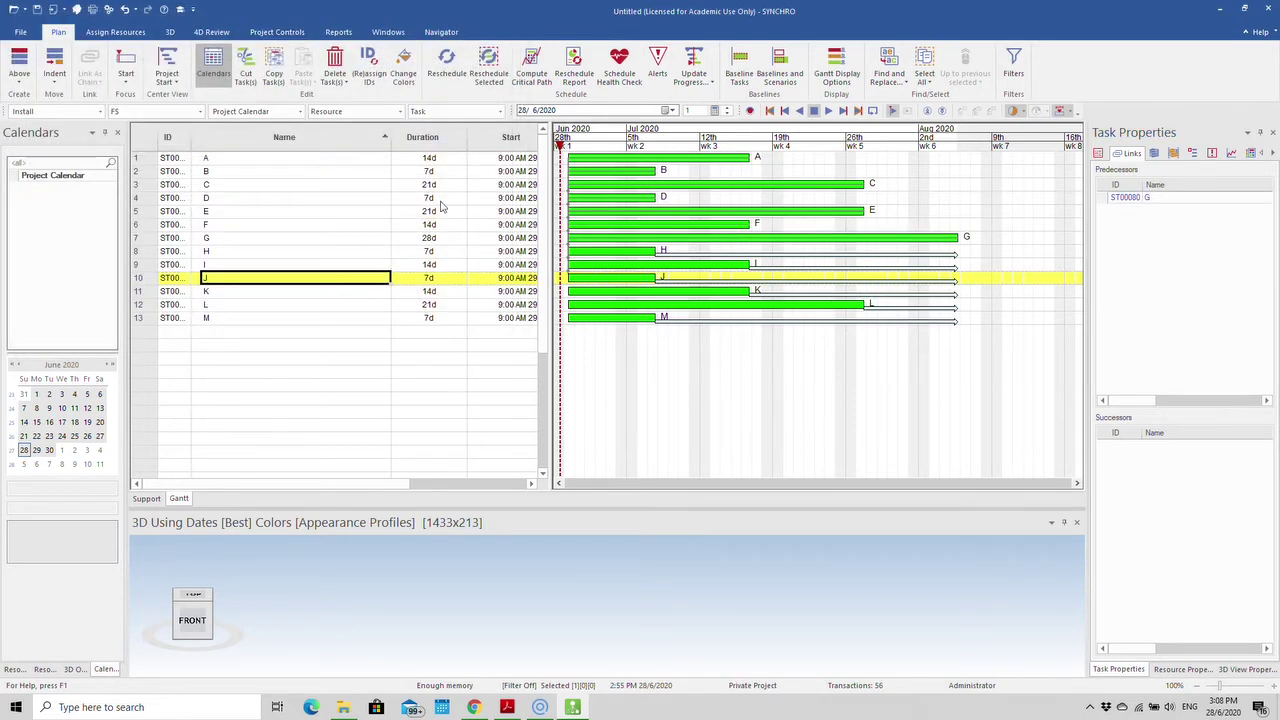
# Link task H as the predecessor of task K.
pyautogui.click(311, 292)
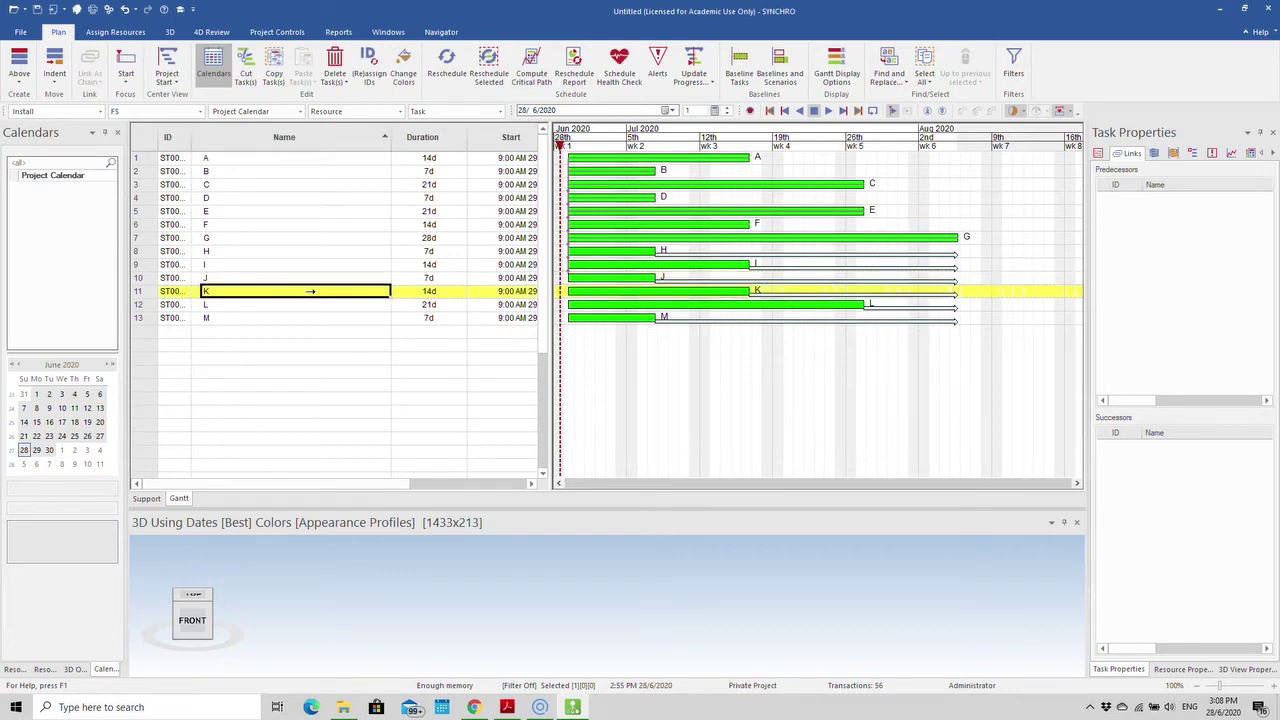
pyautogui.rightClick(1157, 233)
pyautogui.click(1184, 248)
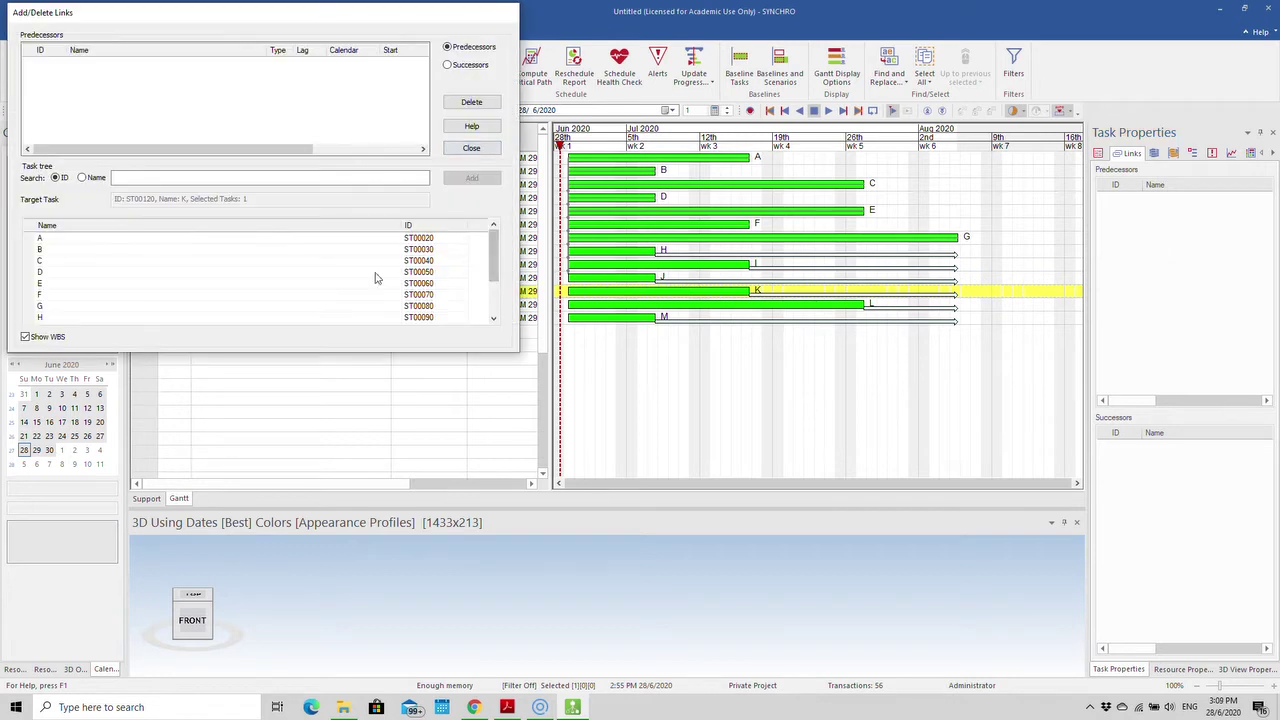
pyautogui.click(147, 319)
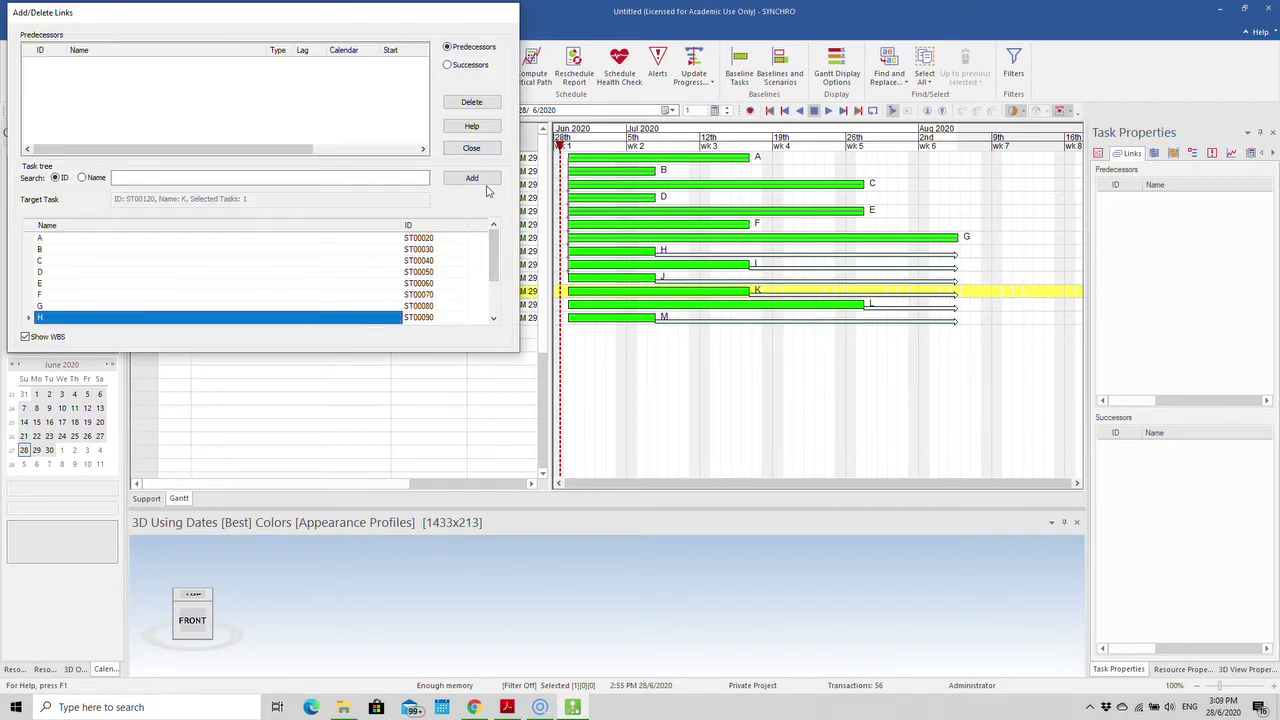
pyautogui.click(486, 184)
pyautogui.click(486, 148)
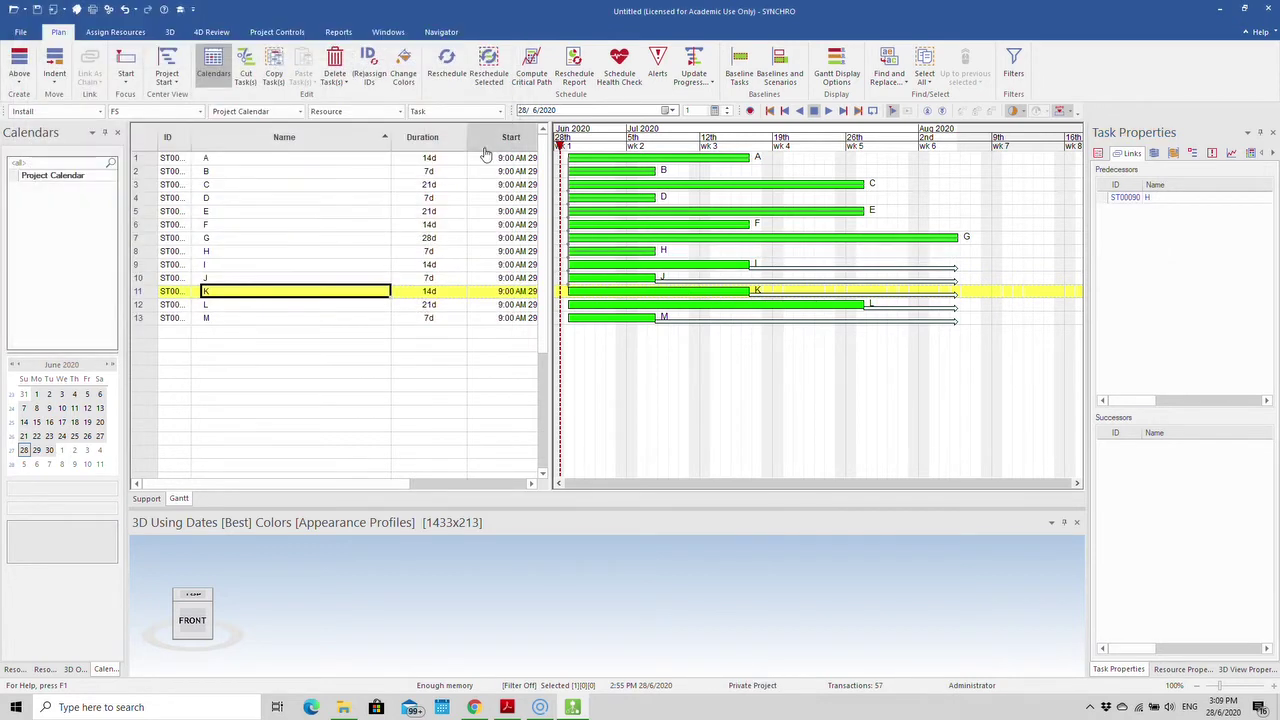
# Link task I as the predecessor of task L.
pyautogui.click(278, 304)
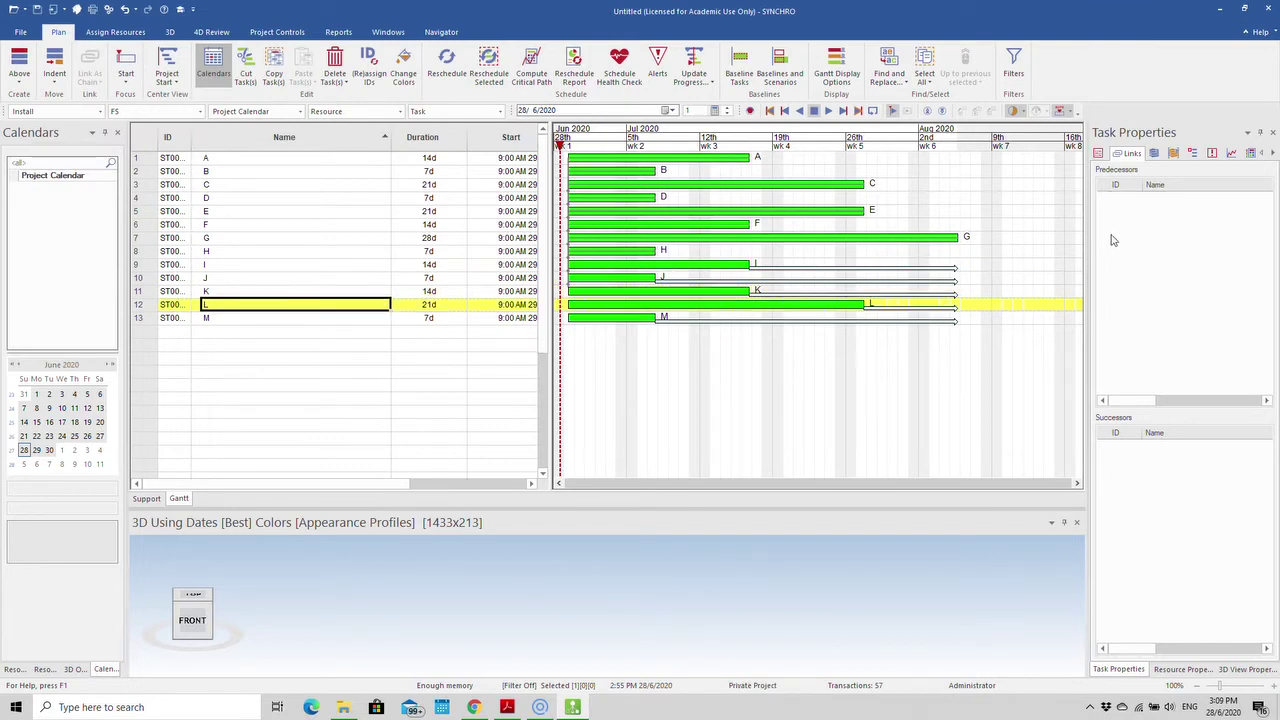
pyautogui.doubleClick(1143, 235)
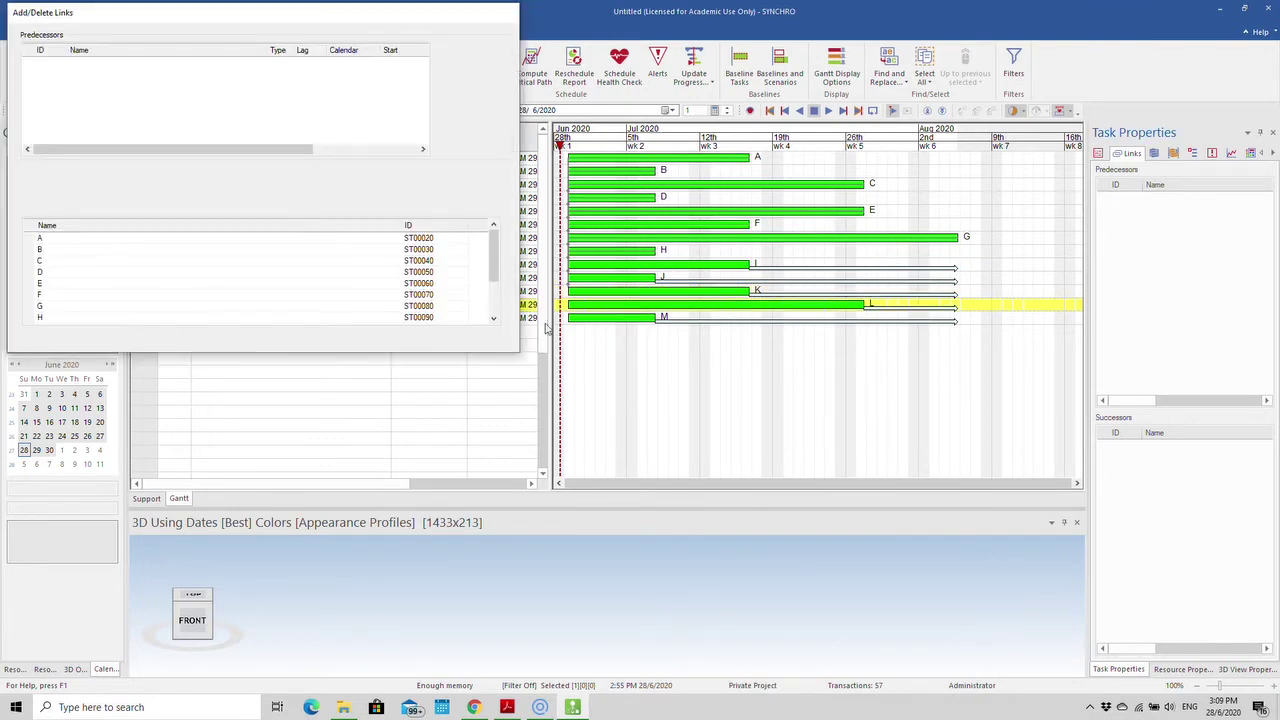
pyautogui.scroll(-1, 345, 310)
pyautogui.click(210, 295)
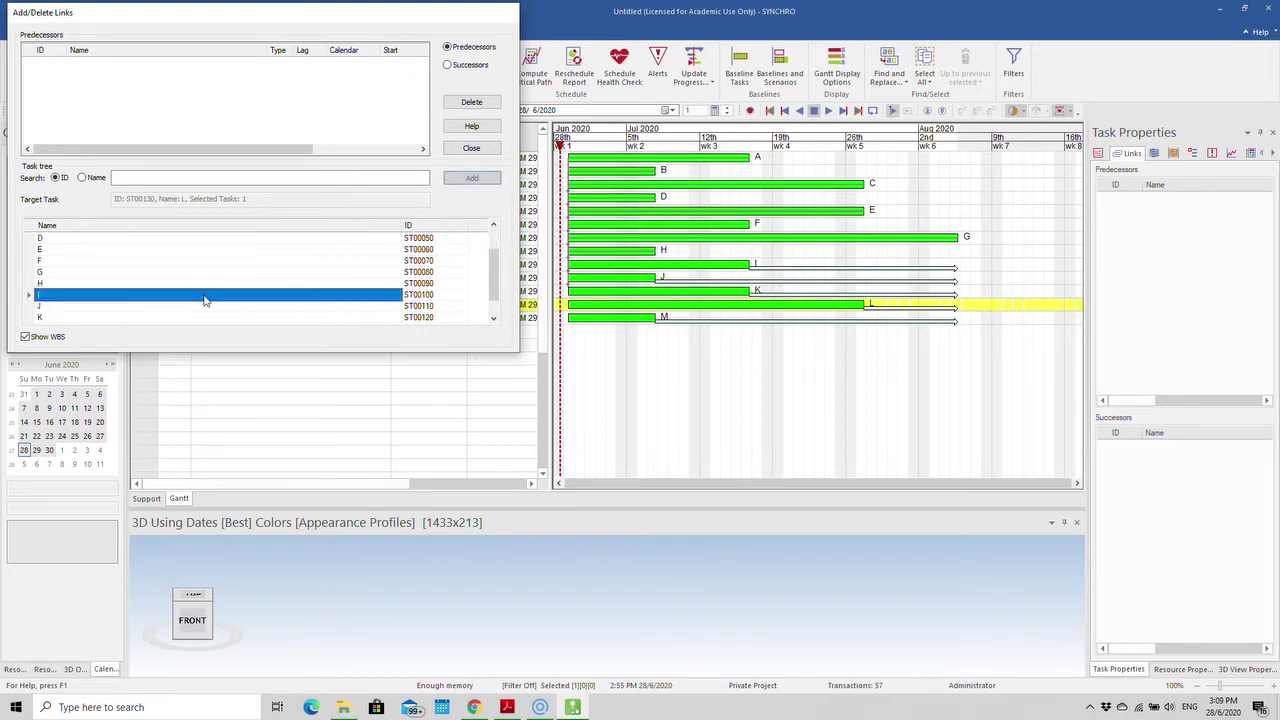
pyautogui.click(476, 178)
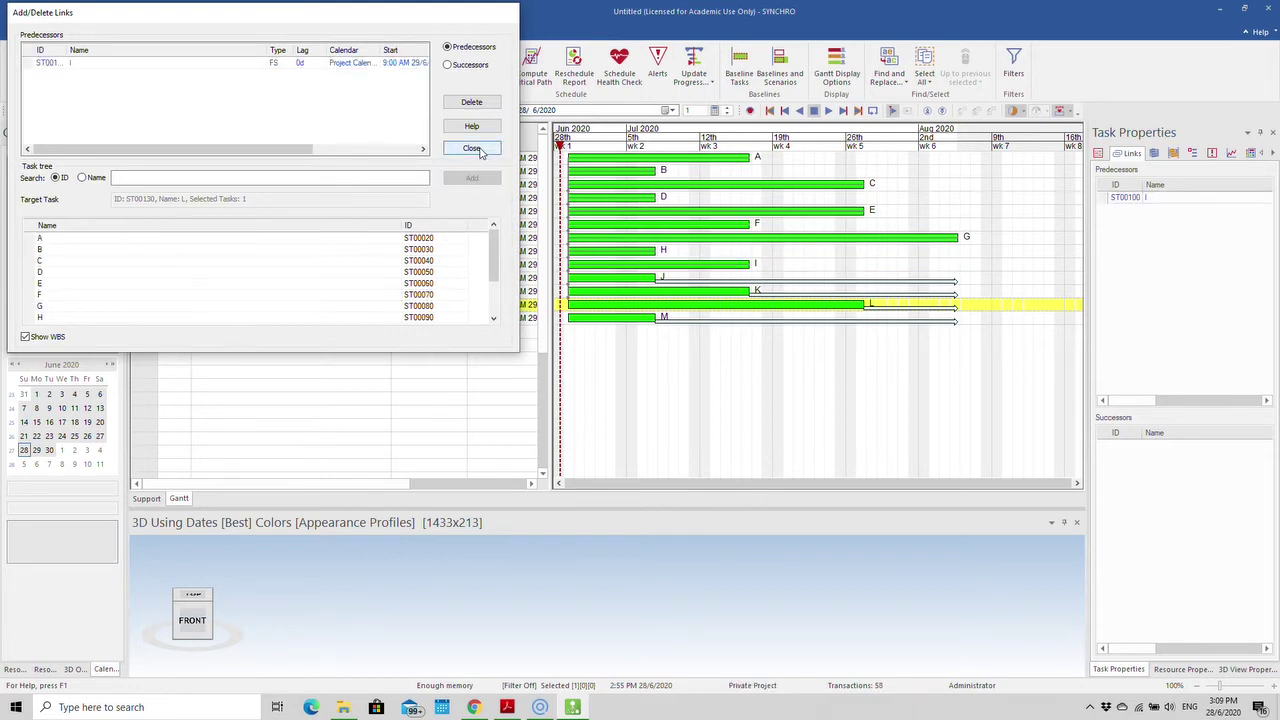
pyautogui.click(471, 148)
# Link tasks J, K and L as the predecessors of task M.
pyautogui.click(283, 331)
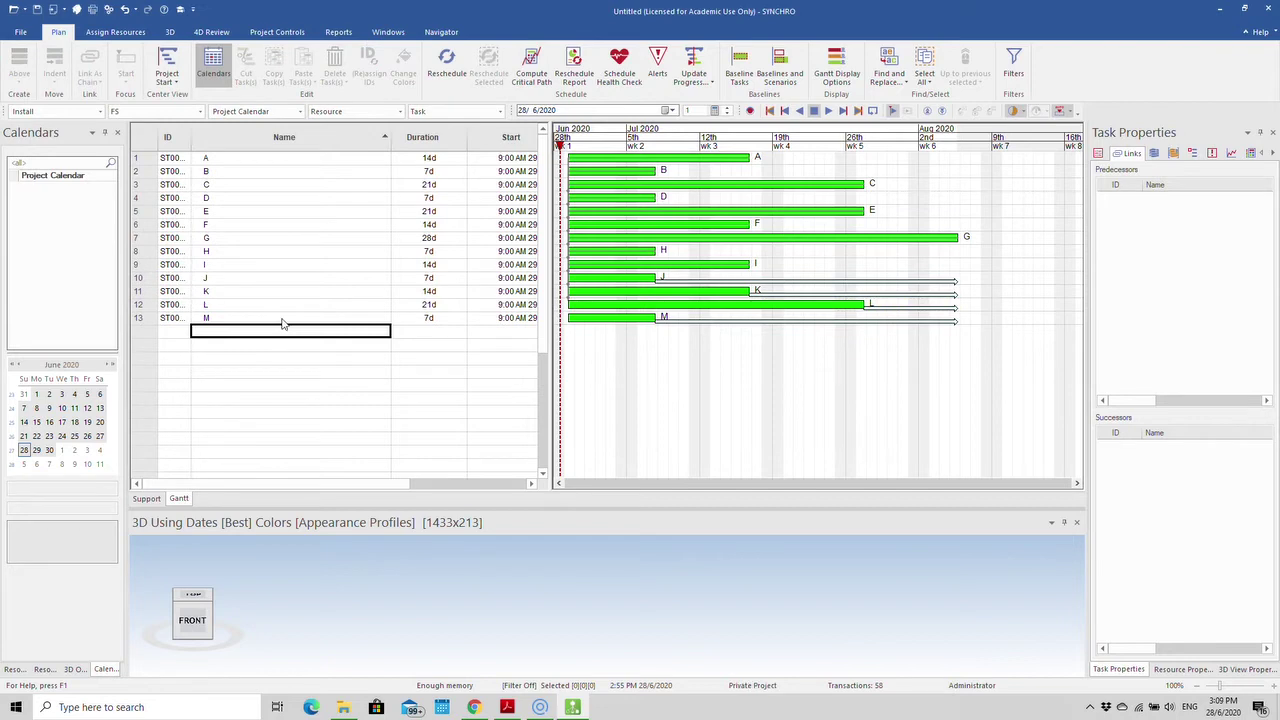
pyautogui.click(283, 318)
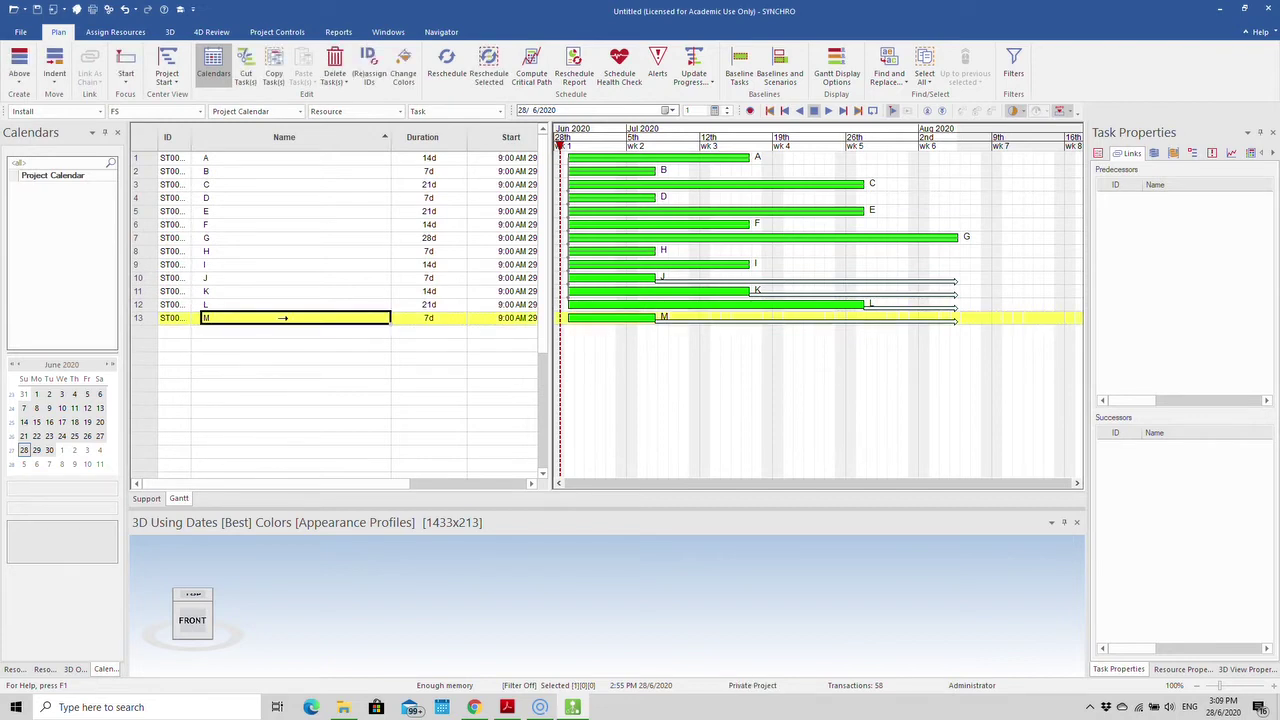
pyautogui.rightClick(1165, 270)
pyautogui.click(1177, 278)
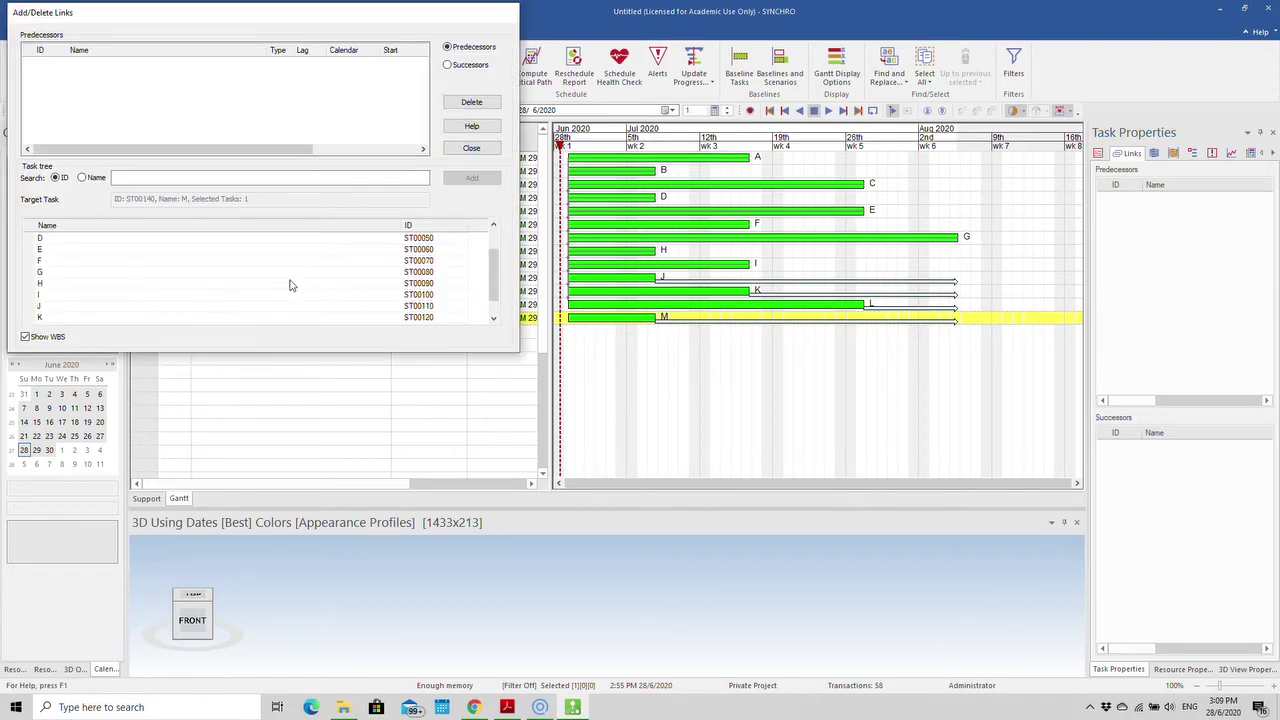
pyautogui.scroll(-1, 290, 286)
pyautogui.click(264, 286)
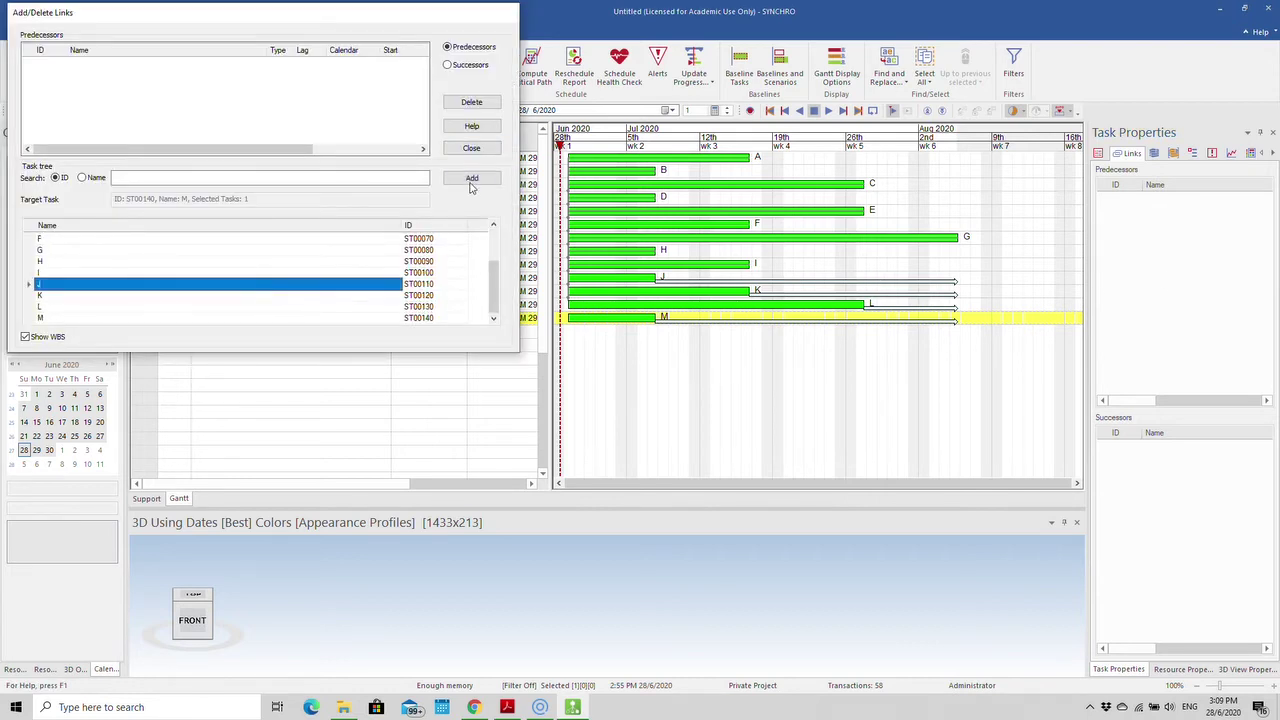
pyautogui.click(471, 180)
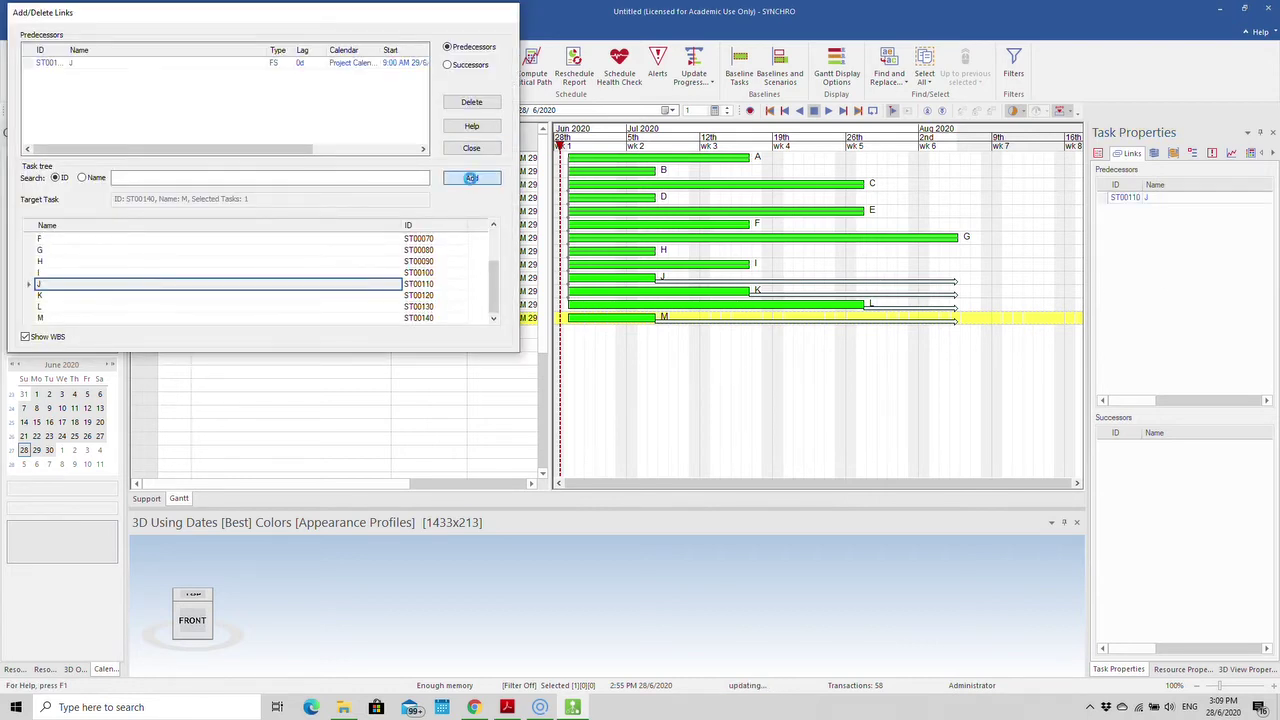
pyautogui.click(207, 297)
pyautogui.click(471, 177)
pyautogui.scroll(3, 281, 285)
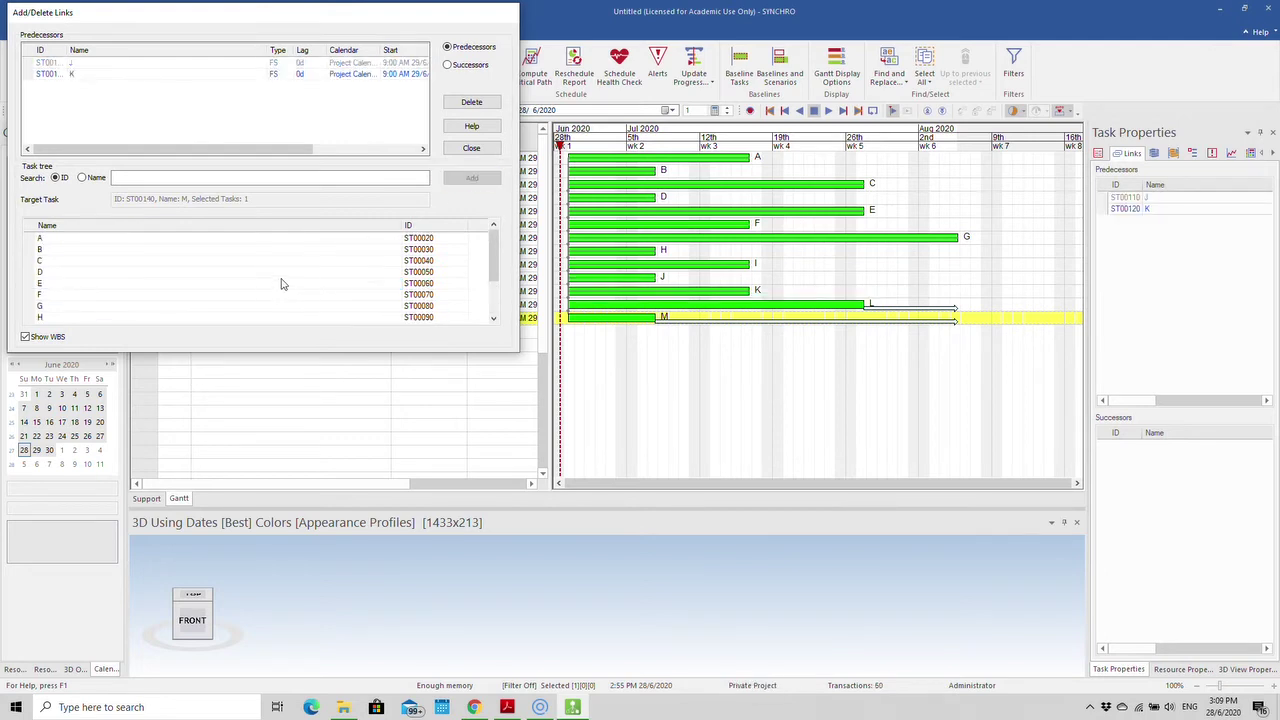
pyautogui.scroll(-3, 275, 285)
pyautogui.click(246, 307)
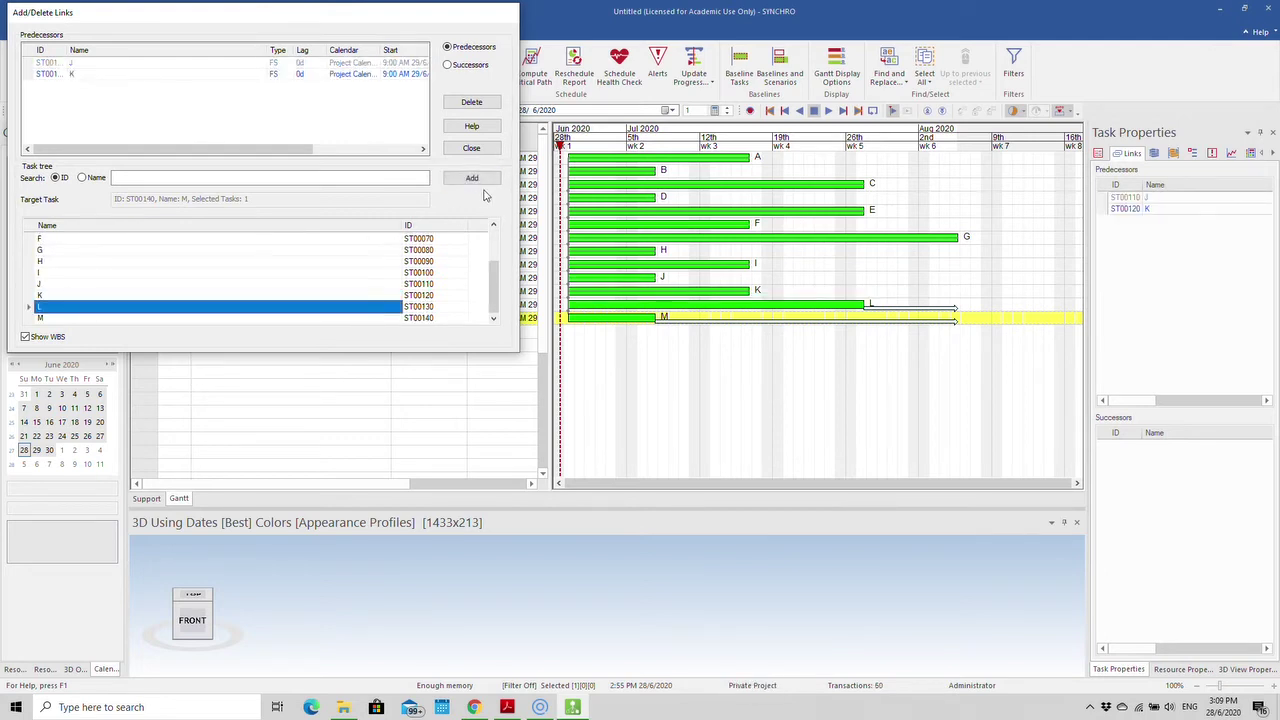
pyautogui.click(478, 178)
pyautogui.click(476, 149)
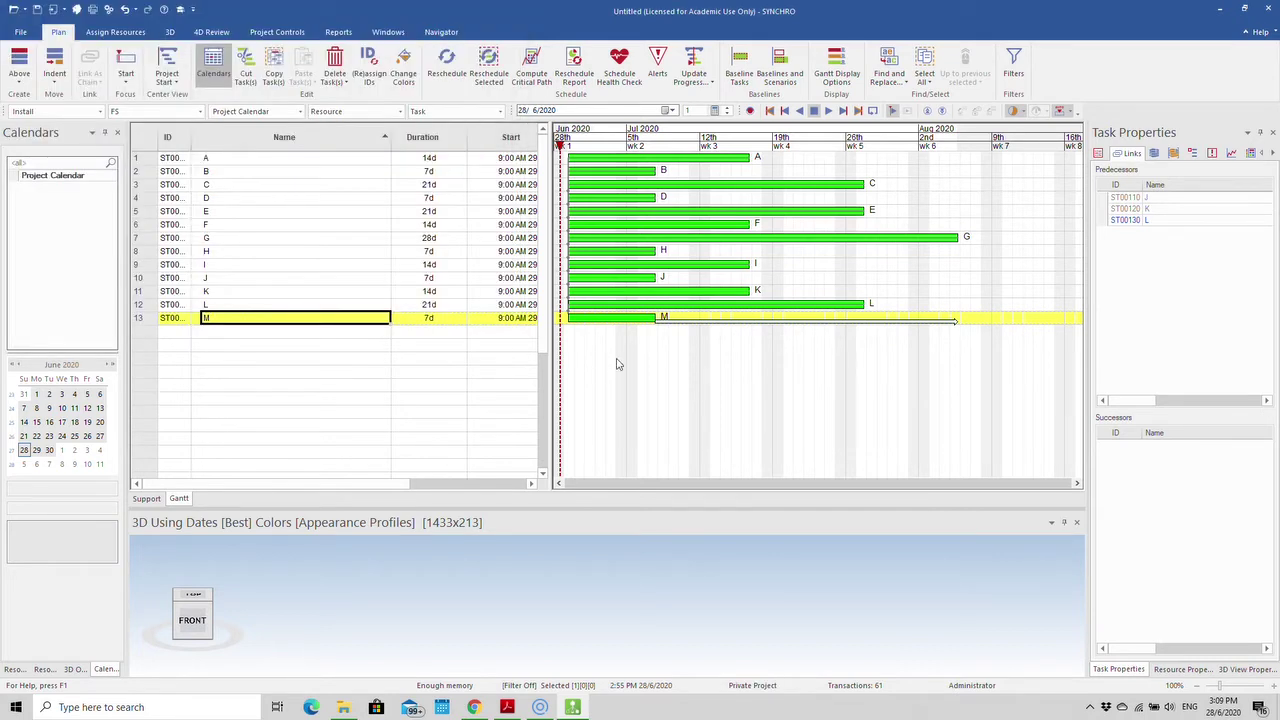
# Examine the Project Calendar's day types and working hours for Monday 1 June and Sunday 7 June 2020.
pyautogui.click(222, 160)
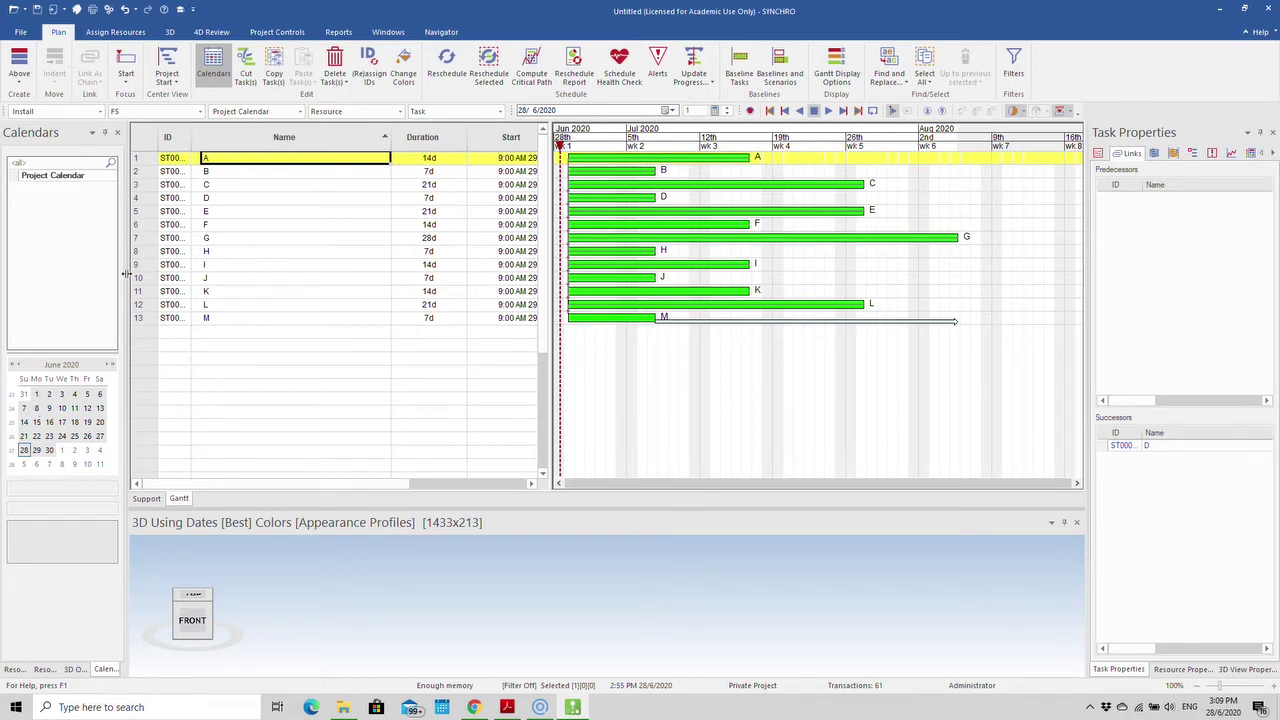
pyautogui.click(52, 175)
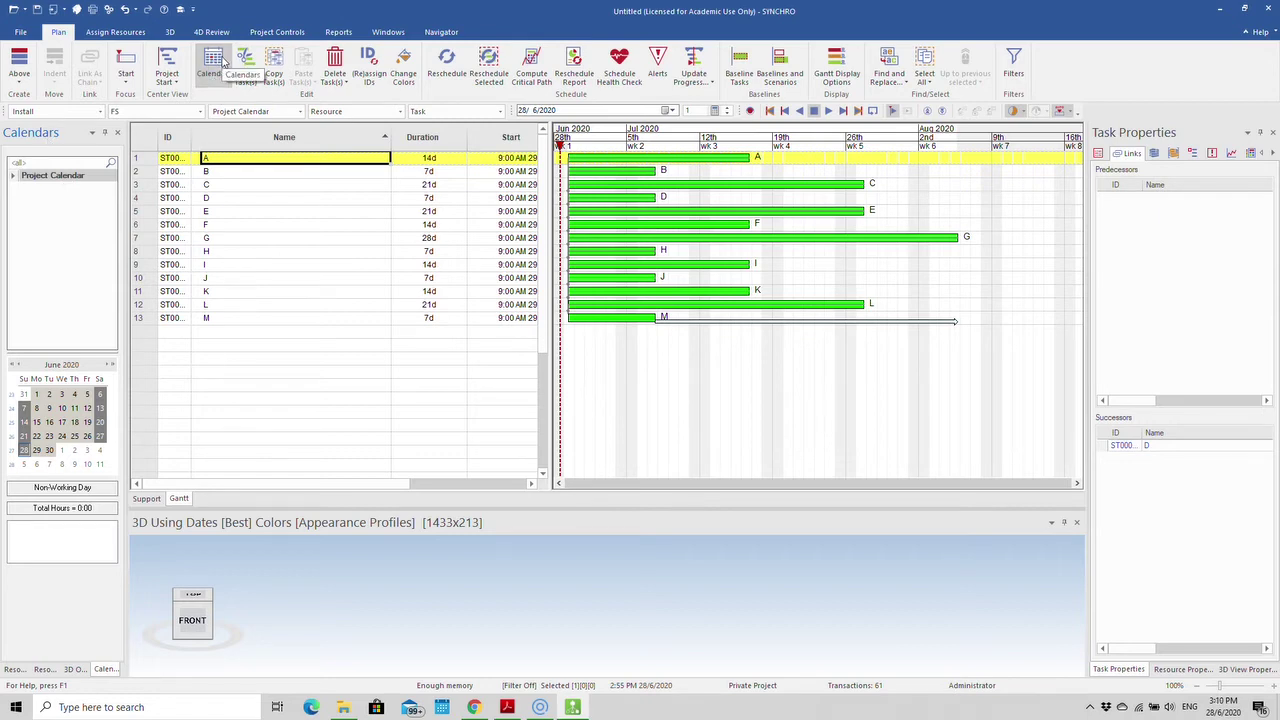
pyautogui.click(219, 63)
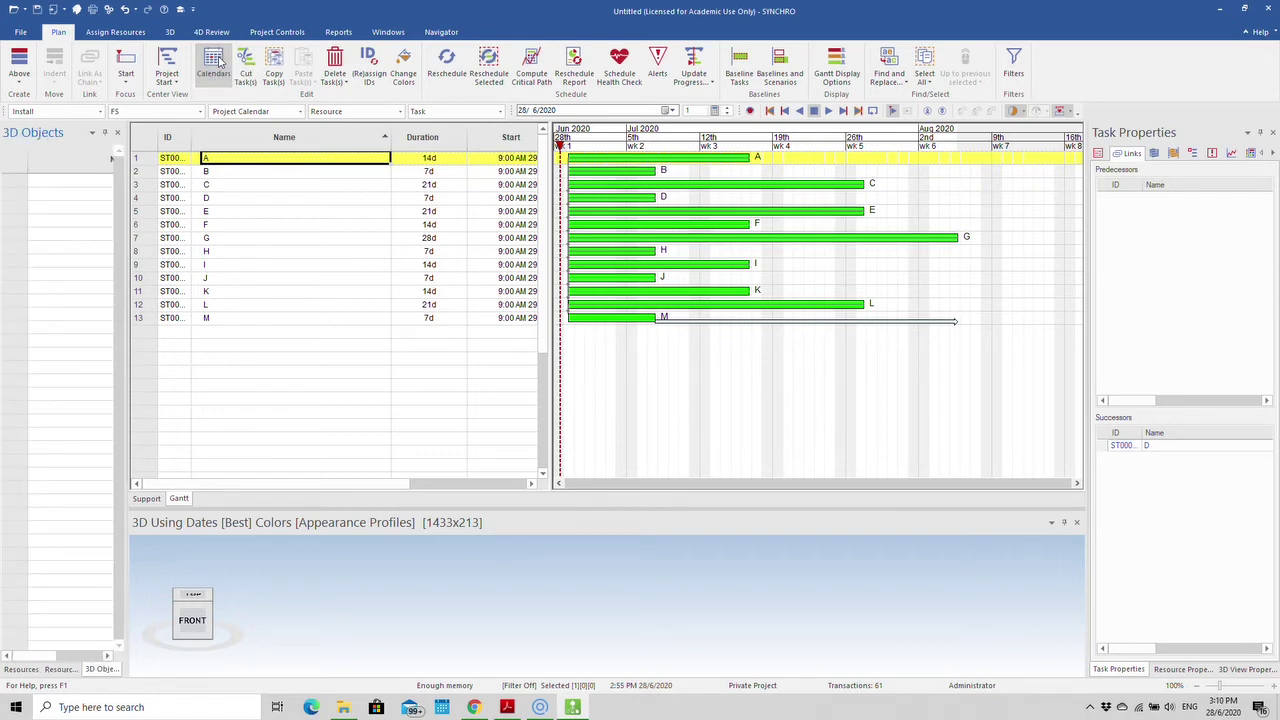
pyautogui.click(214, 63)
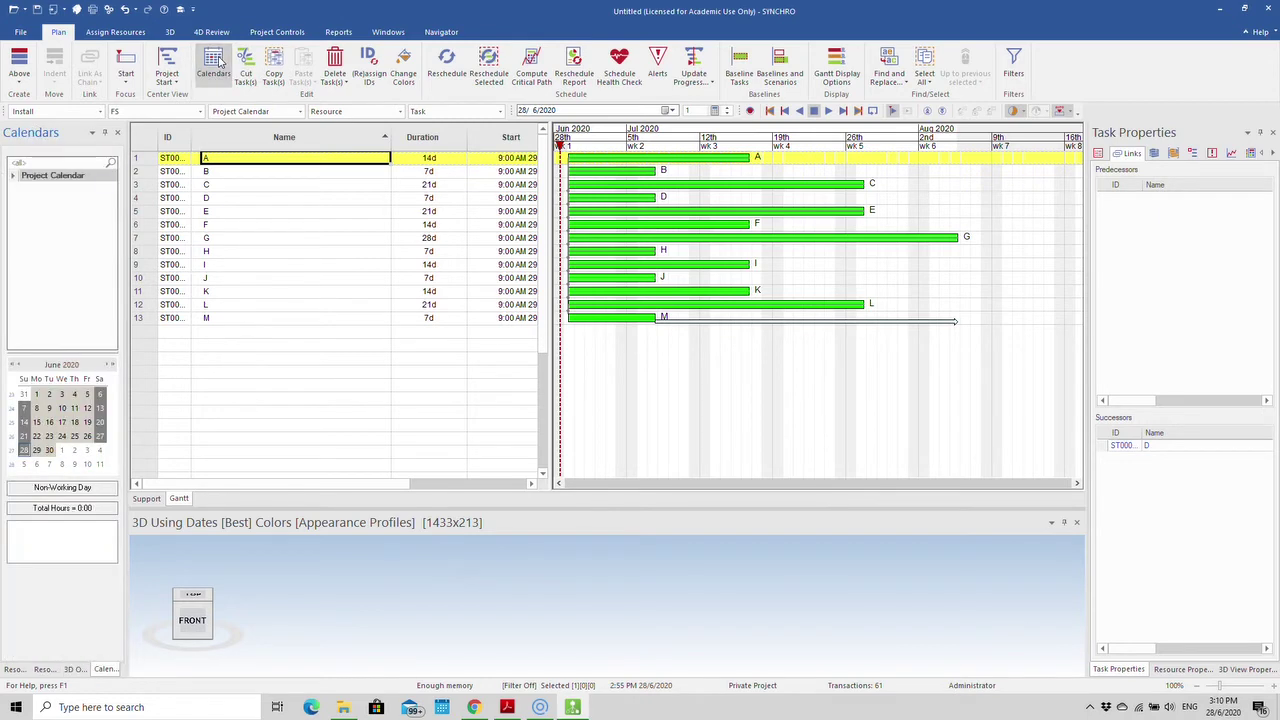
pyautogui.click(55, 175)
pyautogui.click(70, 176)
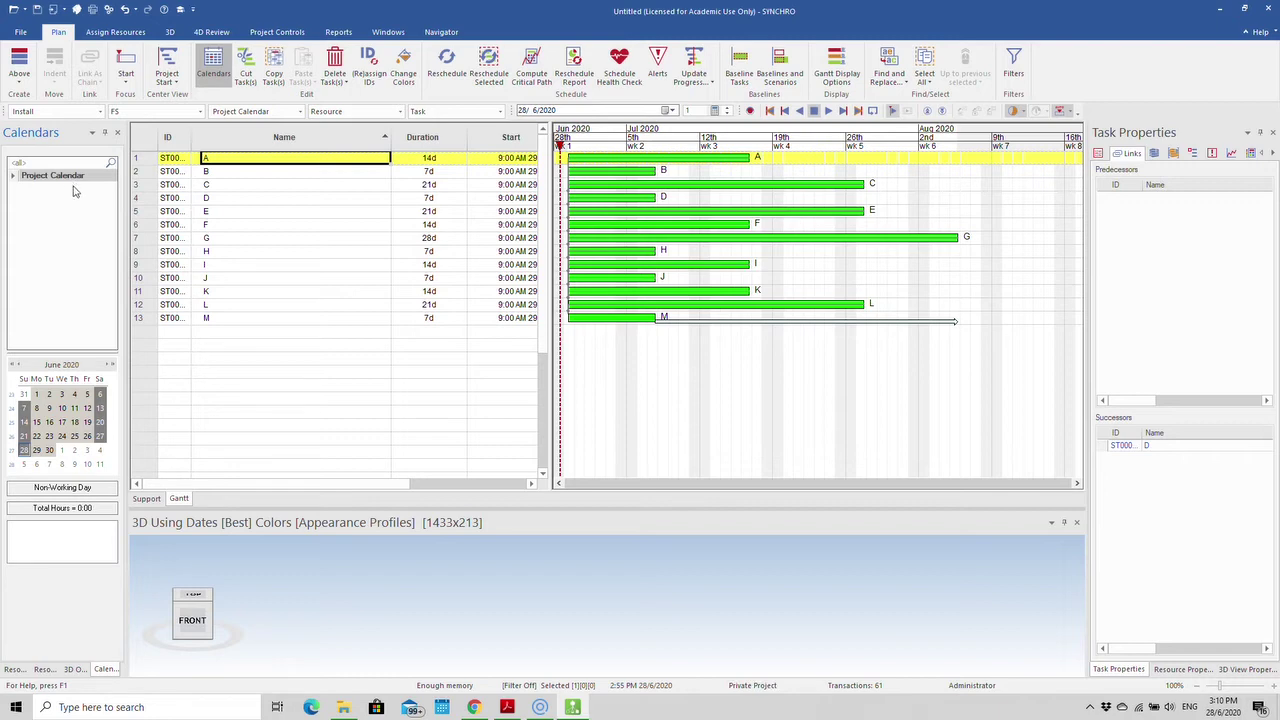
pyautogui.click(37, 394)
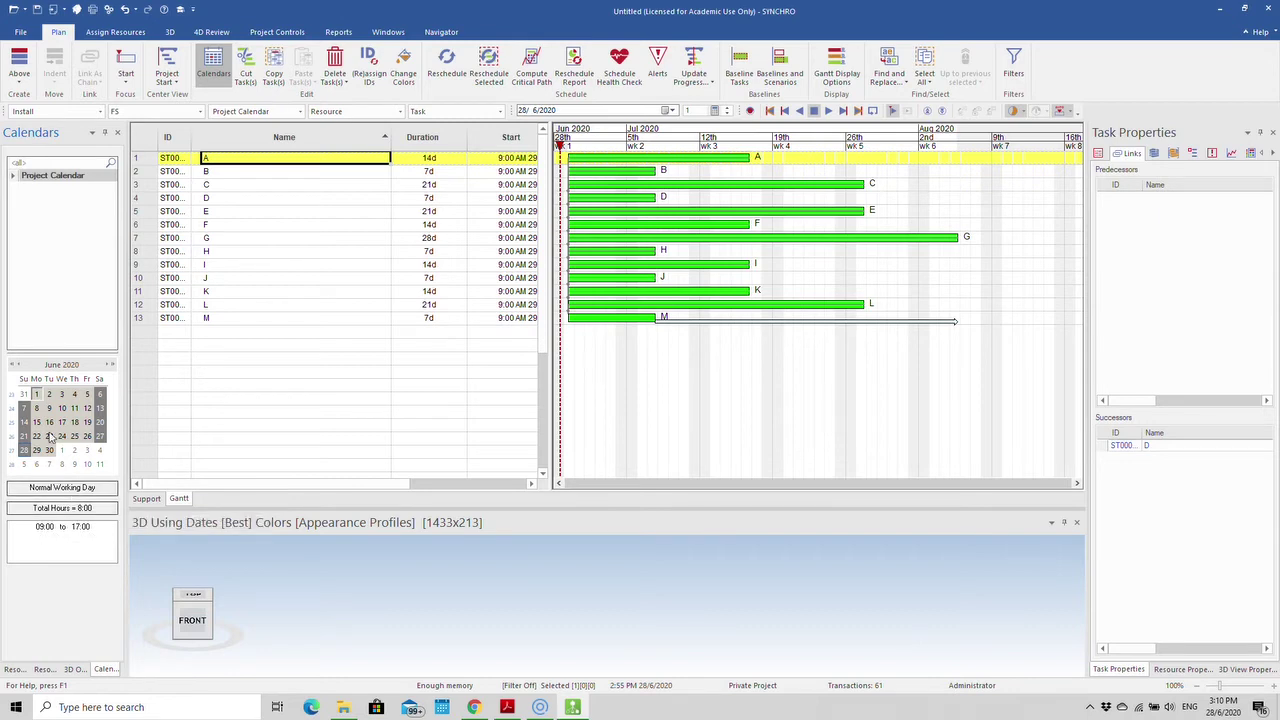
pyautogui.click(24, 410)
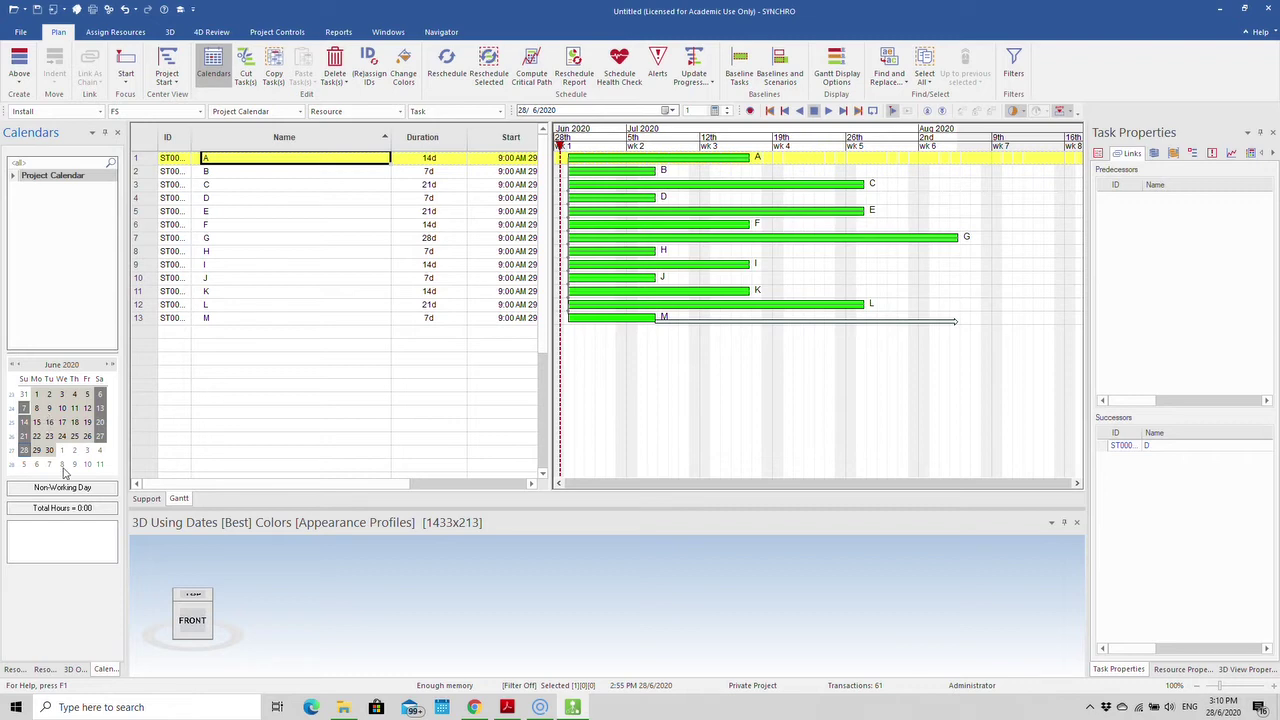
pyautogui.click(37, 395)
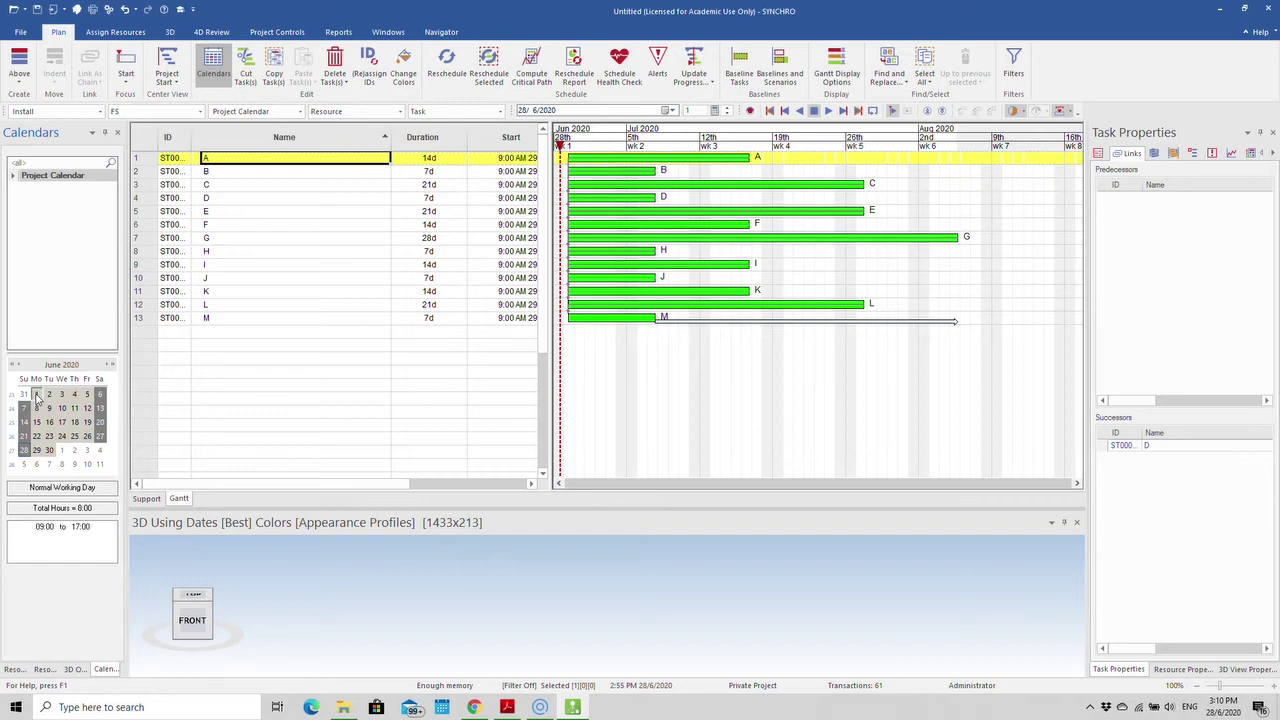
# Set every Sunday in the Project Calendar as a normal working day, starting from Sunday 7 June 2020.
pyautogui.click(24, 408)
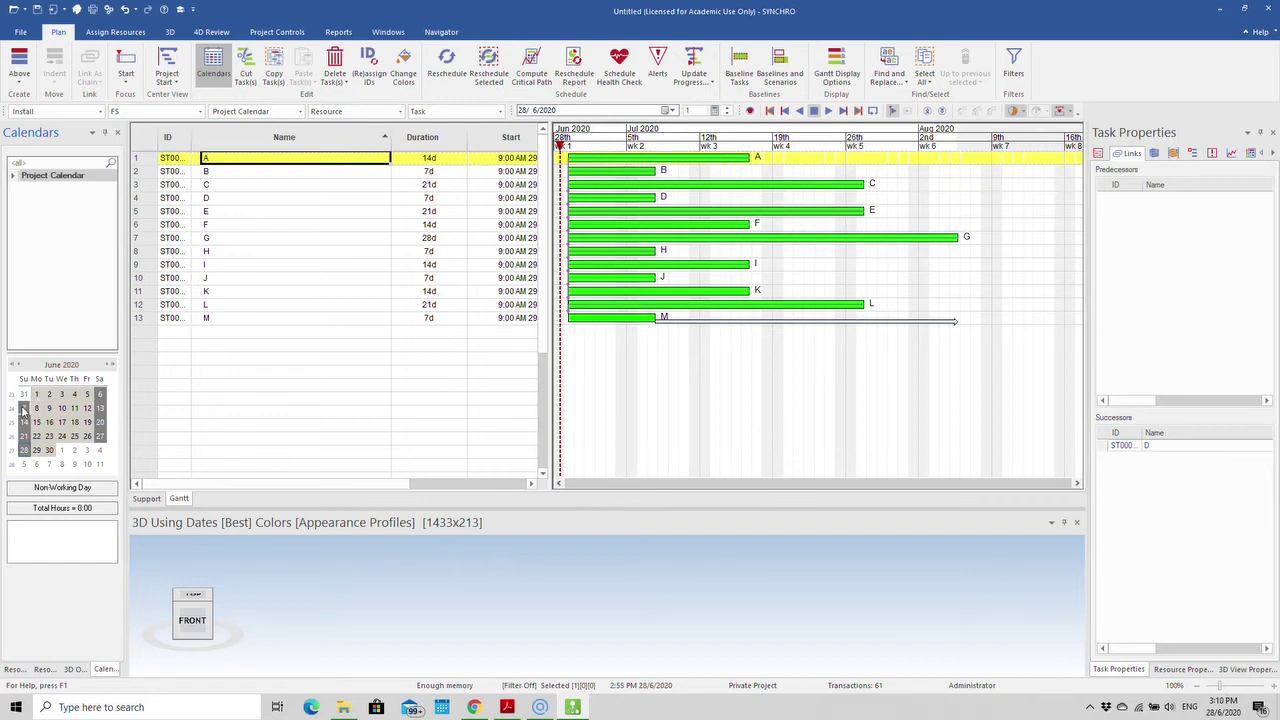
pyautogui.rightClick(24, 408)
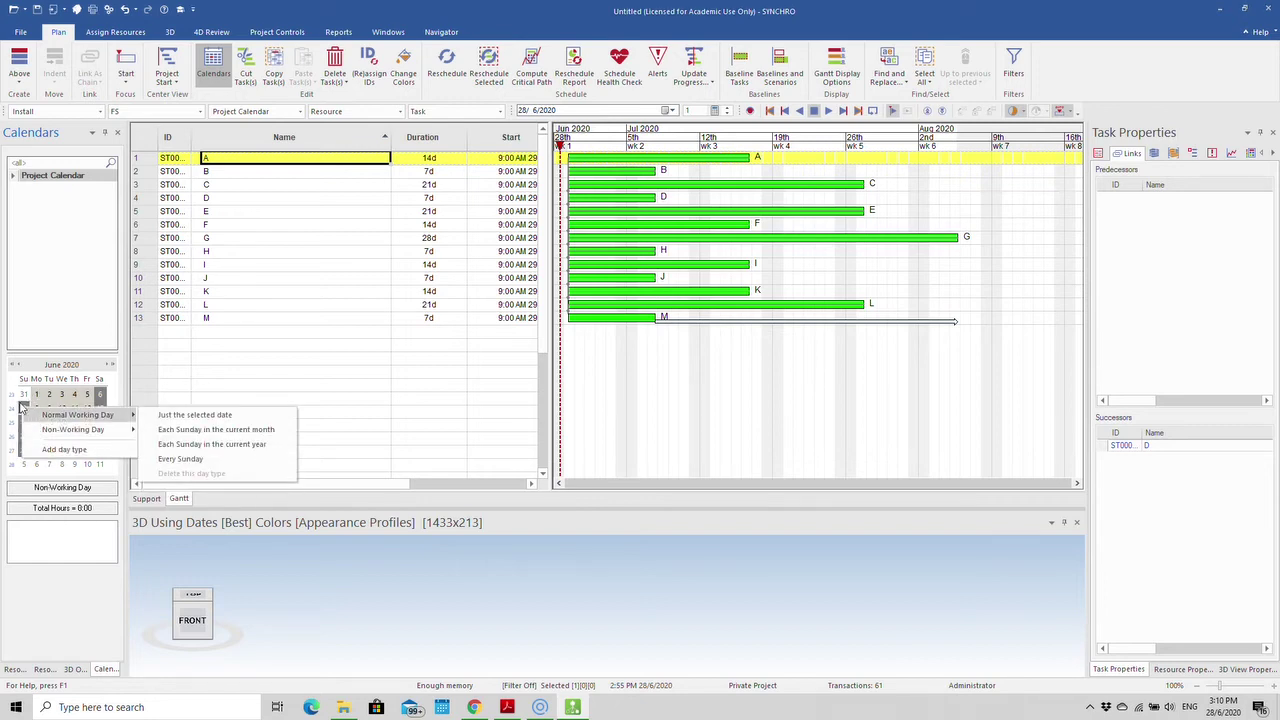
pyautogui.click(21, 406)
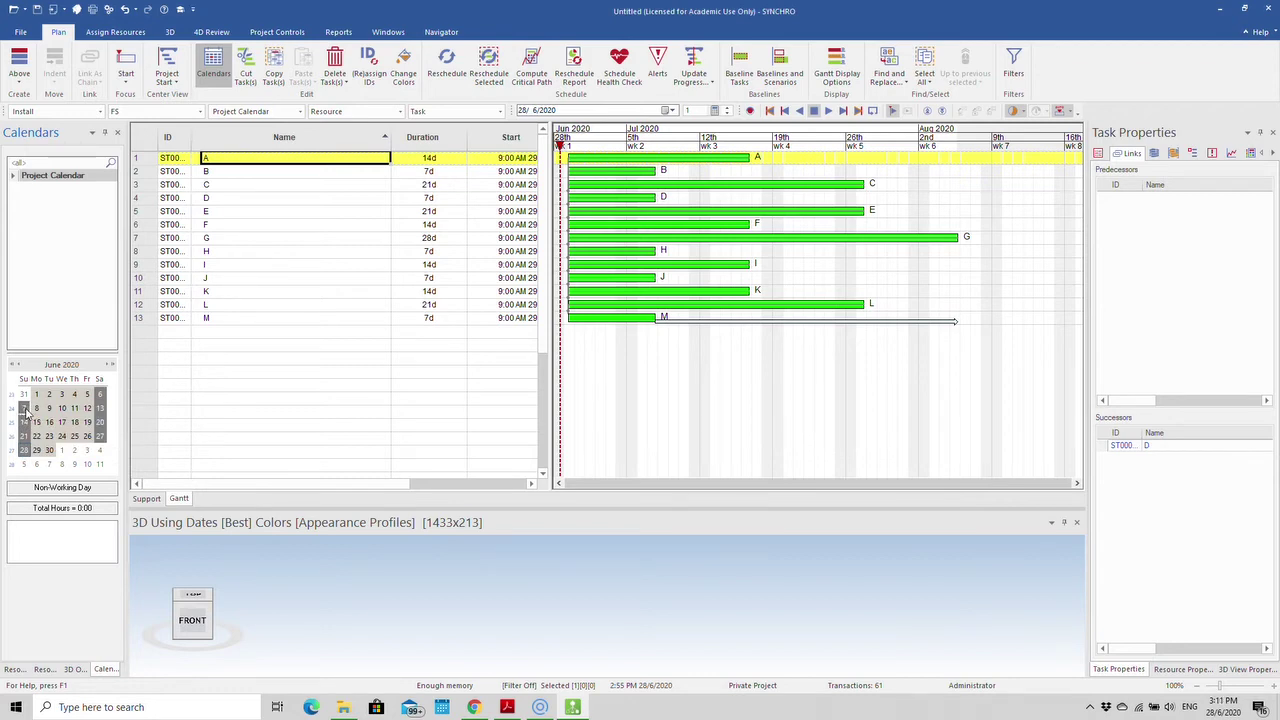
pyautogui.rightClick(26, 413)
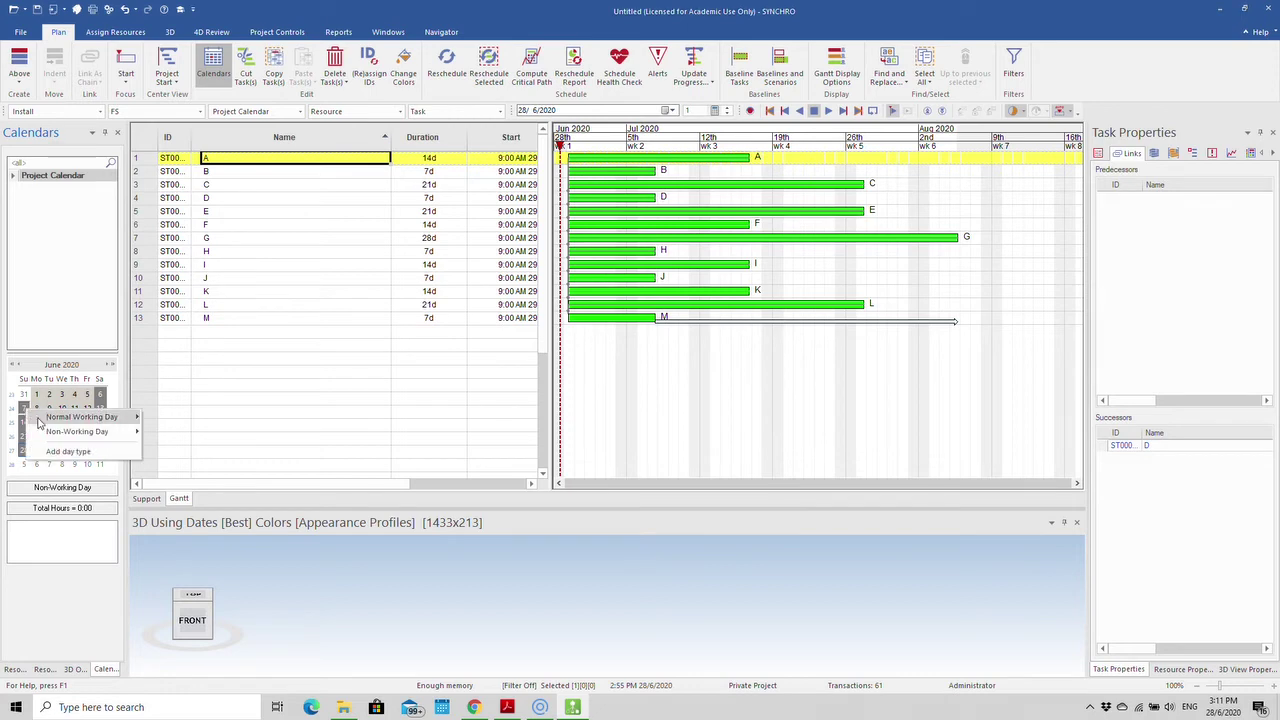
pyautogui.moveTo(42, 420)
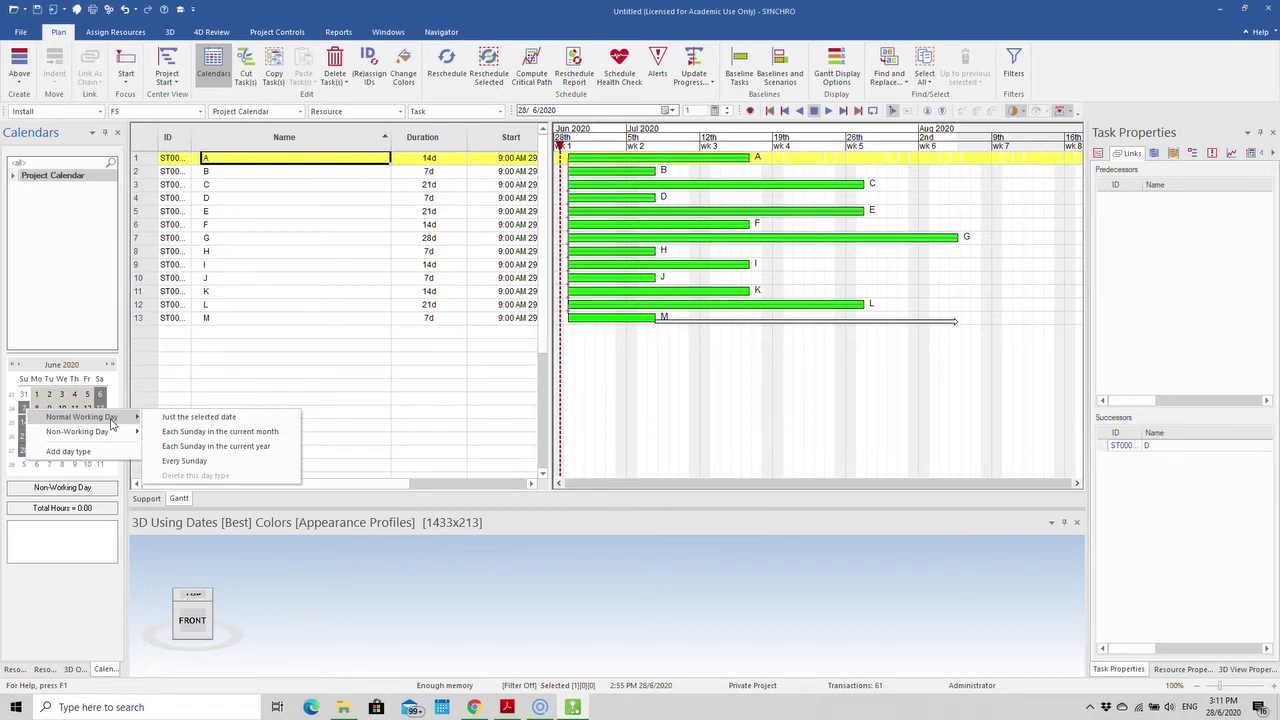
pyautogui.click(210, 461)
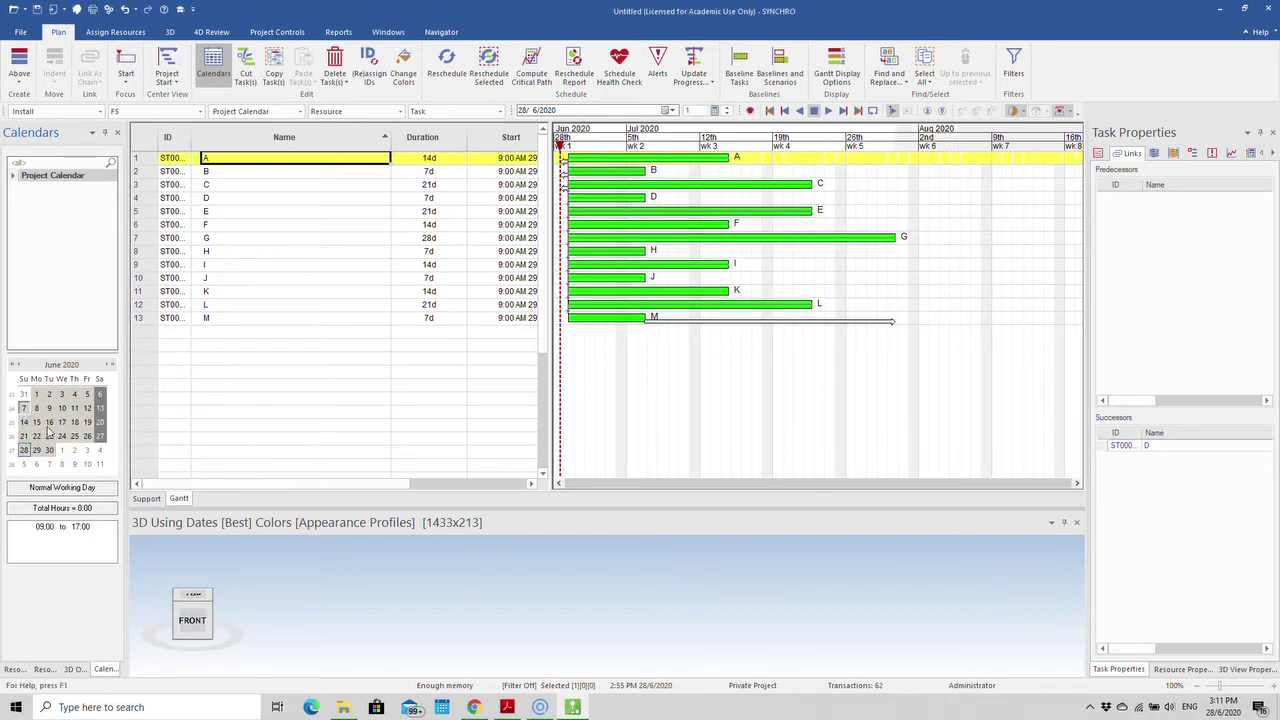
# Set every Saturday in the Project Calendar as a normal working day, starting from Saturday 6 June 2020.
pyautogui.click(100, 398)
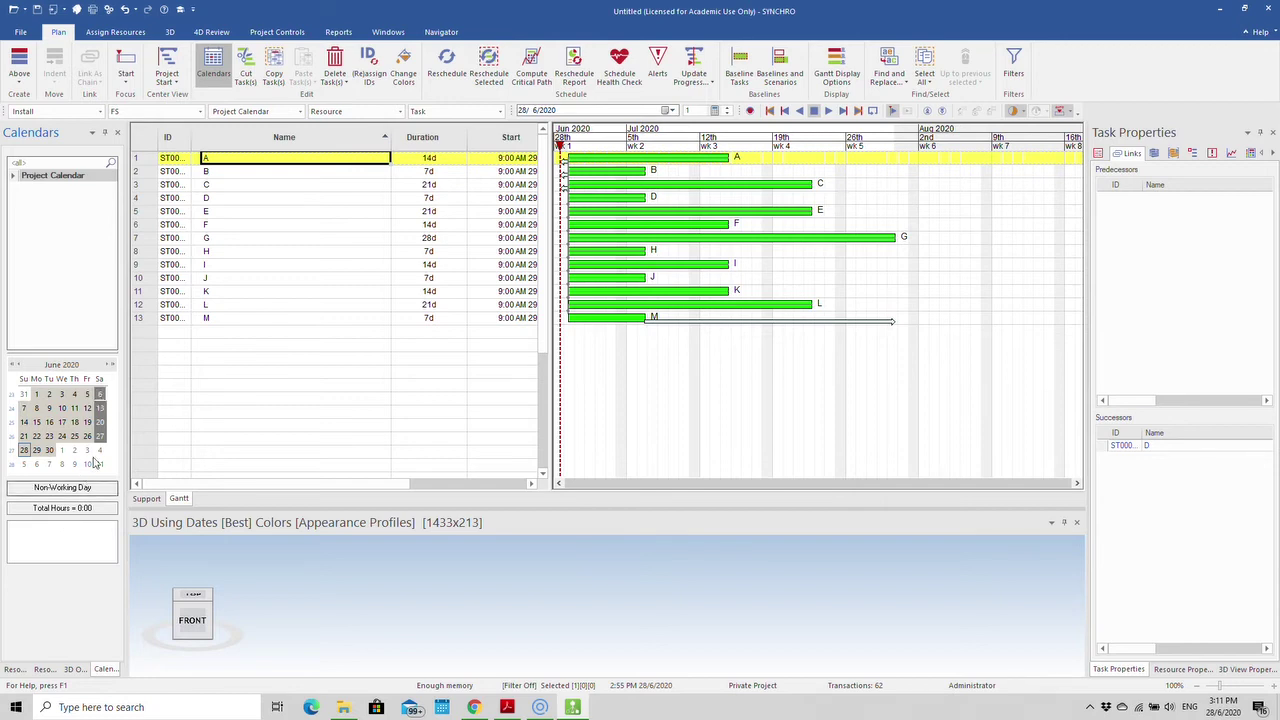
pyautogui.rightClick(100, 398)
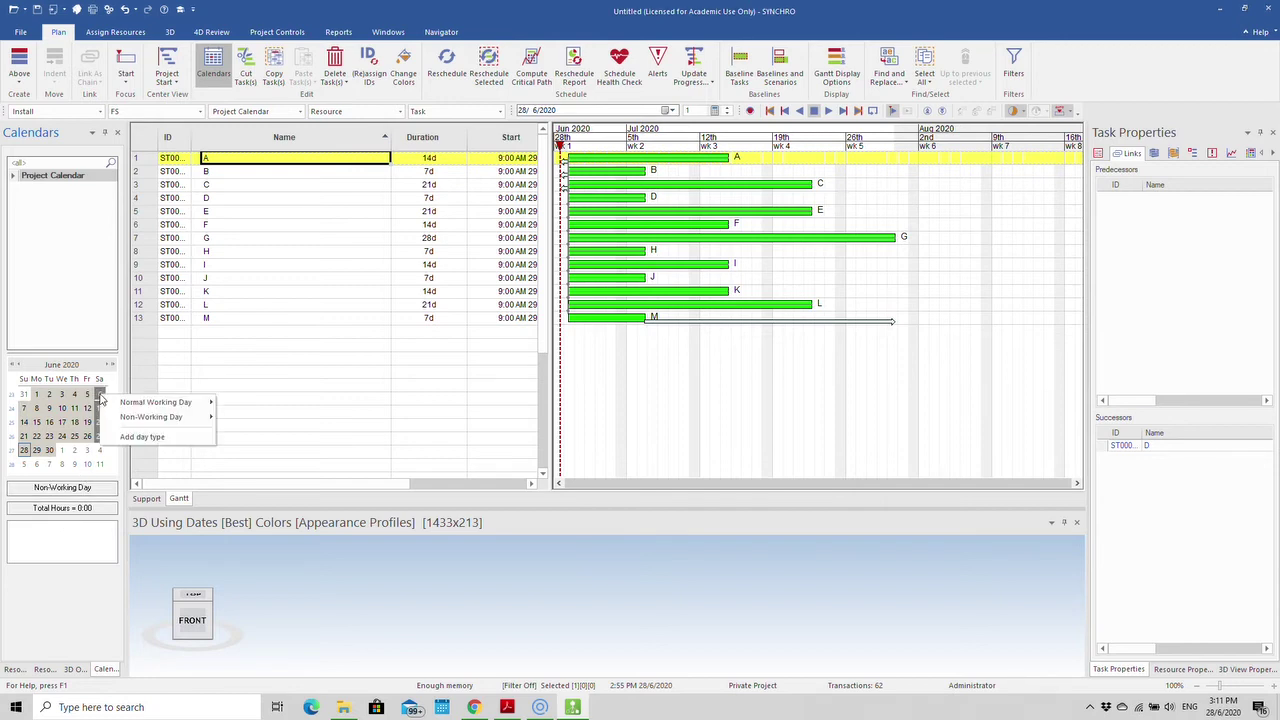
pyautogui.moveTo(127, 404)
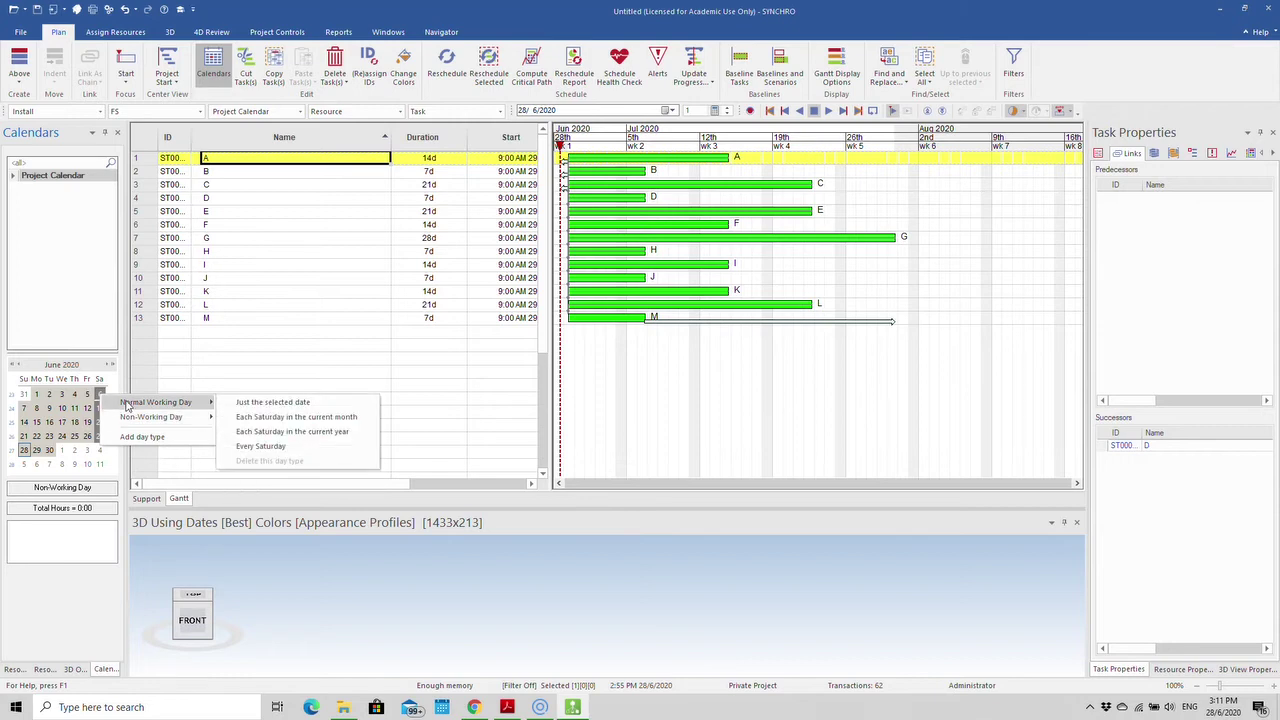
pyautogui.click(260, 446)
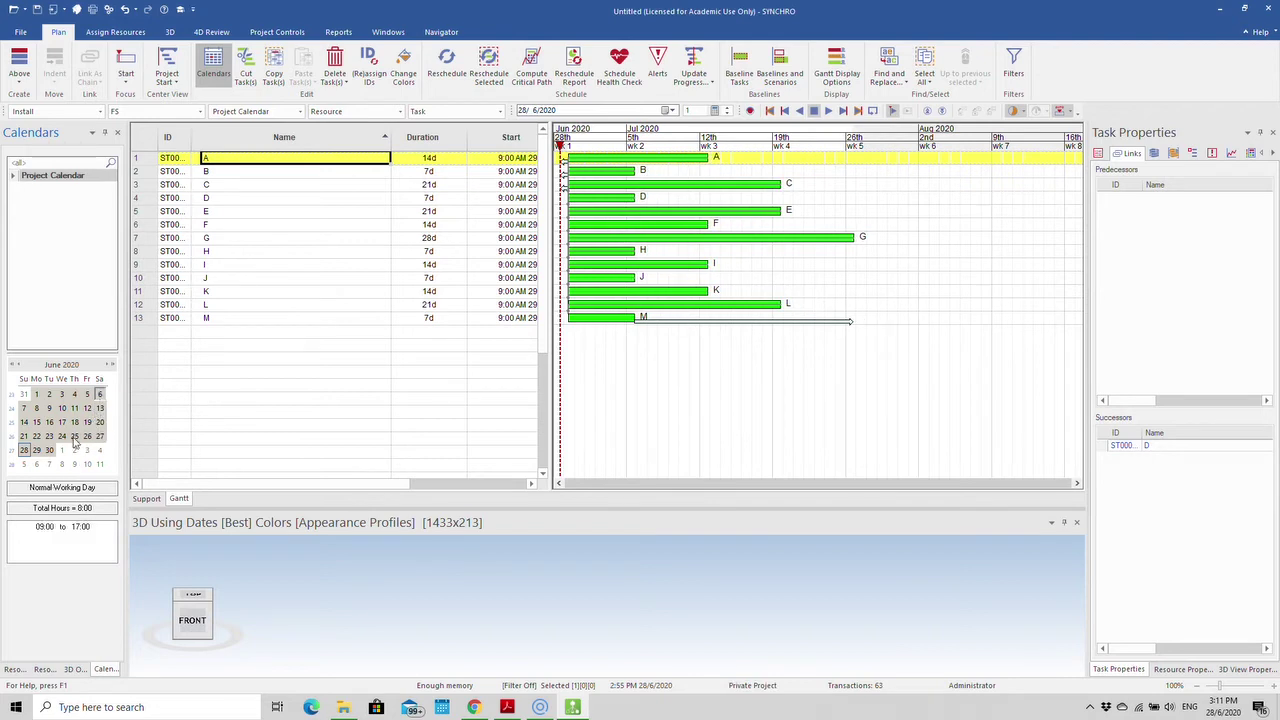
# Examine the start and finish dates of the tasks in the schedule table, beginning with task A.
pyautogui.click(36, 395)
pyautogui.hscroll(1, 394, 484)
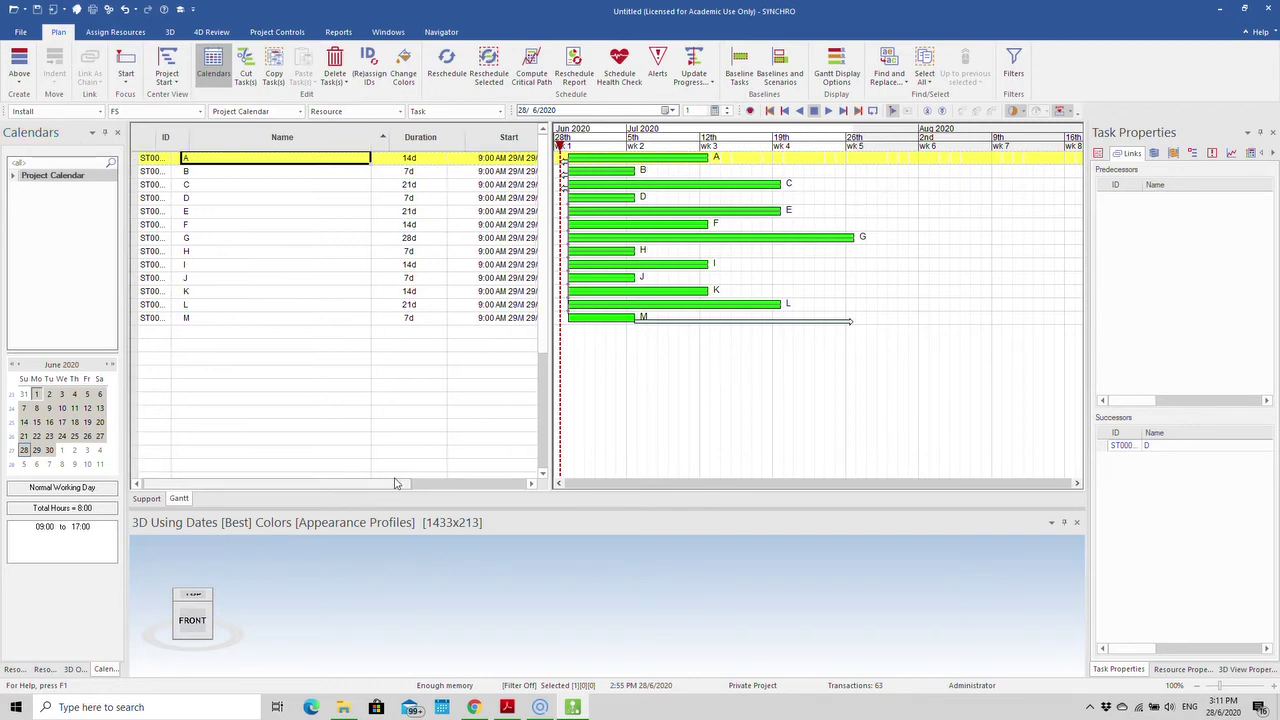
pyautogui.moveTo(394, 484); pyautogui.dragTo(480, 484)
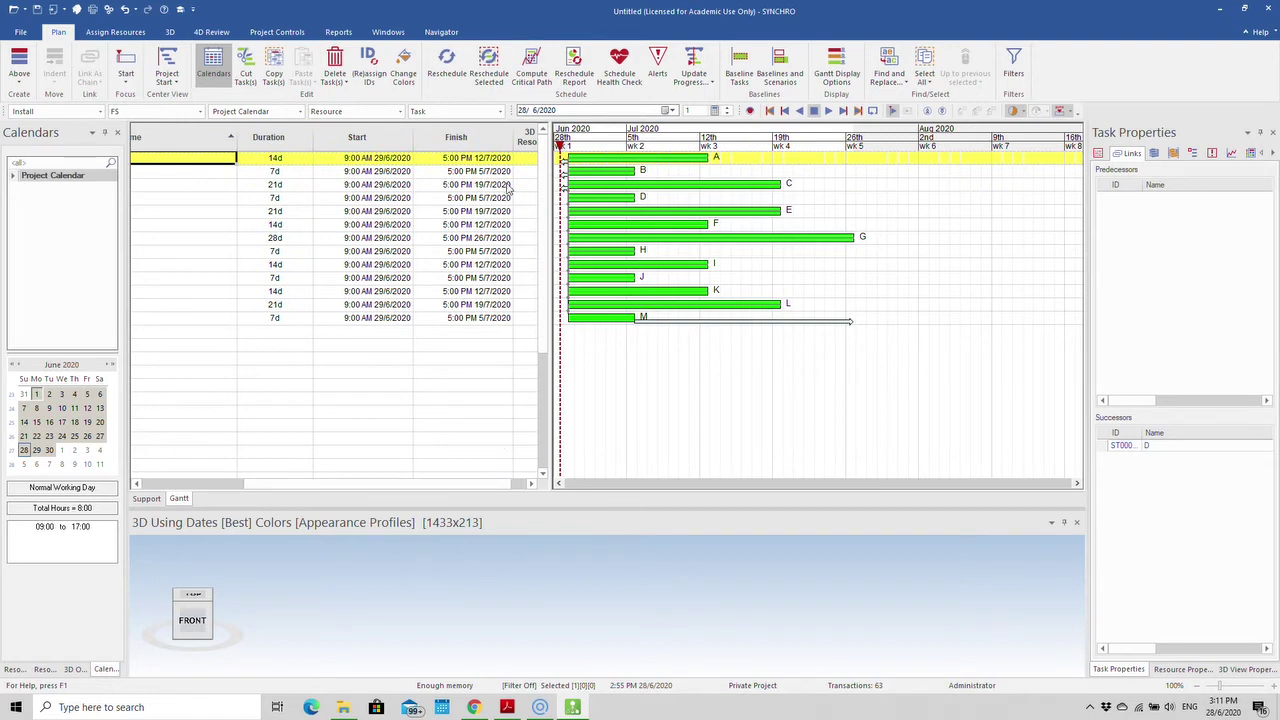
pyautogui.click(502, 160)
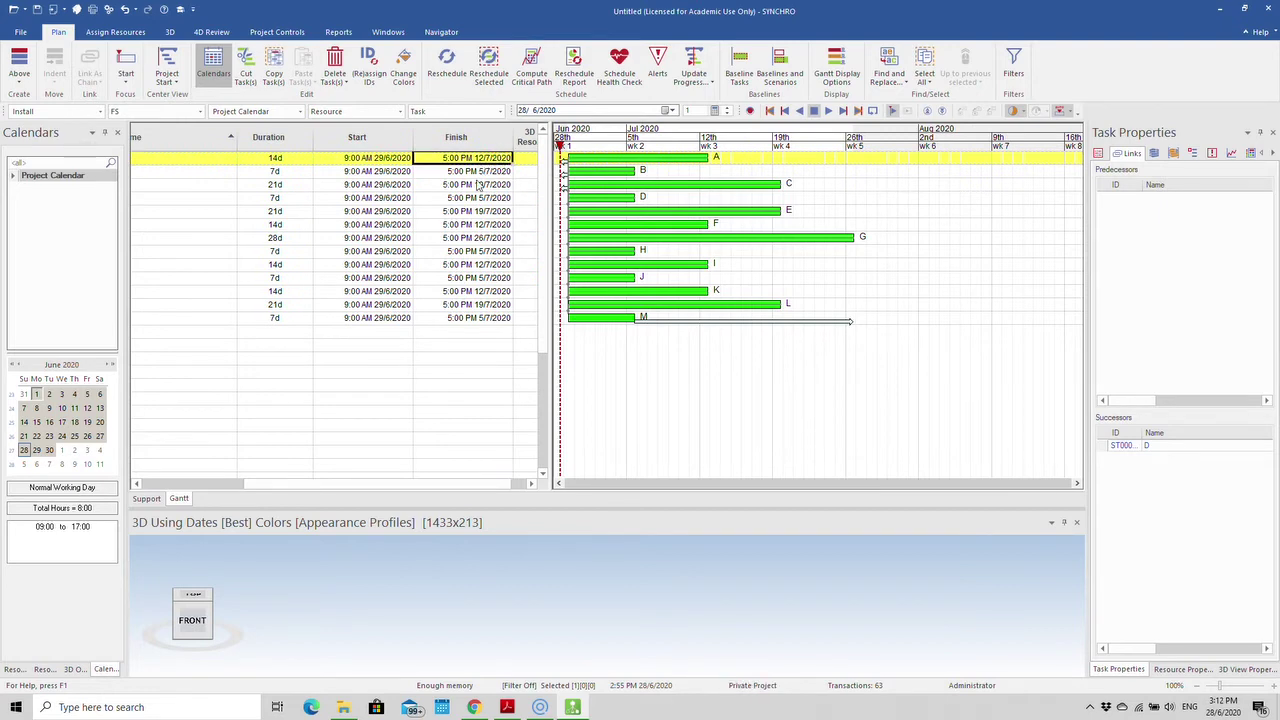
pyautogui.click(384, 162)
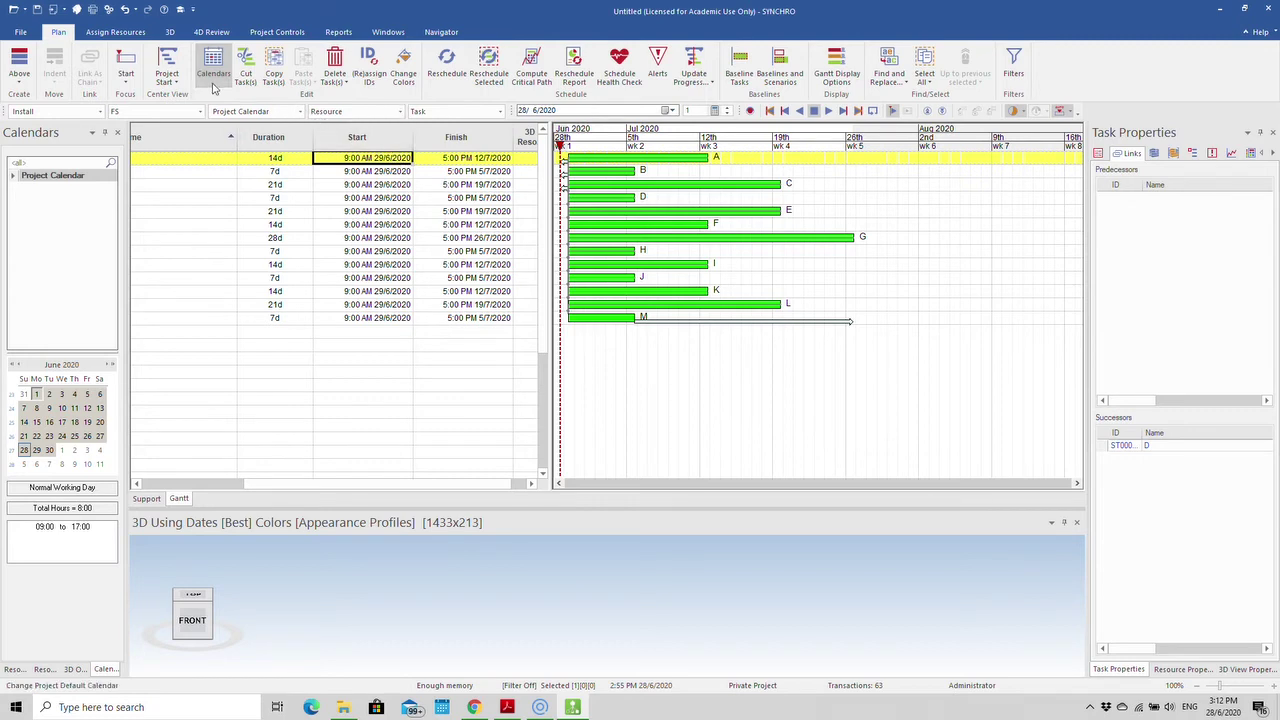
pyautogui.click(182, 86)
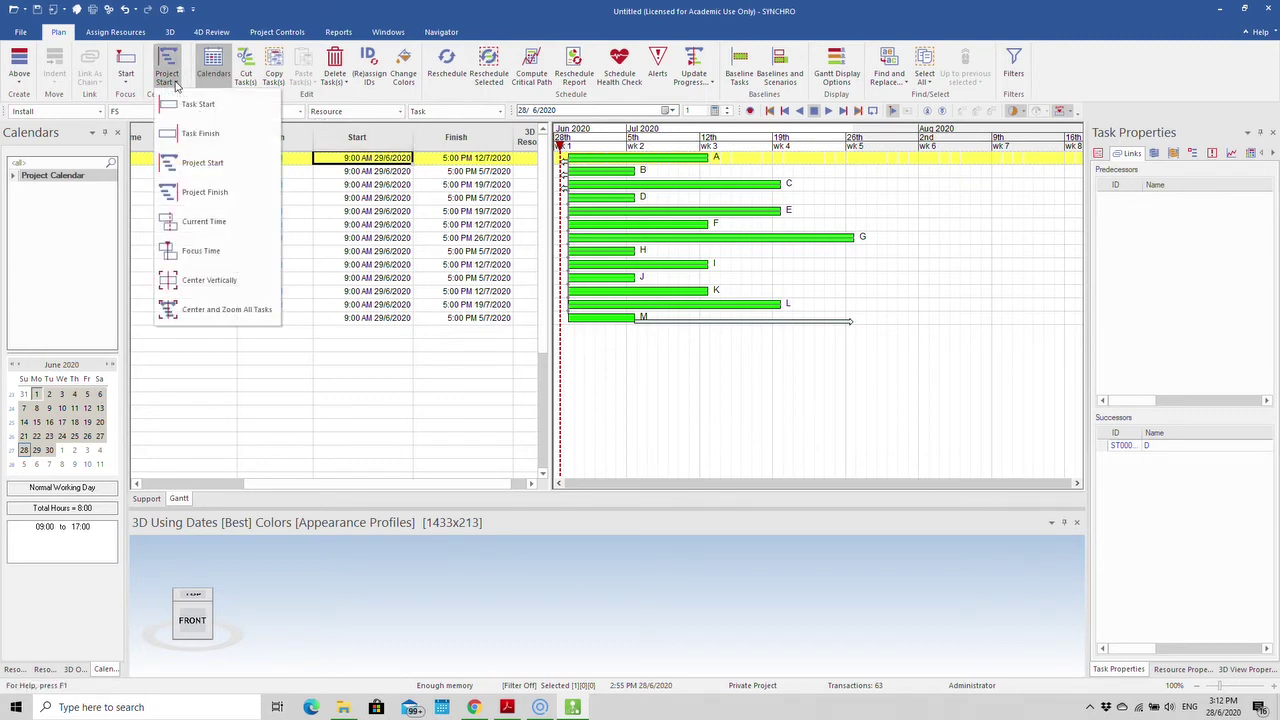
pyautogui.click(182, 86)
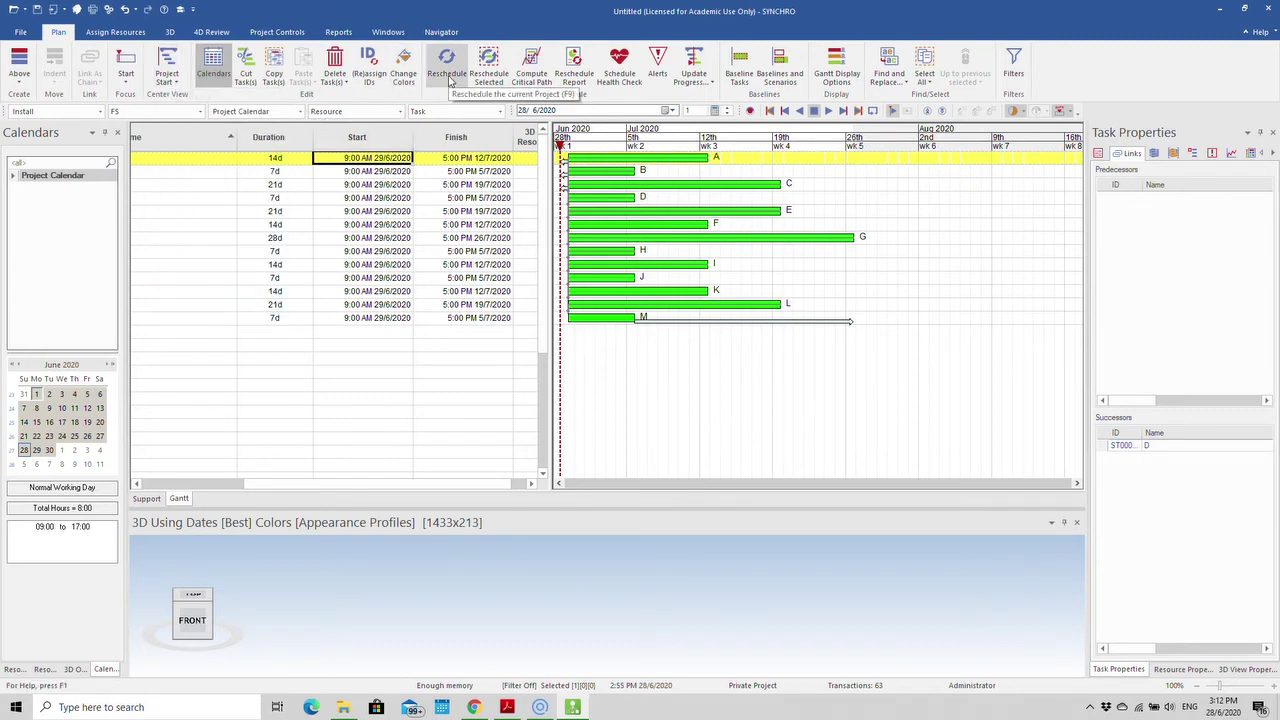
pyautogui.click(448, 76)
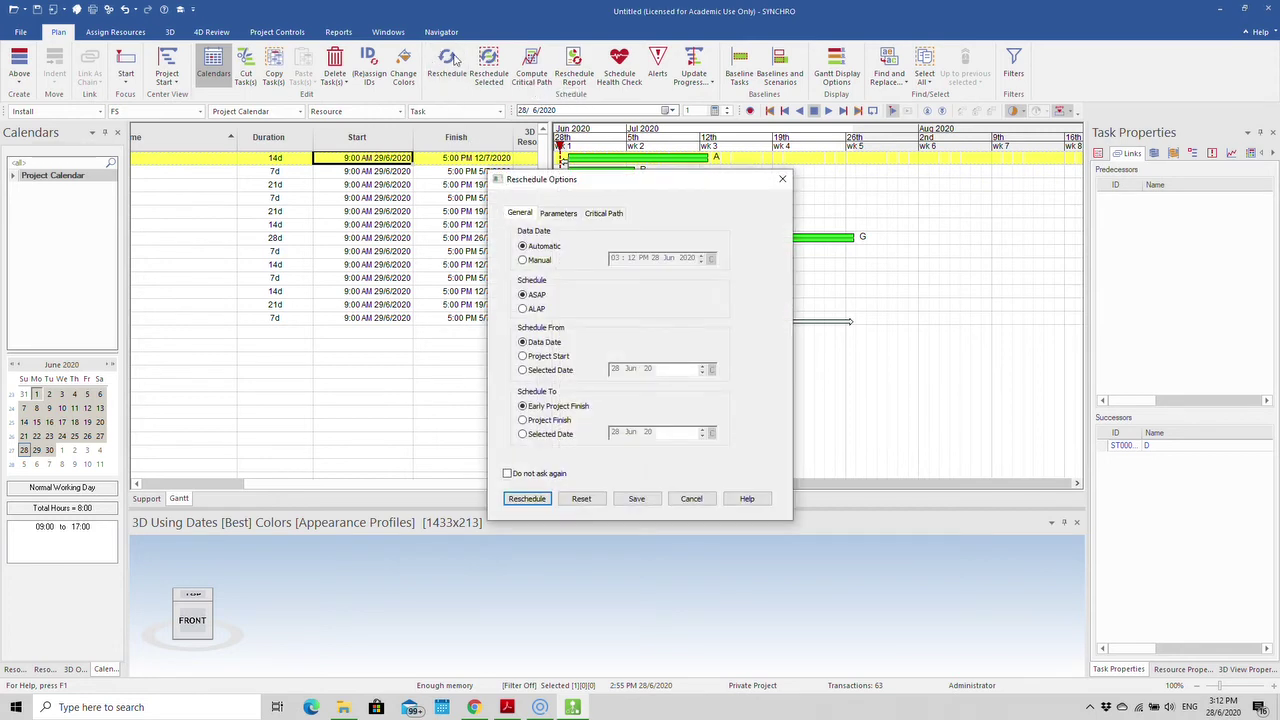
pyautogui.click(783, 180)
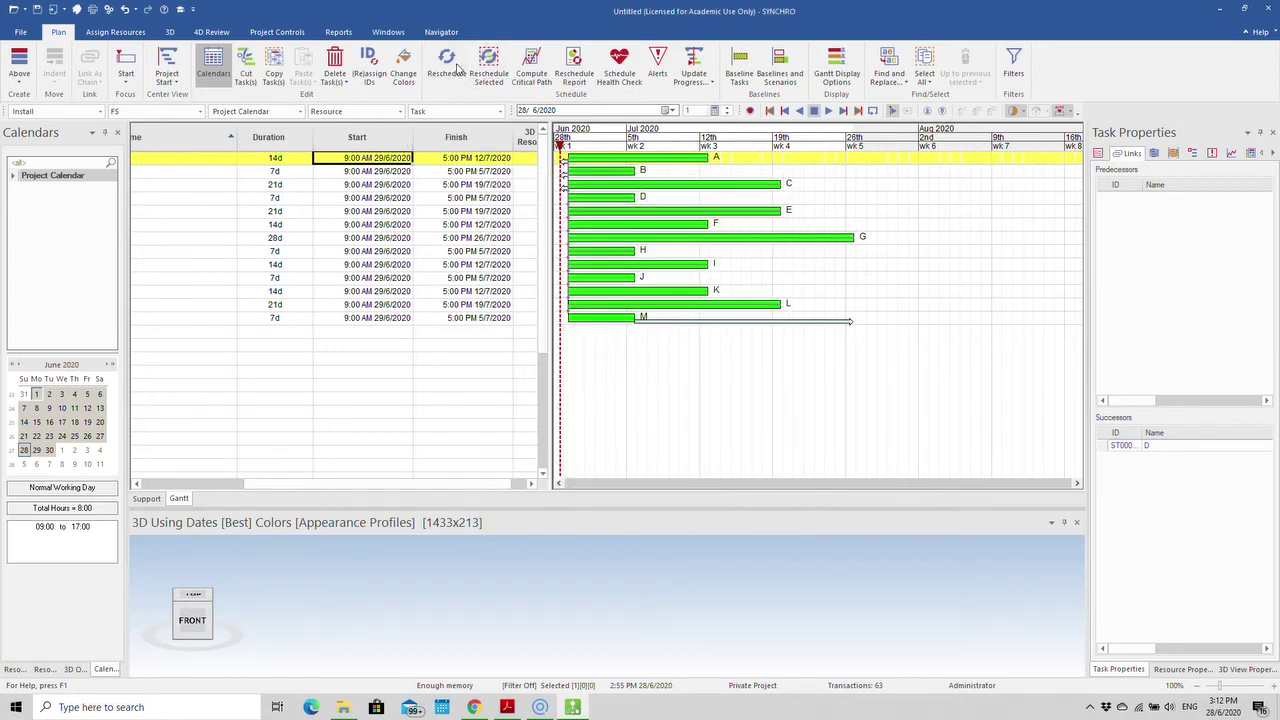
# In the reschedule options, set the data date manually to 1 December 2018 at 09:00 AM.
pyautogui.click(452, 68)
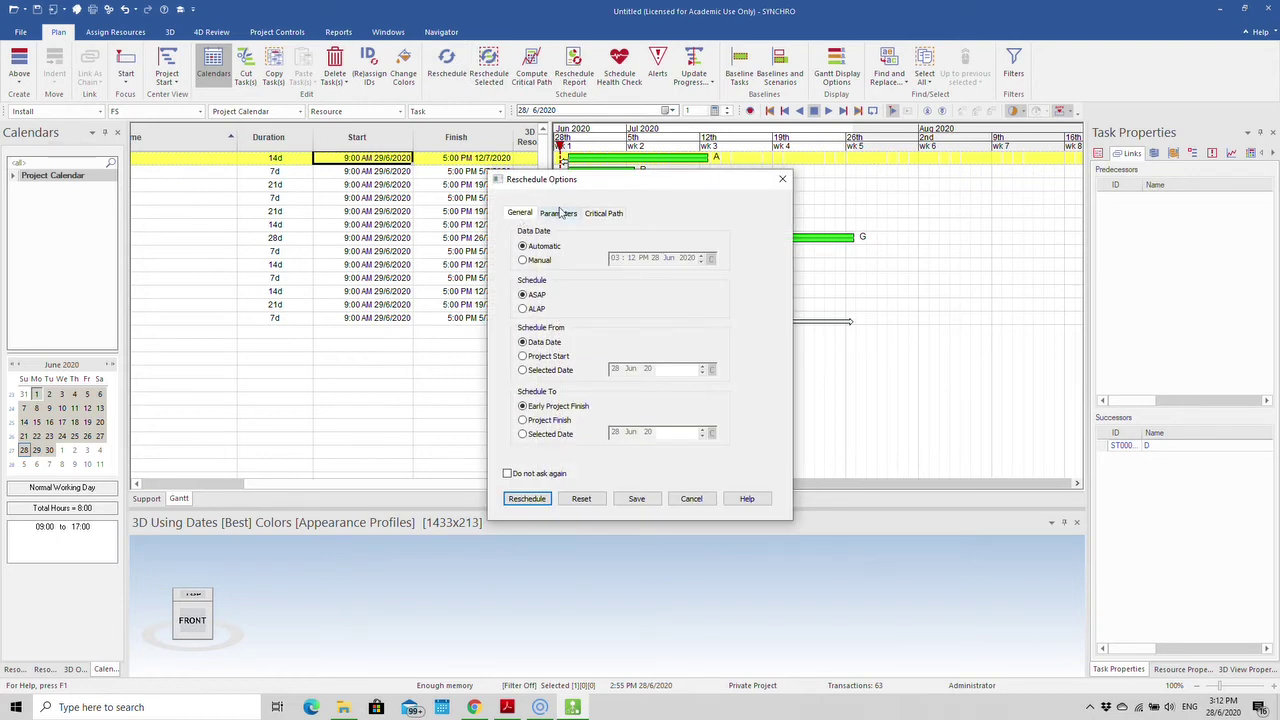
pyautogui.click(600, 215)
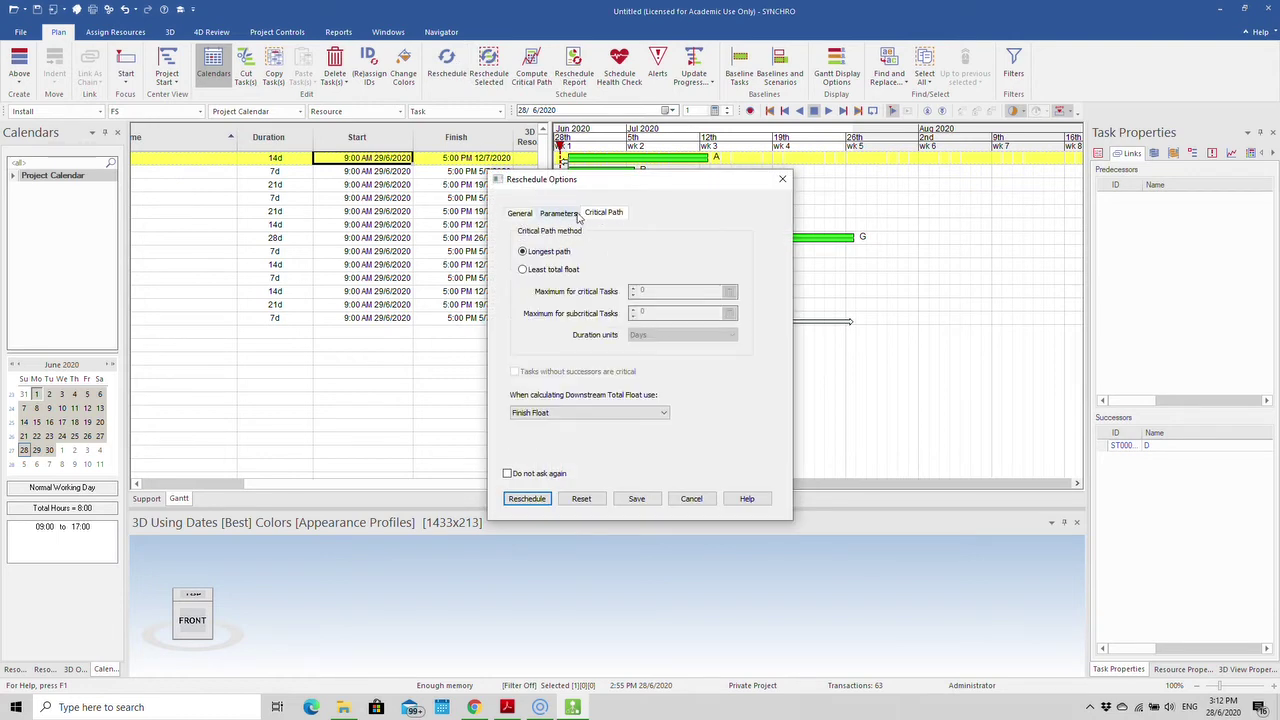
pyautogui.click(562, 214)
pyautogui.click(517, 216)
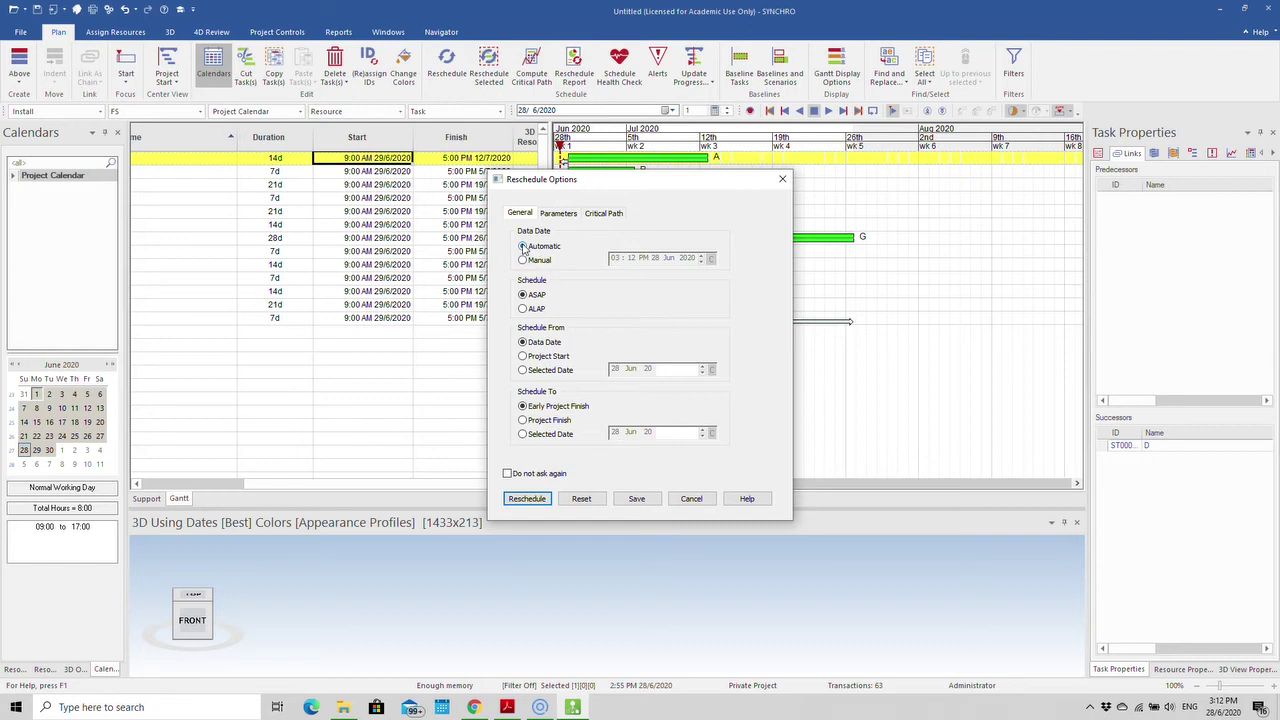
pyautogui.click(523, 261)
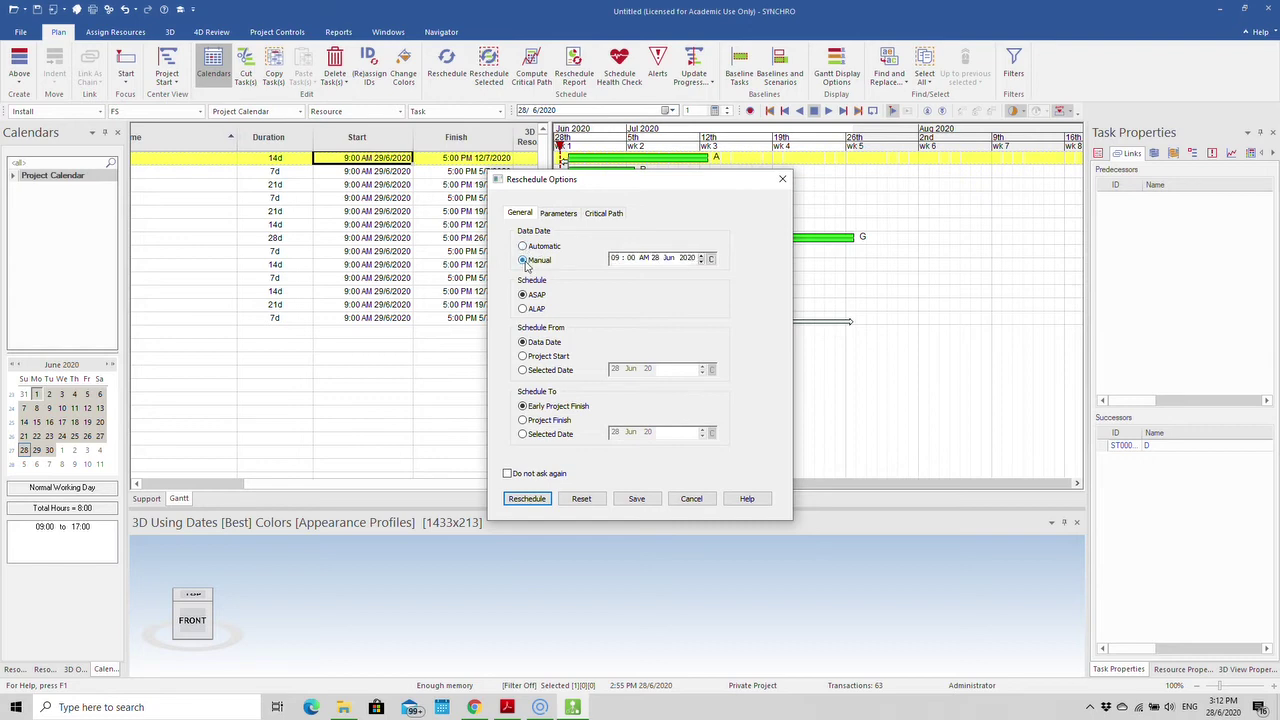
pyautogui.click(712, 262)
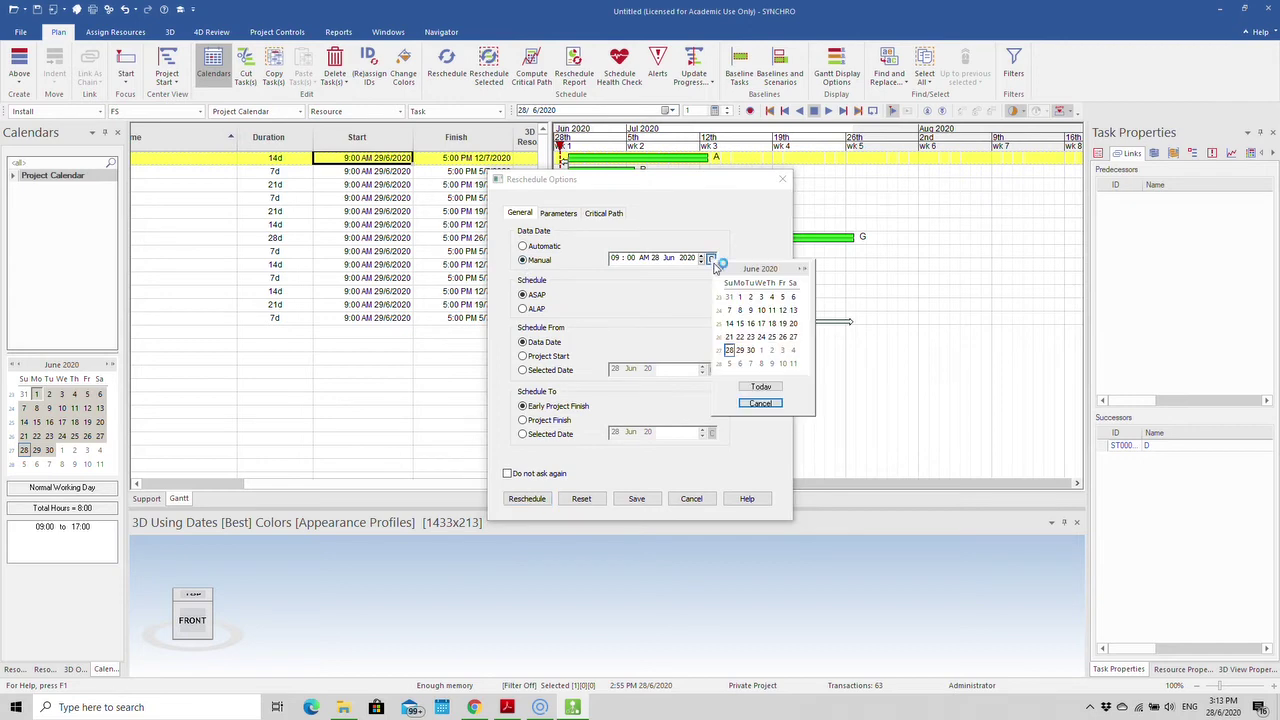
pyautogui.click(721, 270)
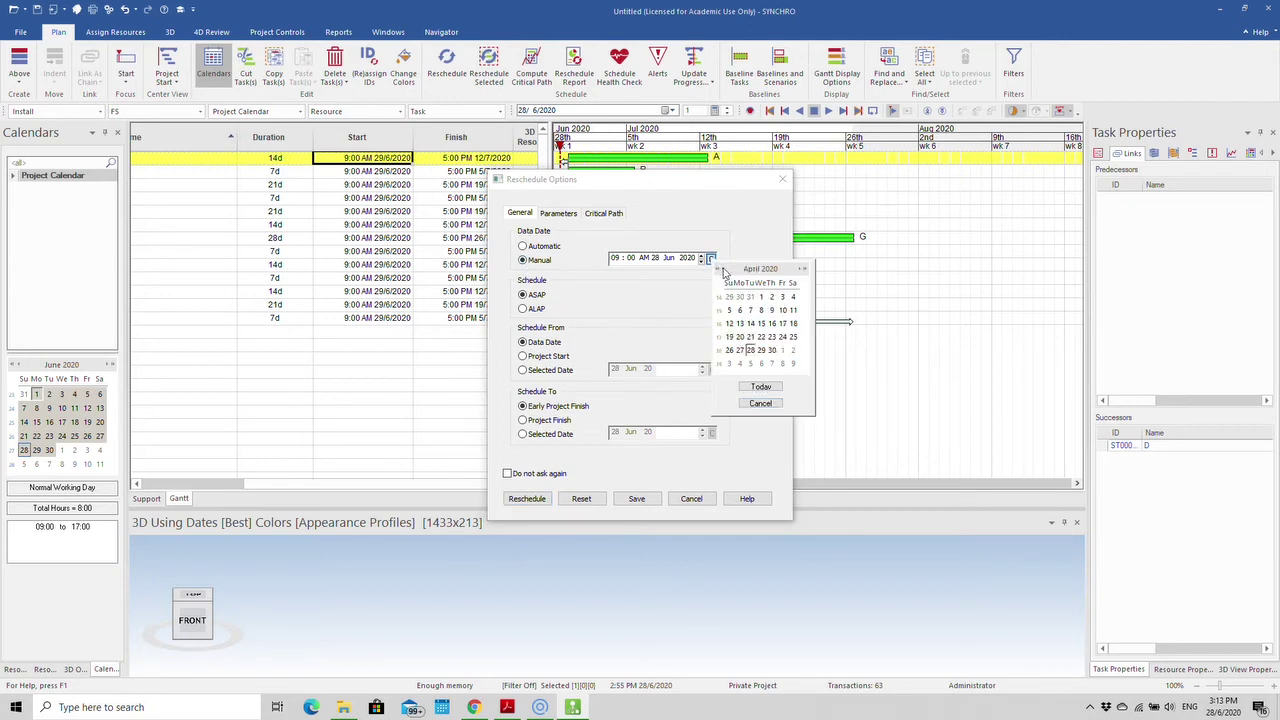
pyautogui.click(721, 270)
pyautogui.click(721, 270)
pyautogui.click(721, 270)
pyautogui.click(721, 270)
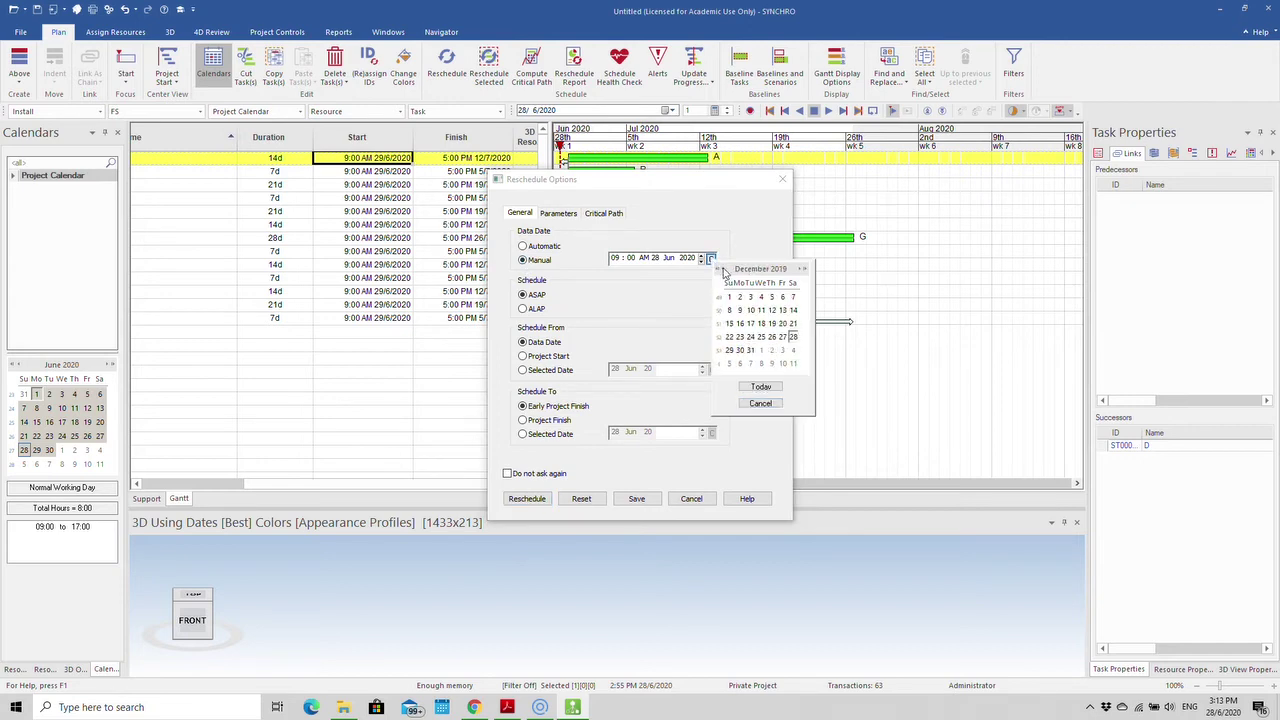
pyautogui.click(721, 270)
pyautogui.click(721, 270)
pyautogui.click(721, 270)
pyautogui.click(721, 270)
pyautogui.click(721, 270)
pyautogui.click(721, 270)
pyautogui.click(721, 270)
pyautogui.click(721, 270)
pyautogui.click(721, 270)
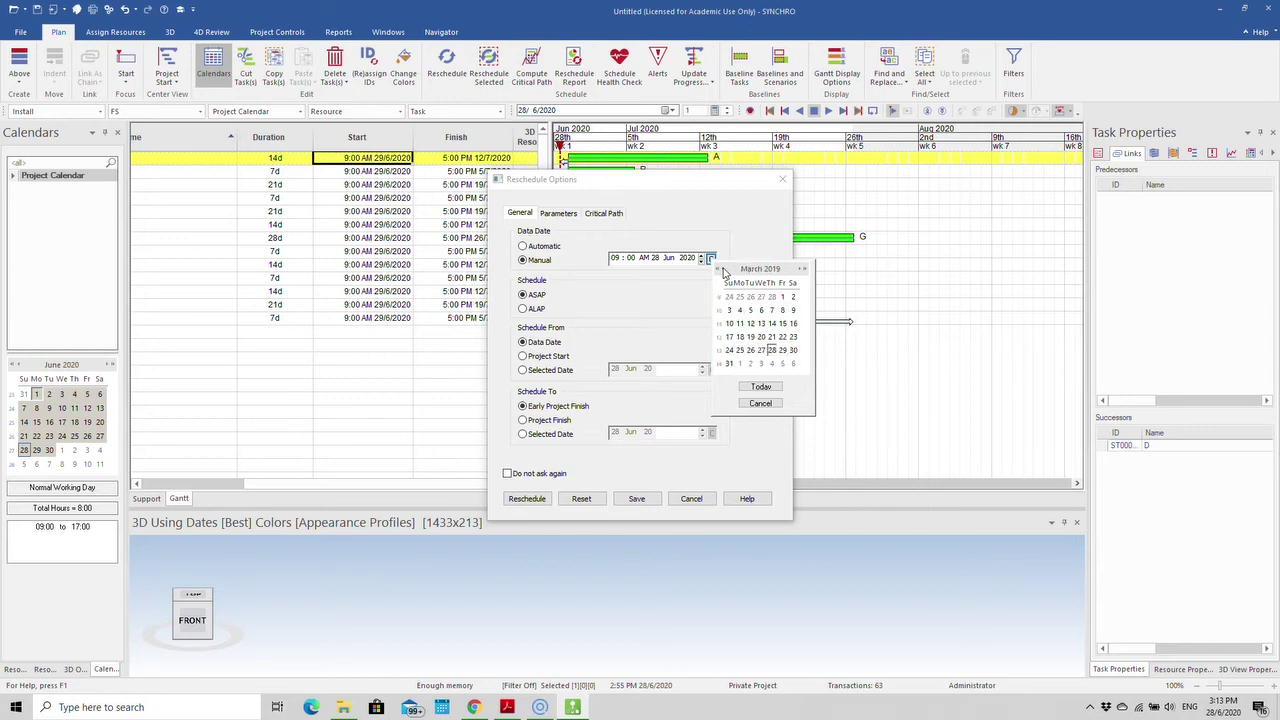
pyautogui.click(721, 270)
pyautogui.click(721, 270)
pyautogui.click(721, 270)
pyautogui.click(794, 299)
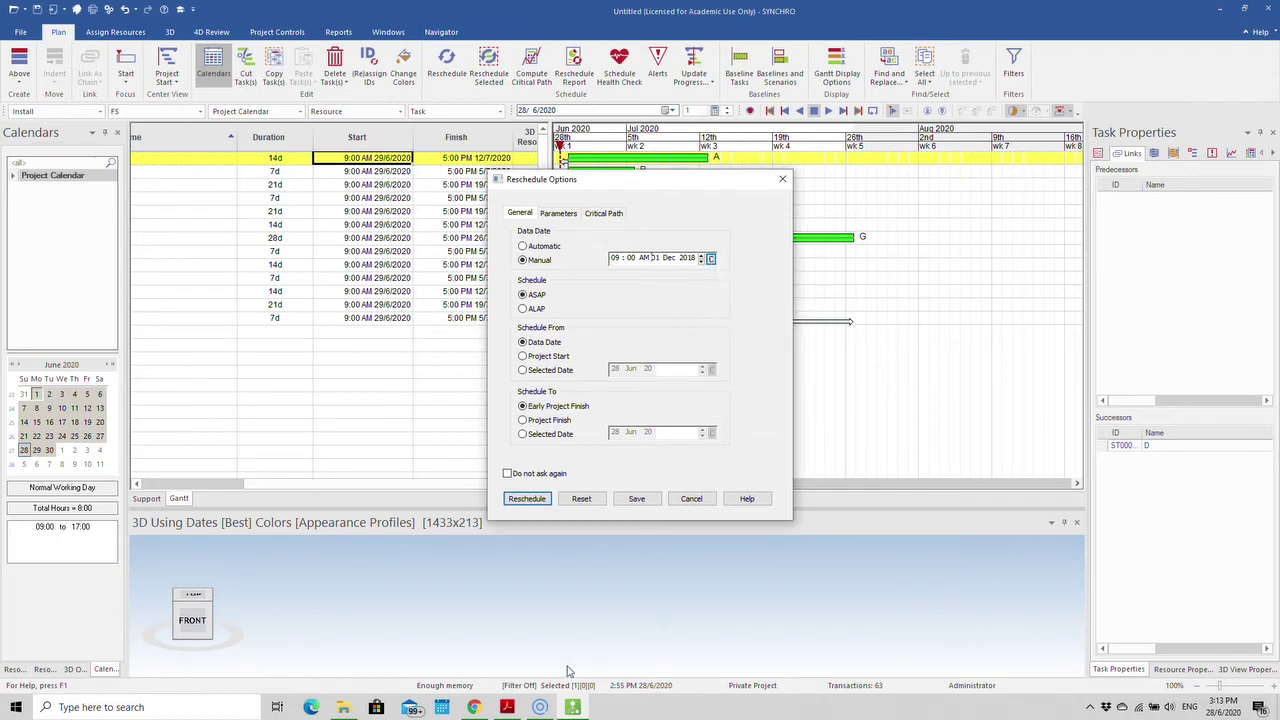
# Check the required project start date in question e of Tugasan 2.pdf and return to the reschedule options.
pyautogui.click(510, 707)
pyautogui.scroll(1, 508, 600)
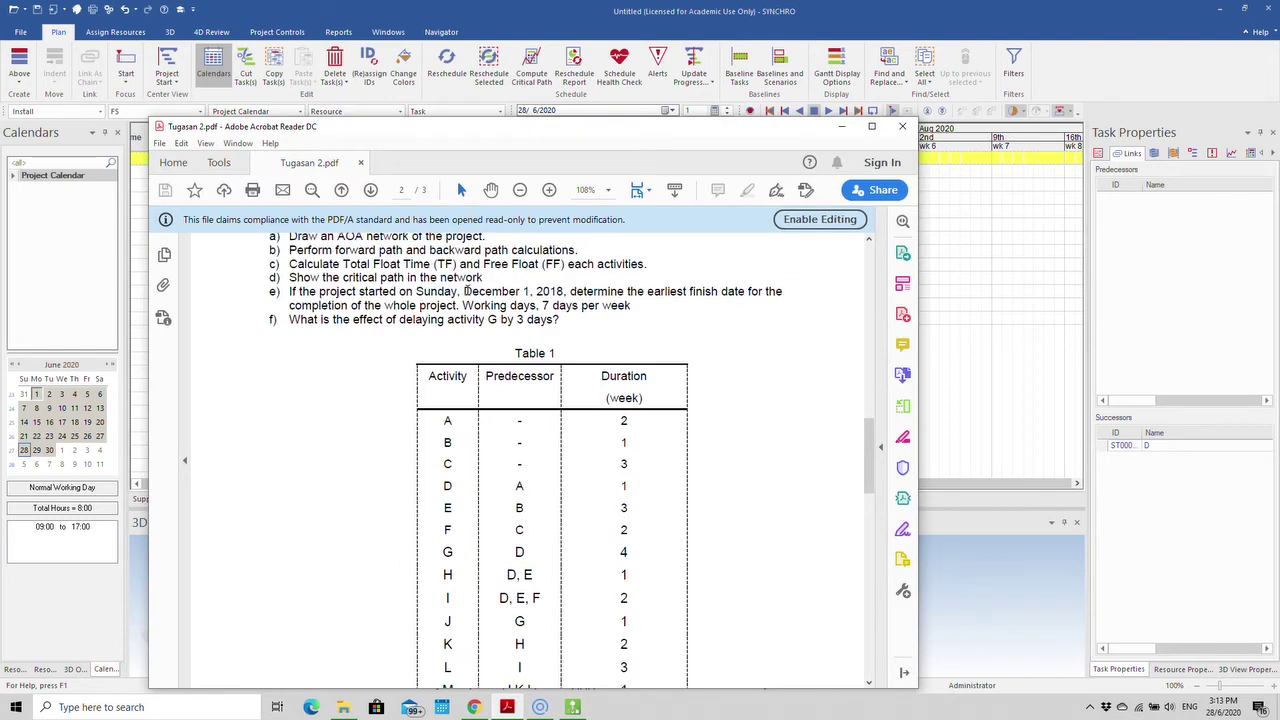
pyautogui.moveTo(464, 291); pyautogui.dragTo(563, 291)
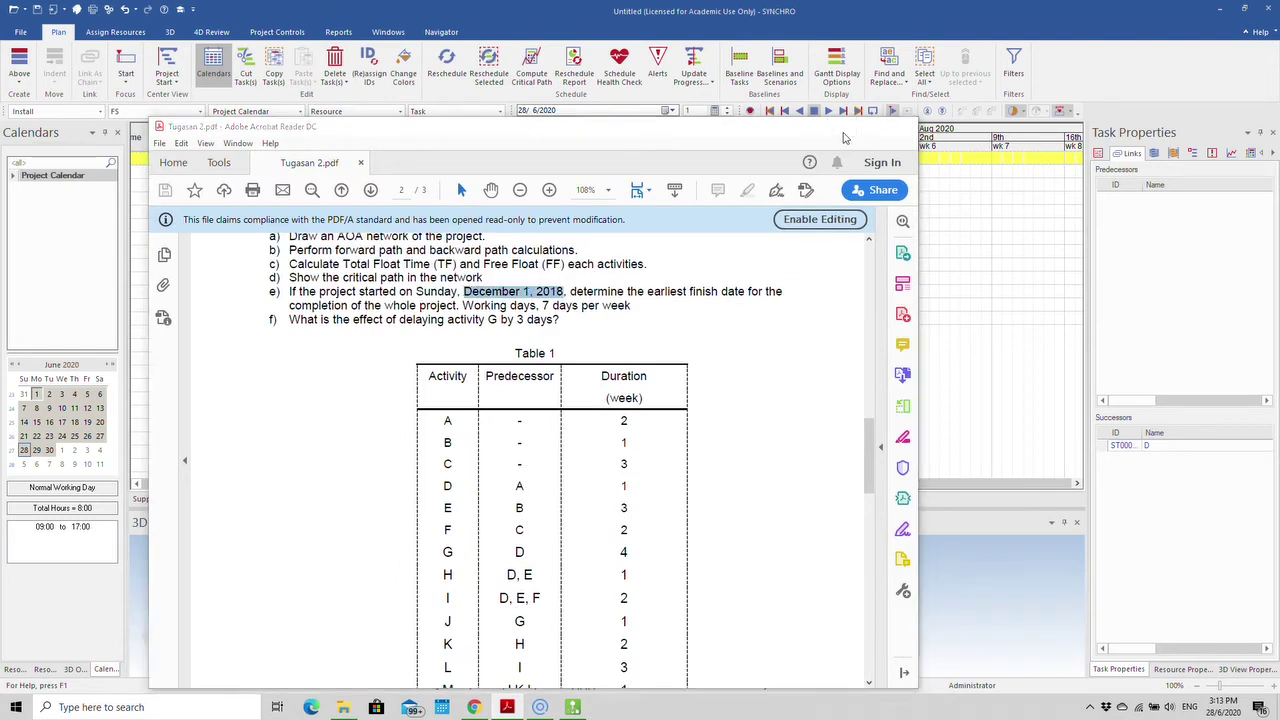
pyautogui.click(841, 126)
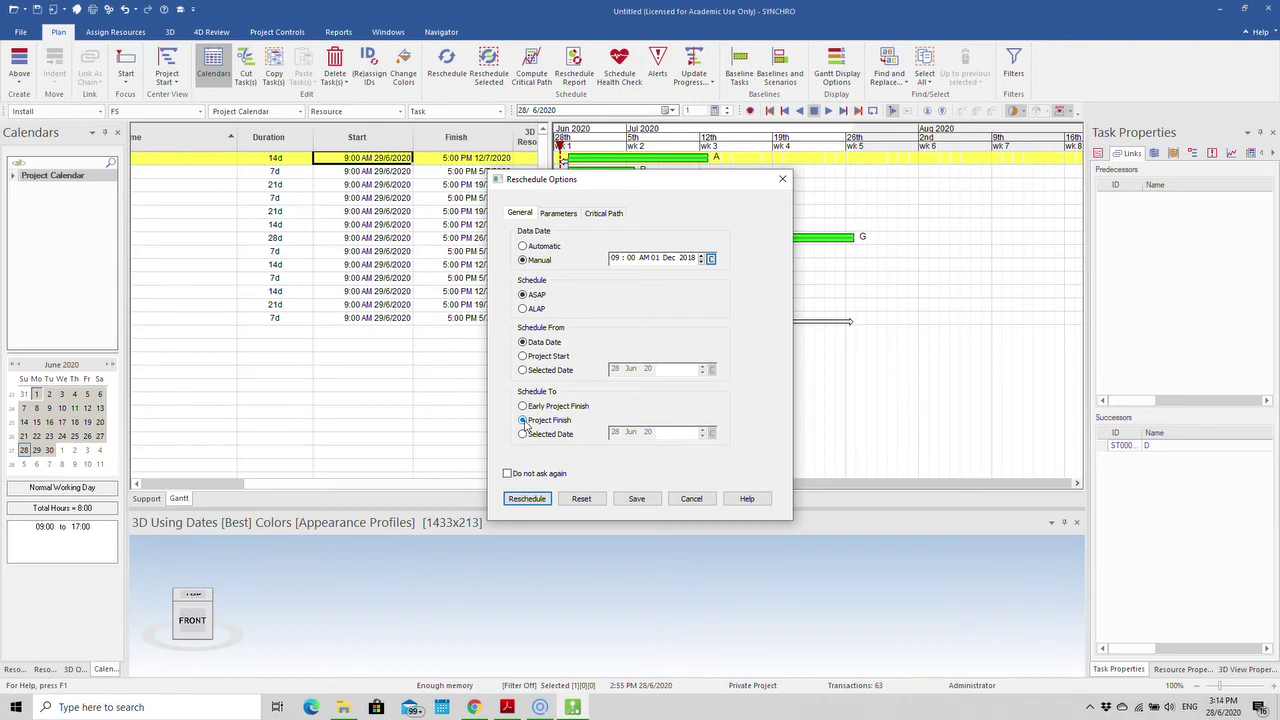
# Reschedule the project ASAP from the data date to Project Finish and review the linked task bars in the Gantt chart.
pyautogui.click(528, 500)
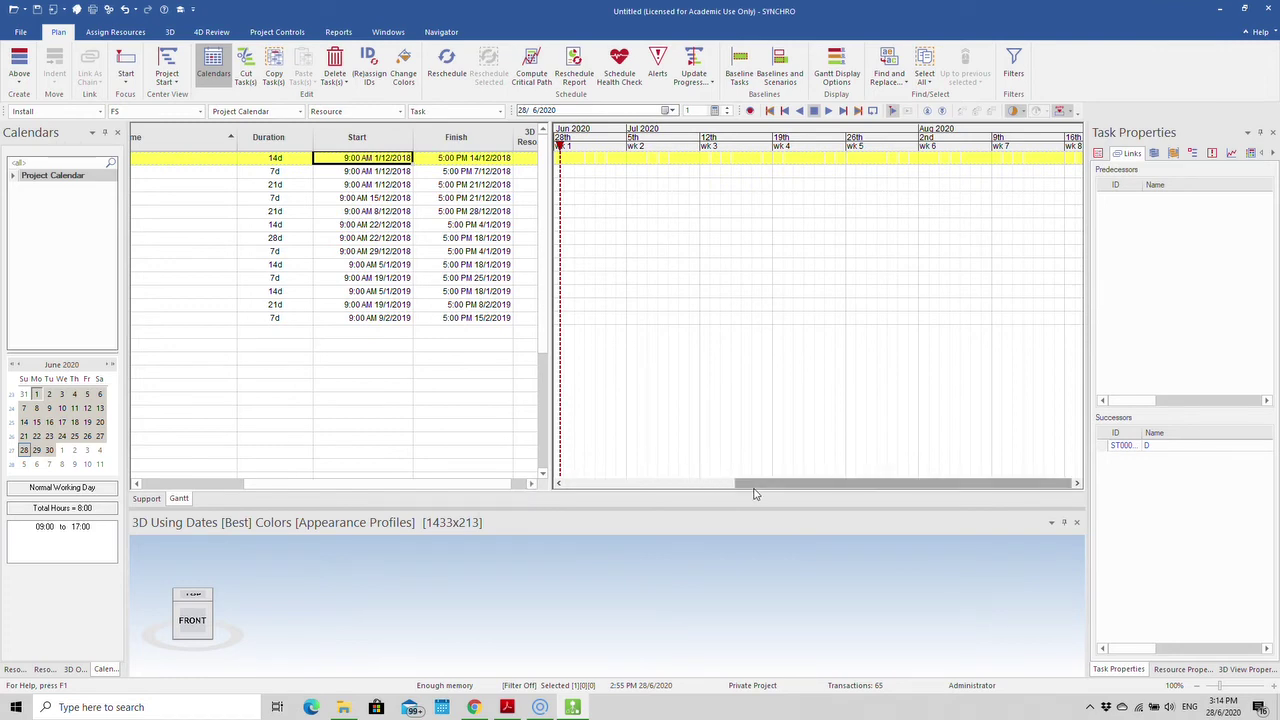
pyautogui.moveTo(755, 492); pyautogui.dragTo(570, 485)
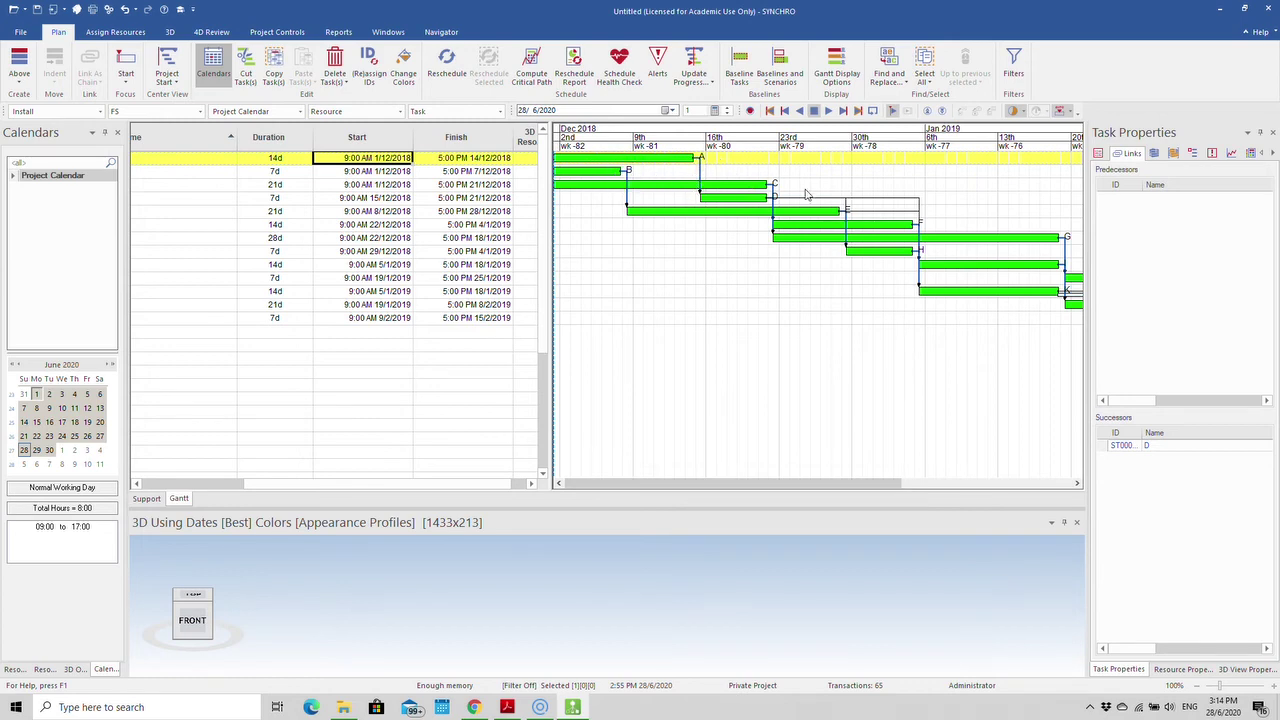
pyautogui.moveTo(828, 483); pyautogui.dragTo(1076, 483)
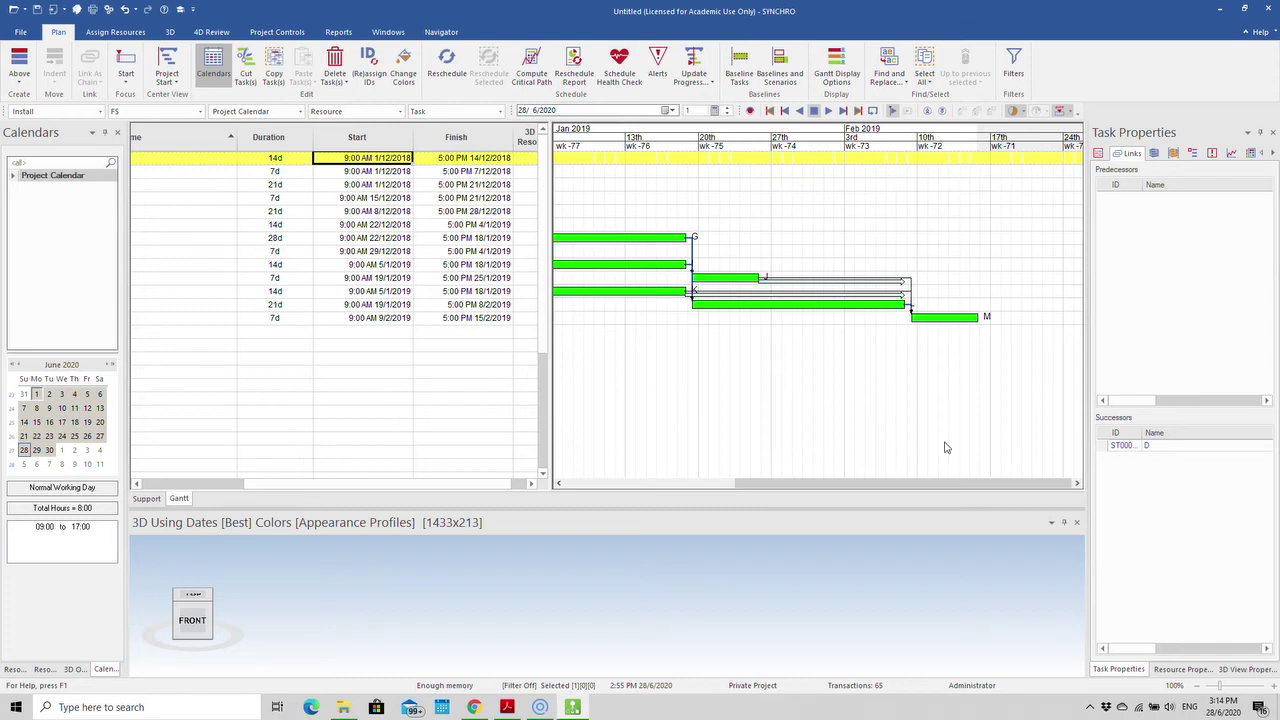
pyautogui.moveTo(944, 483); pyautogui.dragTo(585, 482)
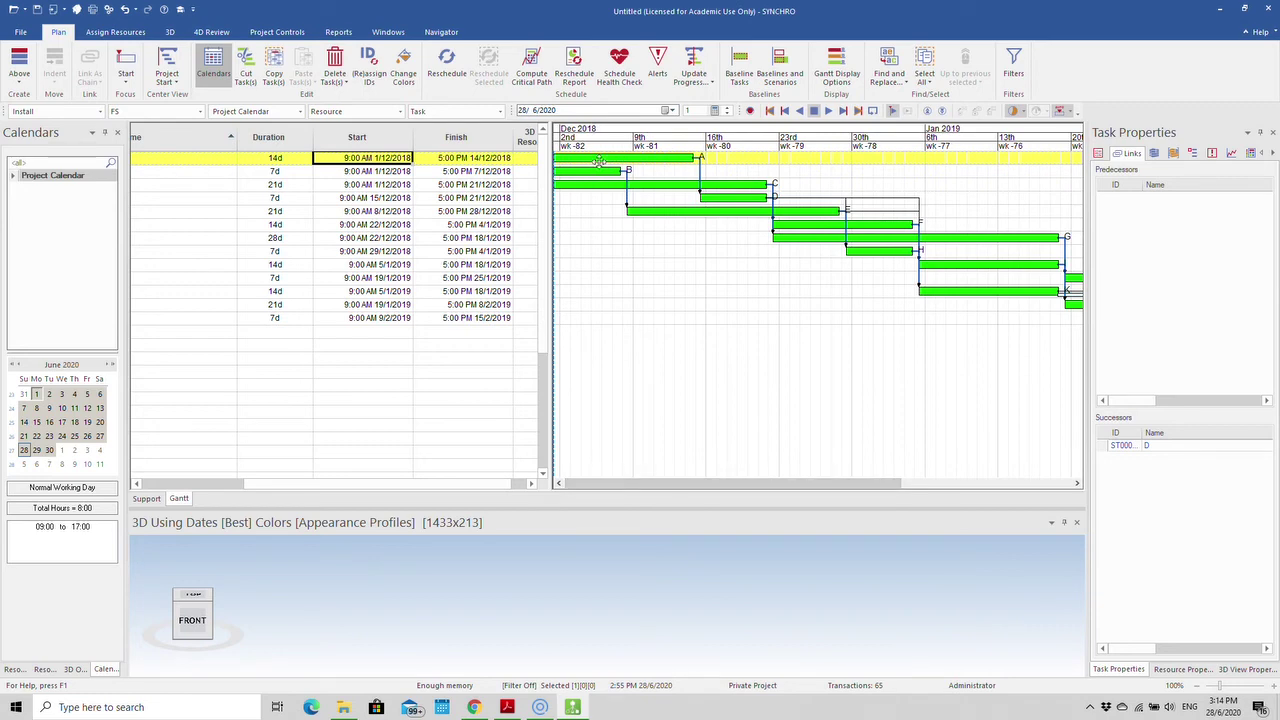
pyautogui.moveTo(590, 183); pyautogui.dragTo(734, 248)
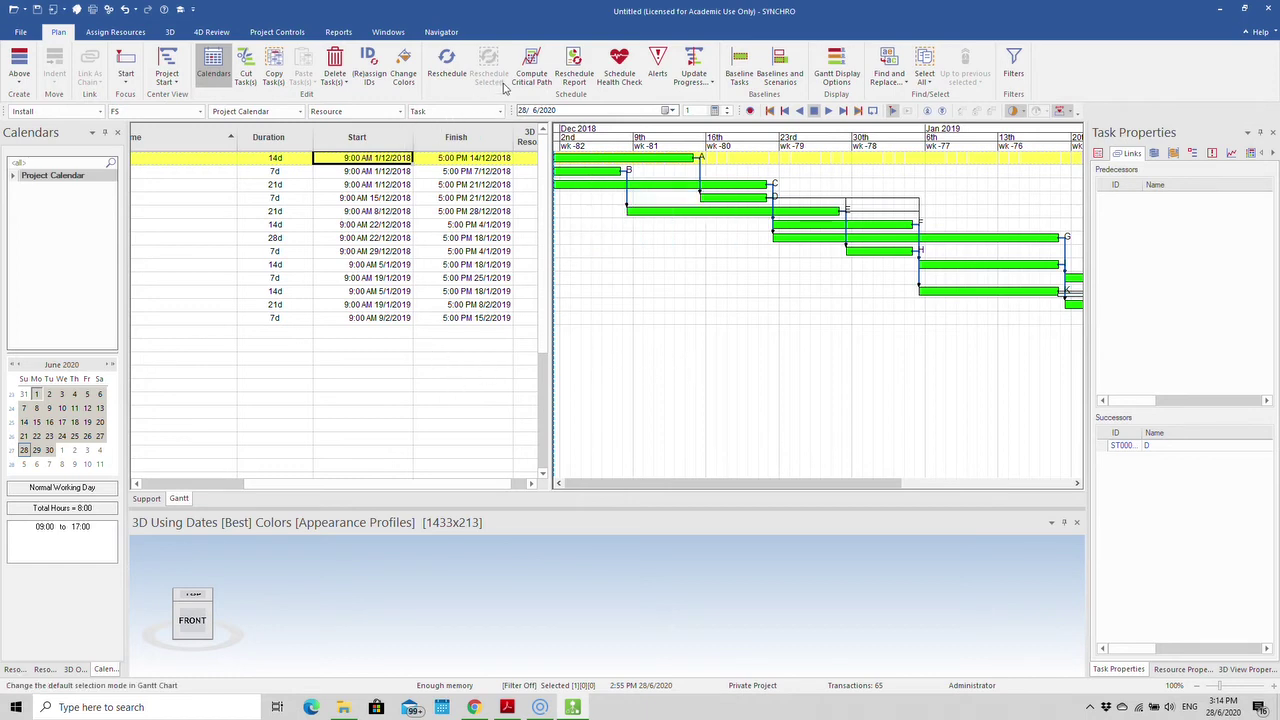
# Compute the project's critical path and review the critical tasks in the Gantt chart through task M.
pyautogui.click(533, 64)
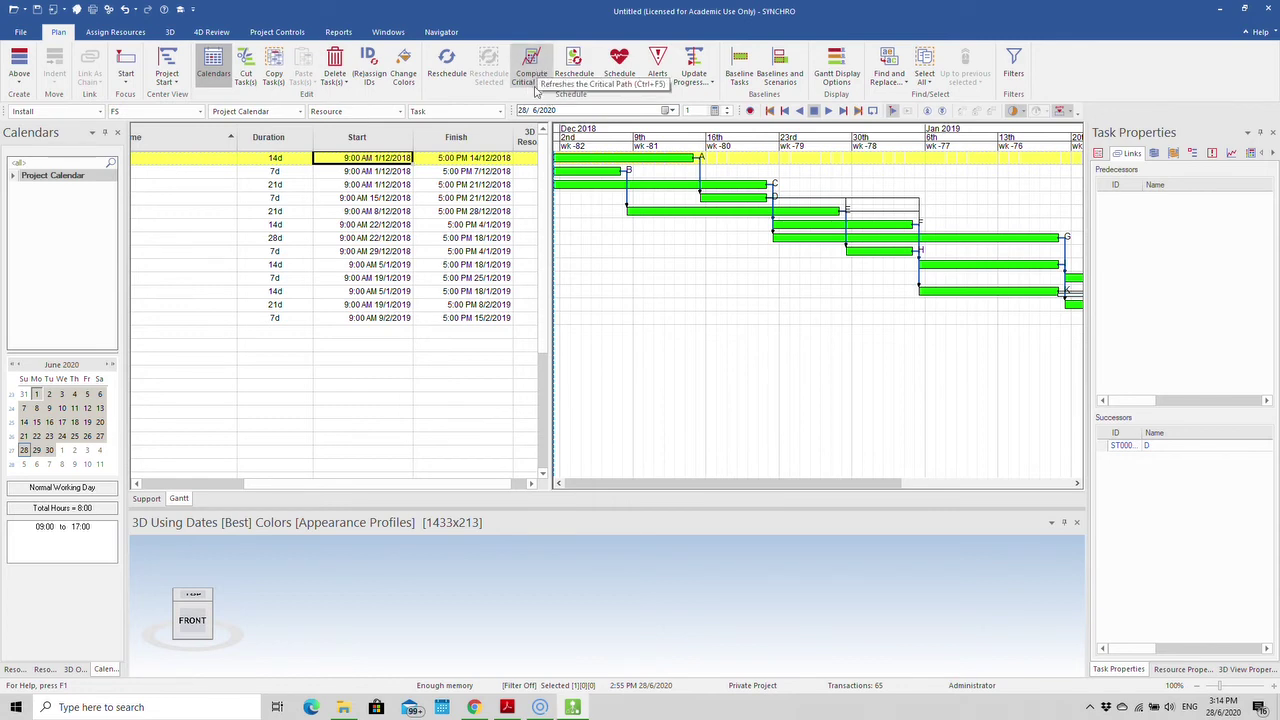
pyautogui.click(540, 75)
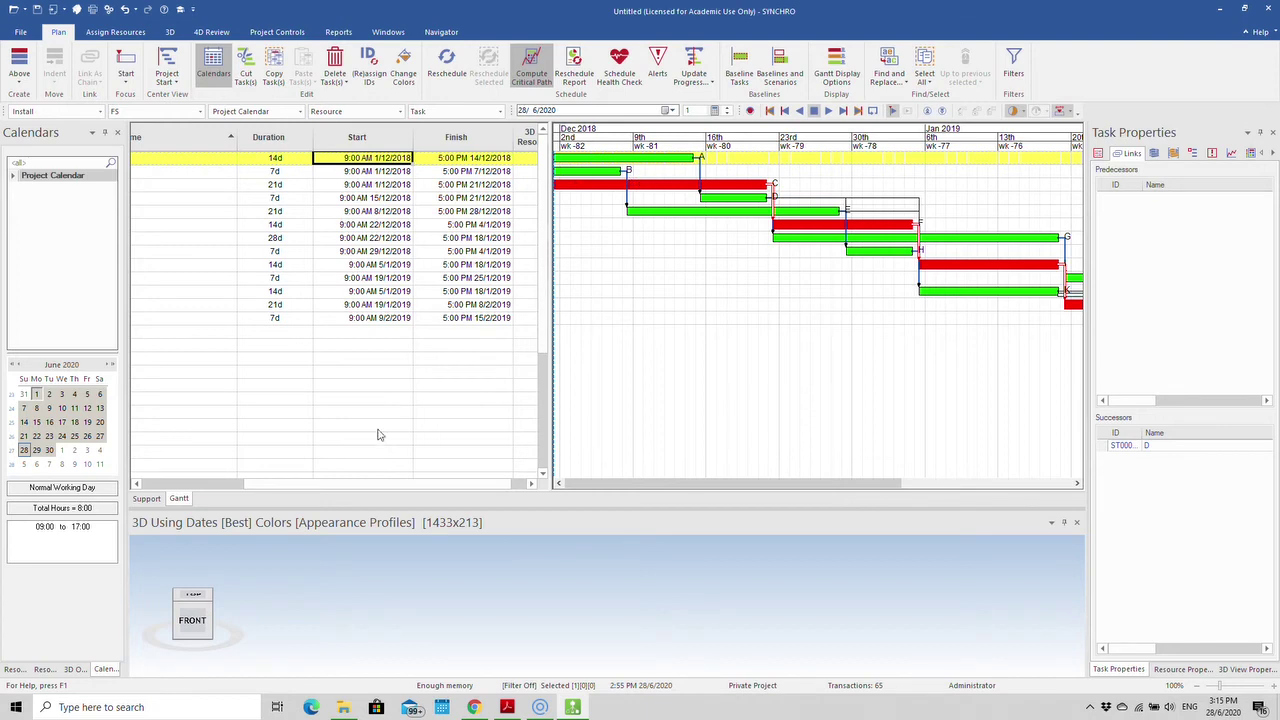
pyautogui.moveTo(336, 488); pyautogui.dragTo(223, 482)
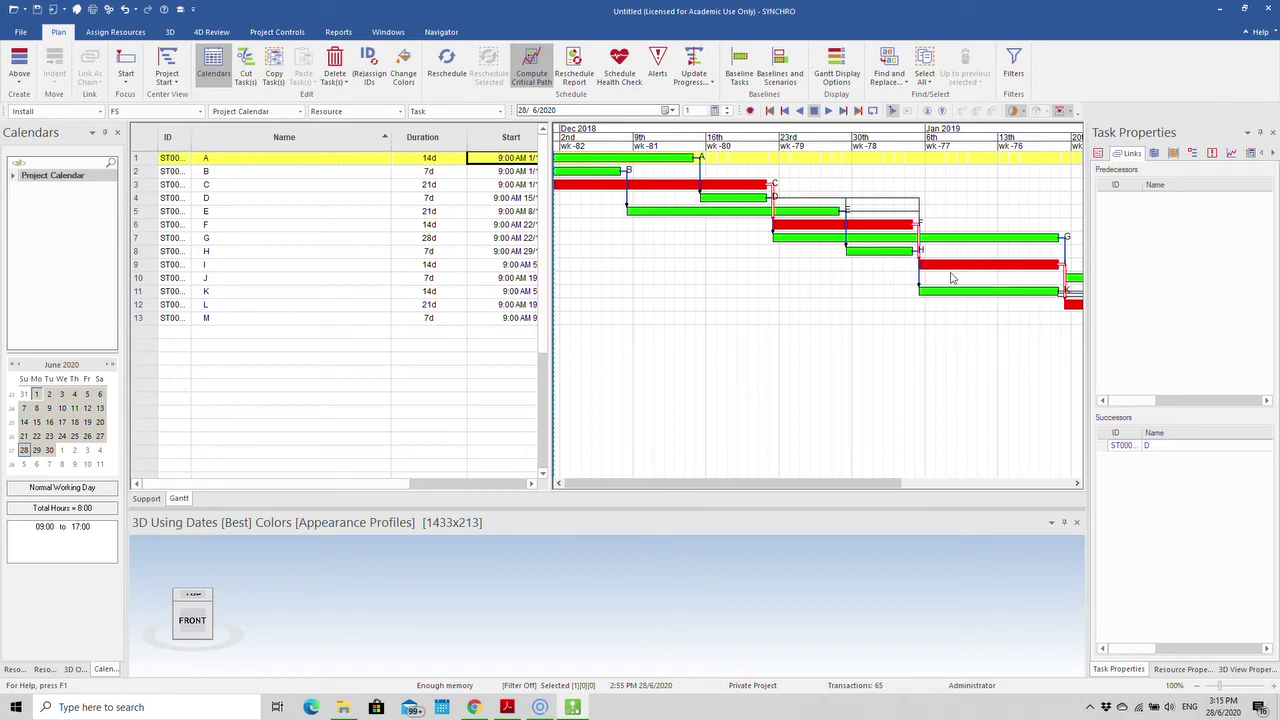
pyautogui.moveTo(896, 484); pyautogui.dragTo(1080, 478)
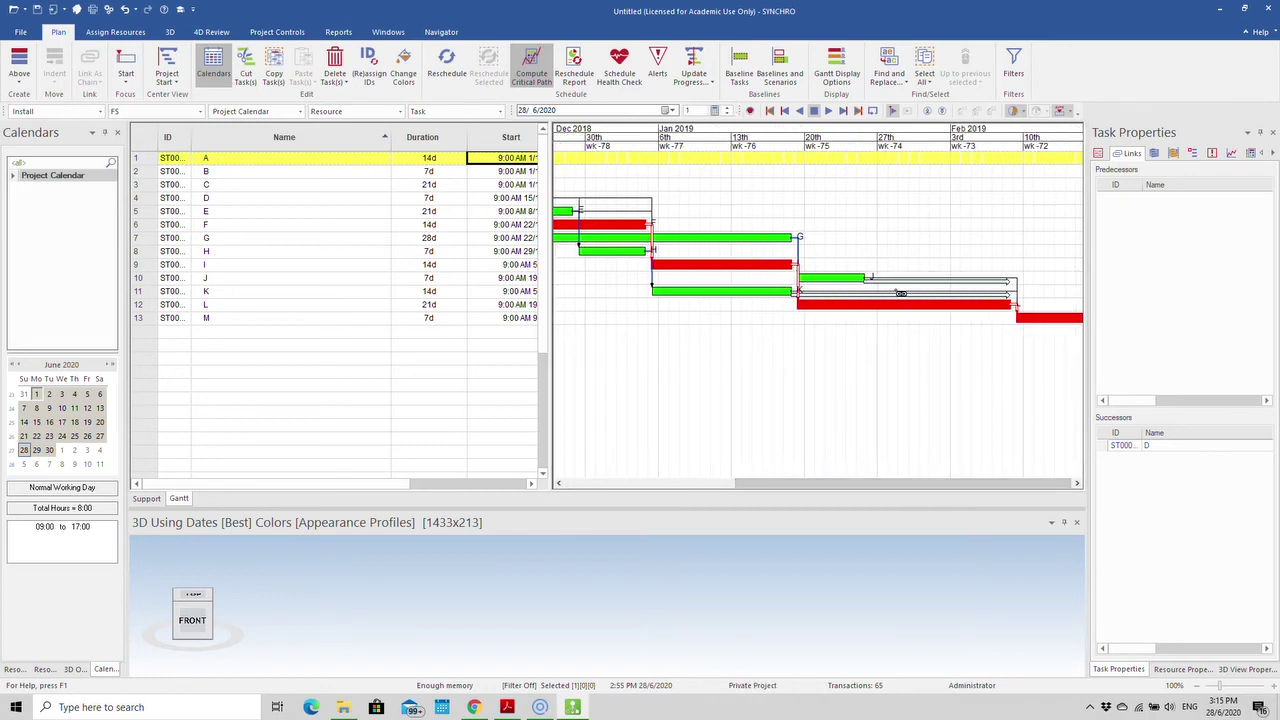
pyautogui.moveTo(900, 304)
pyautogui.moveTo(1030, 318)
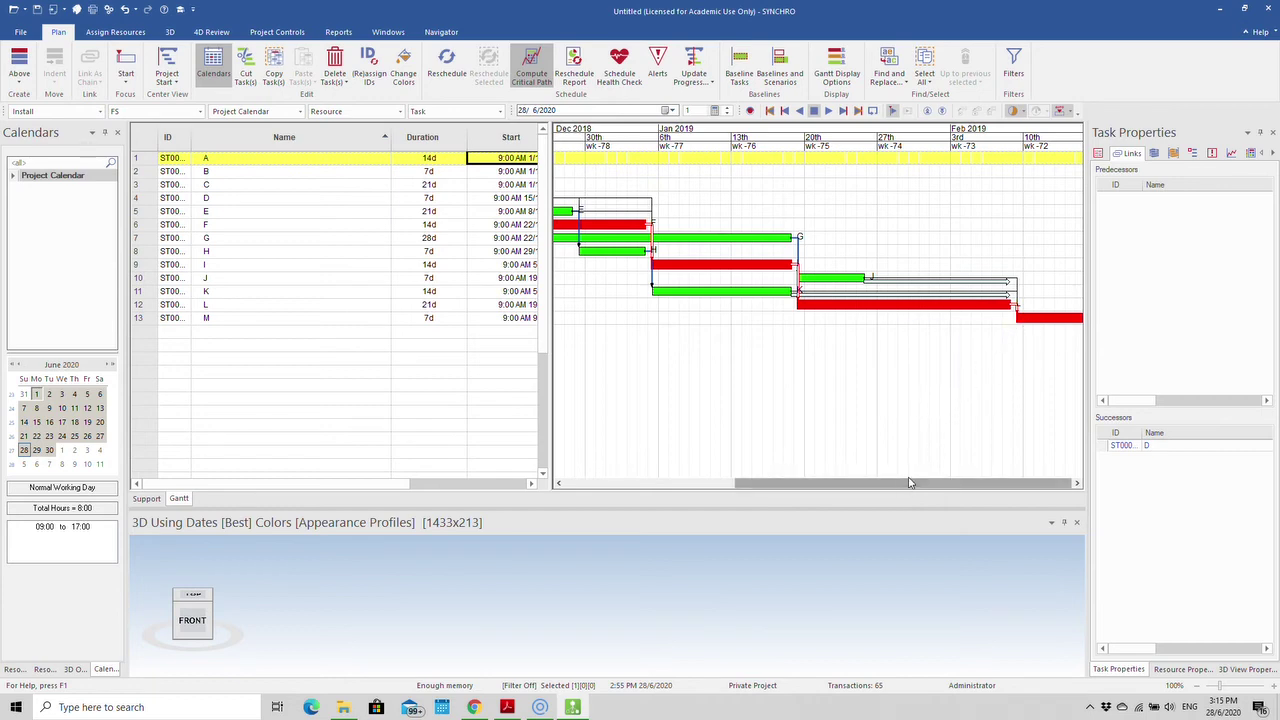
pyautogui.moveTo(909, 483); pyautogui.dragTo(938, 486)
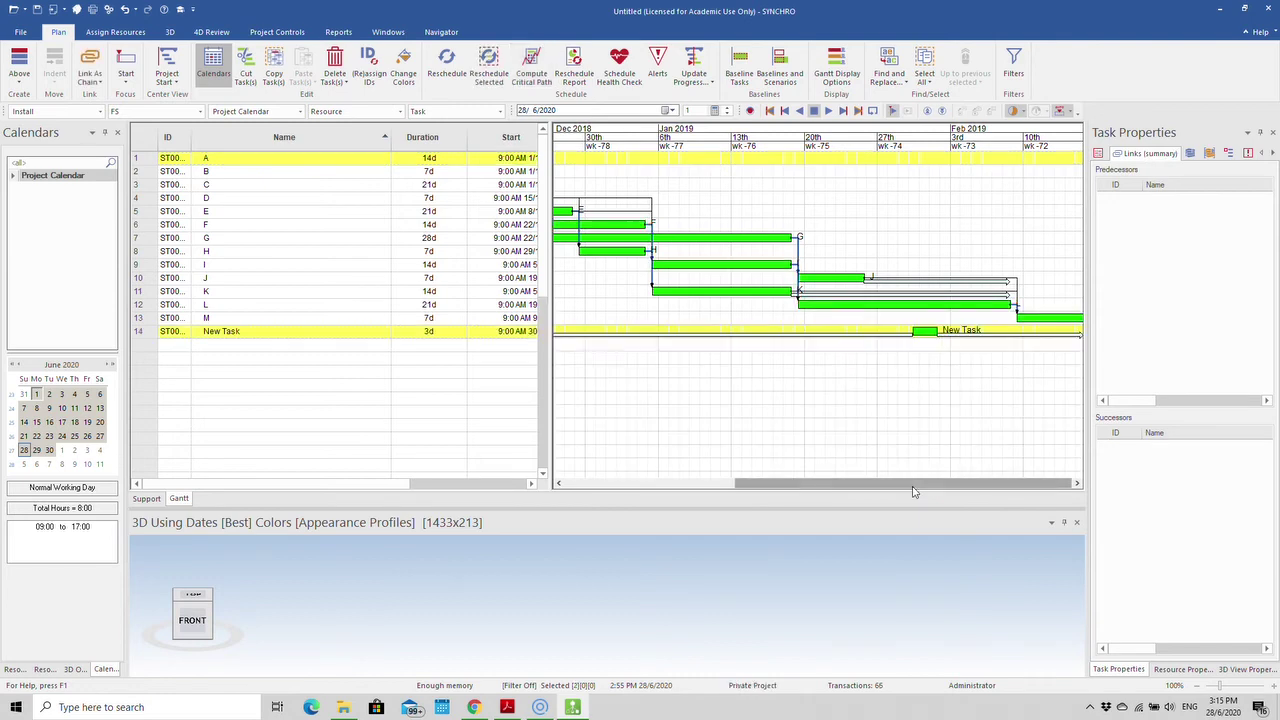
# Delete the leftover New Task in row 14 from the task list.
pyautogui.click(254, 336)
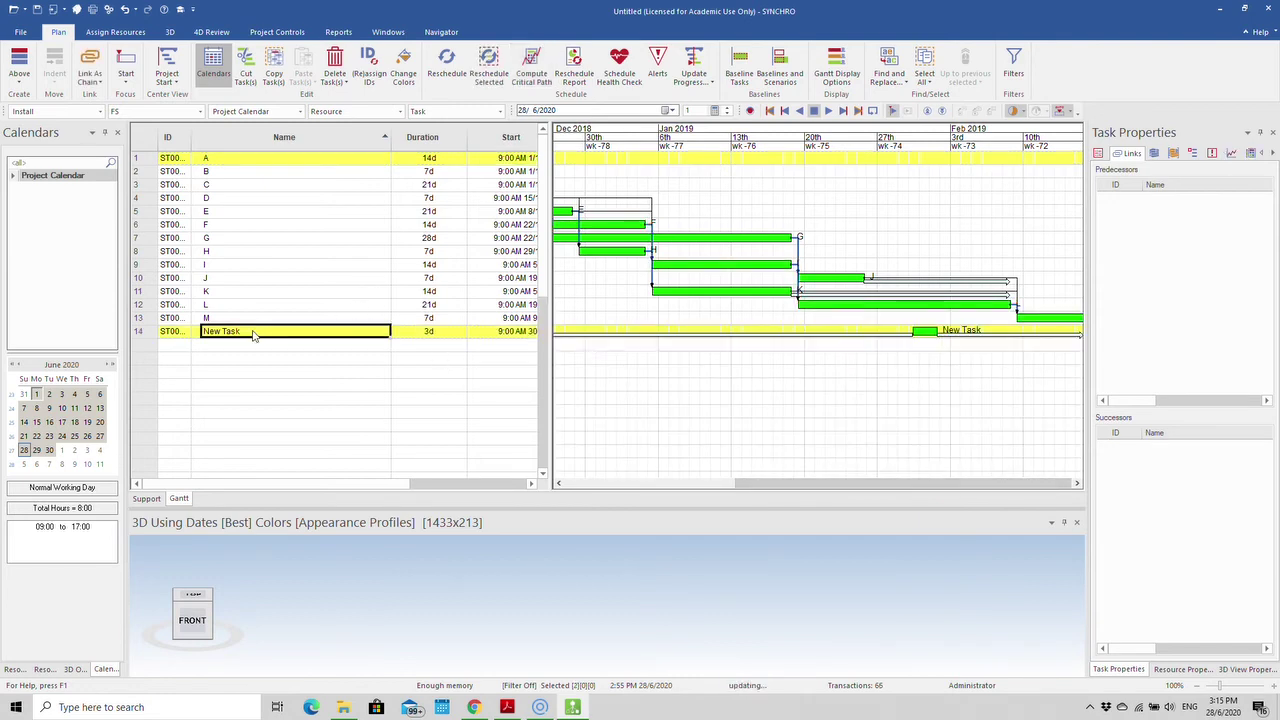
pyautogui.press('Delete')
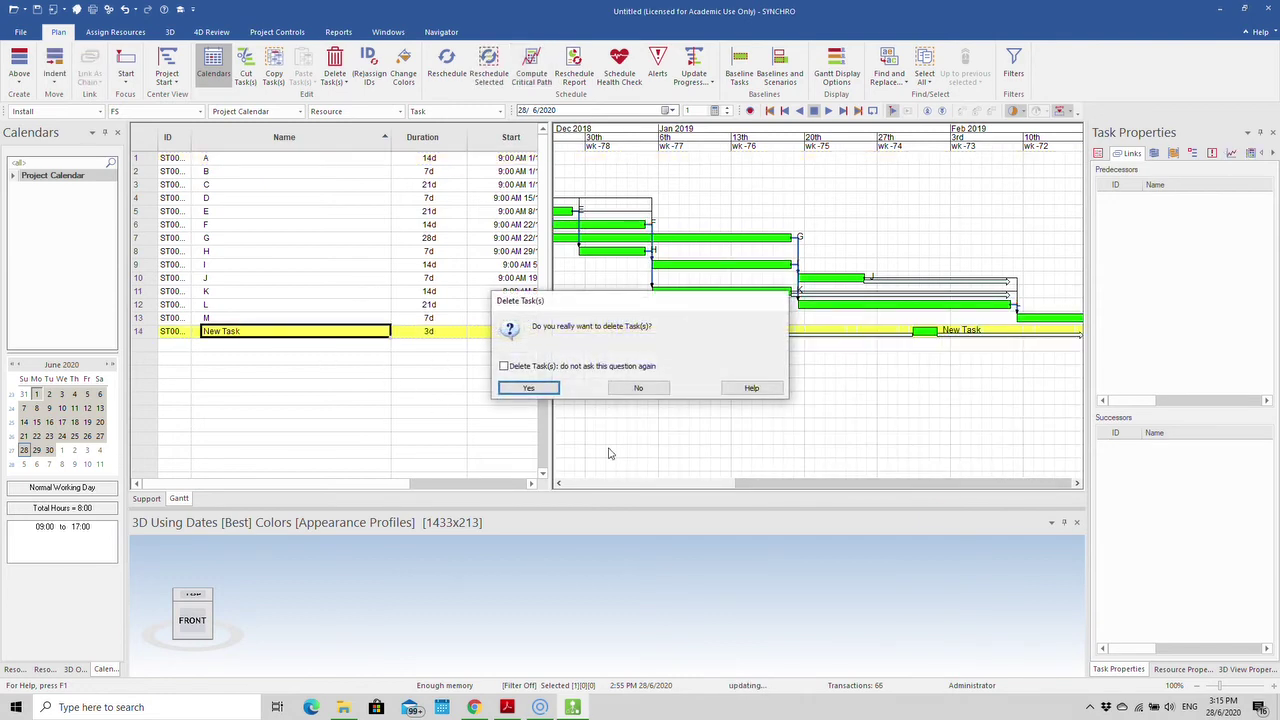
pyautogui.click(550, 391)
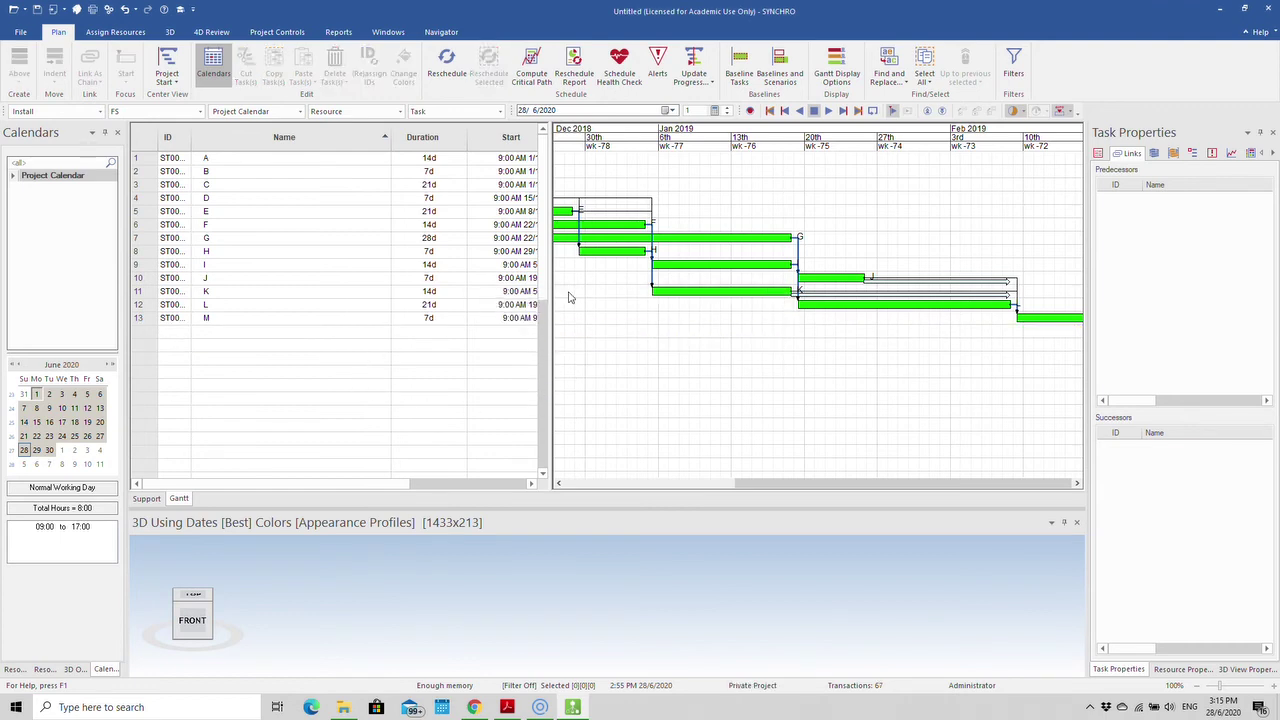
# Open the reschedule report and review its scheduling parameters and the statistics for tasks, links and critical tasks.
pyautogui.click(576, 83)
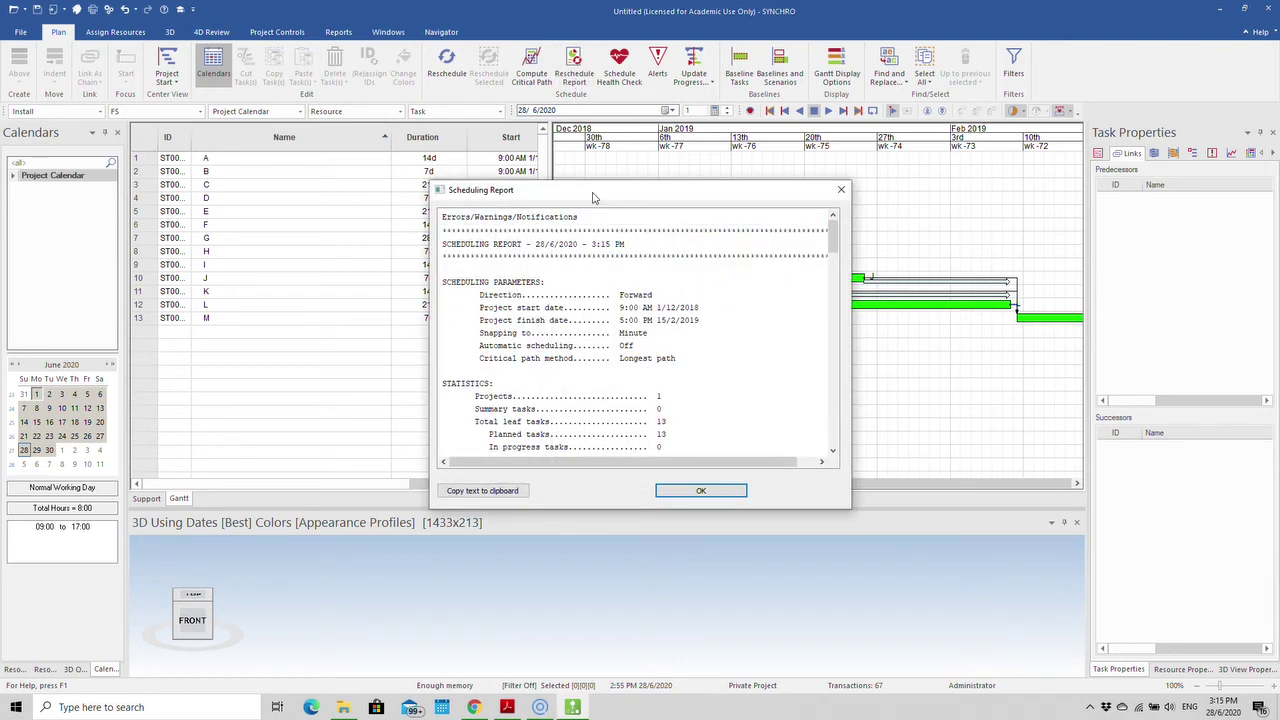
pyautogui.moveTo(592, 197); pyautogui.dragTo(570, 217)
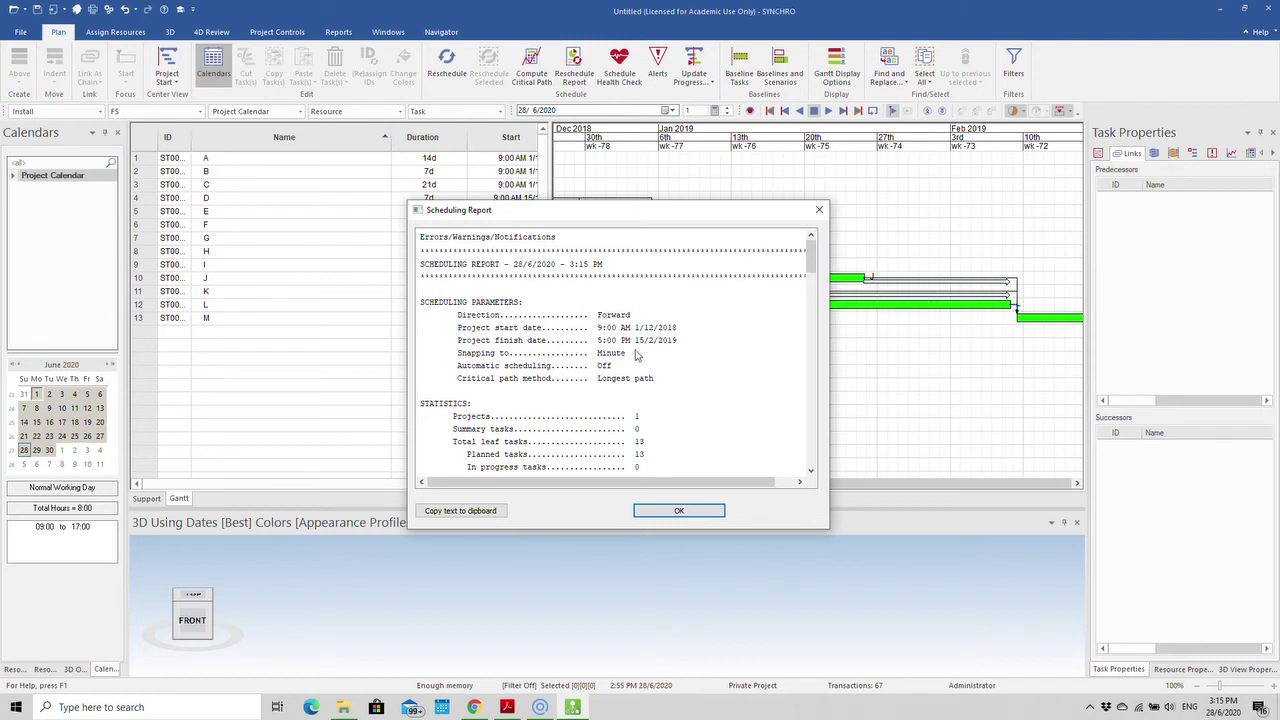
pyautogui.scroll(-2, 681, 393)
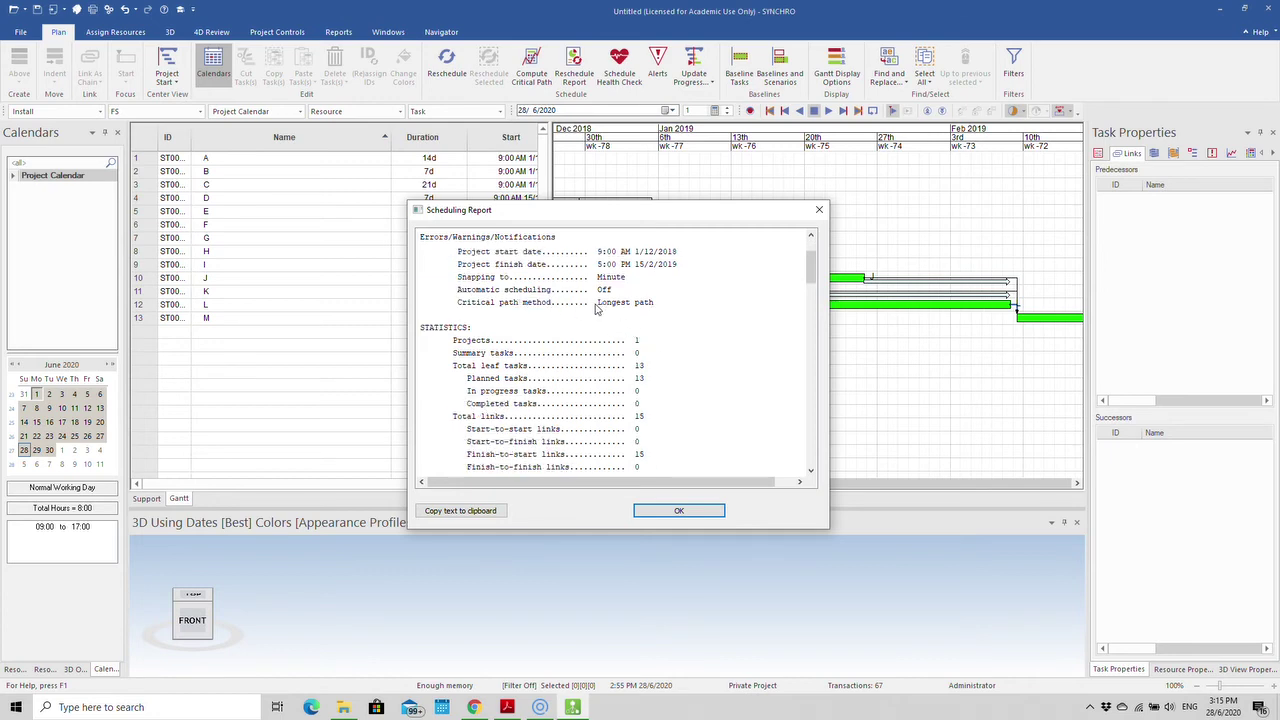
pyautogui.scroll(-1, 604, 340)
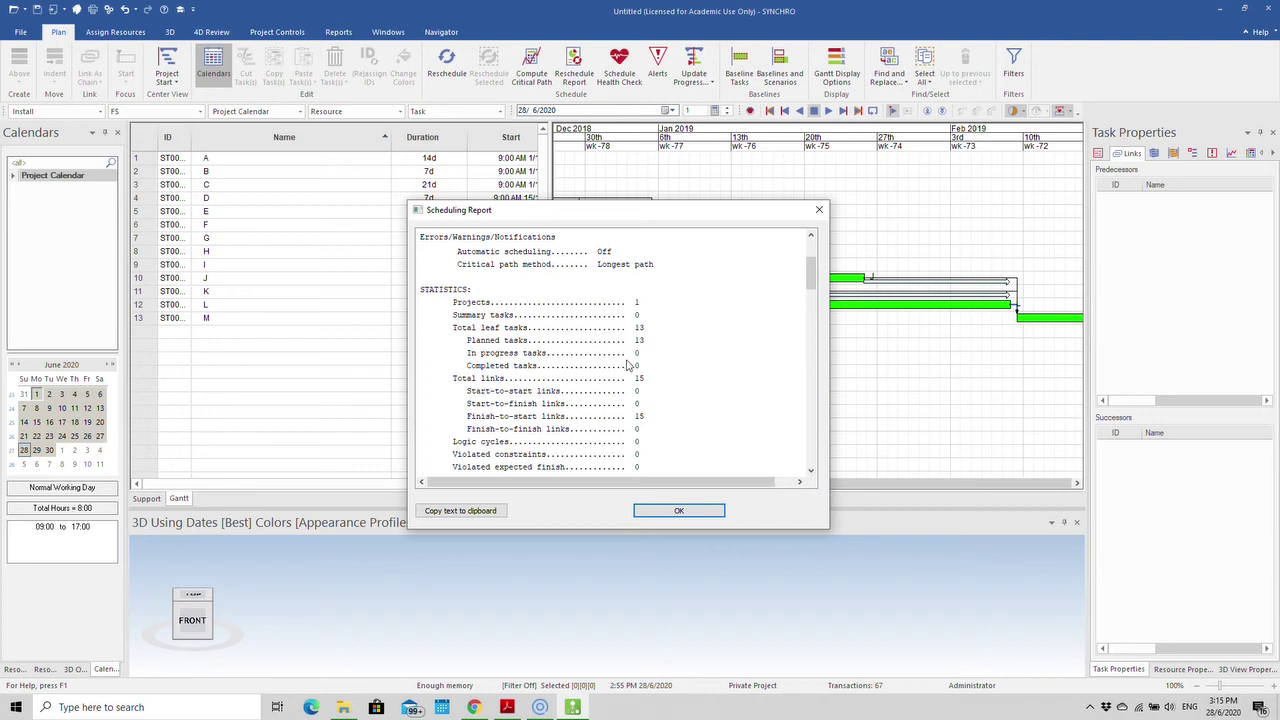
pyautogui.scroll(-1, 507, 342)
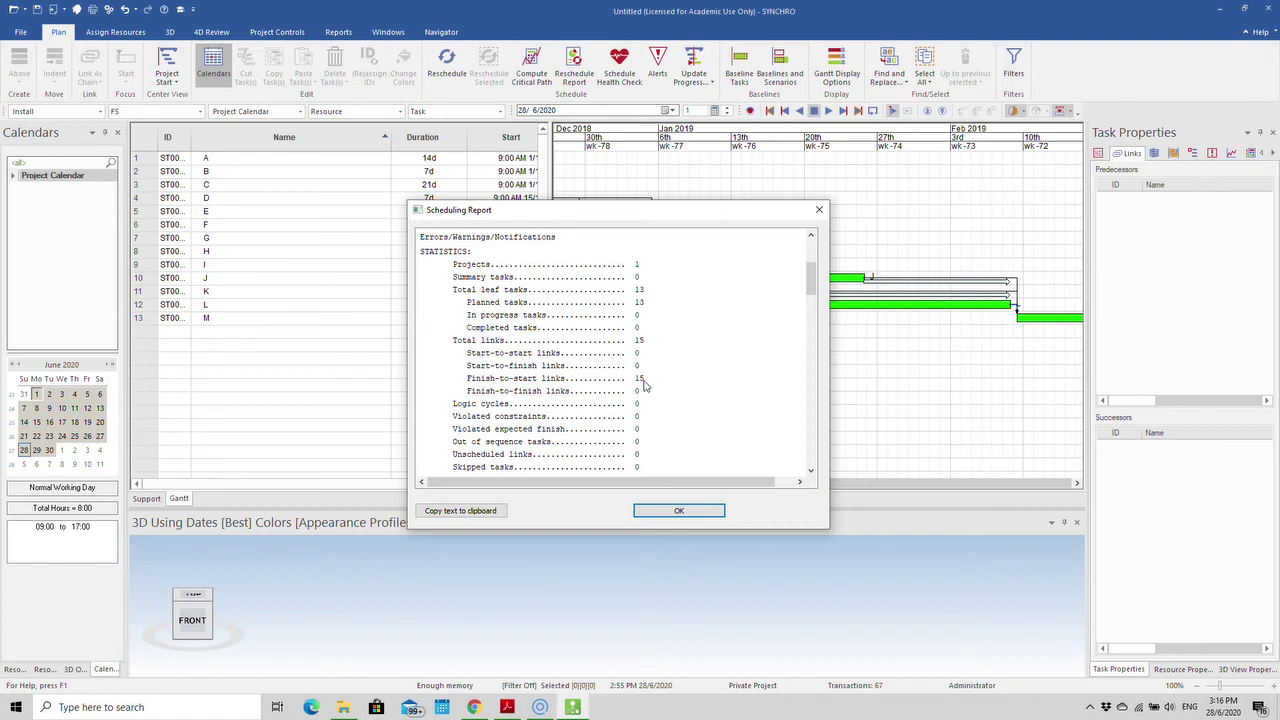
pyautogui.scroll(-1, 644, 385)
pyautogui.scroll(-3, 644, 385)
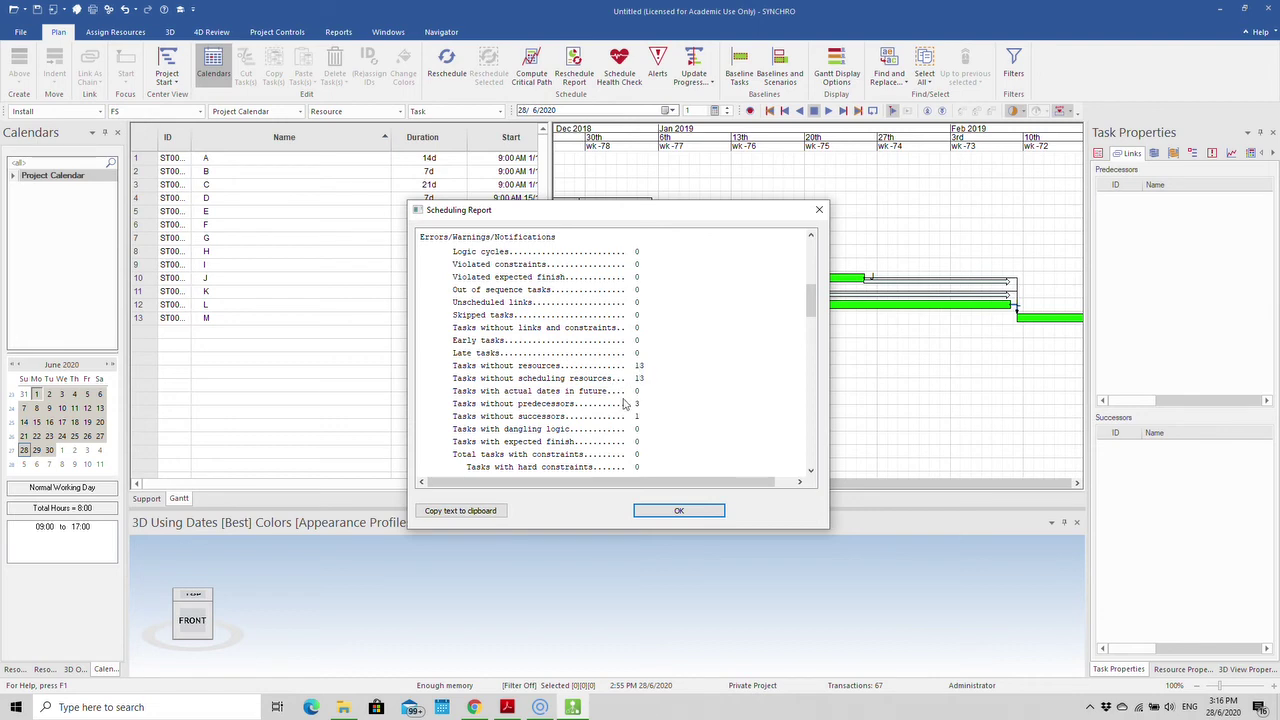
pyautogui.scroll(-1, 607, 403)
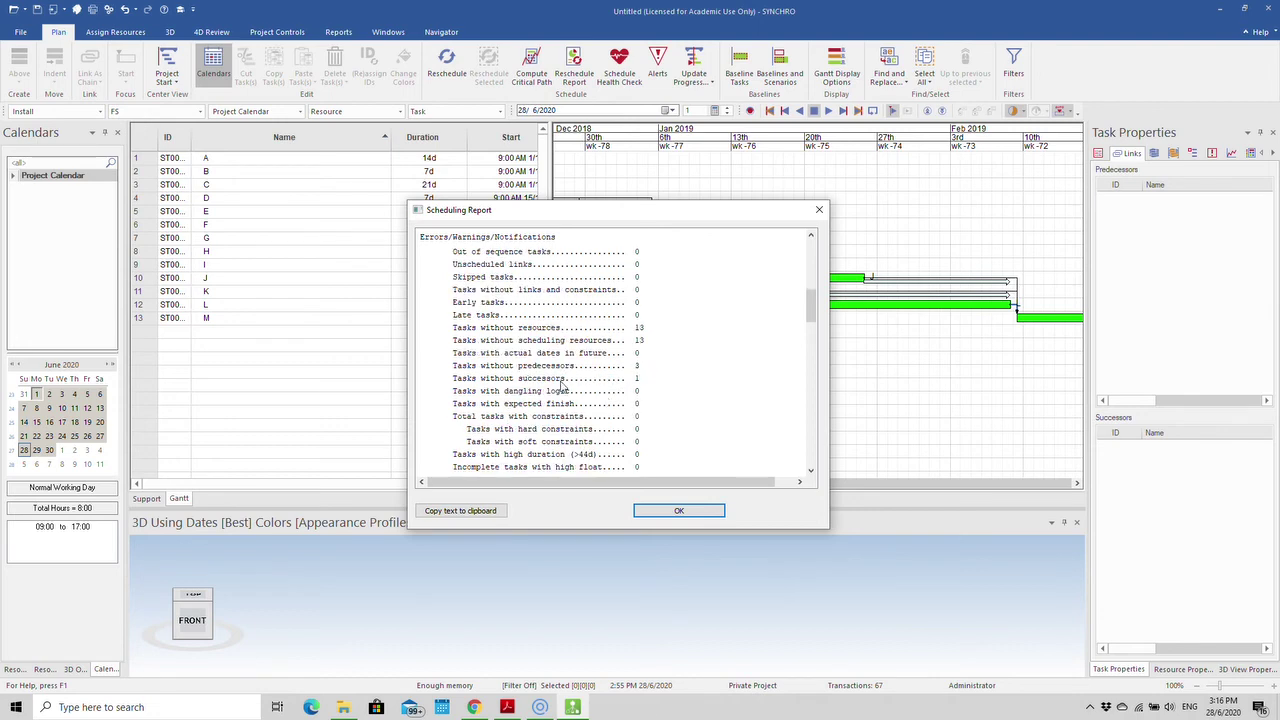
pyautogui.scroll(-1, 562, 388)
pyautogui.scroll(-1, 562, 388)
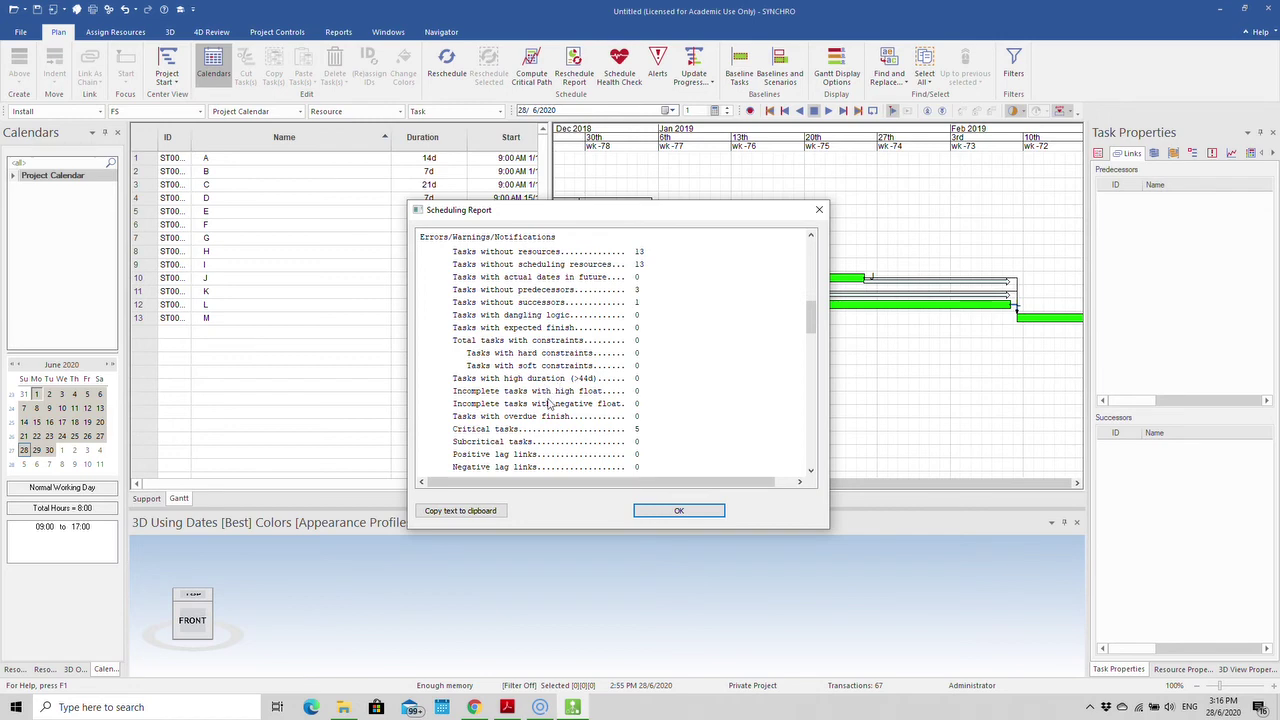
pyautogui.scroll(-1, 590, 403)
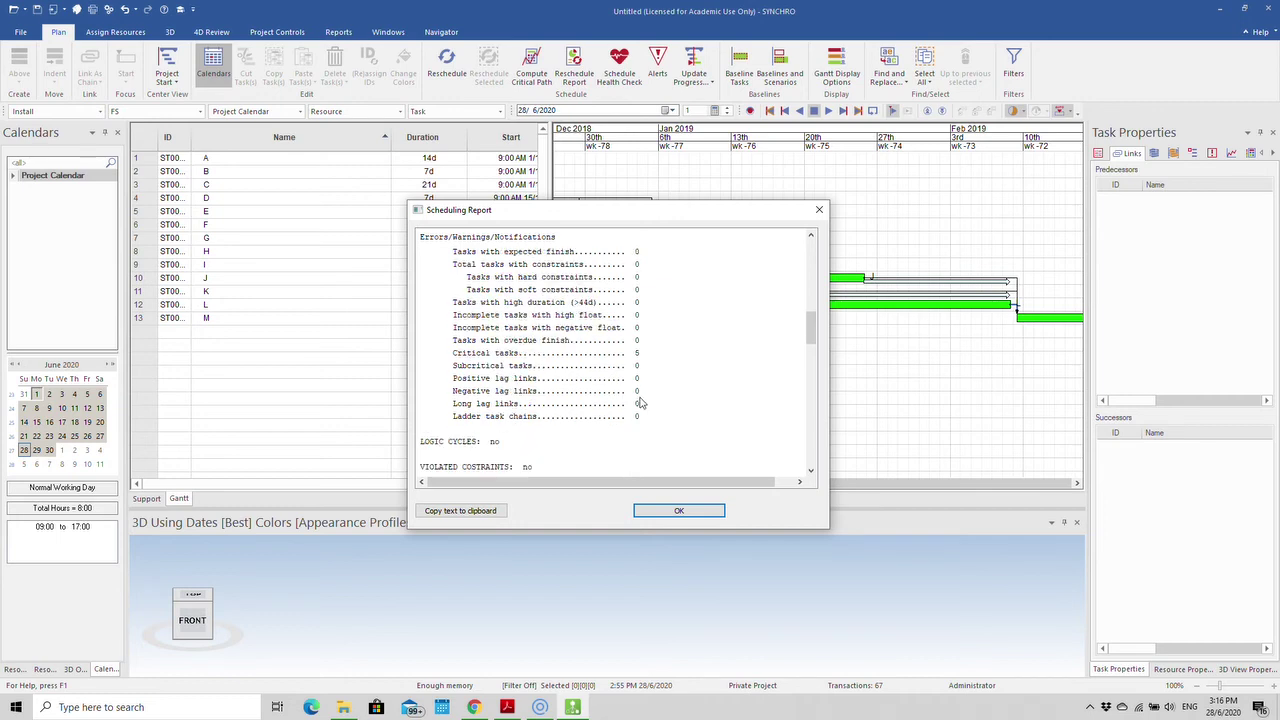
# Examine the report's detailed lists, including tasks without predecessors or successors, critical tasks and ladder task pairs.
pyautogui.scroll(-5, 640, 402)
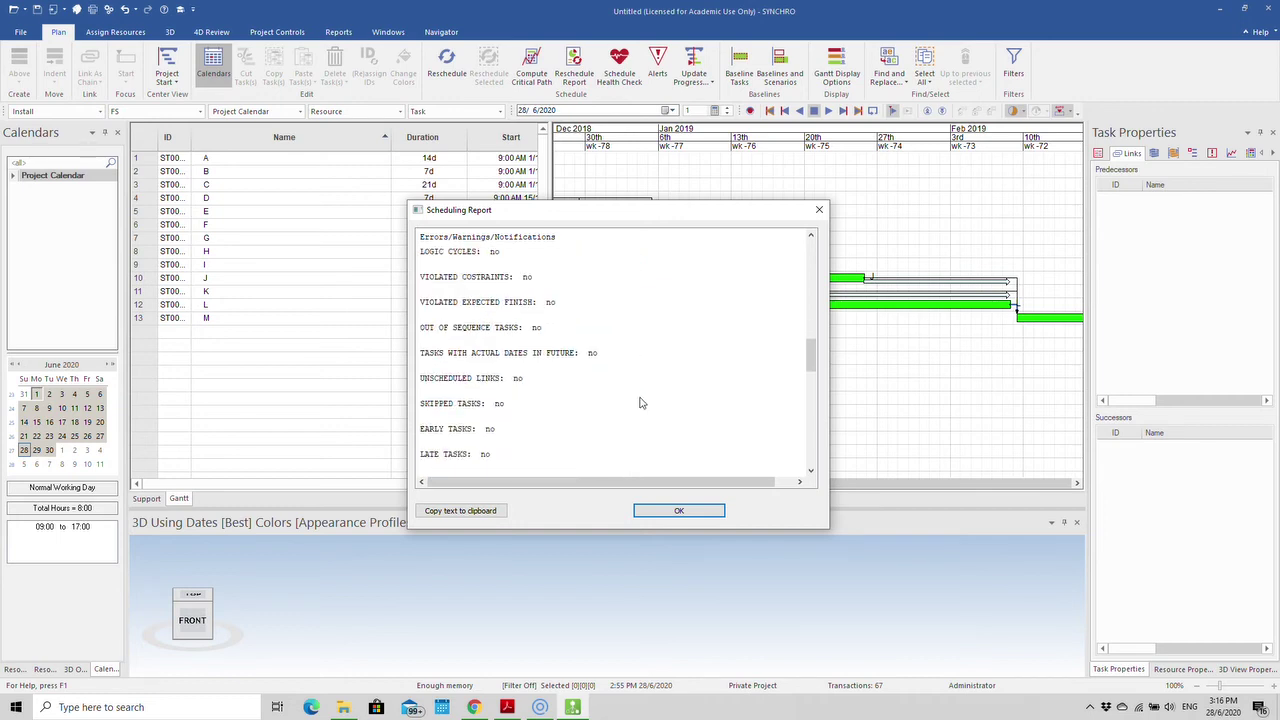
pyautogui.scroll(-2, 640, 402)
pyautogui.scroll(-1, 640, 402)
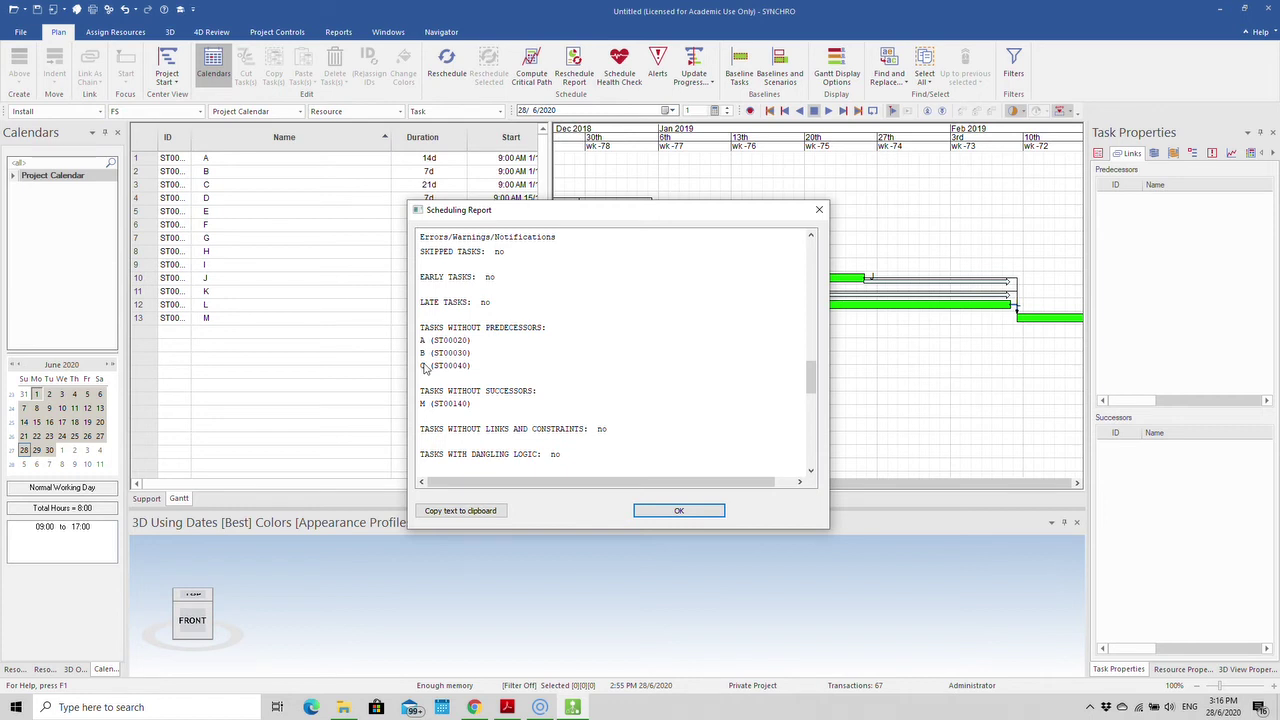
pyautogui.scroll(-1, 460, 385)
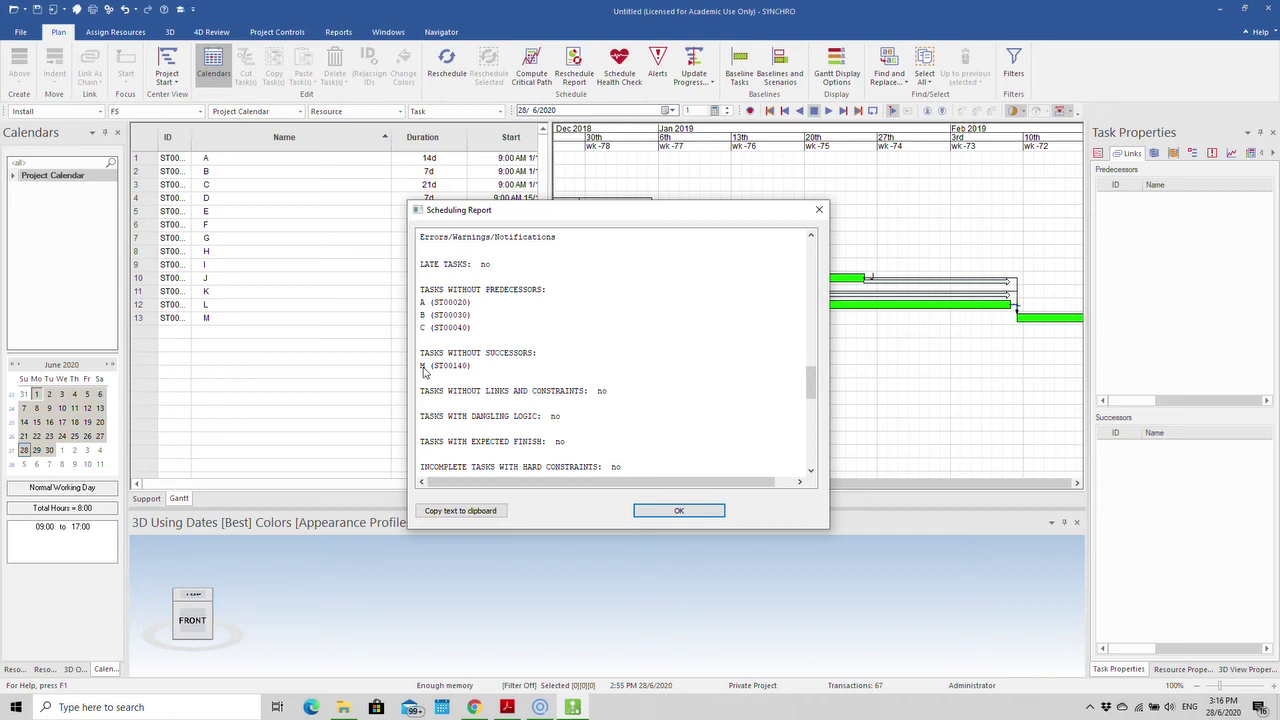
pyautogui.scroll(-3, 623, 389)
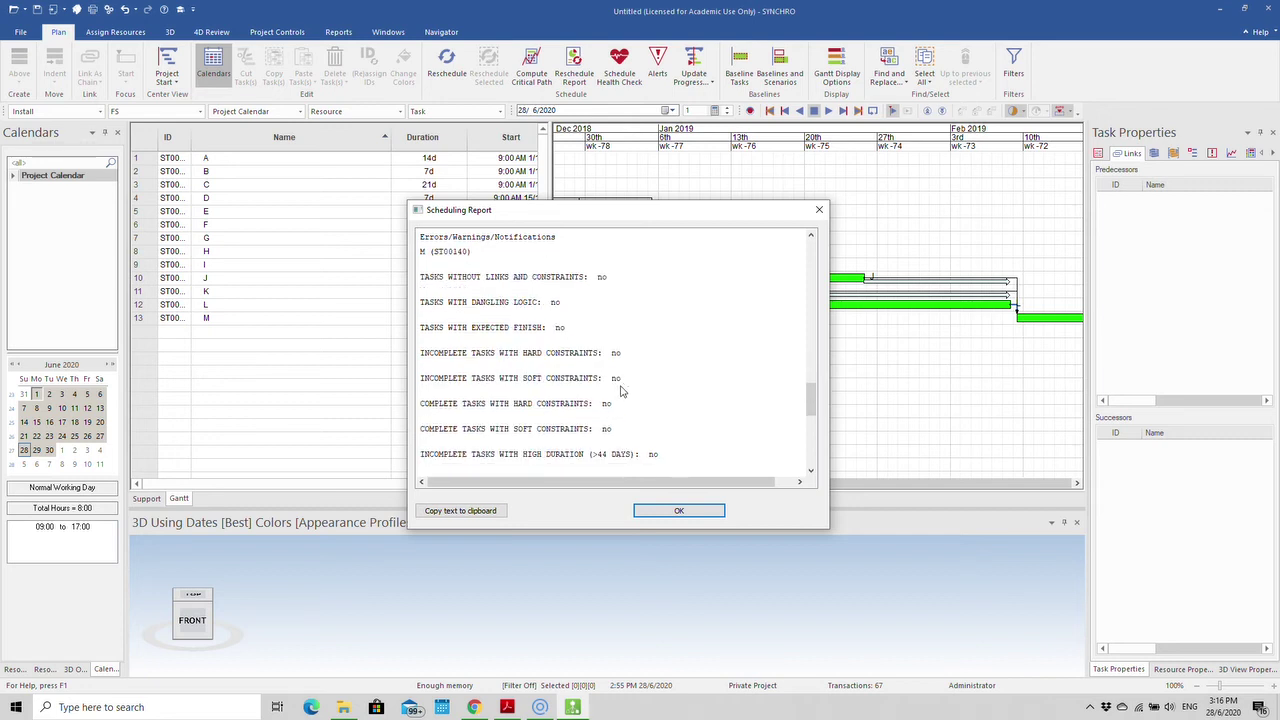
pyautogui.scroll(-5, 620, 391)
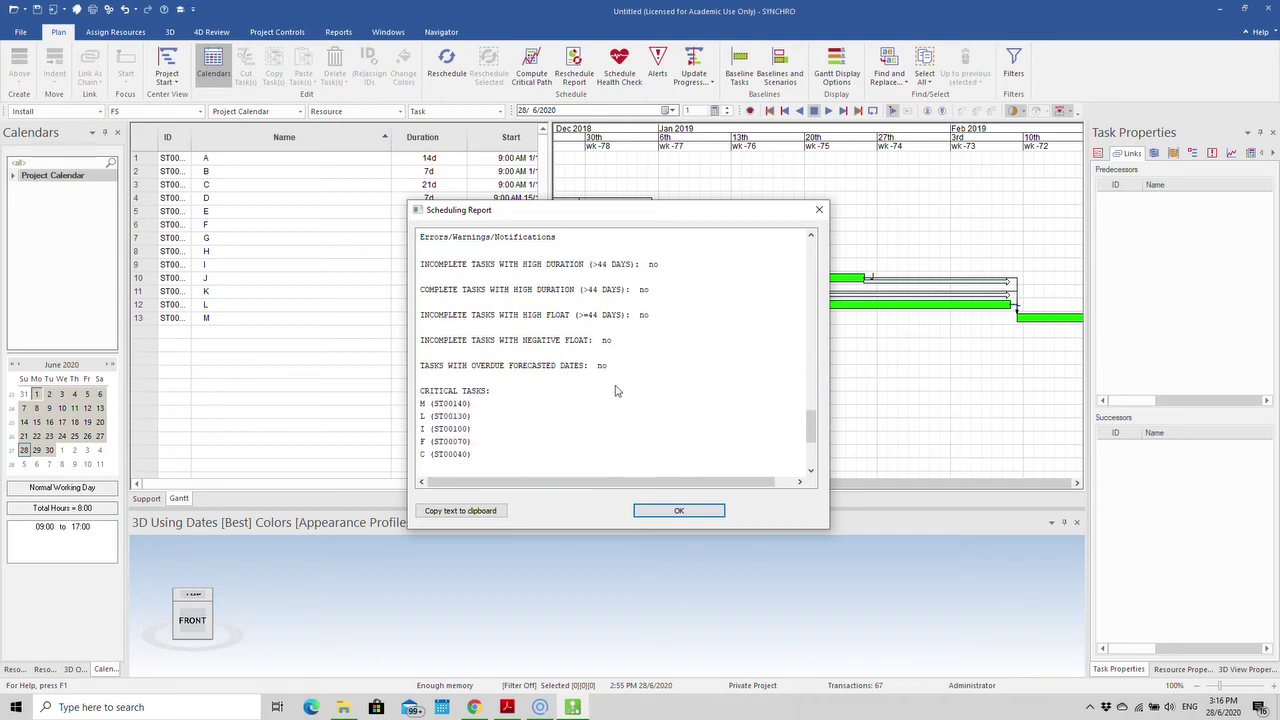
pyautogui.scroll(-2, 600, 390)
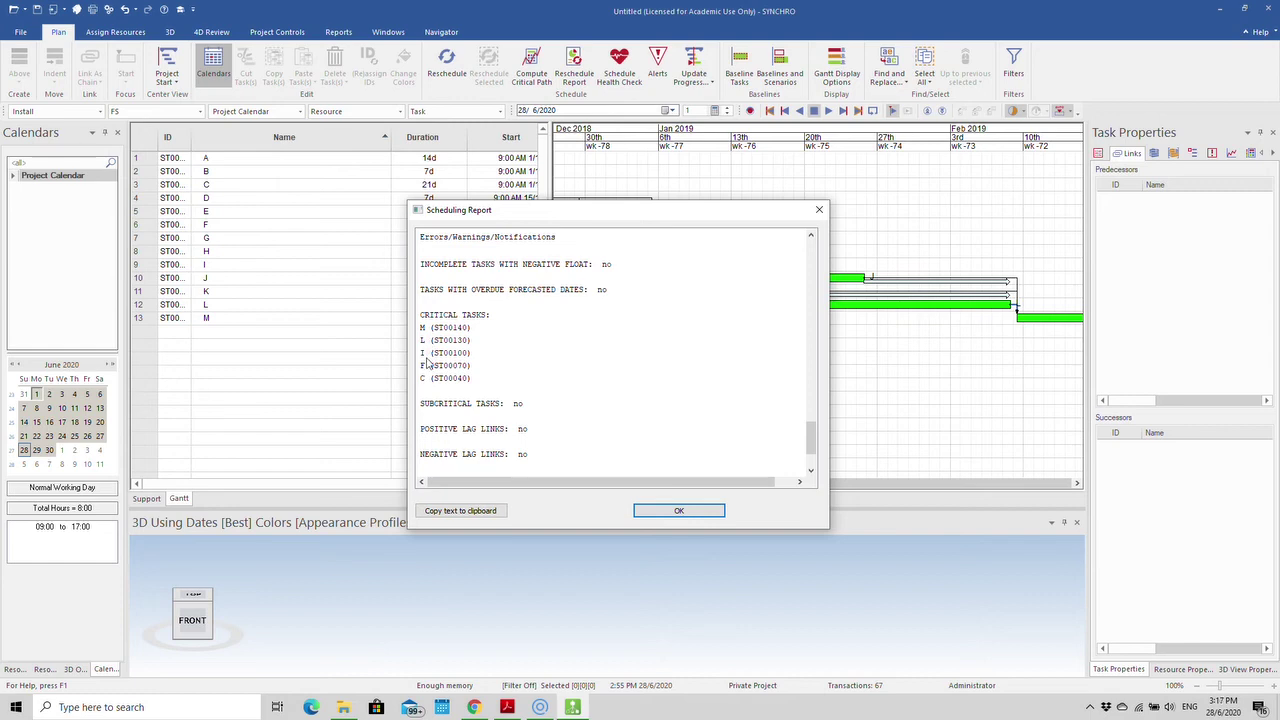
pyautogui.scroll(-2, 595, 395)
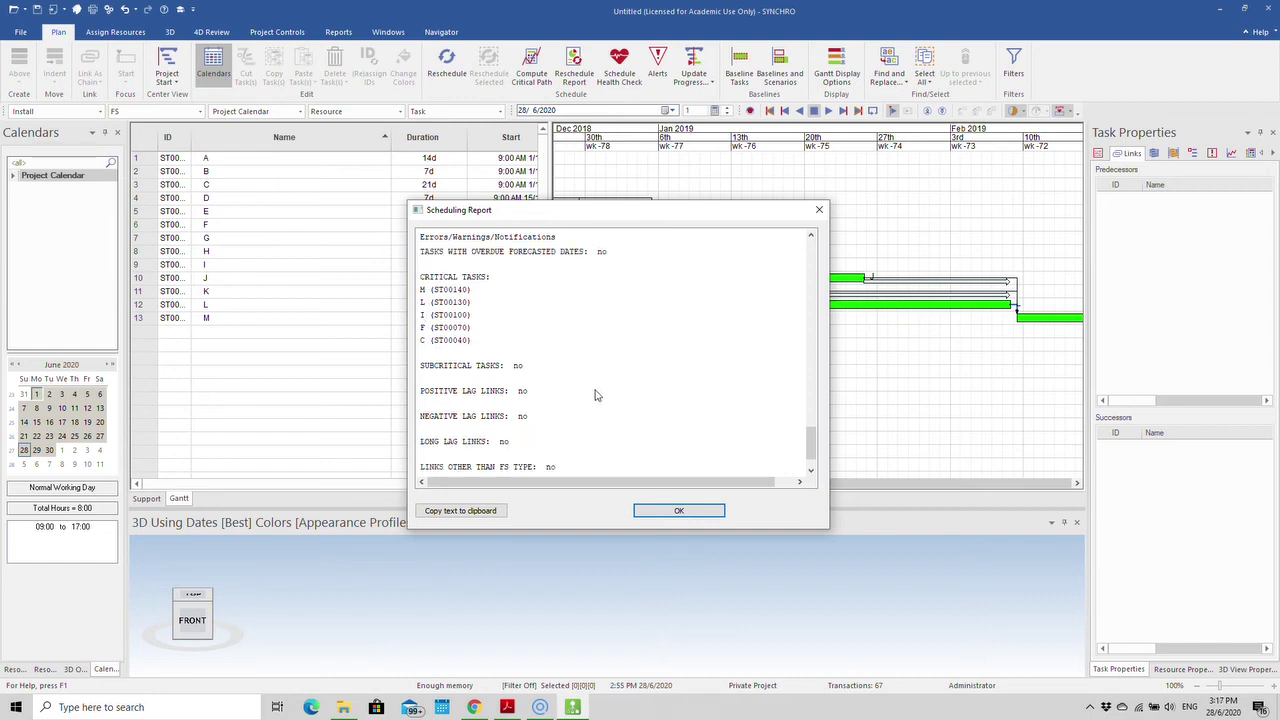
pyautogui.scroll(8, 595, 395)
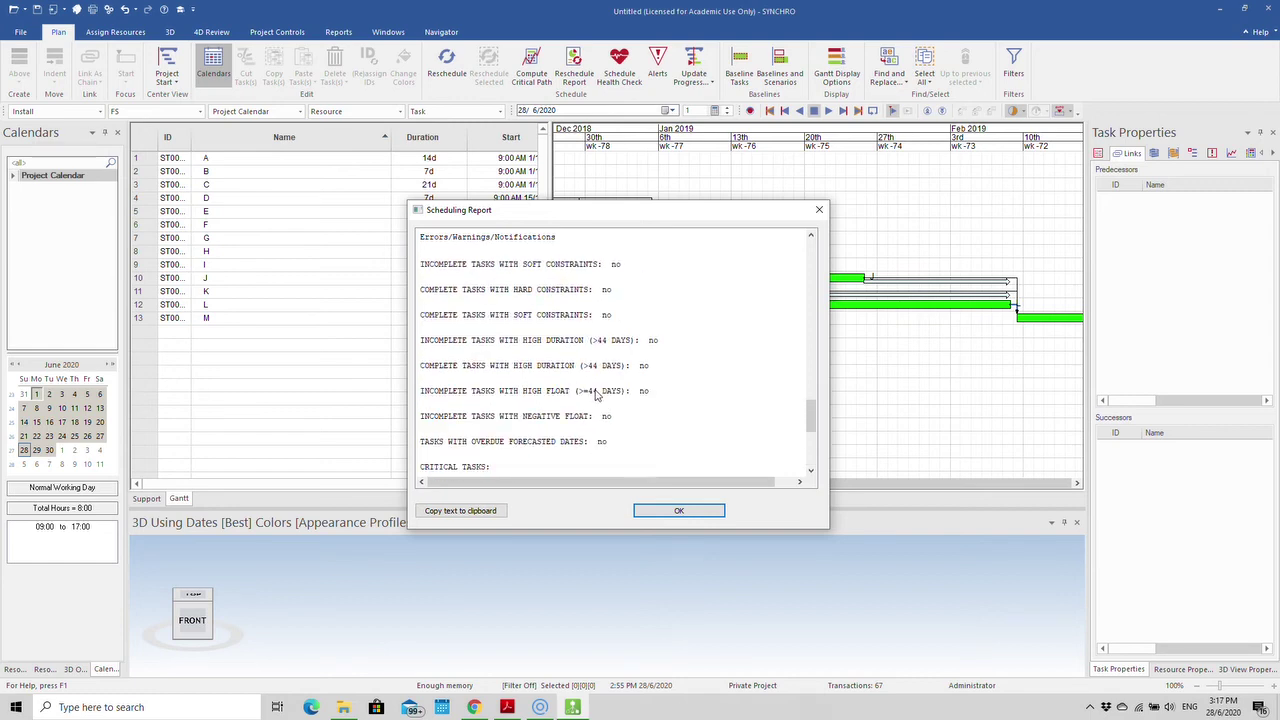
pyautogui.scroll(5, 595, 395)
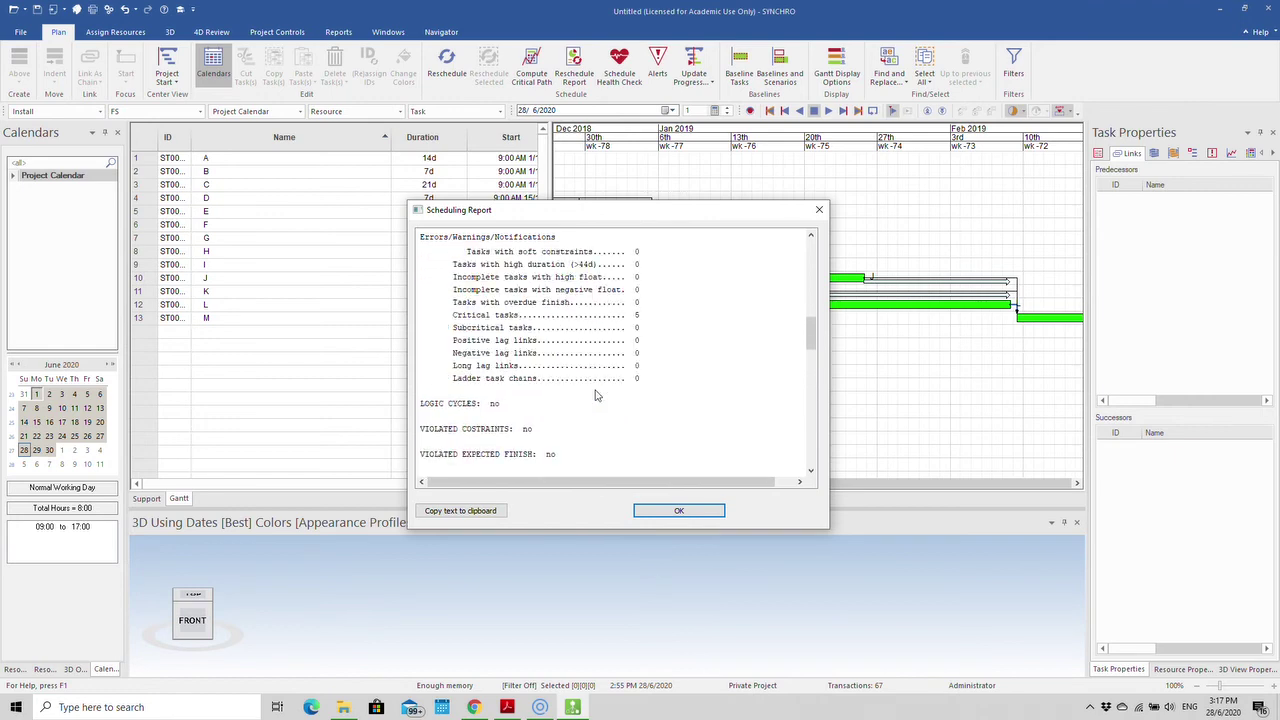
pyautogui.scroll(-15, 595, 395)
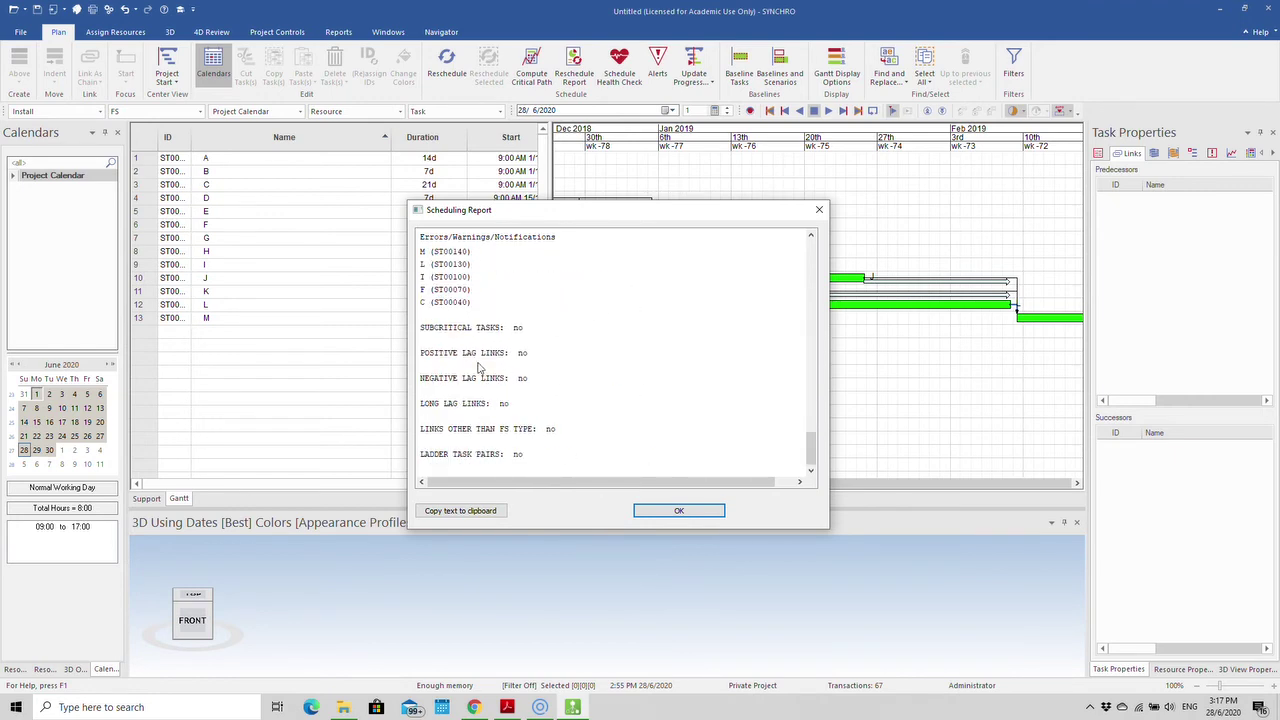
# Copy the scheduling report text to the clipboard and paste it into a new Notepad document.
pyautogui.click(454, 511)
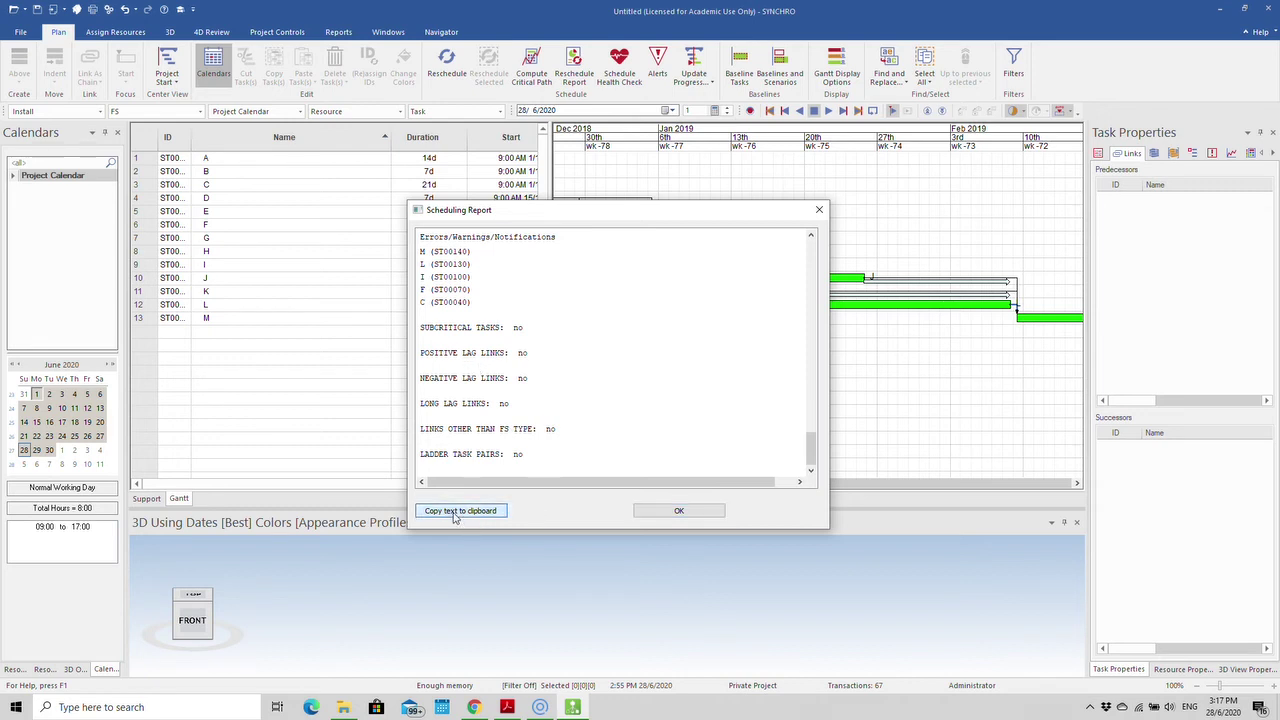
pyautogui.click(190, 710)
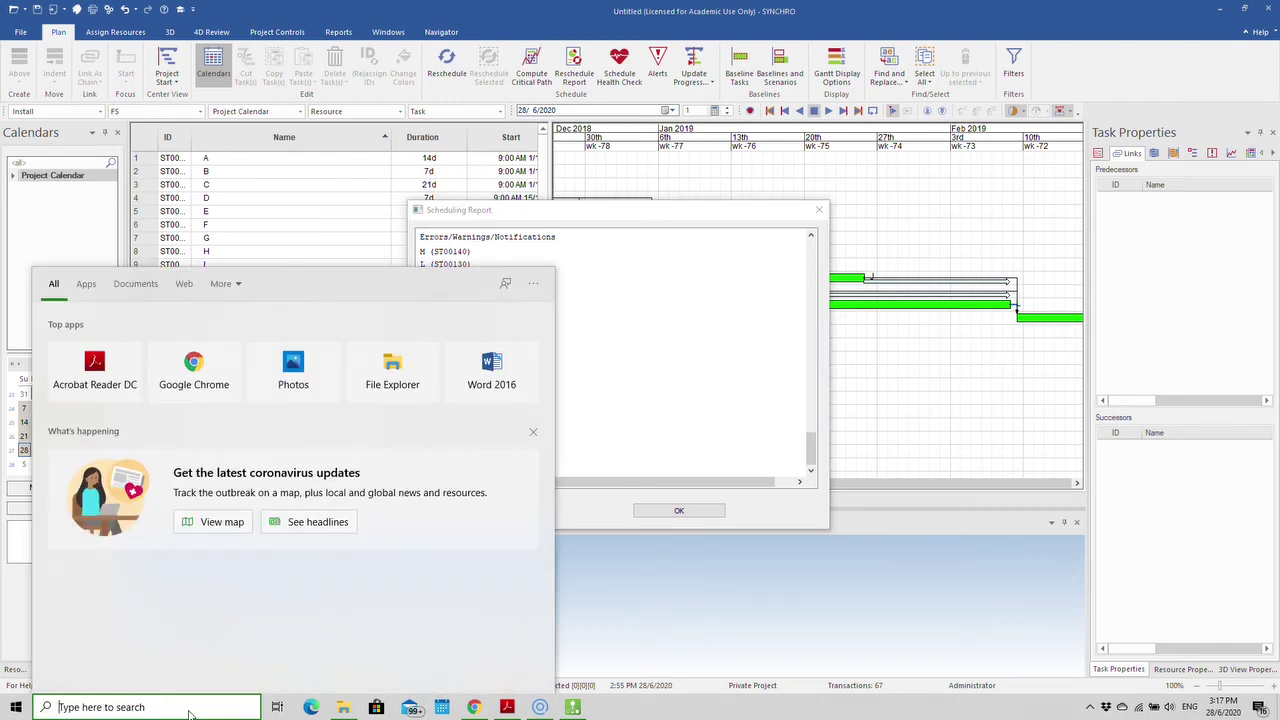
pyautogui.write('notepad')
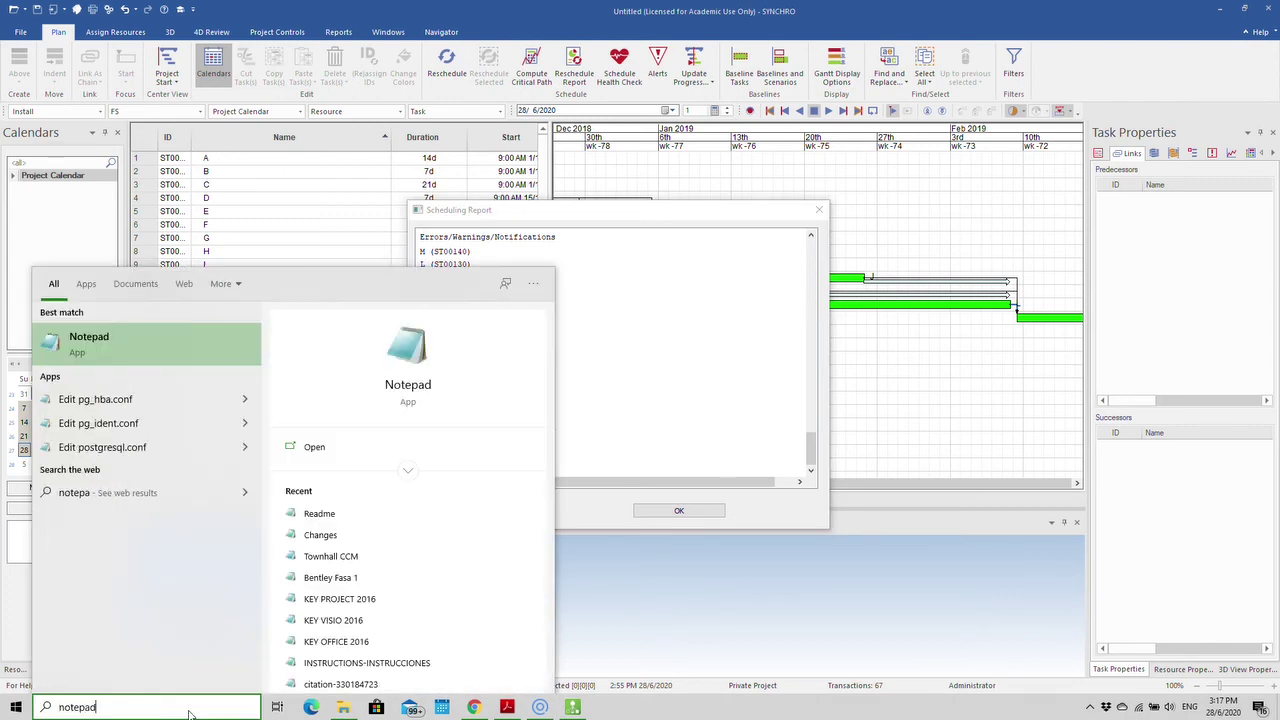
pyautogui.press('Return')
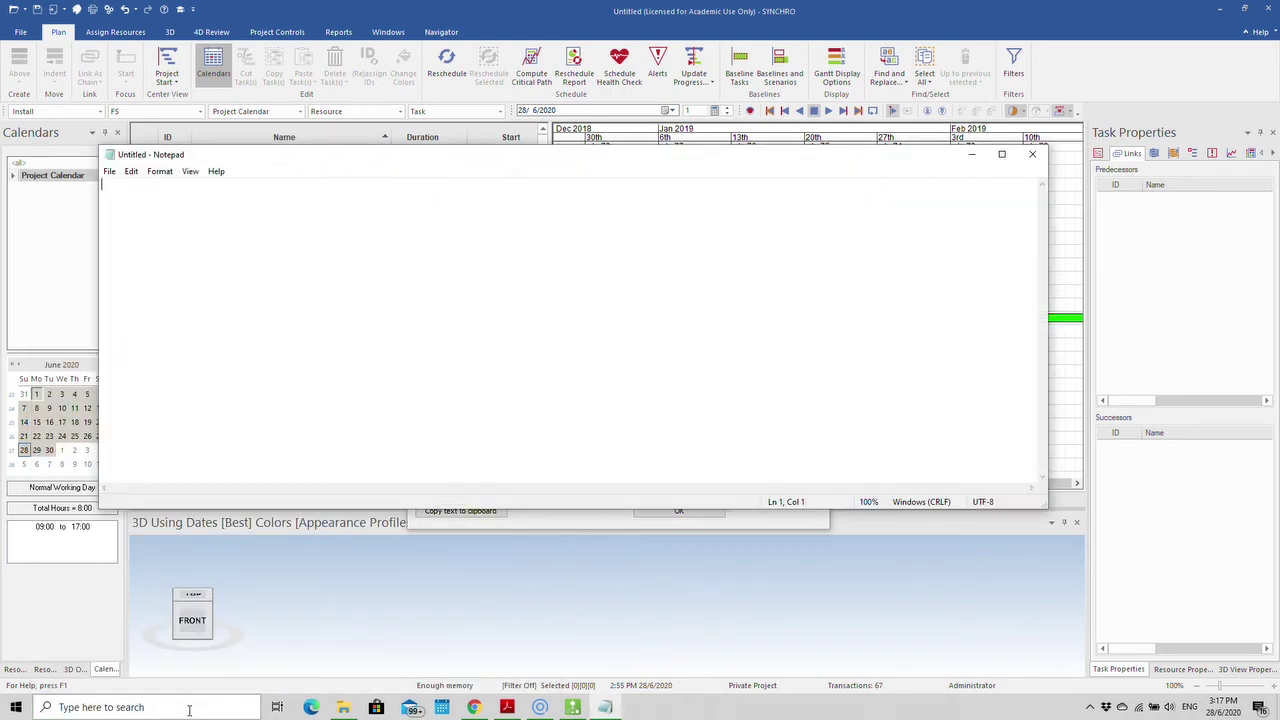
pyautogui.click(131, 171)
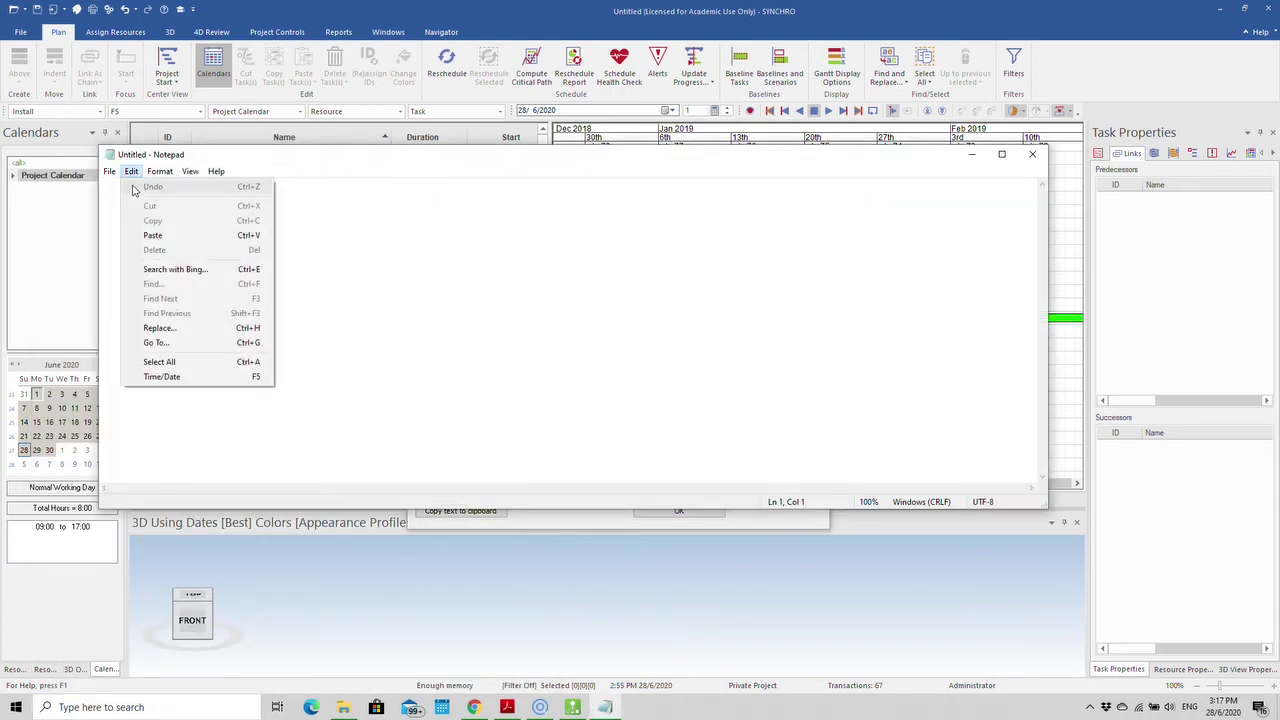
pyautogui.click(150, 234)
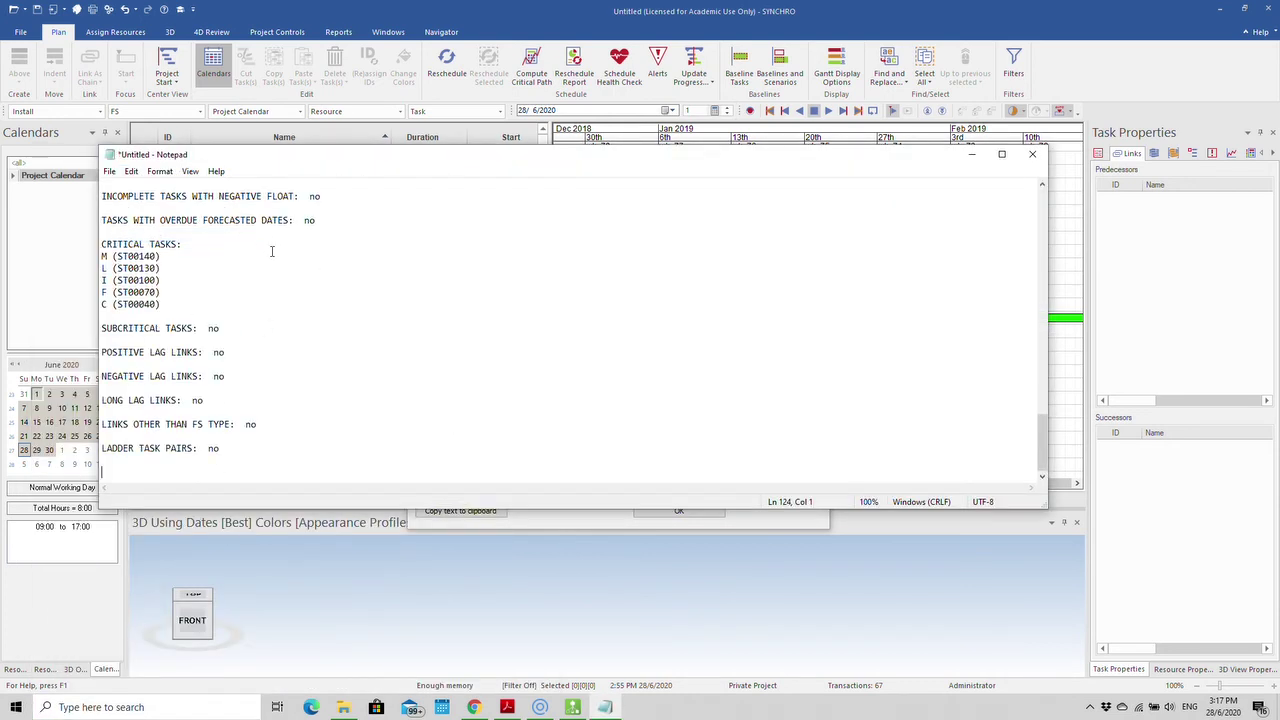
pyautogui.scroll(20, 271, 251)
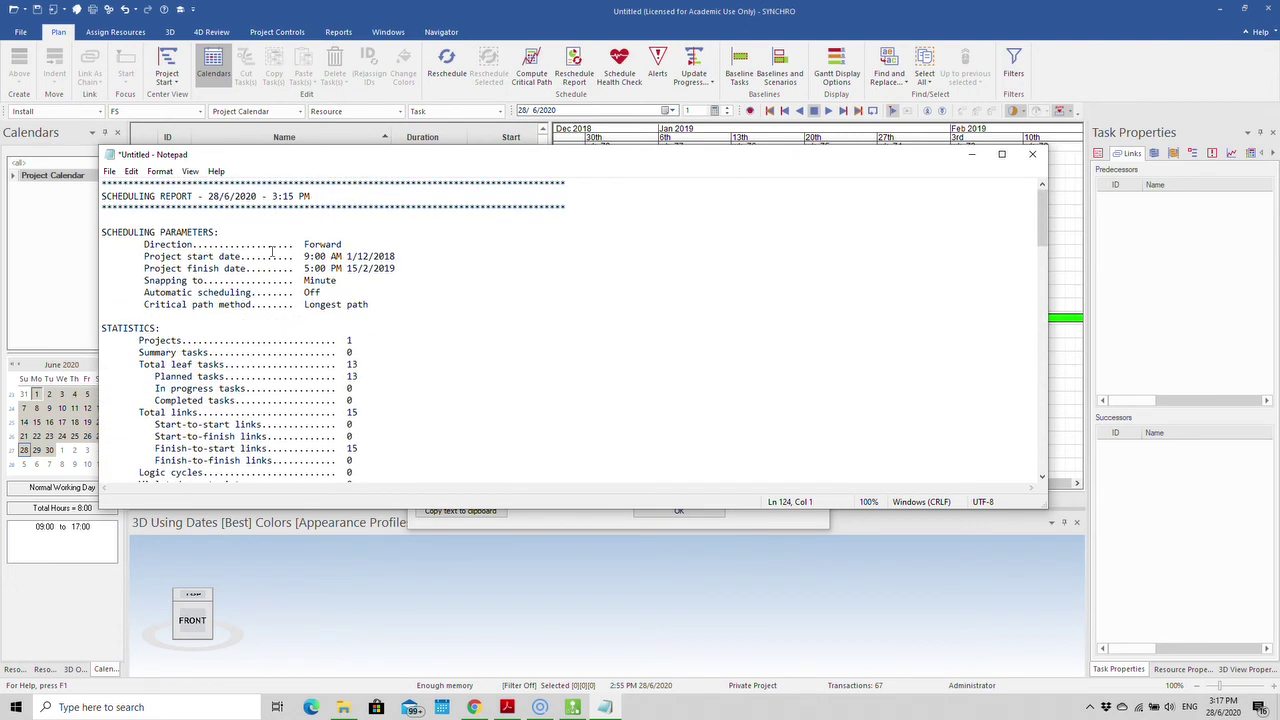
# Start saving the Notepad report as a new file and browse to D:\My Own Data\2020\SEMESTER 2 20192020\Proj Mngmt\Video.
pyautogui.click(109, 171)
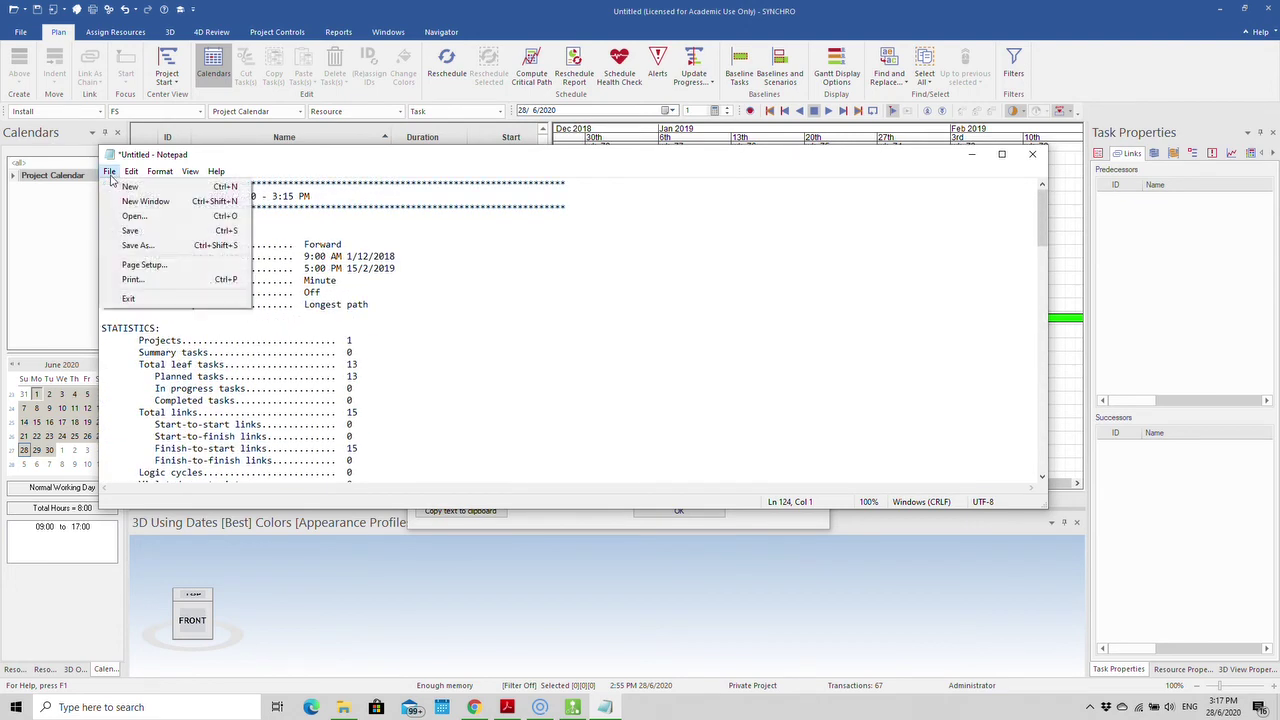
pyautogui.click(132, 245)
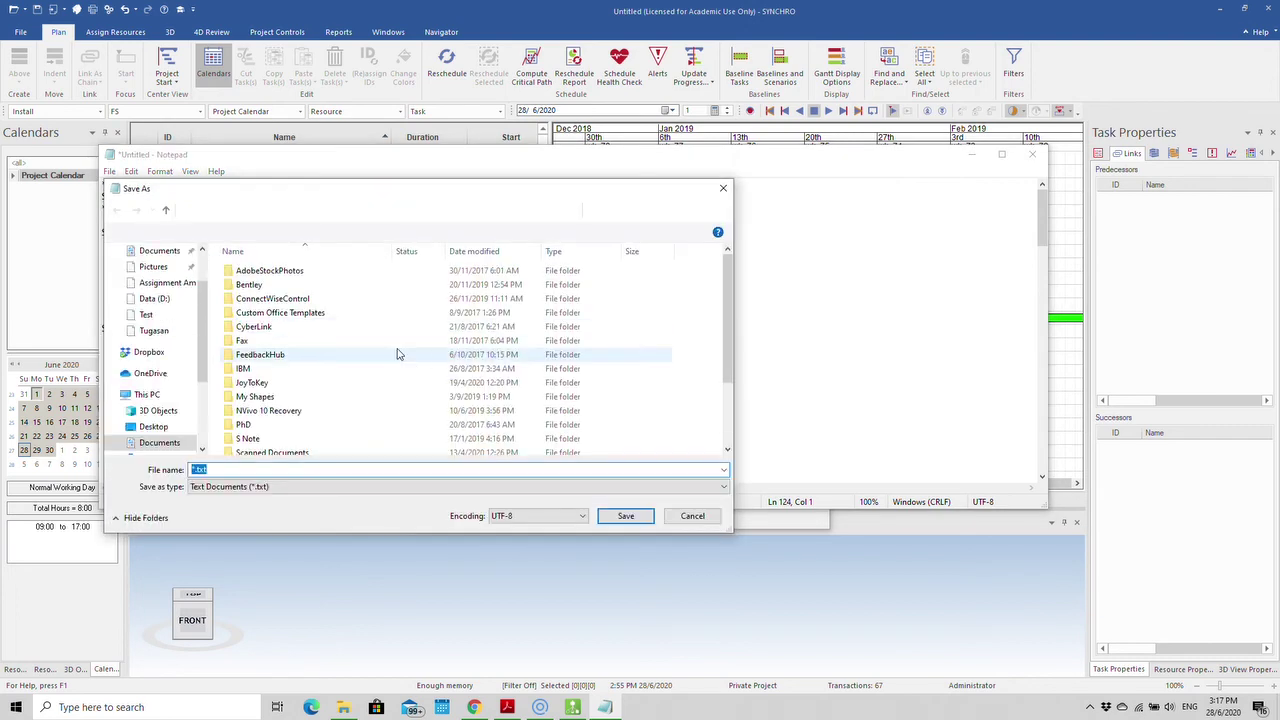
pyautogui.scroll(-3, 166, 400)
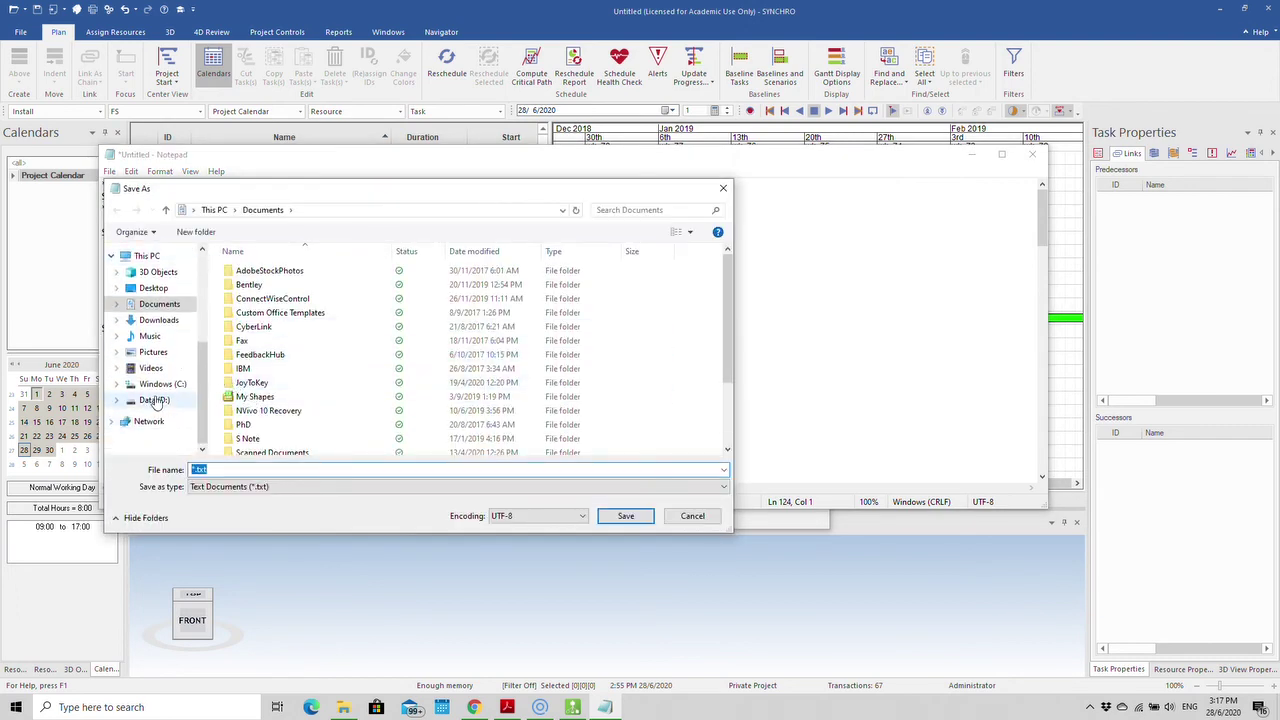
pyautogui.click(154, 400)
pyautogui.doubleClick(270, 285)
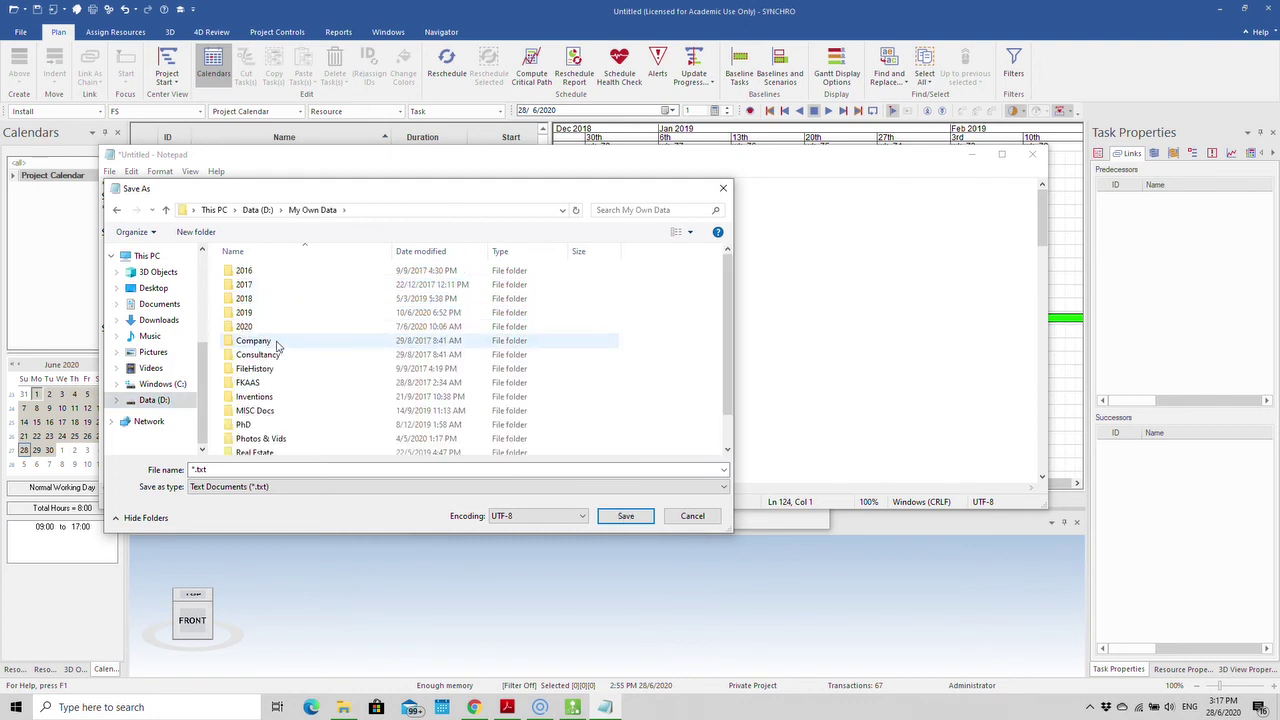
pyautogui.doubleClick(271, 328)
pyautogui.scroll(-5, 300, 390)
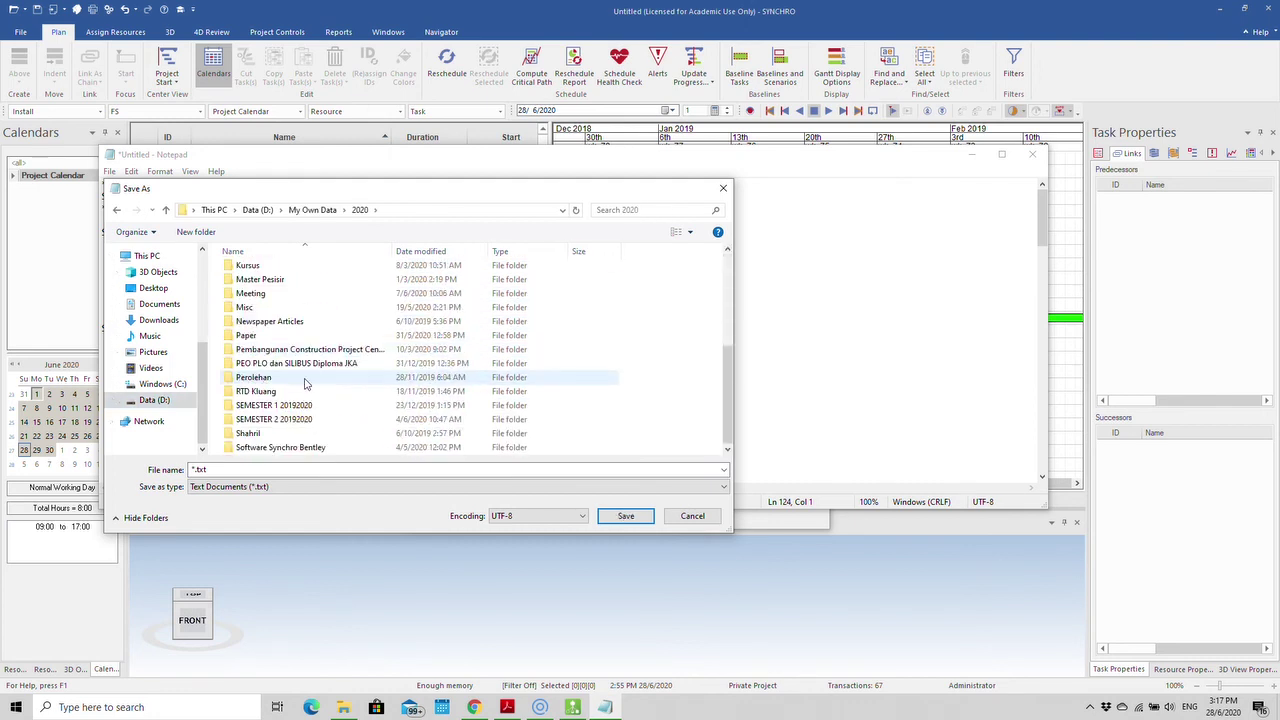
pyautogui.doubleClick(285, 419)
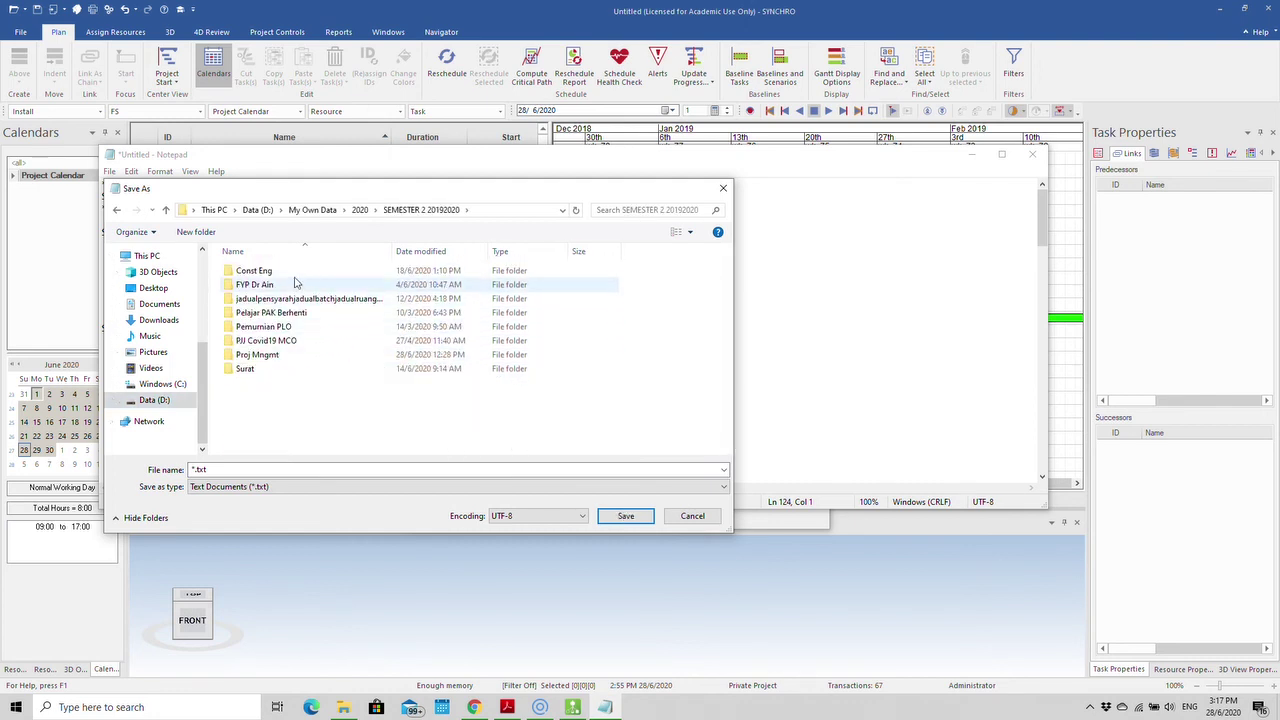
pyautogui.doubleClick(258, 354)
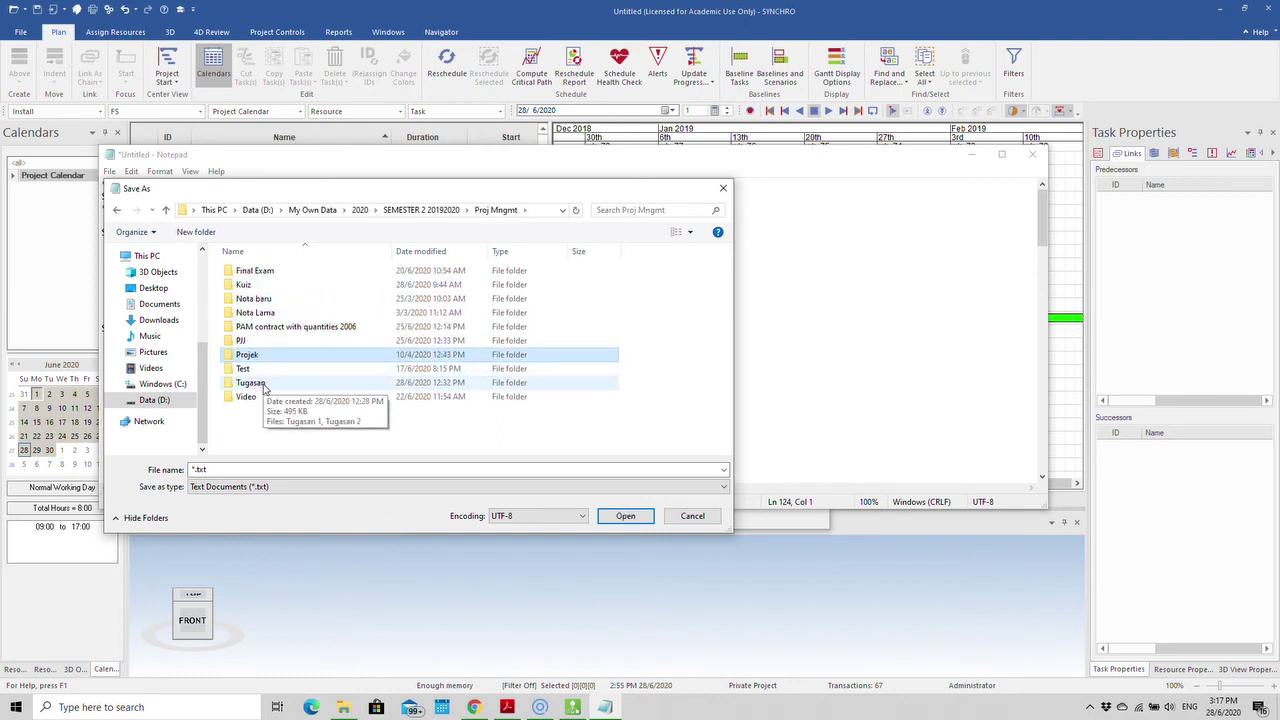
pyautogui.doubleClick(257, 399)
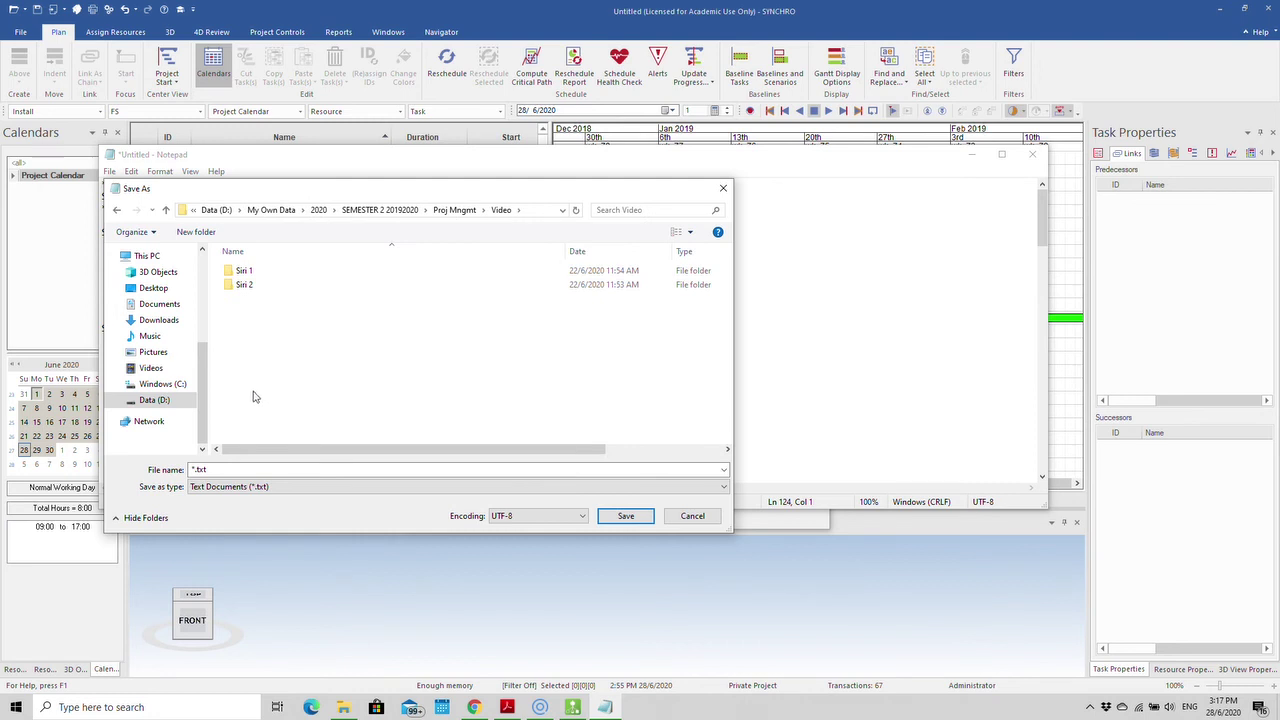
# Name the text file Synchro Test and save it in the Video folder.
pyautogui.click(236, 469)
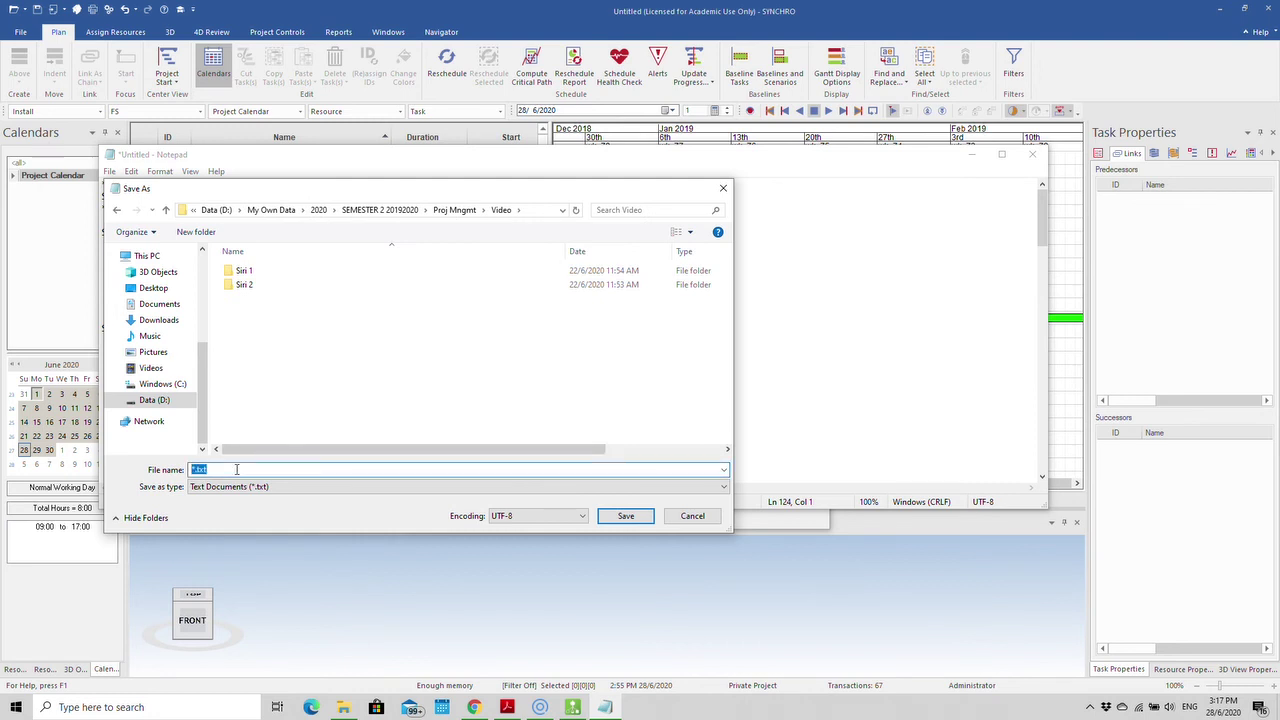
pyautogui.write('Sc')
pyautogui.write('nchro Test')
pyautogui.click(620, 518)
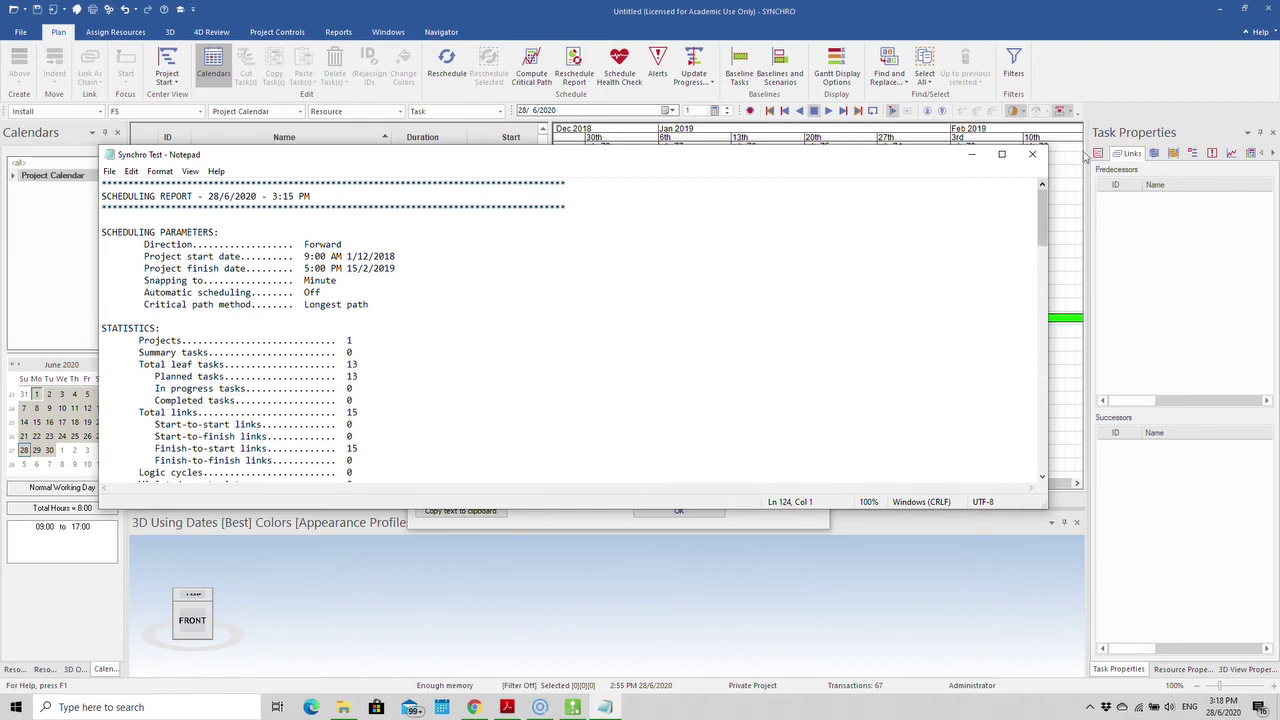
# Close Notepad and the scheduling report, and bring the start of the Gantt chart in December 2018 into view.
pyautogui.click(1032, 154)
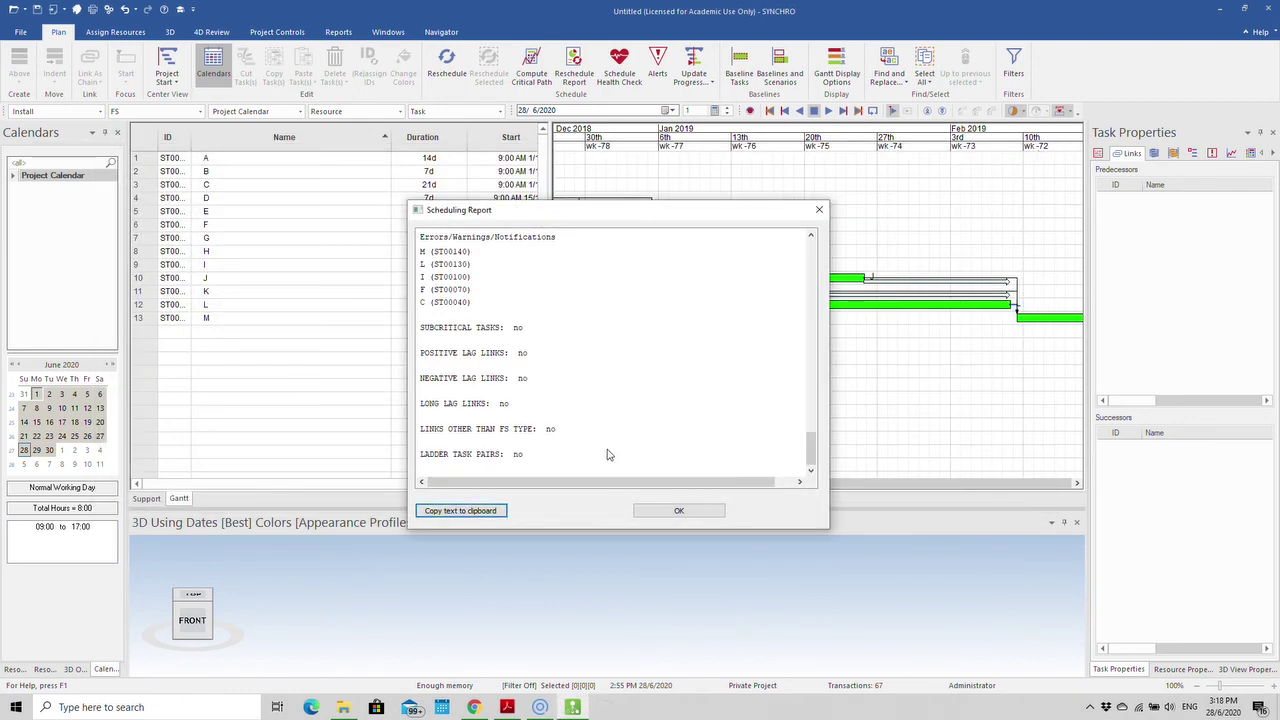
pyautogui.click(677, 511)
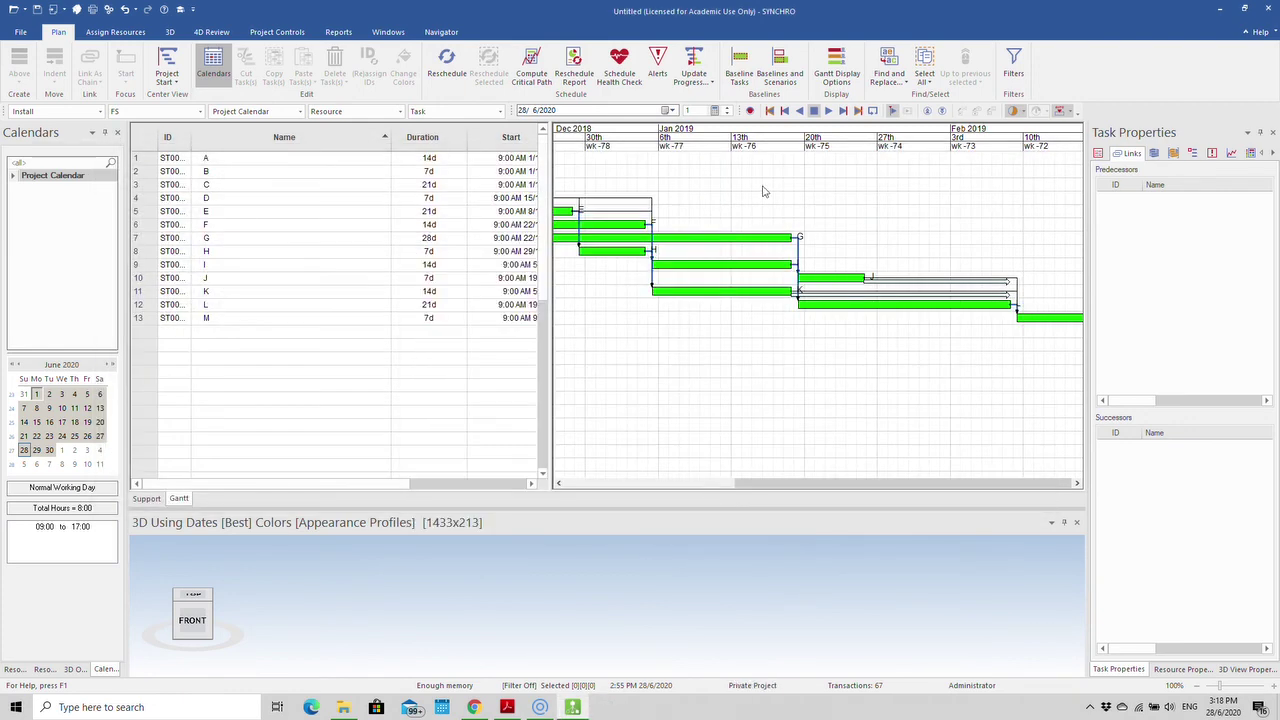
pyautogui.moveTo(749, 484); pyautogui.dragTo(556, 484)
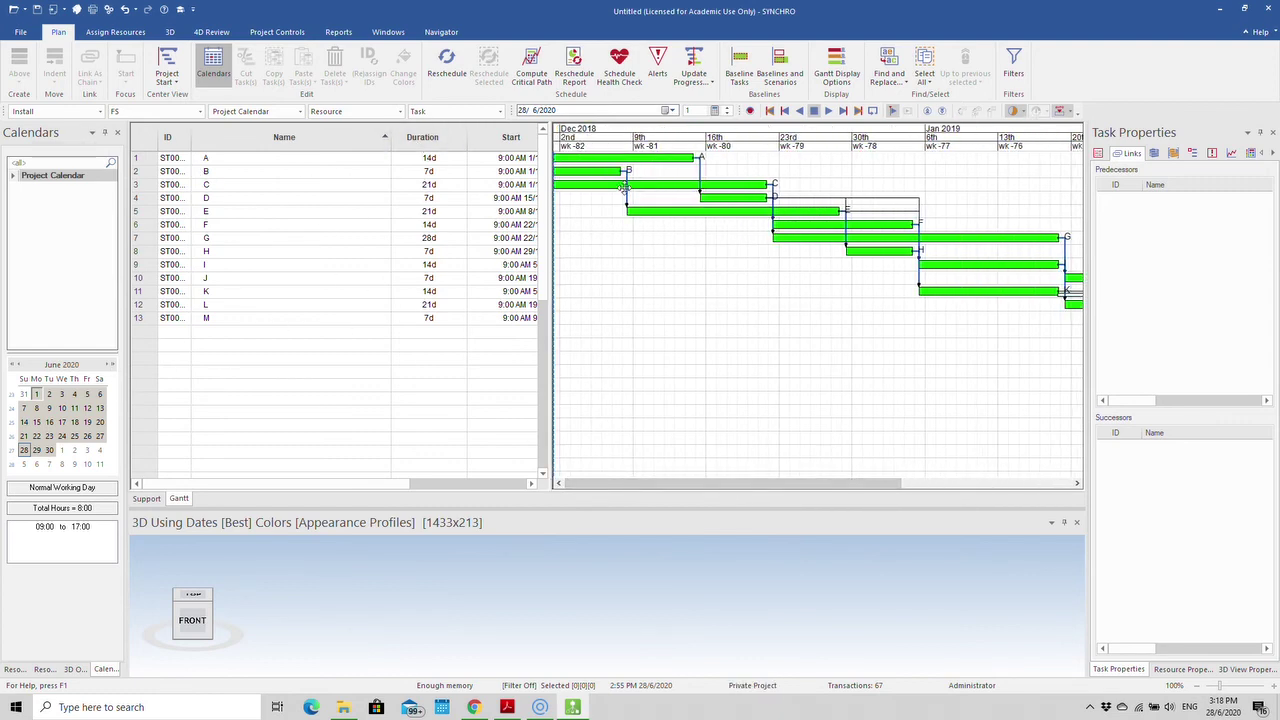
# Switch to Chrome and look through the services list on the Bentley Software Downloads page.
pyautogui.moveTo(545, 709)
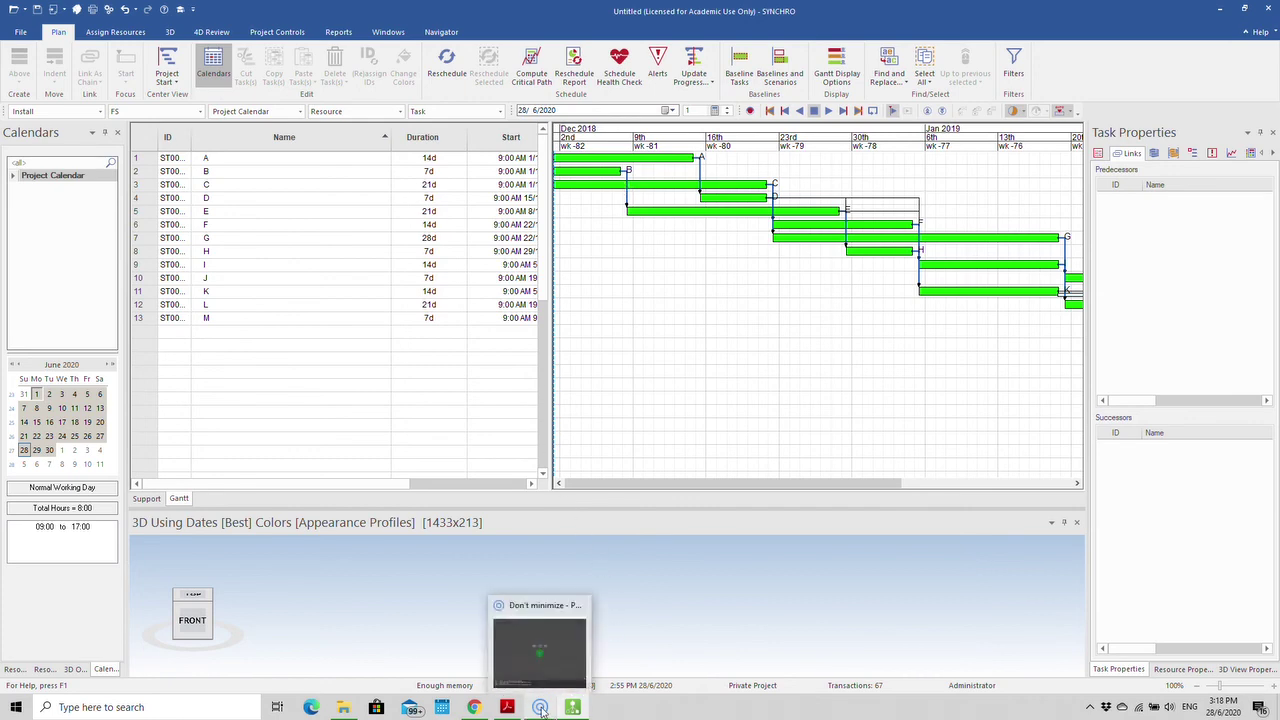
pyautogui.click(474, 707)
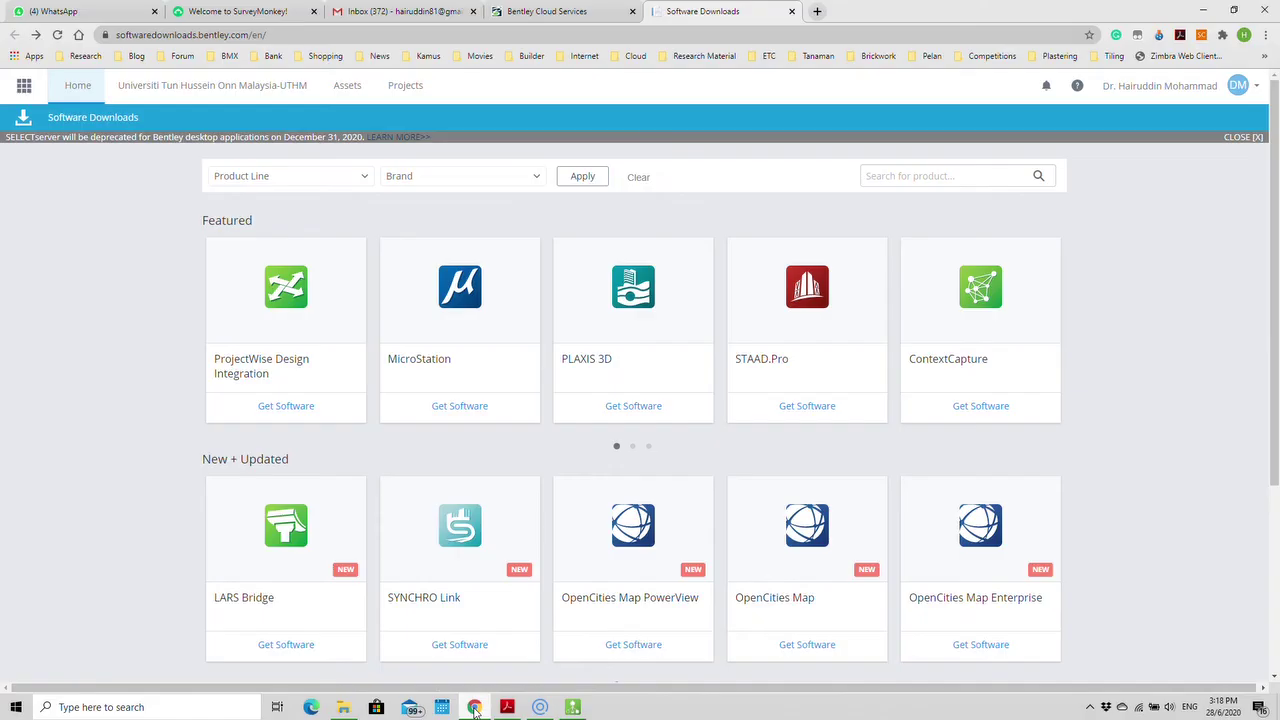
pyautogui.click(24, 87)
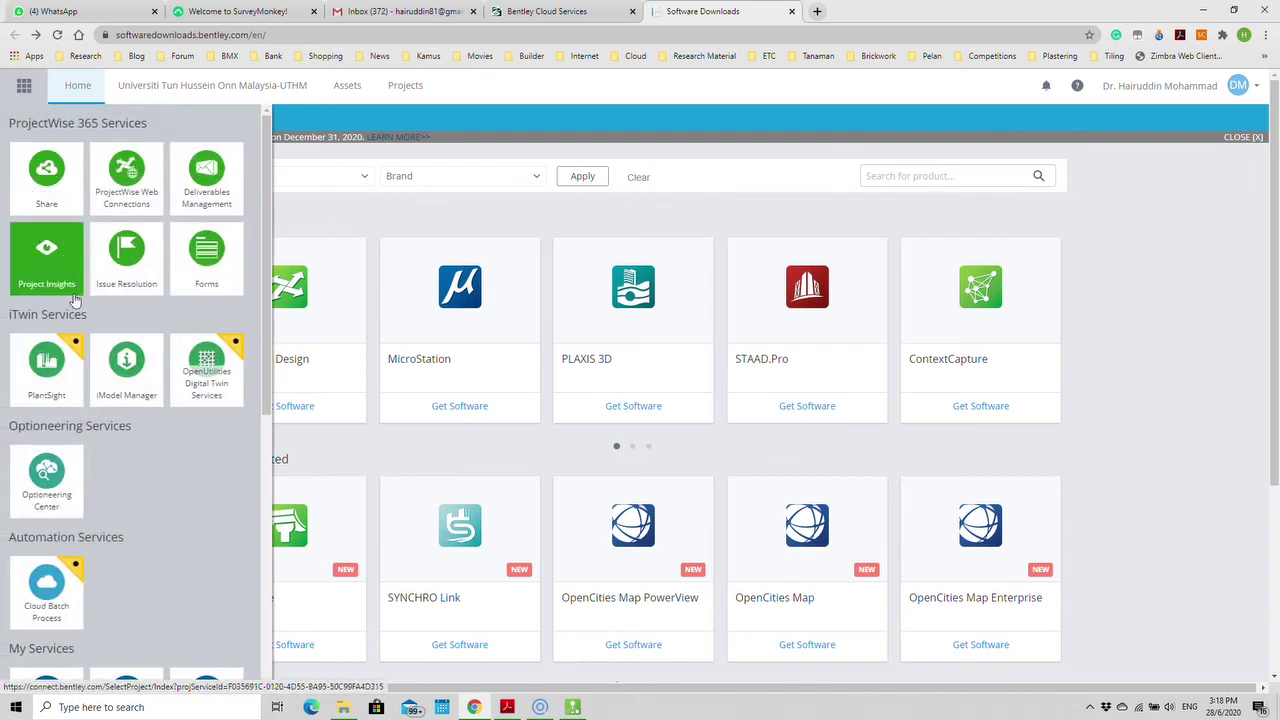
pyautogui.scroll(-5, 128, 290)
pyautogui.scroll(-1, 133, 373)
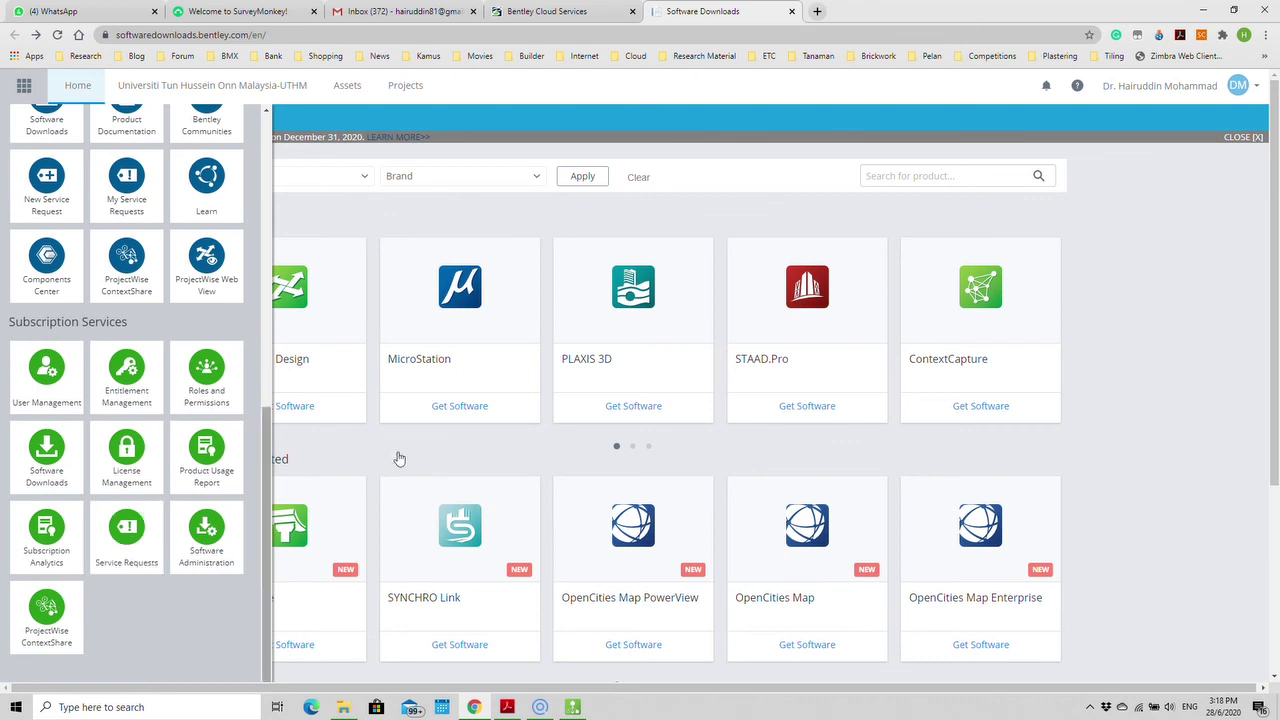
pyautogui.click(1186, 340)
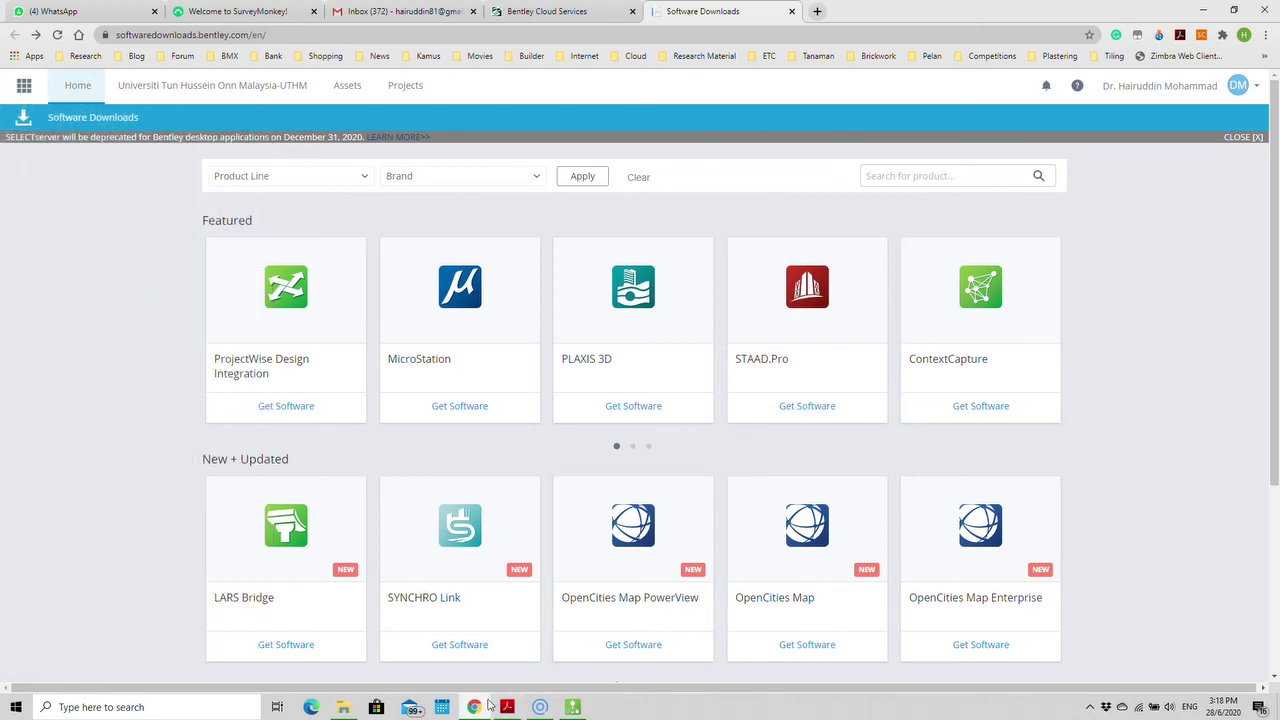
# Open YouTube in a new browser tab and search for "synchro pro tutorial".
pyautogui.click(817, 11)
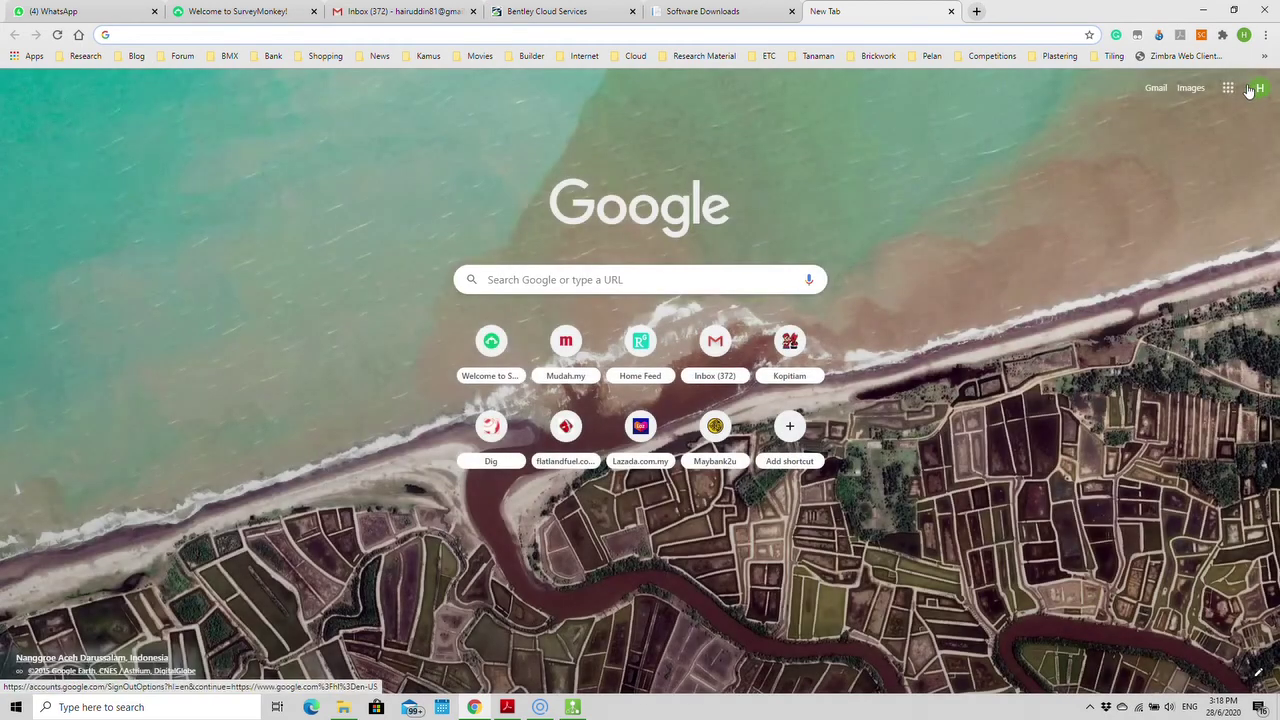
pyautogui.click(1227, 88)
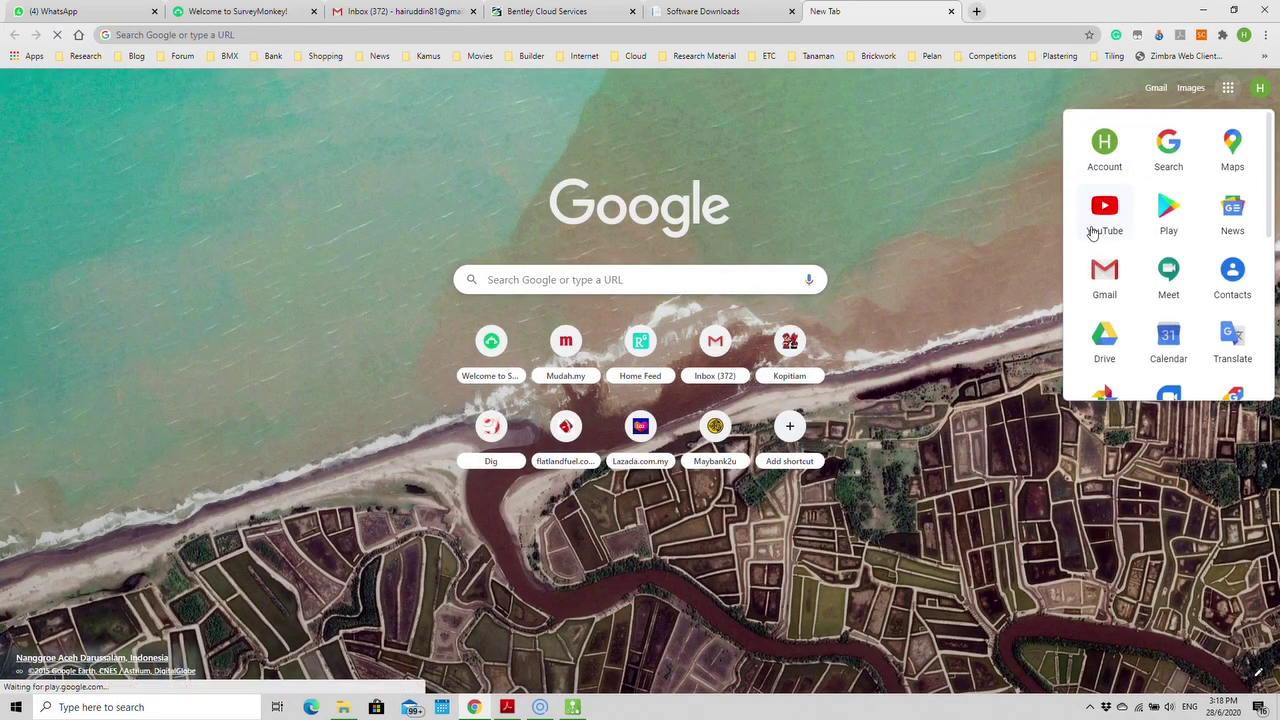
pyautogui.click(1100, 212)
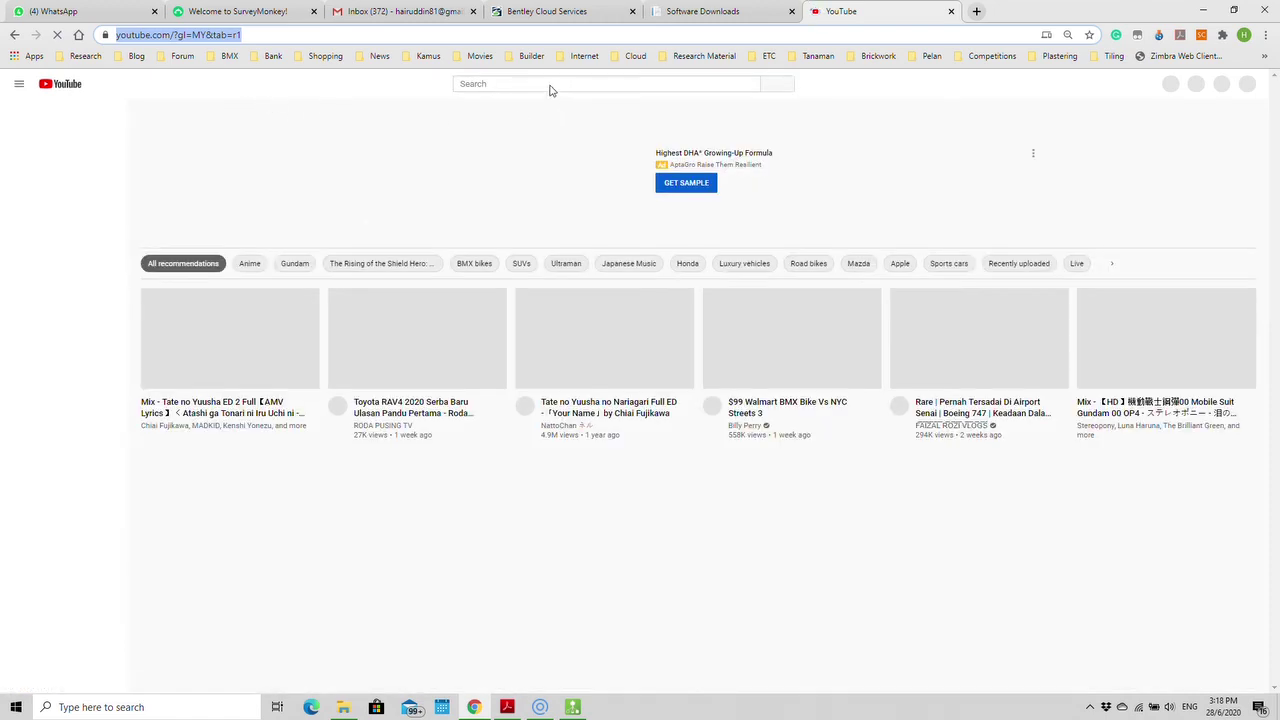
pyautogui.click(545, 86)
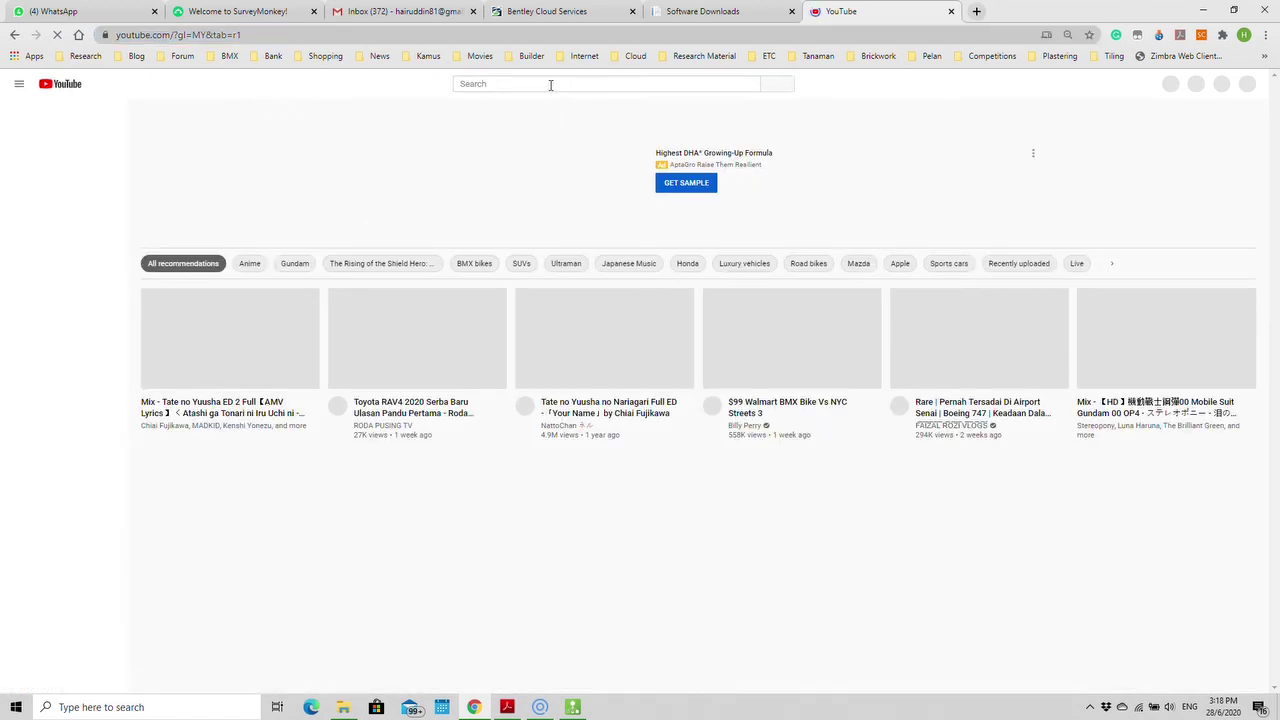
pyautogui.write('s')
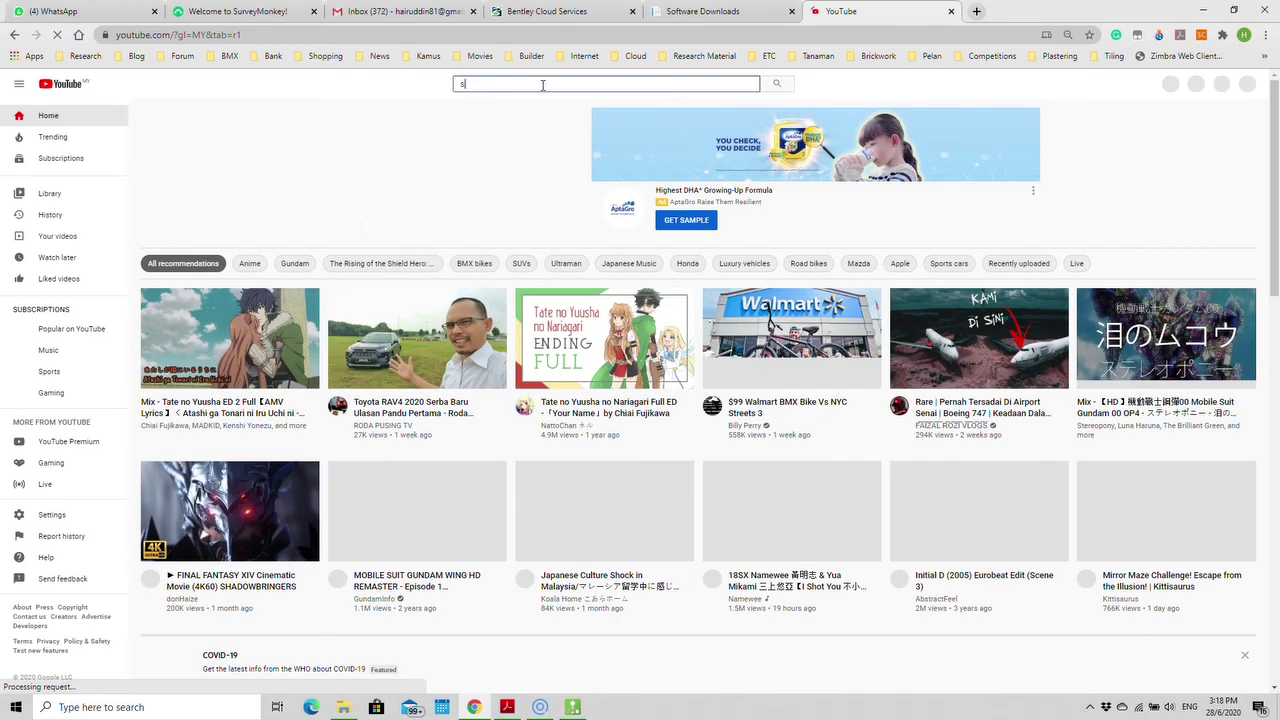
pyautogui.write('ynchro')
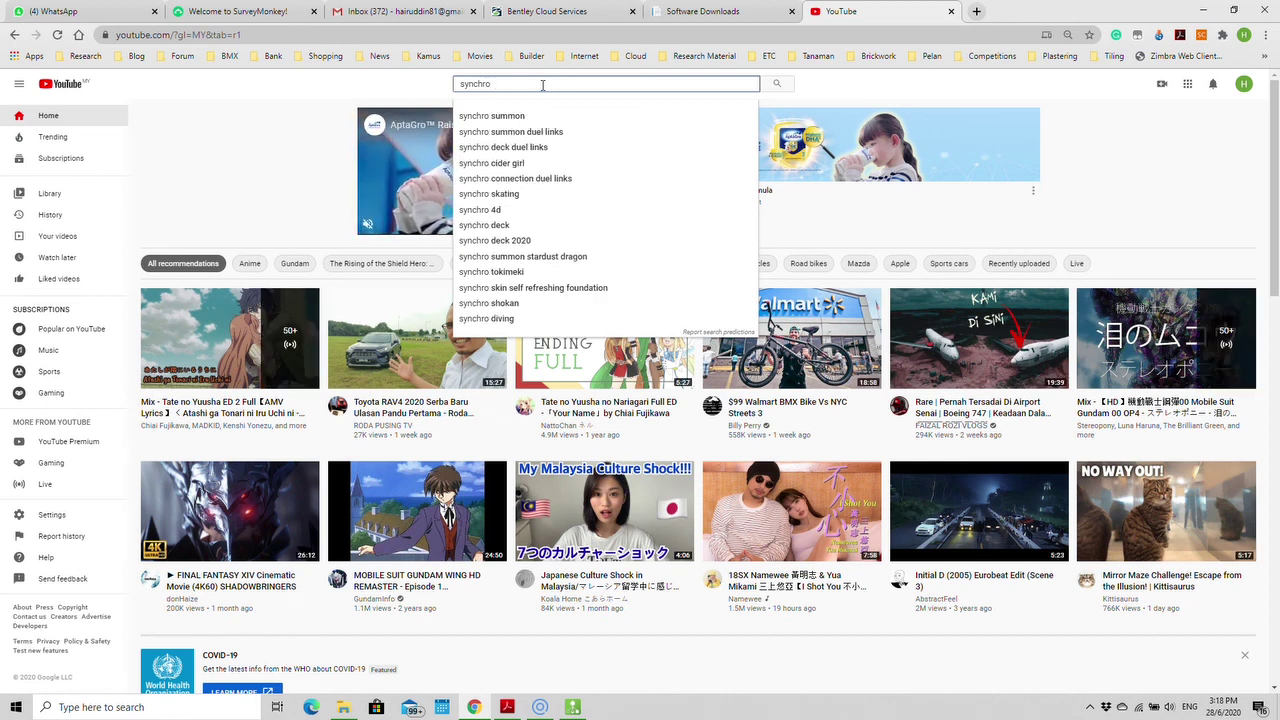
pyautogui.write(' pro')
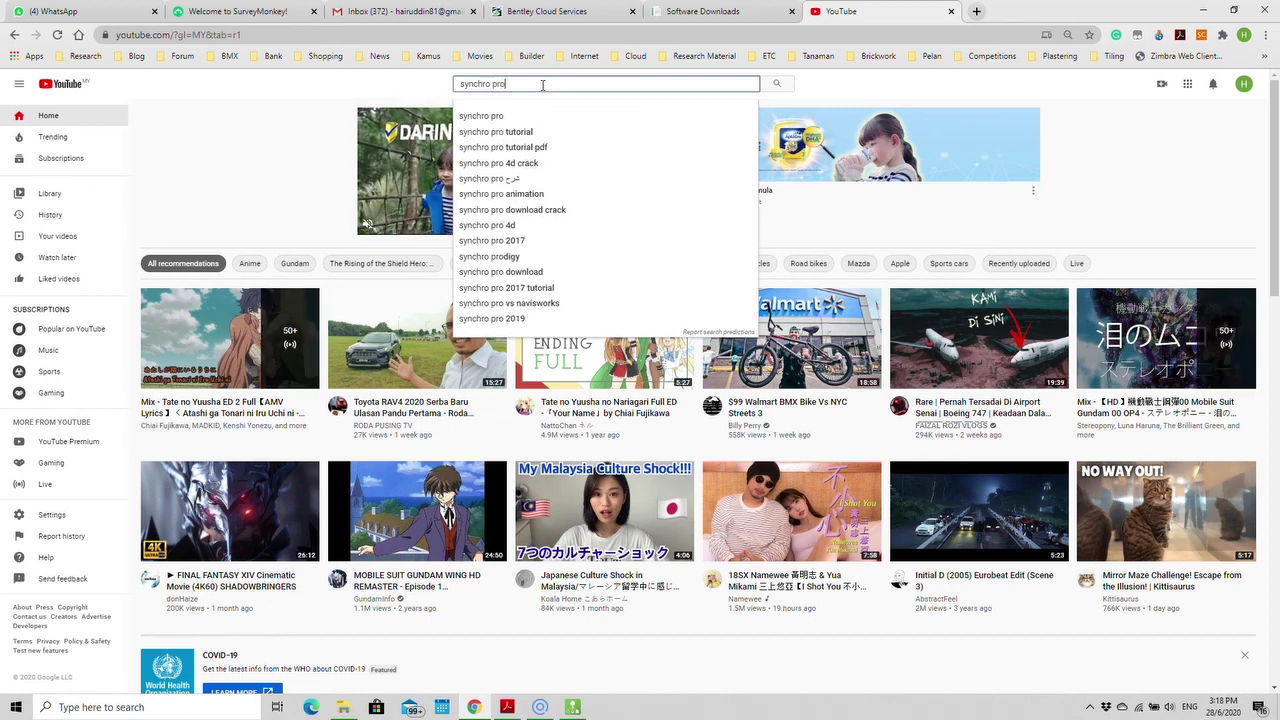
pyautogui.click(513, 138)
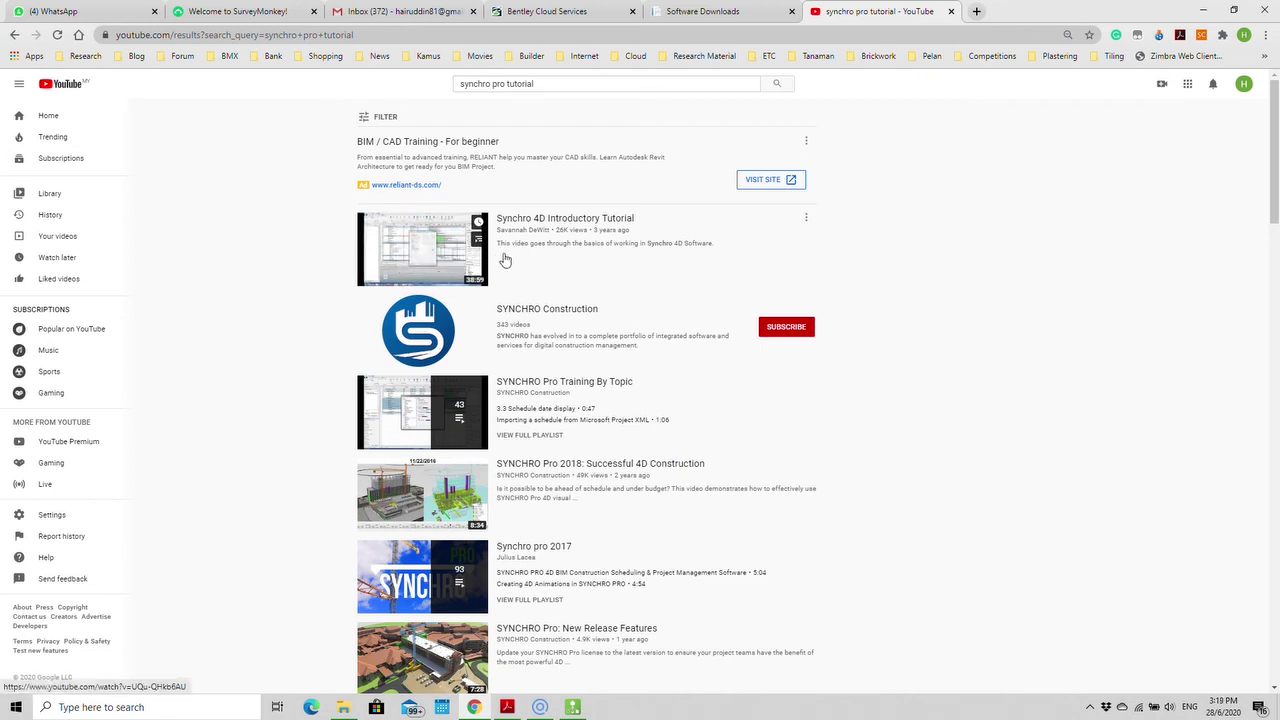
# Look through the tutorial search results and open the video "SYNCHRO Pro 2018: Successful 4D Construction".
pyautogui.scroll(-2, 236, 433)
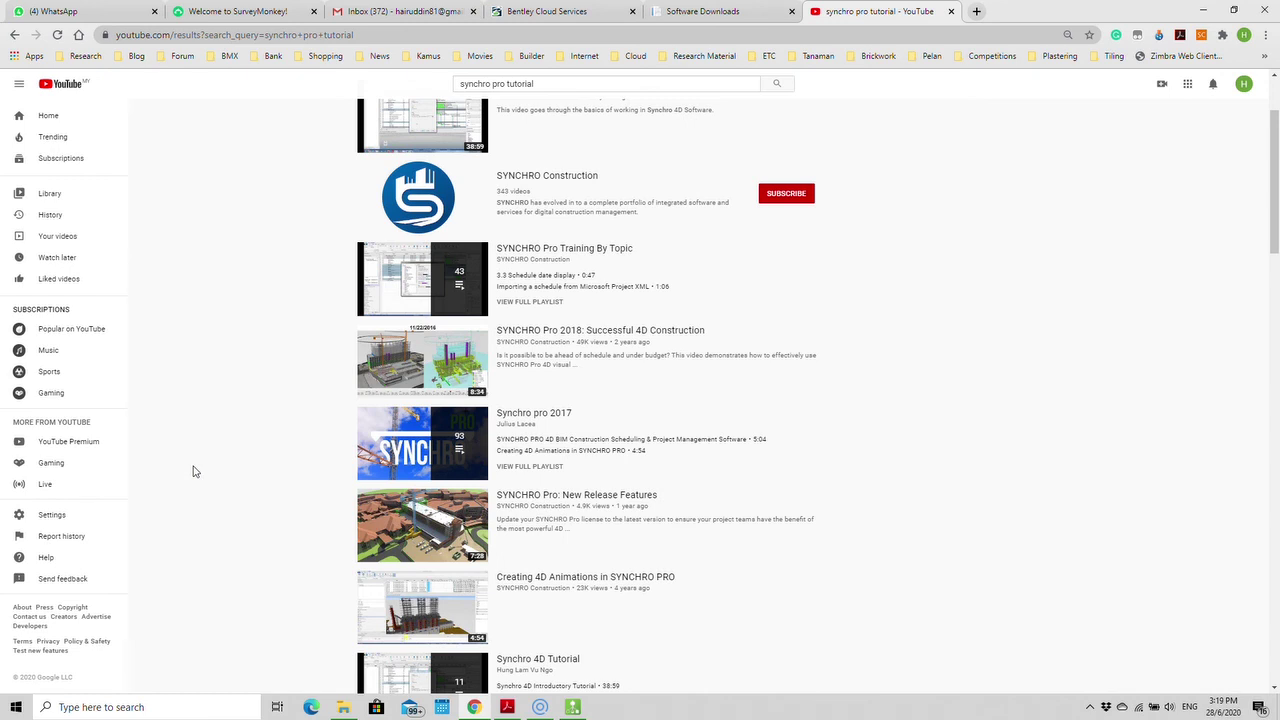
pyautogui.scroll(-1, 195, 471)
pyautogui.scroll(2, 195, 471)
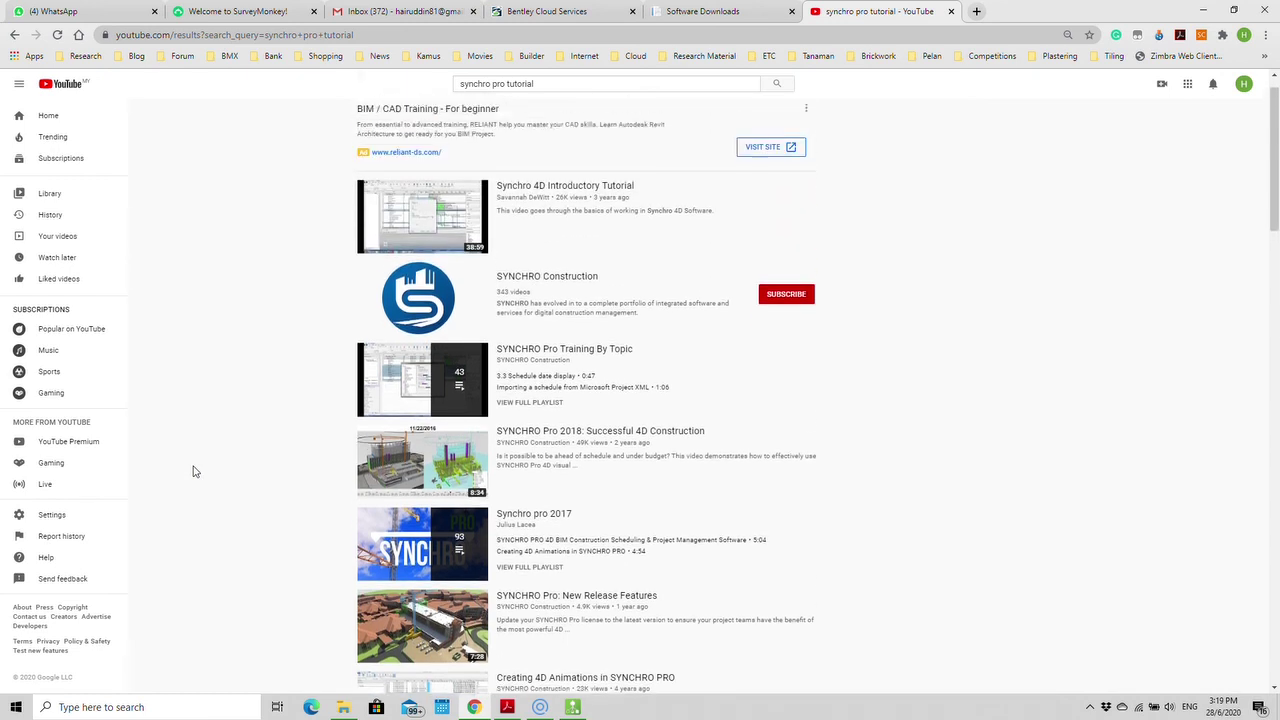
pyautogui.scroll(1, 195, 471)
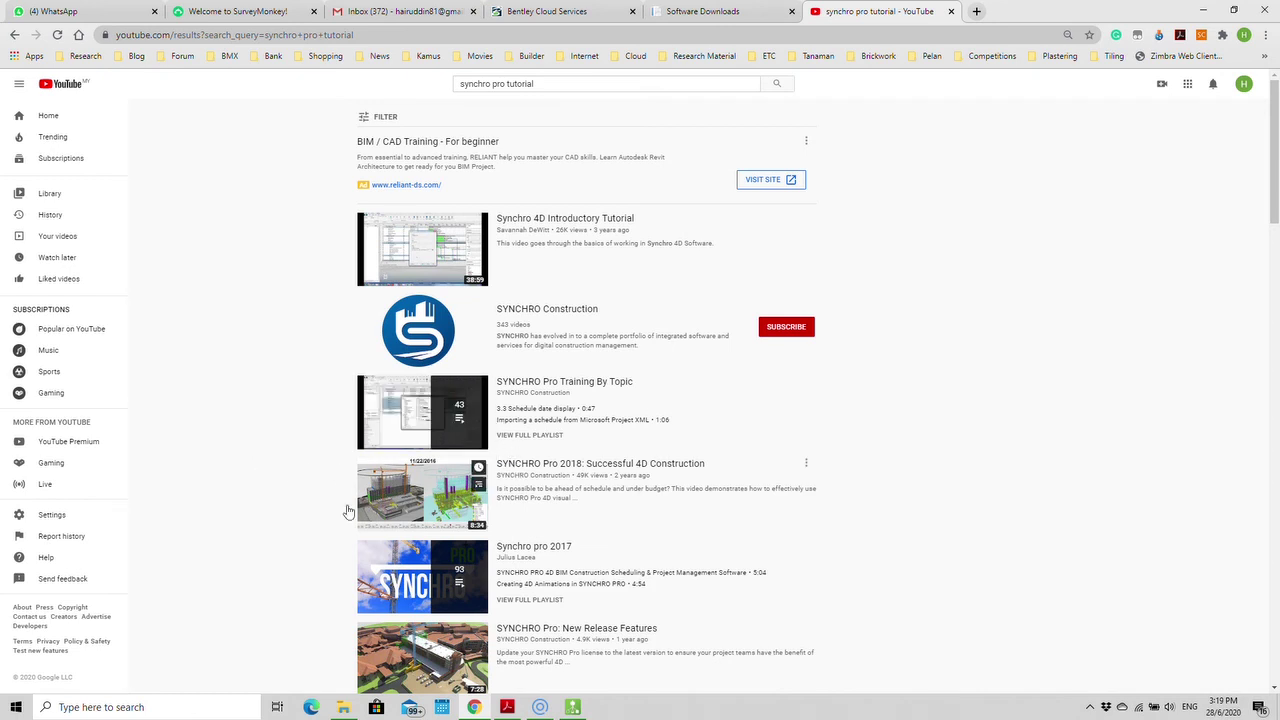
pyautogui.scroll(-1, 224, 546)
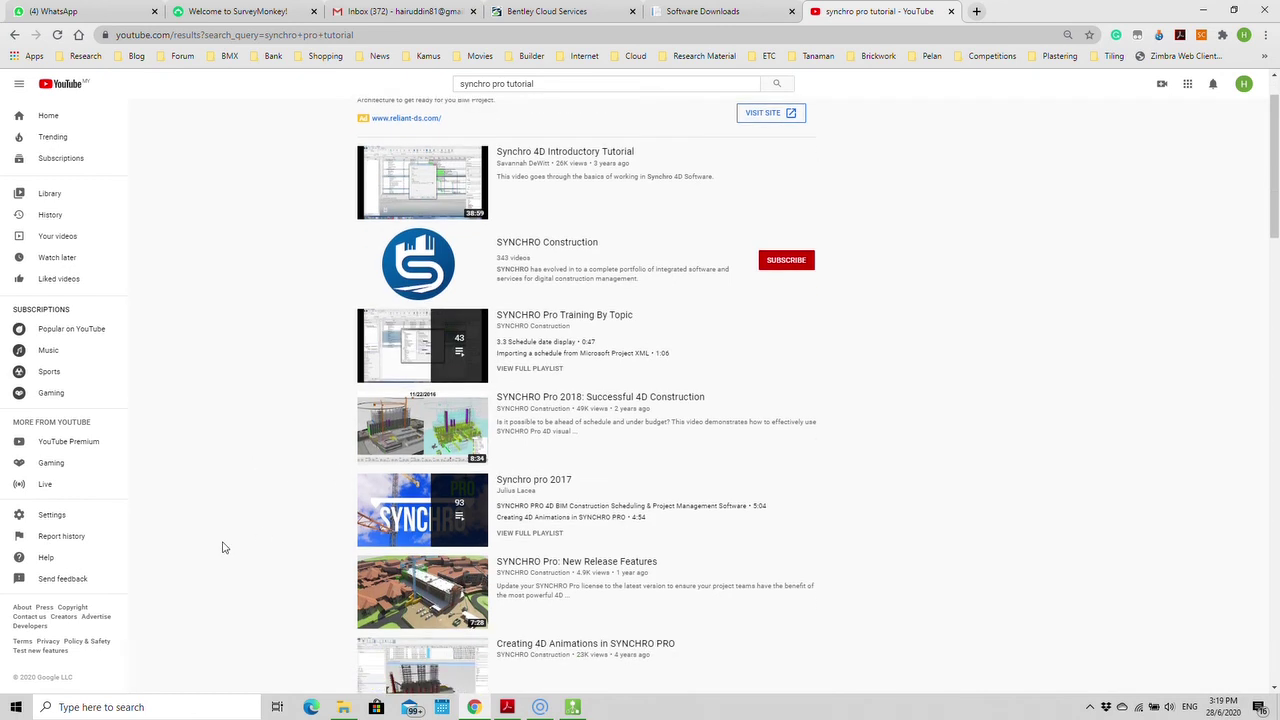
pyautogui.click(511, 398)
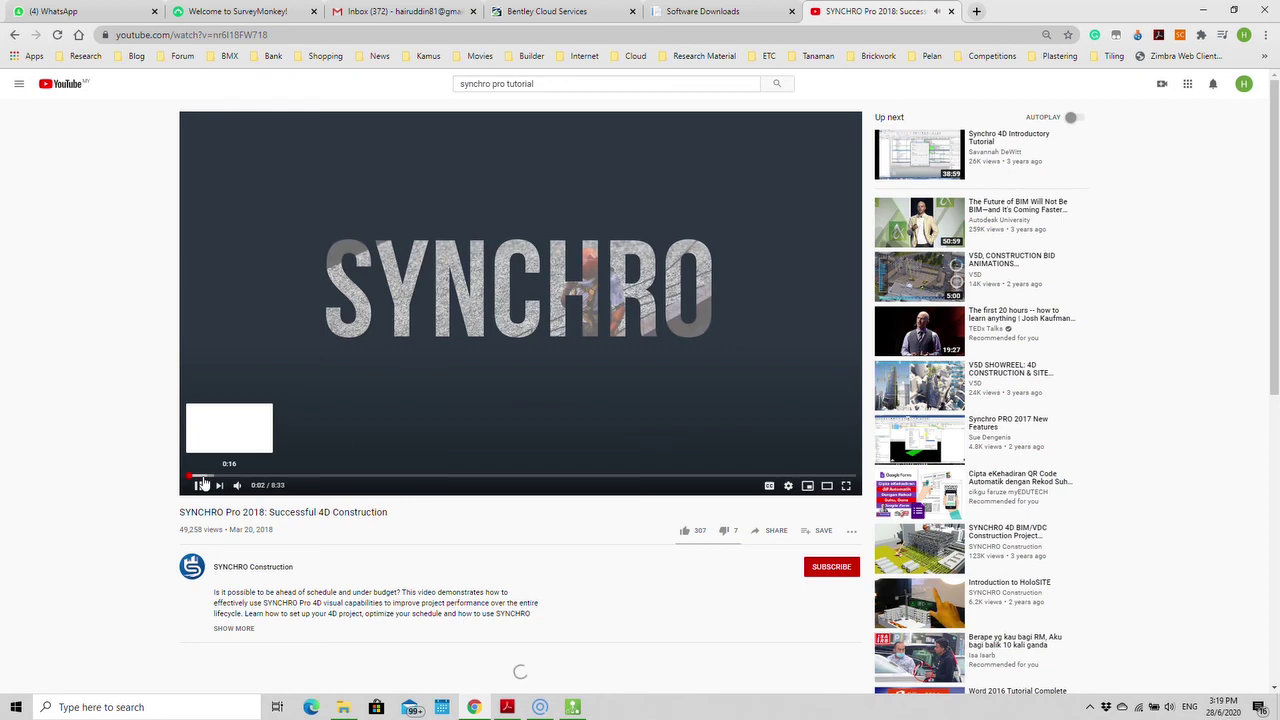
# Skim the opening minute of the video to preview the 4D workflow, pause it and return to SYNCHRO.
pyautogui.click(204, 476)
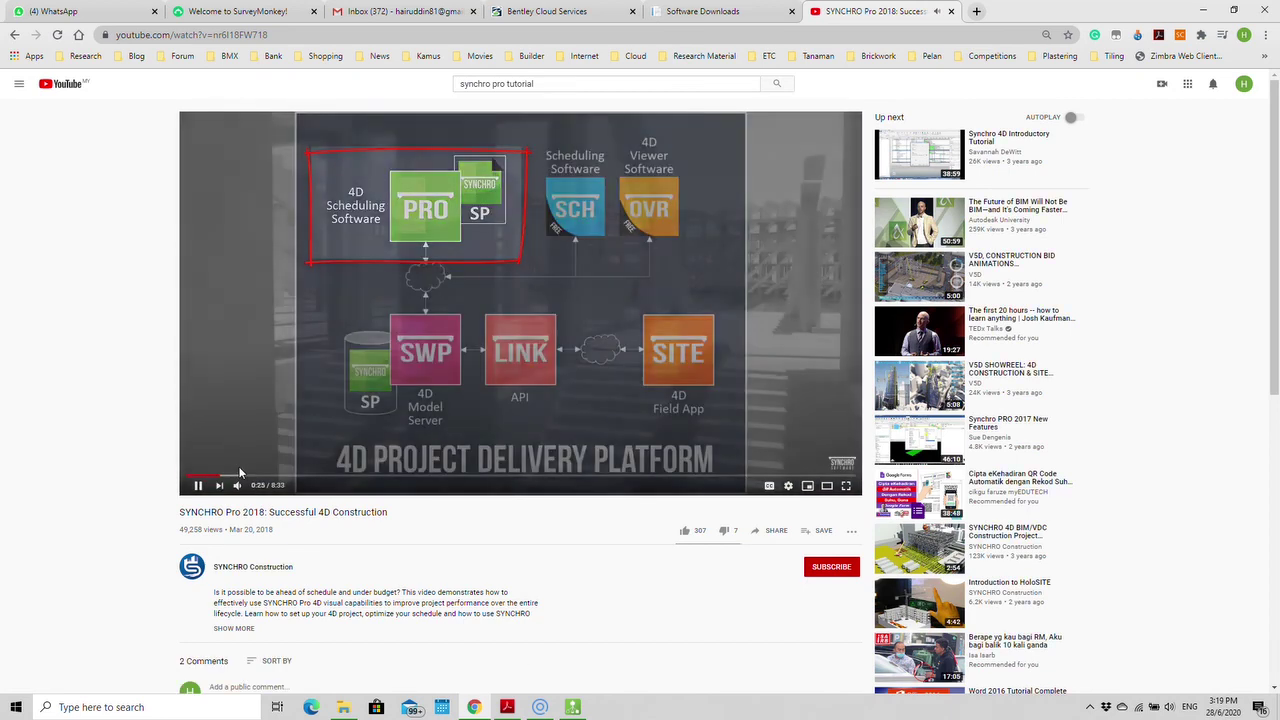
pyautogui.click(238, 477)
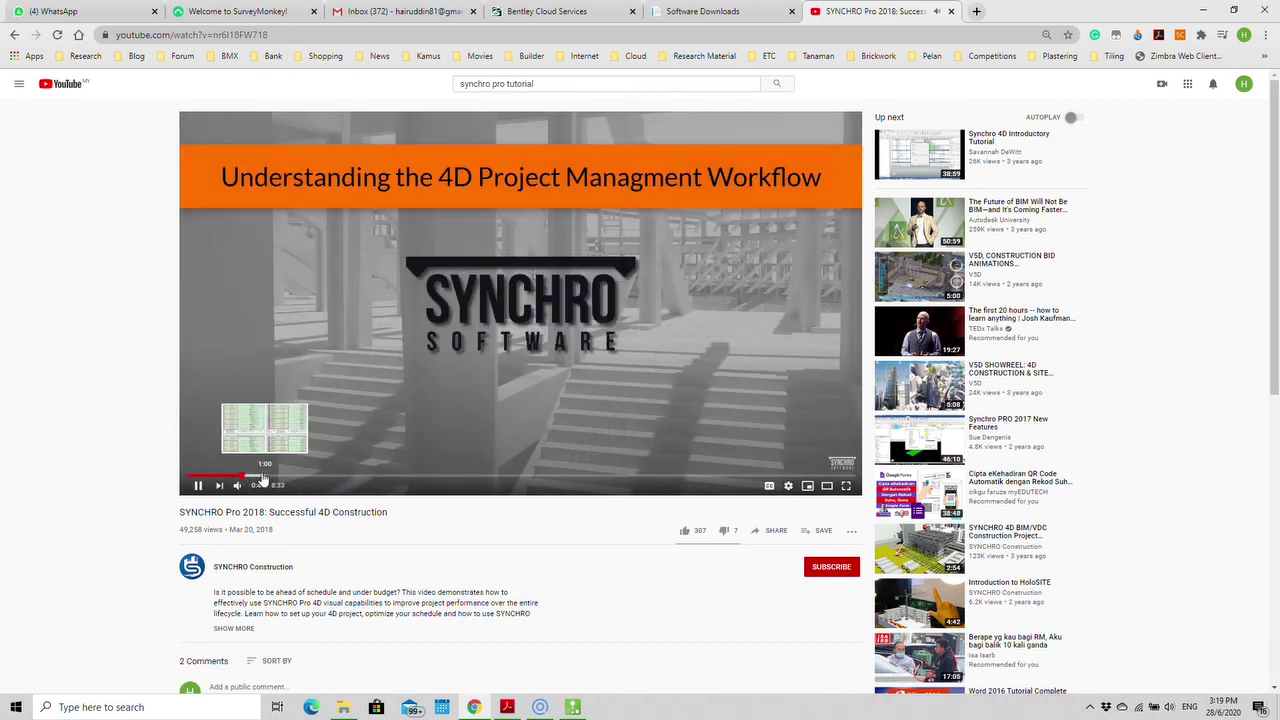
pyautogui.click(257, 478)
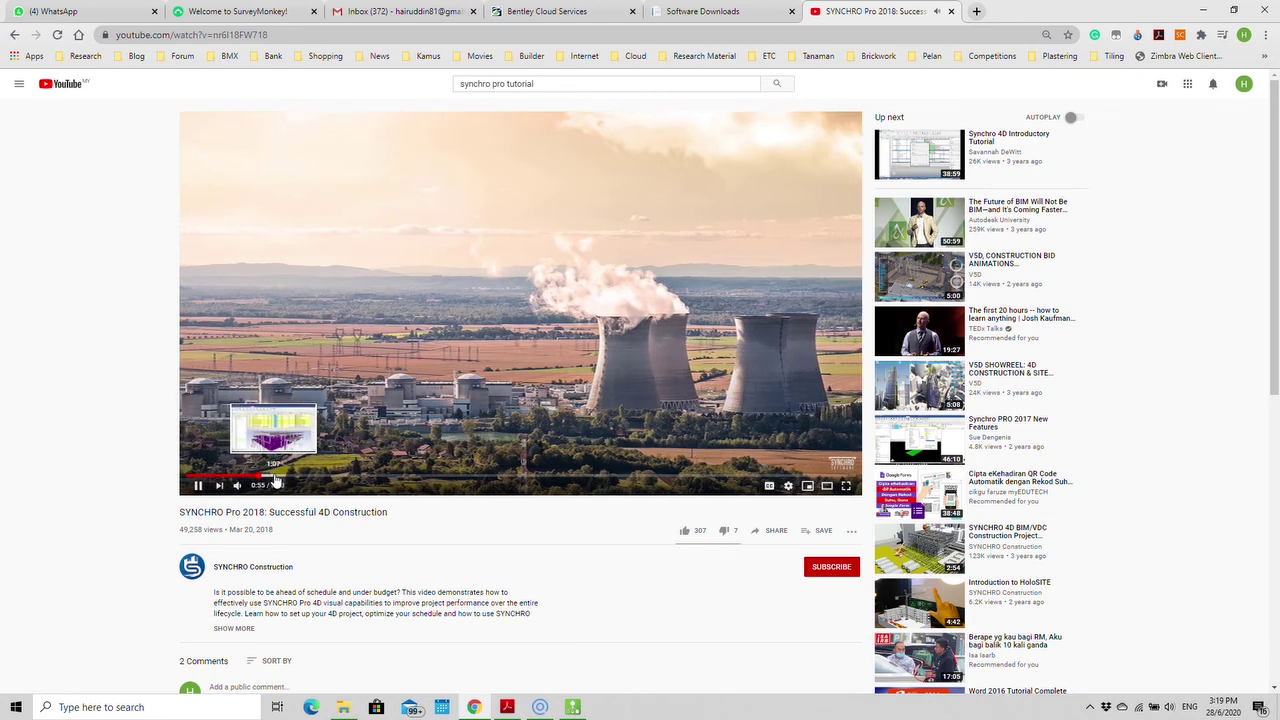
pyautogui.click(275, 478)
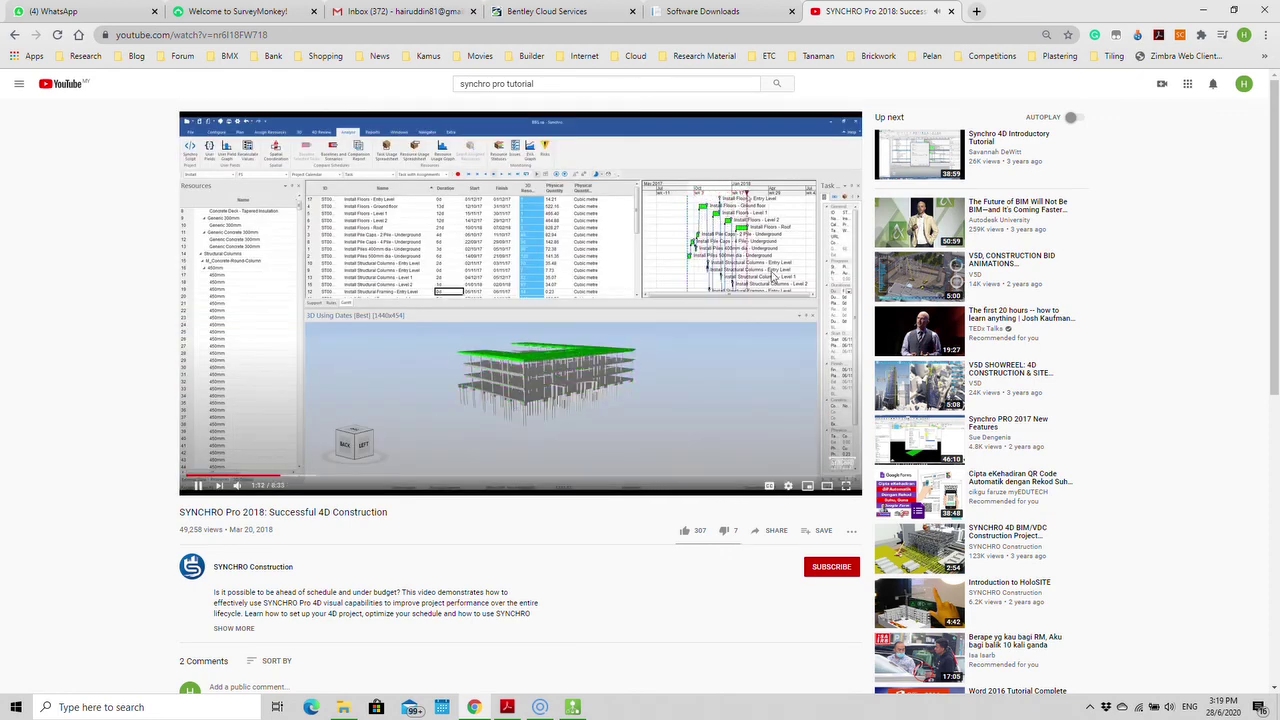
pyautogui.click(257, 478)
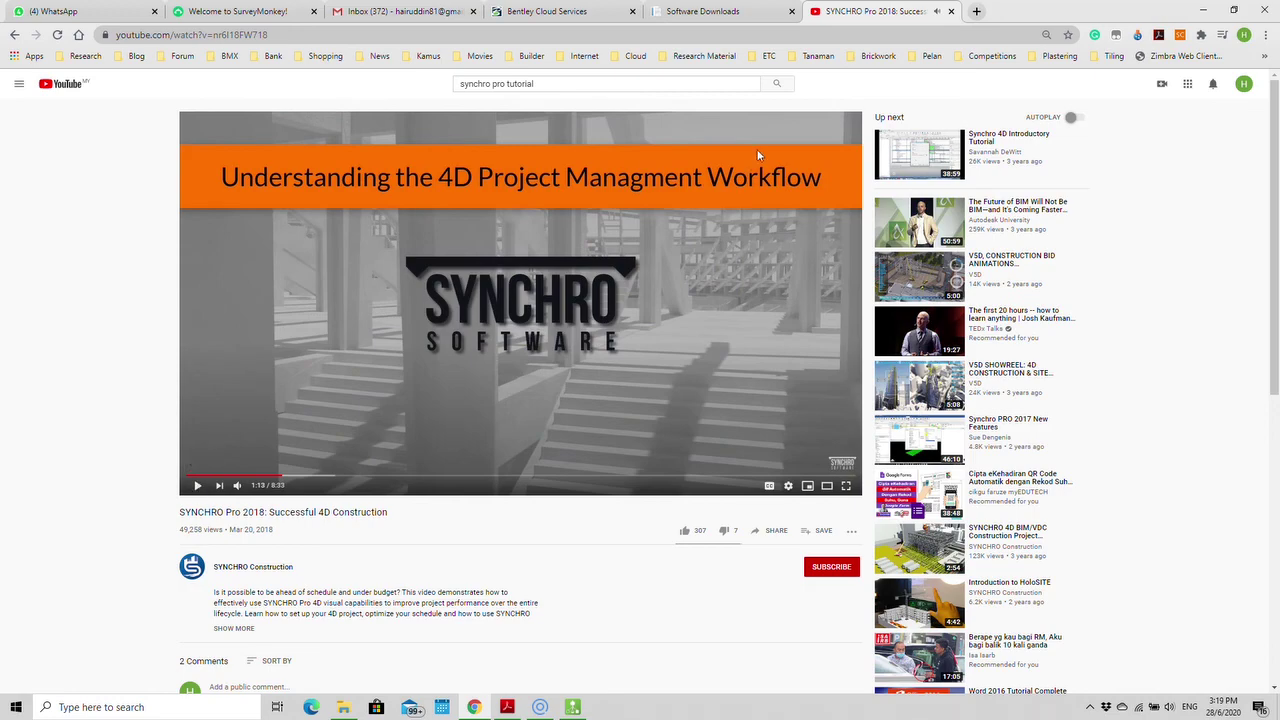
pyautogui.click(1194, 12)
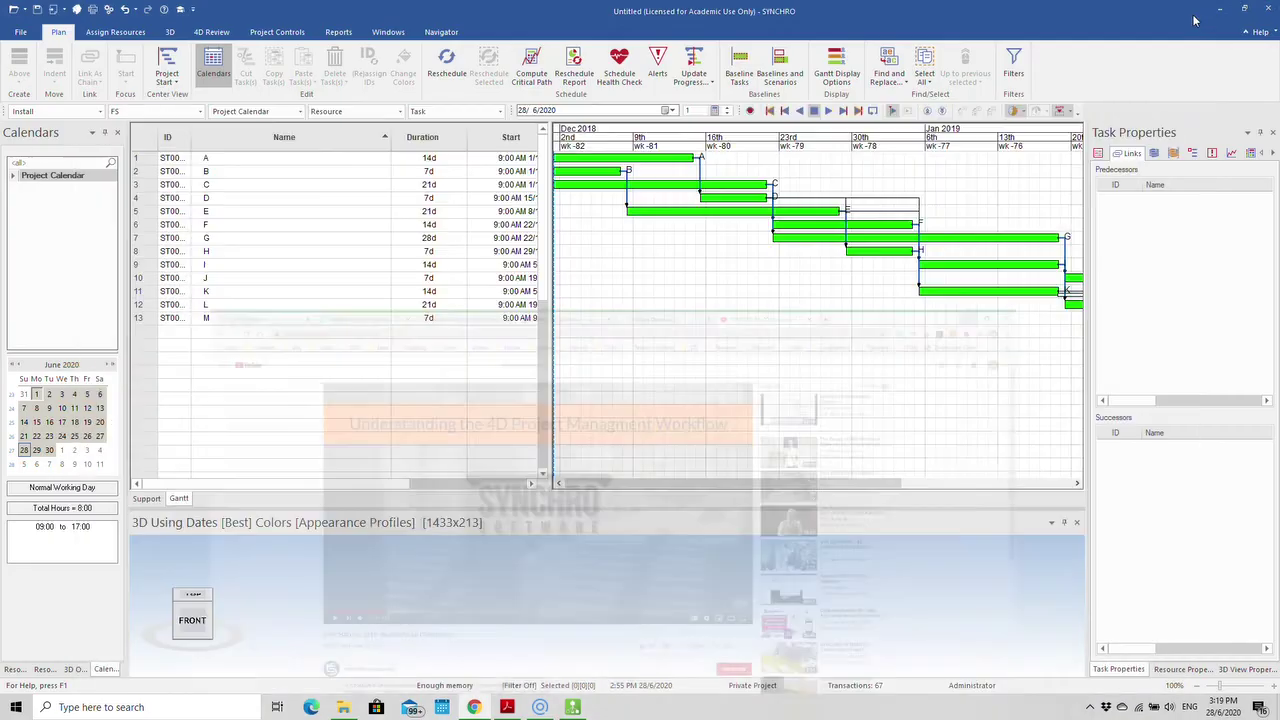